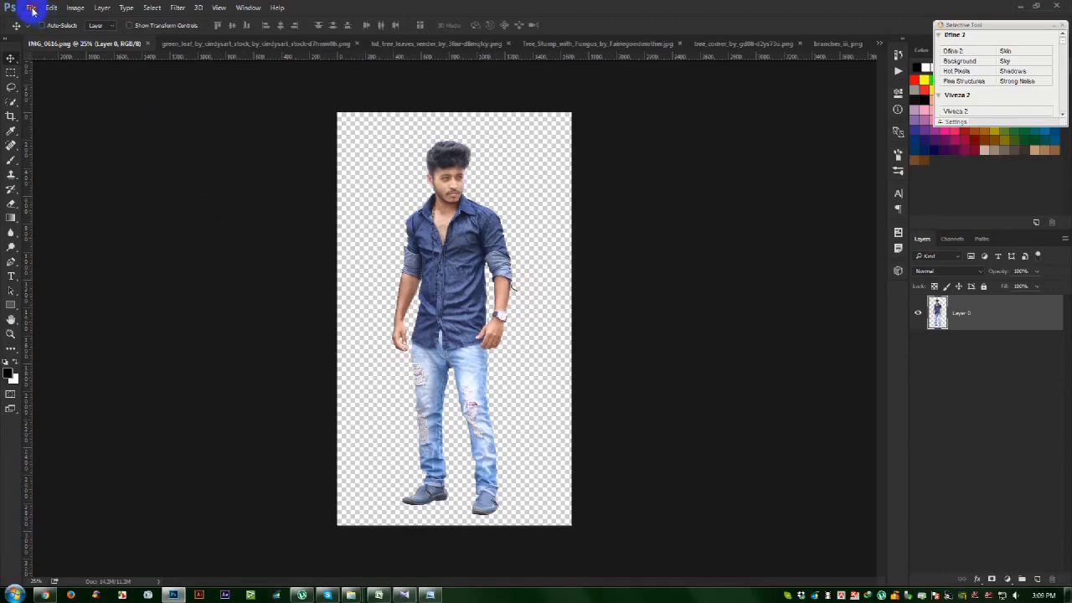
Create a new blank document with a white background
click(37, 19)
click(464, 249)
click(596, 207)
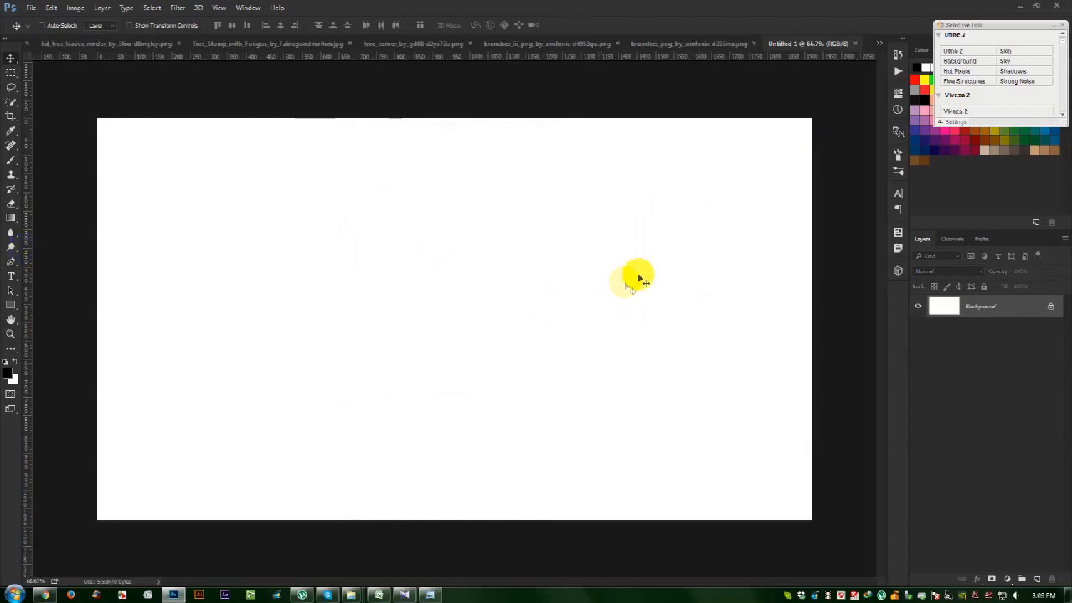
Place the misty forest picture on top of the branches in the branches_png document
click(680, 43)
drag(494, 294, 866, 42)
drag(411, 44, 542, 308)
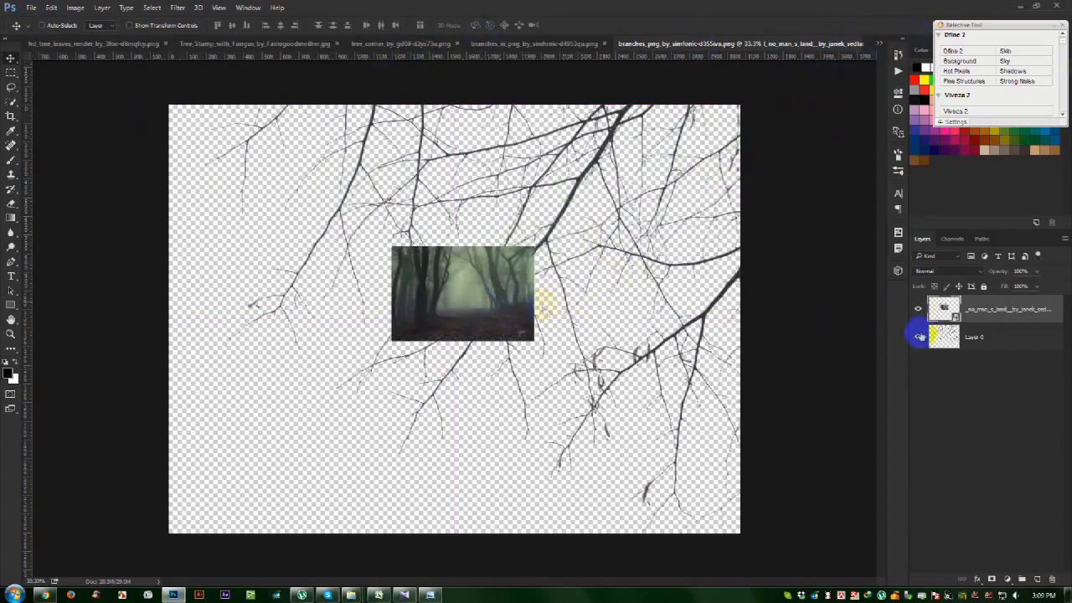
Duplicate the placed forest layer into the Untitled-1 document
right_click(1006, 310)
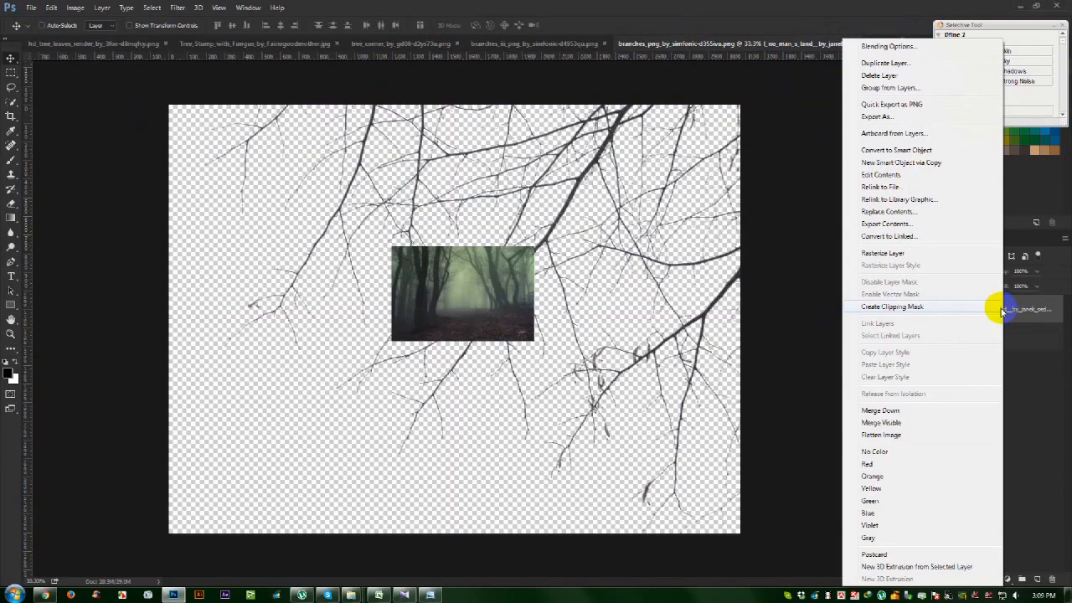
click(892, 63)
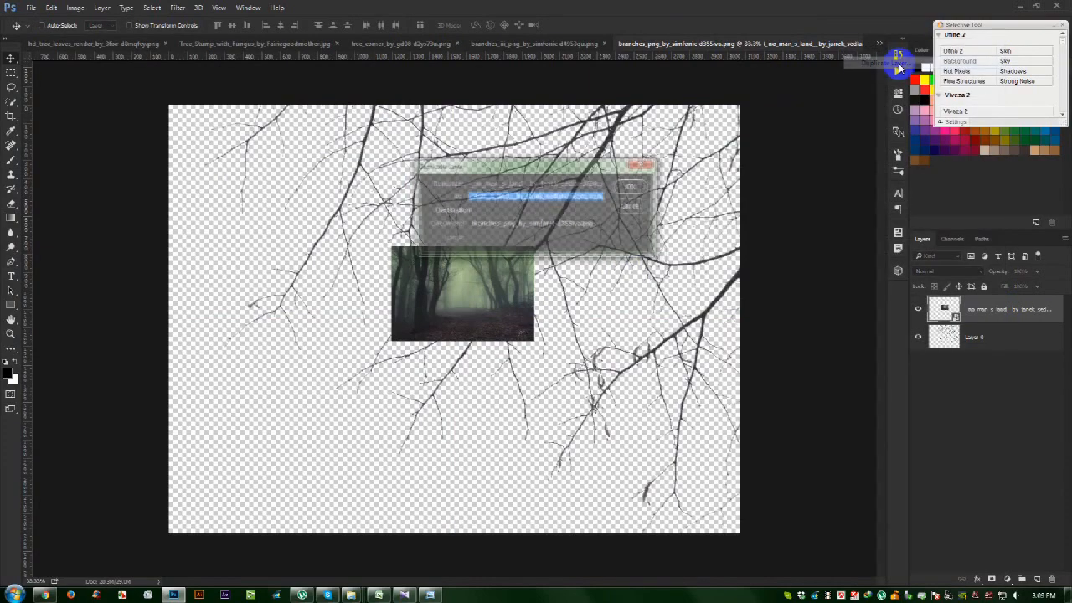
click(595, 225)
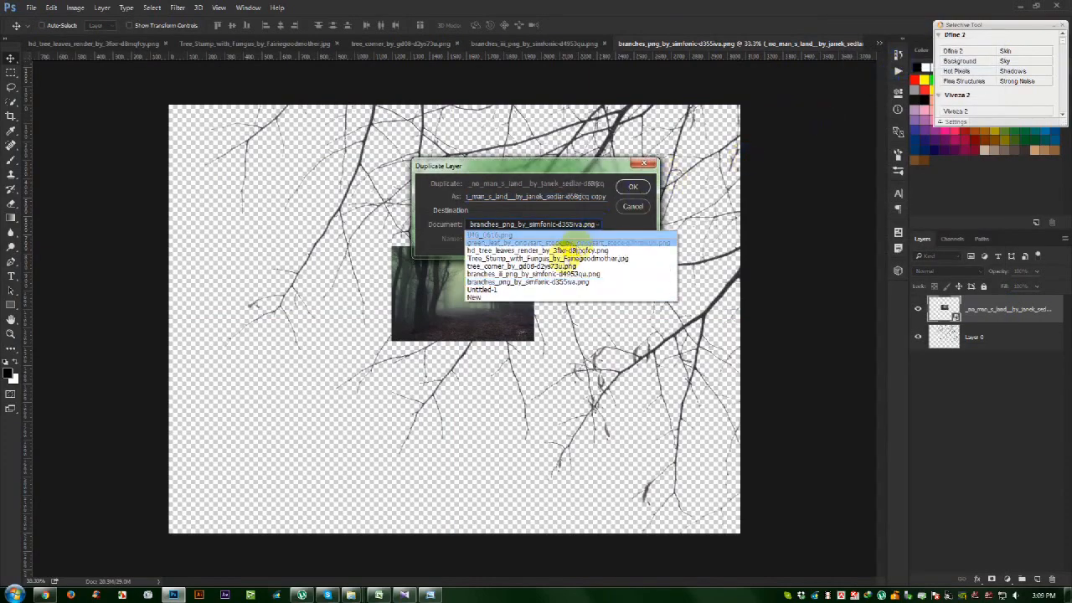
click(485, 289)
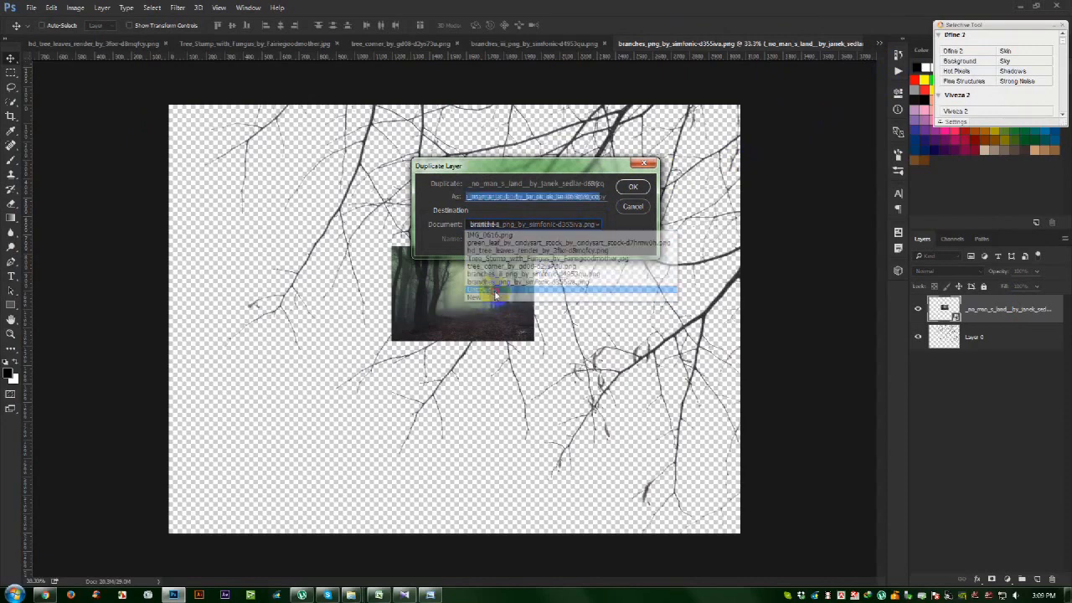
click(631, 190)
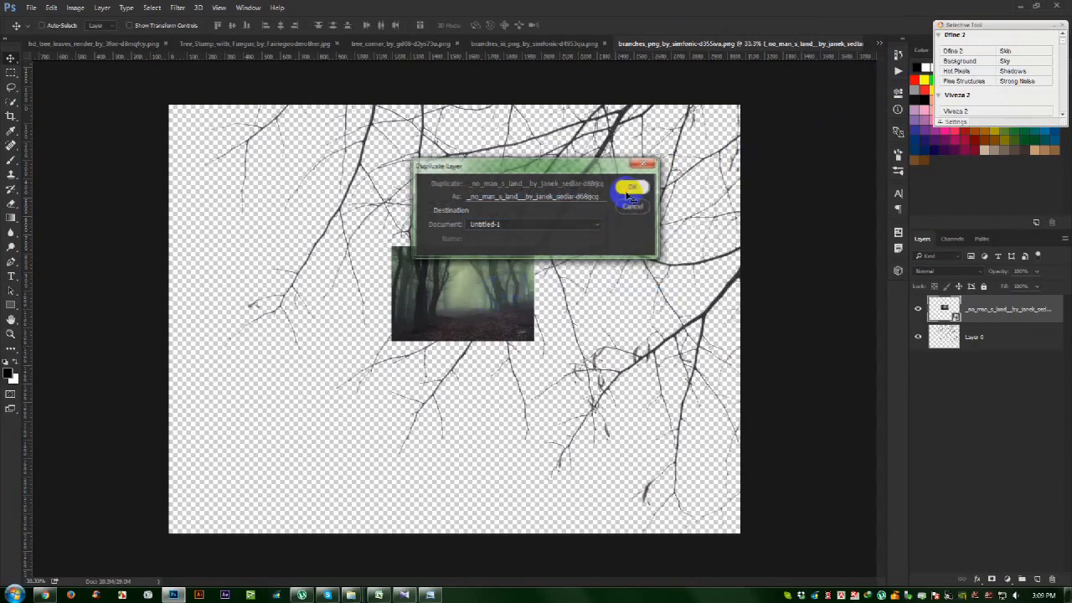
In Untitled-1, move the forest picture to the upper-left corner of the canvas and enlarge it to cover the whole canvas
click(878, 43)
click(664, 134)
drag(663, 410, 274, 175)
key(ctrl+t)
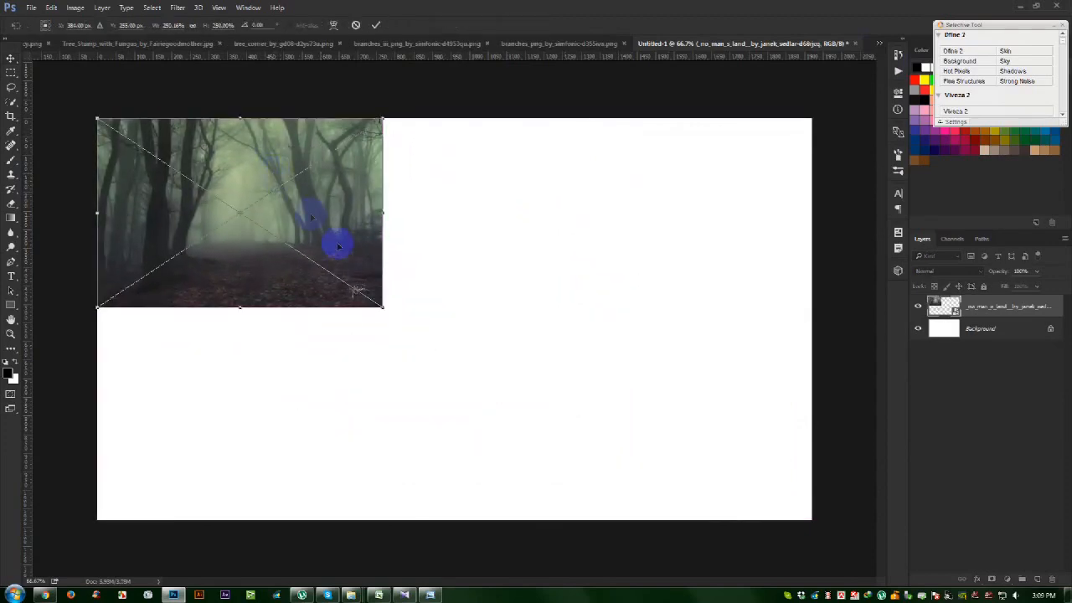
drag(385, 308, 842, 550)
mouse_move(684, 447)
mouse_down()
mouse_move(676, 413)
mouse_move(677, 434)
mouse_up()
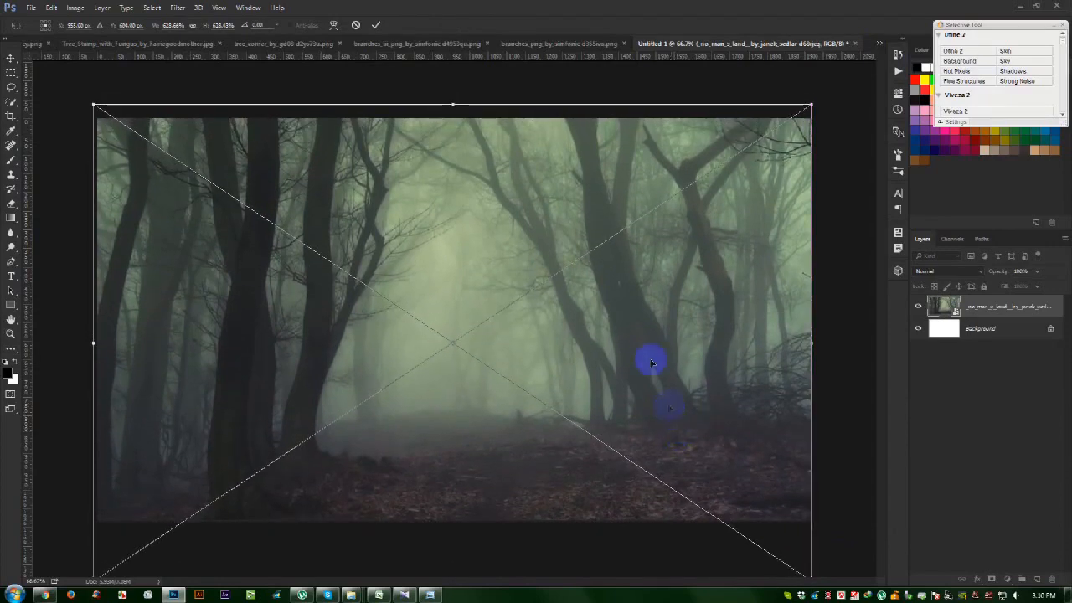
Widen the lower edge of the forest picture in perspective, stretch it upward, rotate it slightly clockwise and reposition it over the canvas
scroll(645, 345, down, 5)
drag(676, 483, 702, 482)
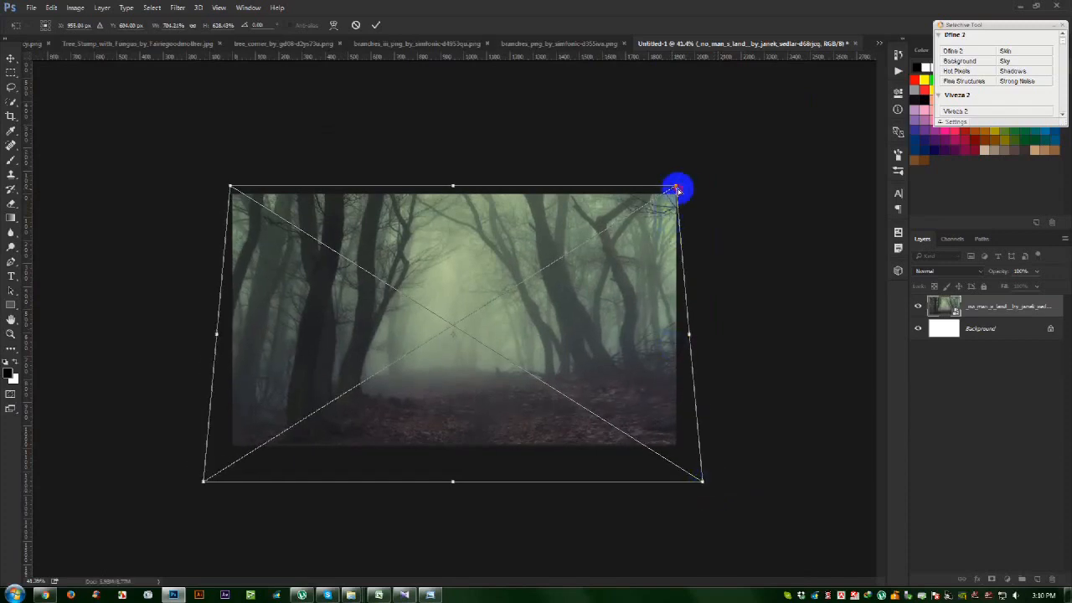
drag(678, 189, 689, 182)
drag(453, 185, 463, 165)
drag(711, 296, 717, 313)
drag(628, 296, 633, 290)
drag(785, 312, 784, 315)
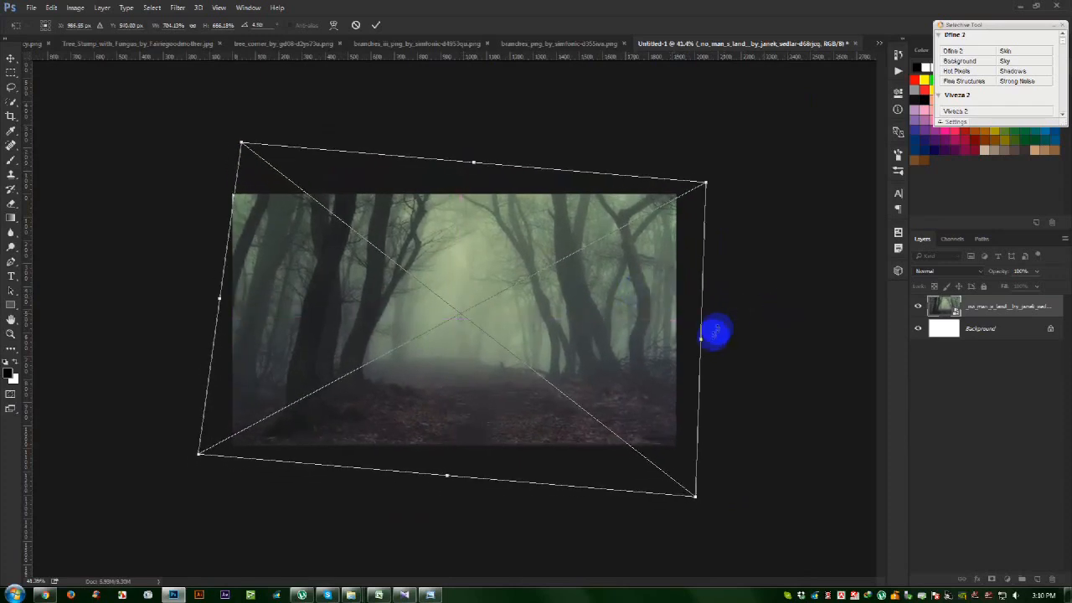
drag(699, 337, 690, 337)
key(Return)
drag(582, 310, 576, 323)
Rename the forest layer to BG
scroll(585, 333, up, 2)
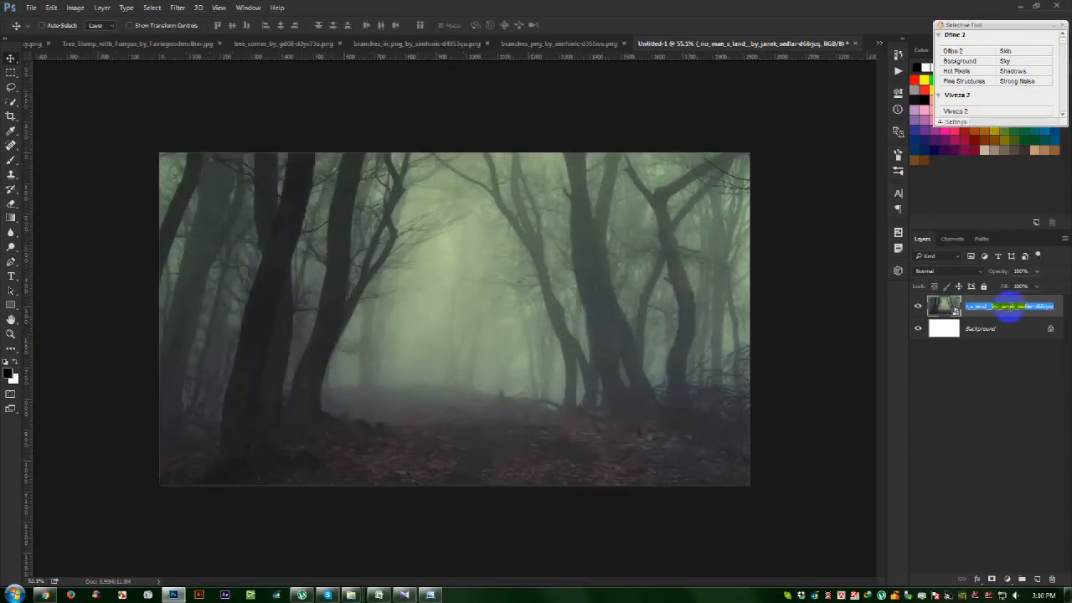
click(1025, 309)
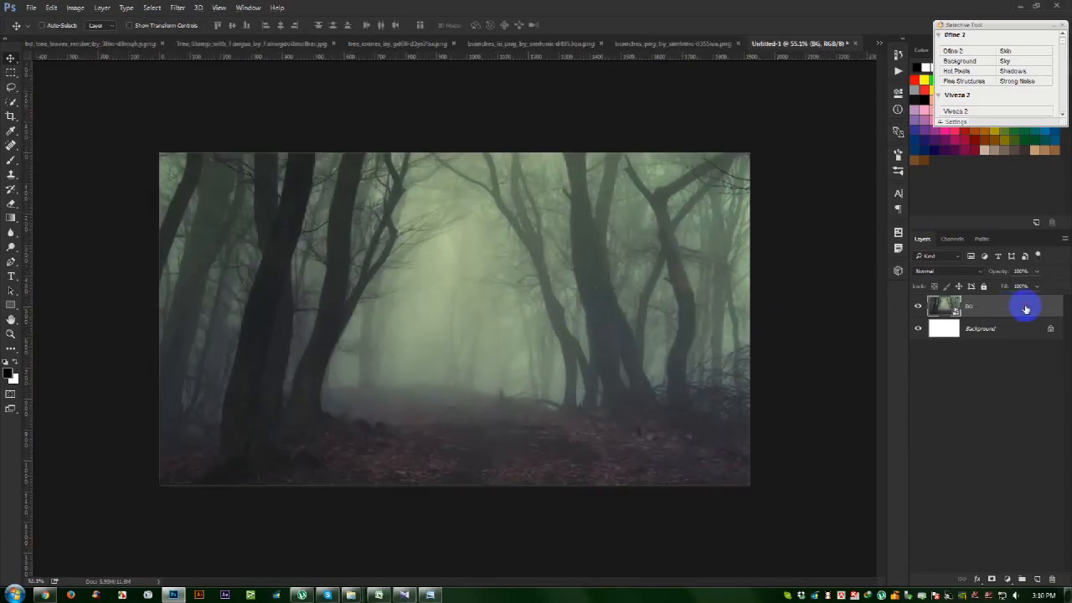
Delete the forest layer from the branches_png document and bring its branches into Untitled-1
click(703, 44)
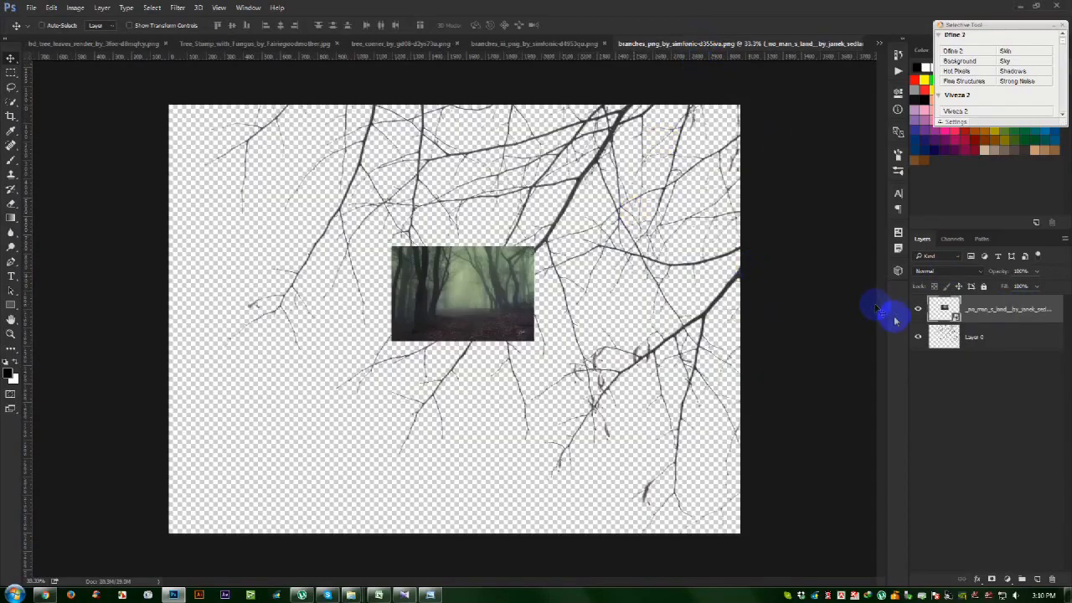
drag(601, 172, 725, 149)
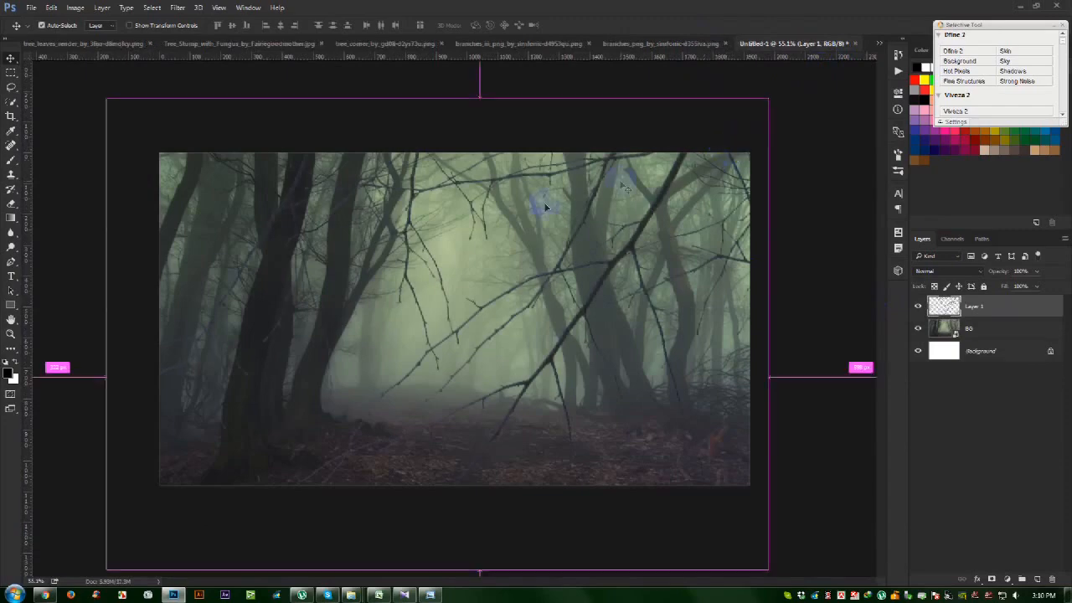
Scale the branches down to about 35% and place them over the upper-right corner of the forest
key(ctrl+t)
scroll(426, 221, down, 2)
drag(733, 152, 614, 223)
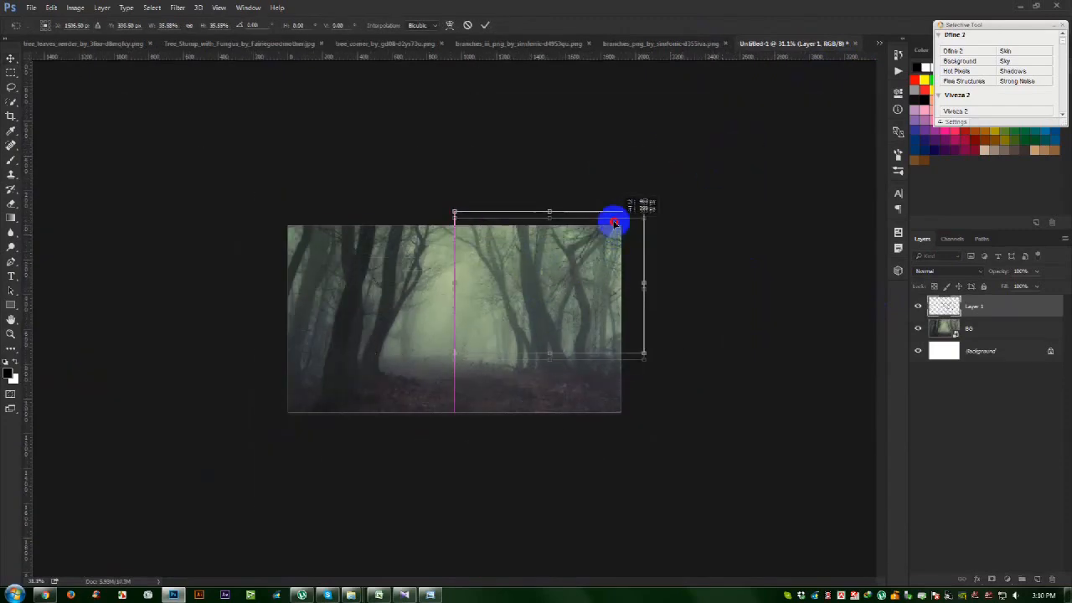
scroll(612, 222, up, 2)
drag(821, 239, 758, 248)
click(487, 26)
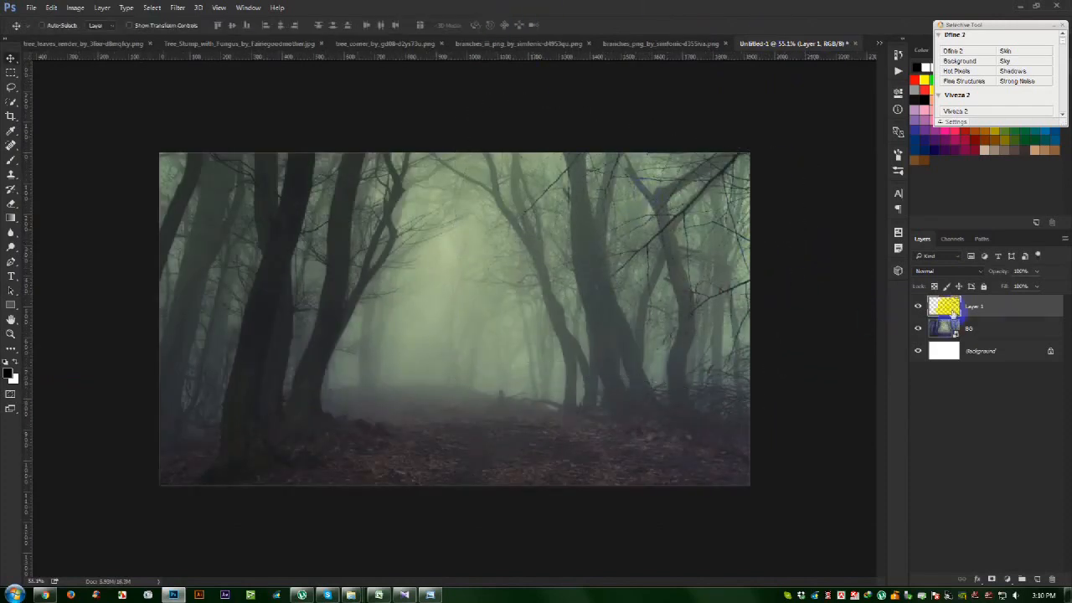
Rename the branches layer to 1
text(1)
click(779, 308)
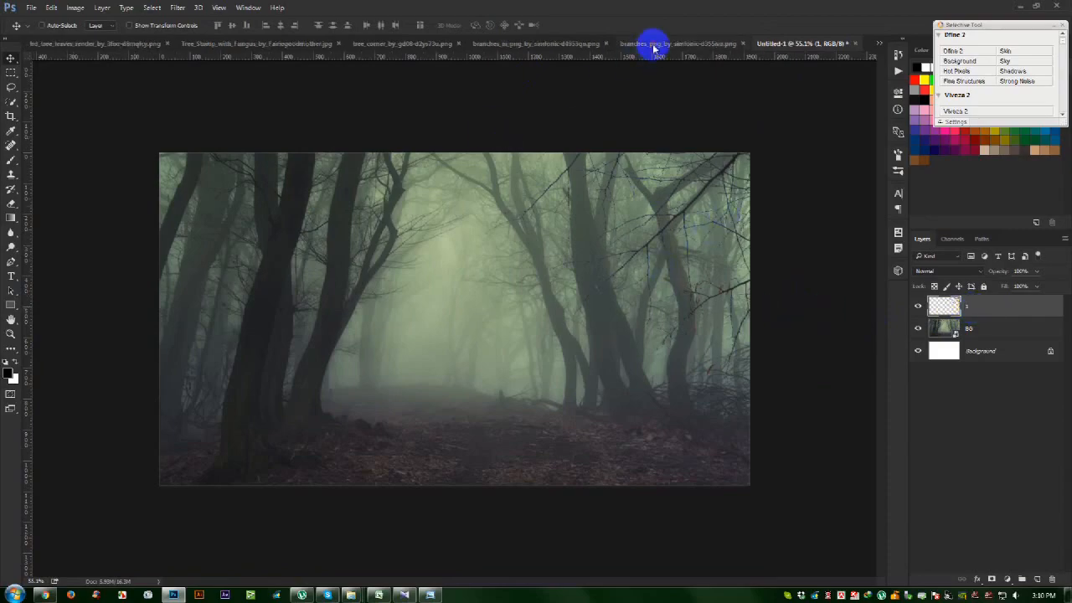
Close the branches_png document without saving its changes
click(726, 44)
click(813, 43)
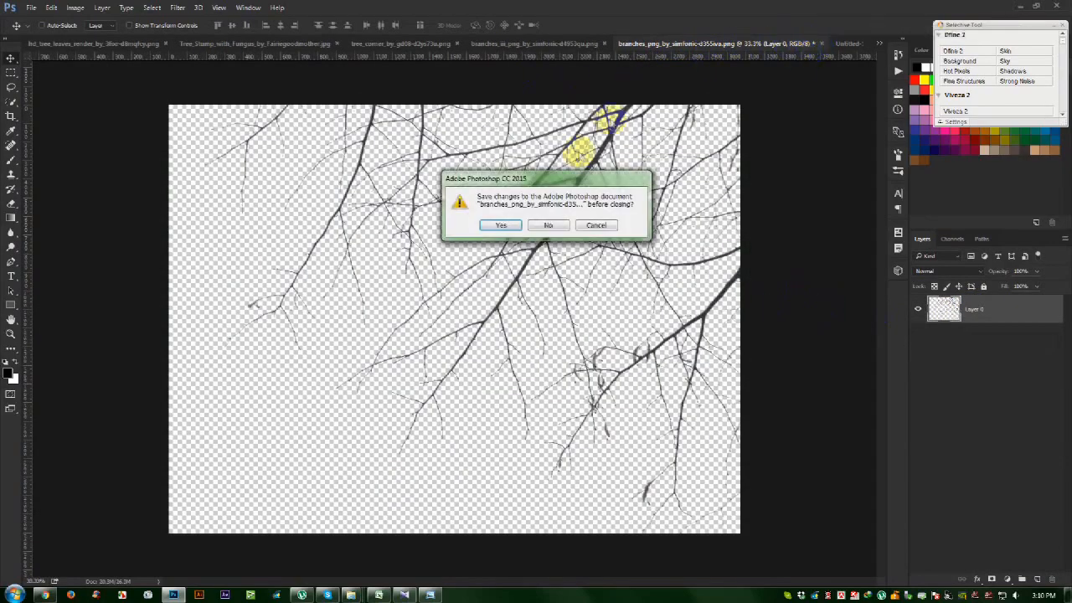
click(549, 225)
Copy the dense black branches layer from the branches_iii_png document into Untitled-1 and switch to Untitled-1
click(634, 42)
drag(497, 246, 556, 233)
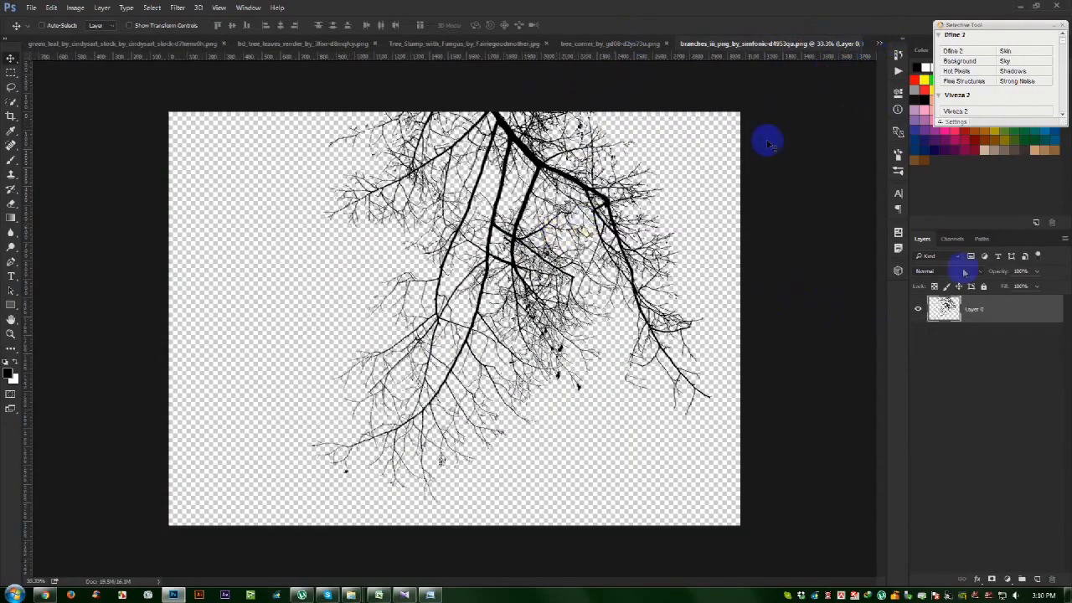
right_click(990, 307)
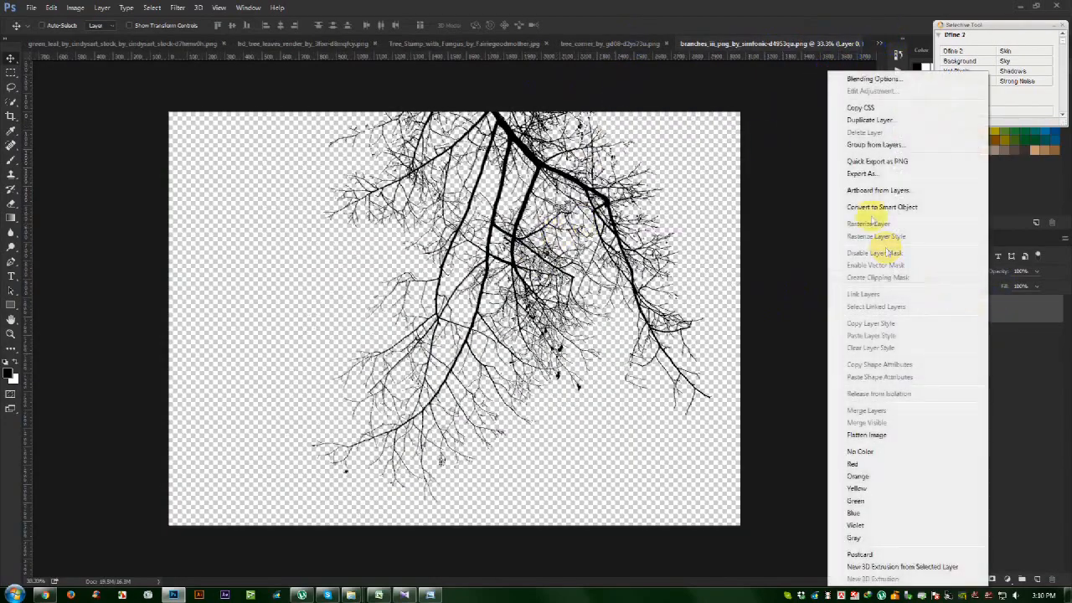
click(871, 119)
click(553, 224)
click(493, 276)
click(633, 186)
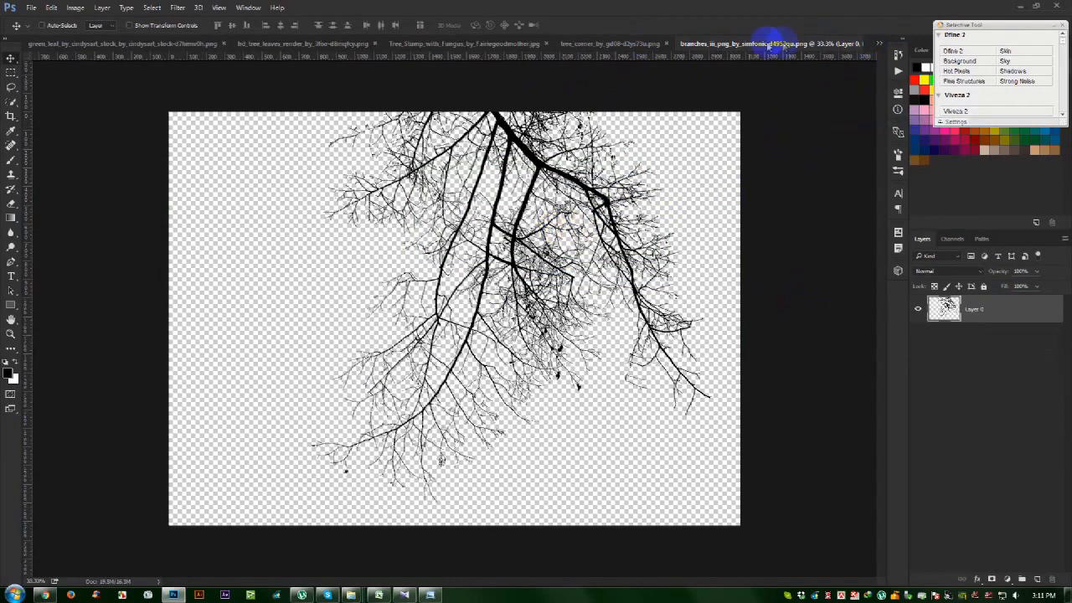
click(883, 44)
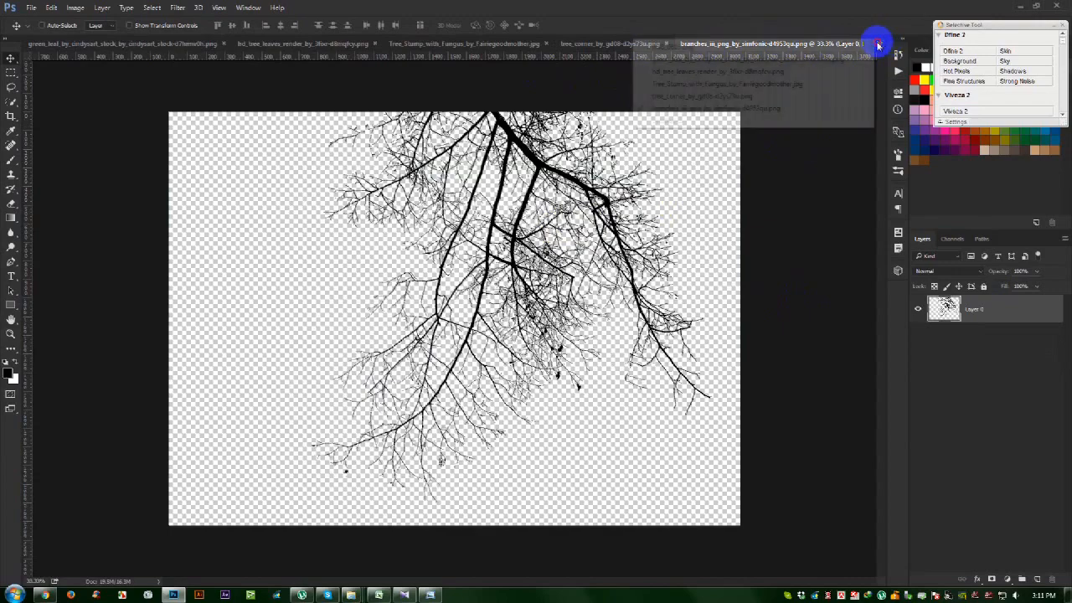
click(778, 92)
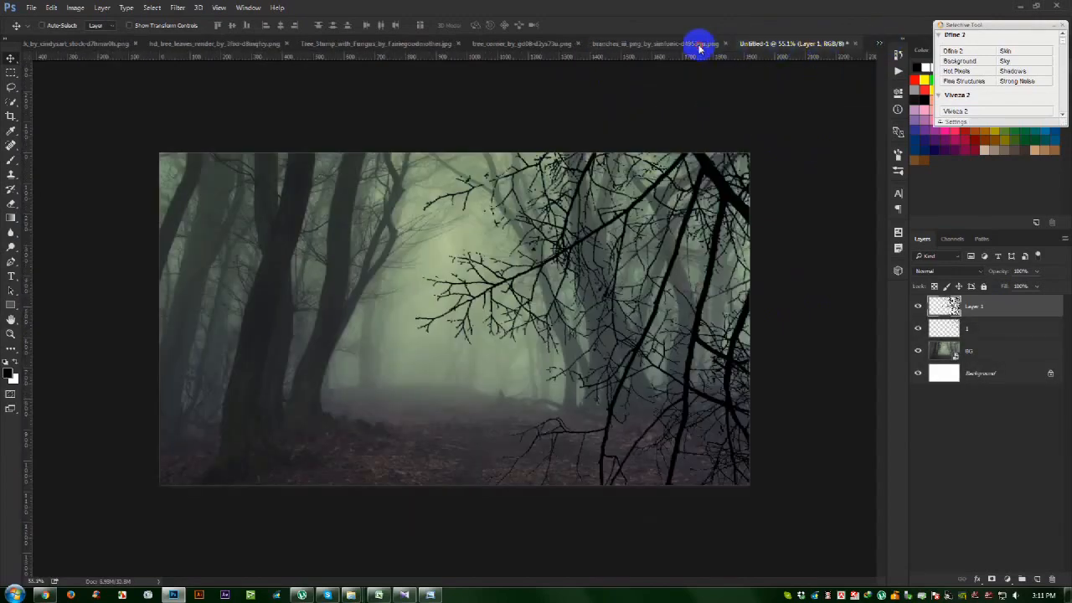
Close the branches_iii_png document without saving
click(699, 44)
click(878, 44)
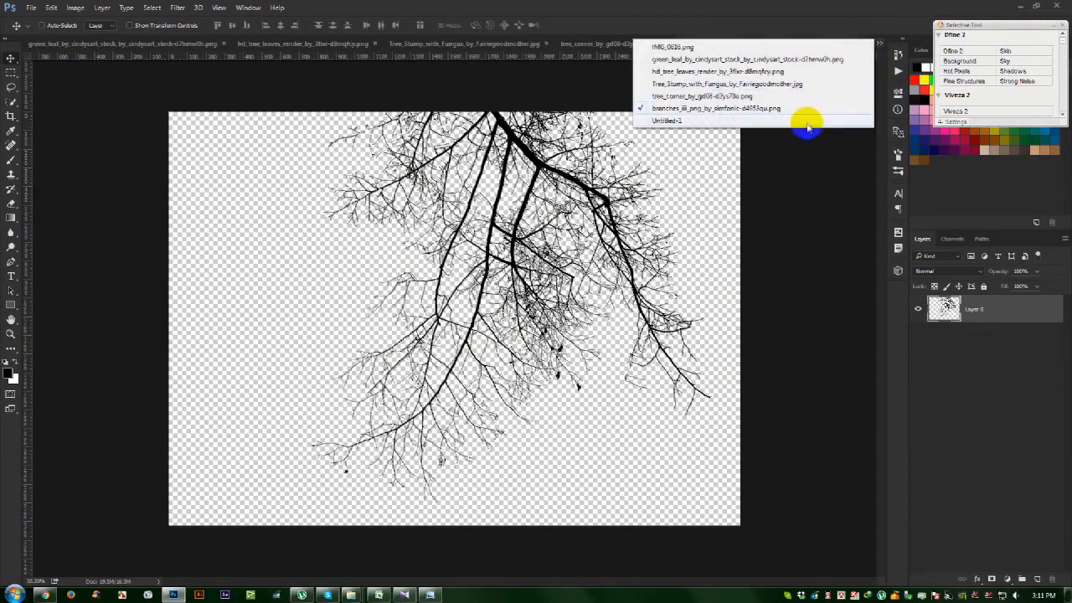
click(809, 121)
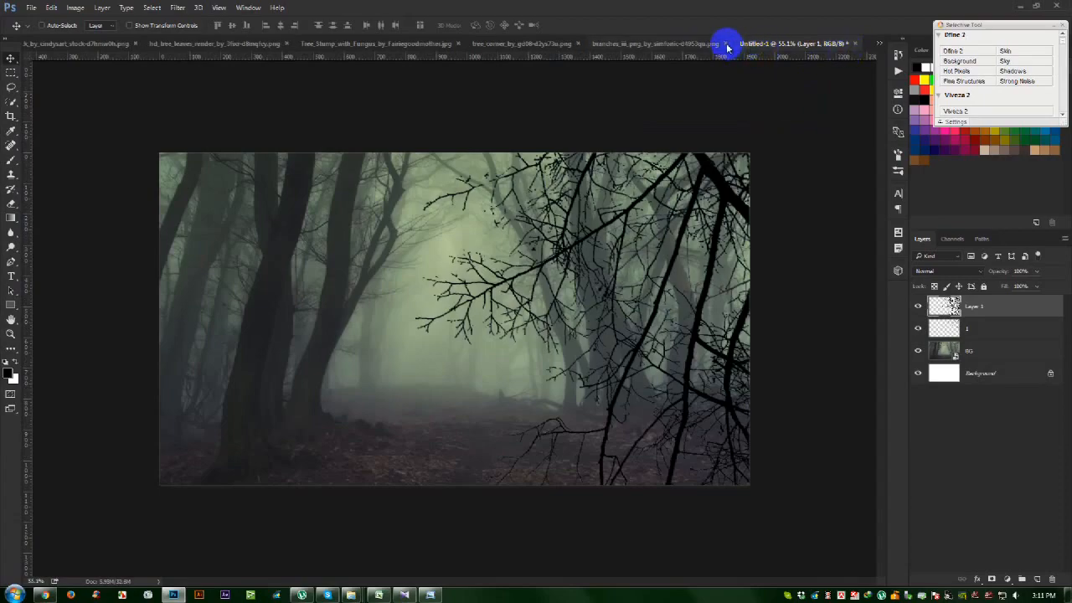
click(727, 44)
click(557, 225)
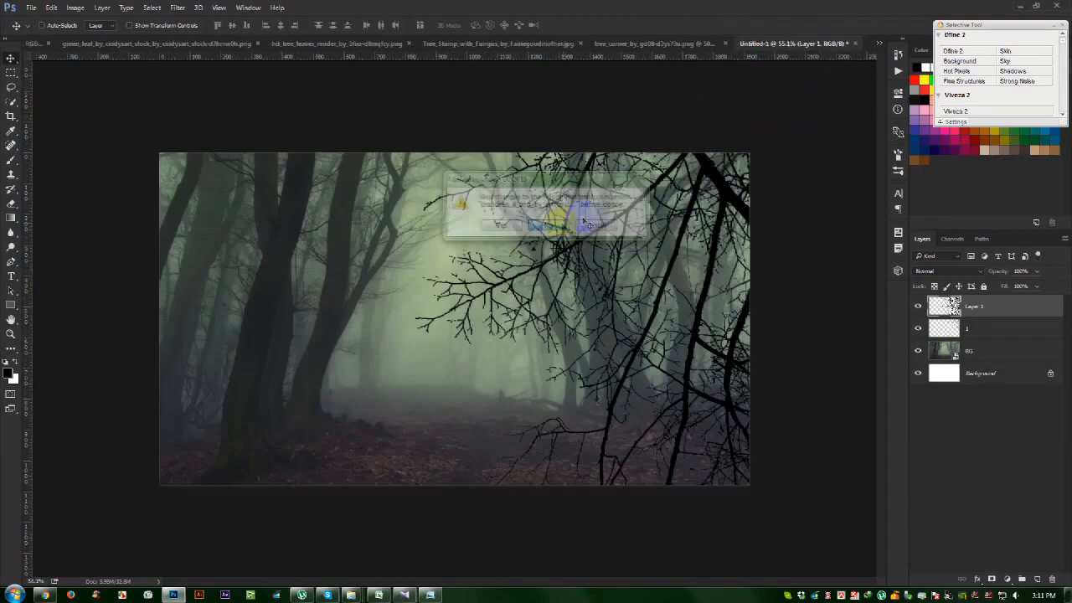
Flip the new black branches horizontally and move them over to the left half of the forest
key(ctrl+t)
right_click(612, 220)
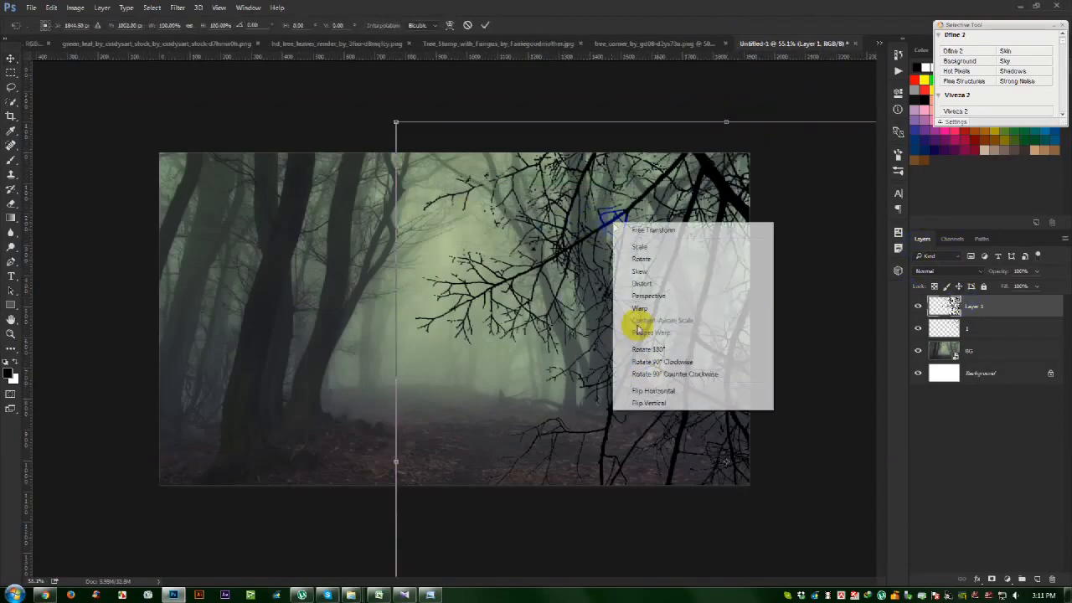
click(645, 390)
drag(632, 315, 248, 258)
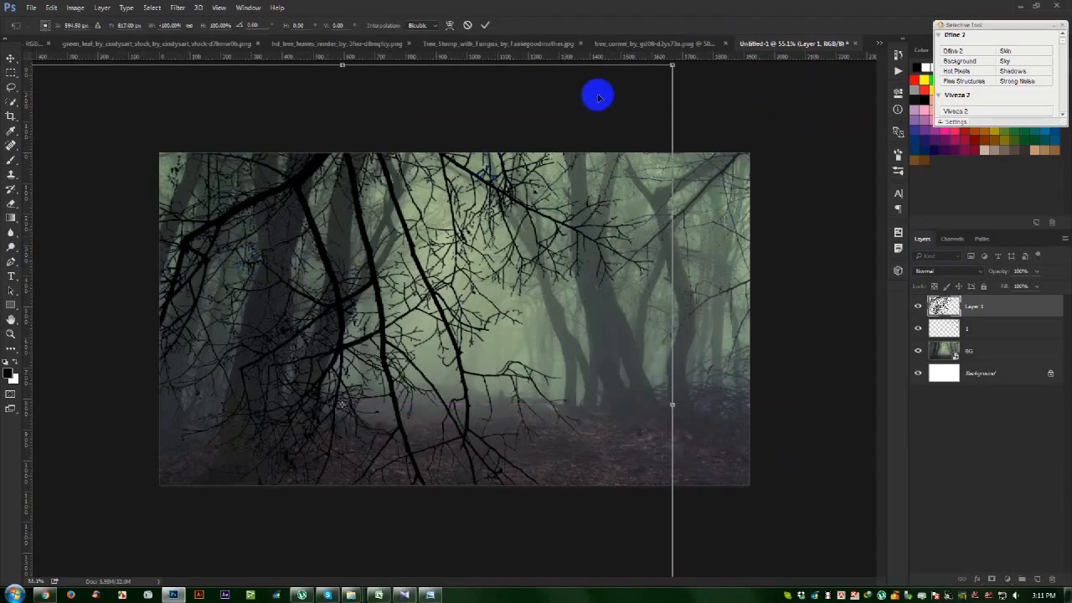
Shrink and rotate the flipped branches, placing them so they hang from the upper-left corner of the forest
drag(673, 67, 485, 164)
drag(445, 239, 360, 74)
drag(386, 198, 333, 136)
drag(591, 205, 558, 355)
mouse_move(278, 206)
mouse_down()
mouse_move(293, 220)
mouse_move(292, 246)
mouse_move(292, 201)
mouse_move(304, 237)
mouse_up()
key(Return)
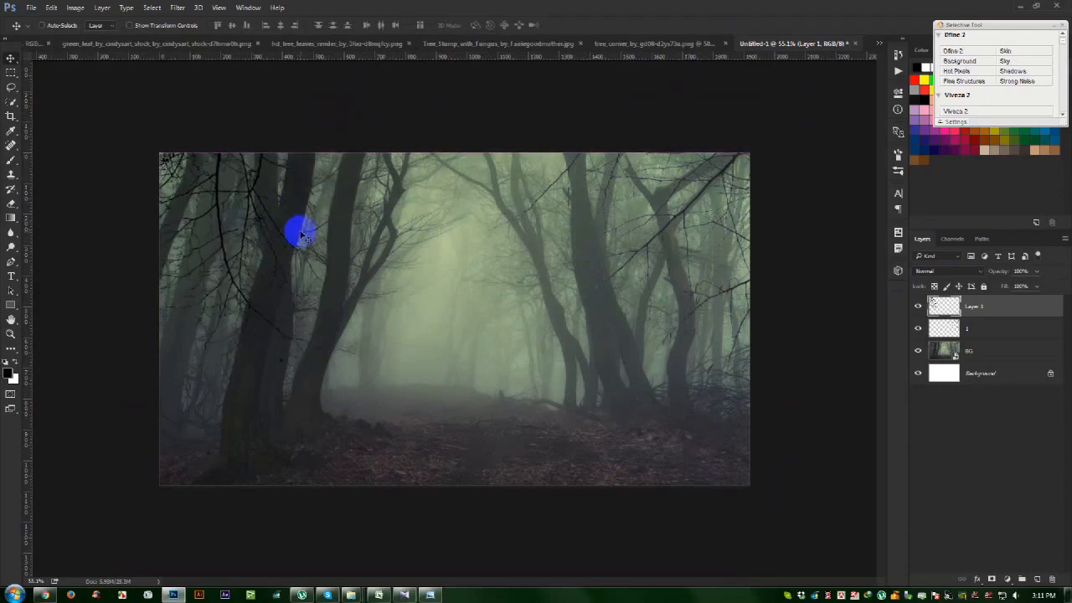
Extend the canvas vertically with the Crop tool to show more sky above and more leaf-covered ground below
click(12, 118)
drag(452, 485, 455, 502)
drag(663, 132, 665, 129)
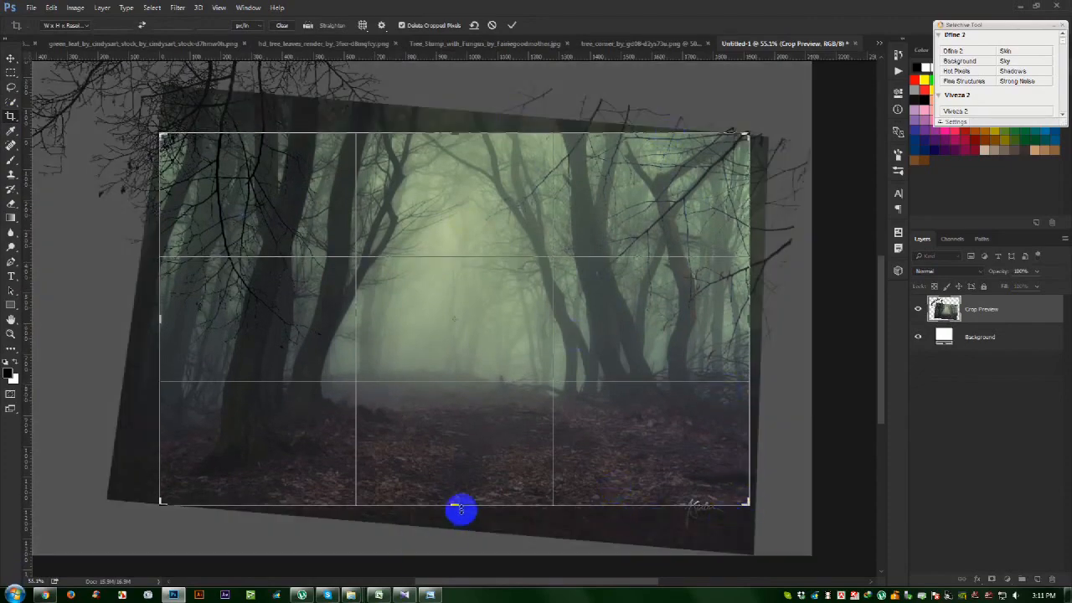
drag(460, 509, 454, 514)
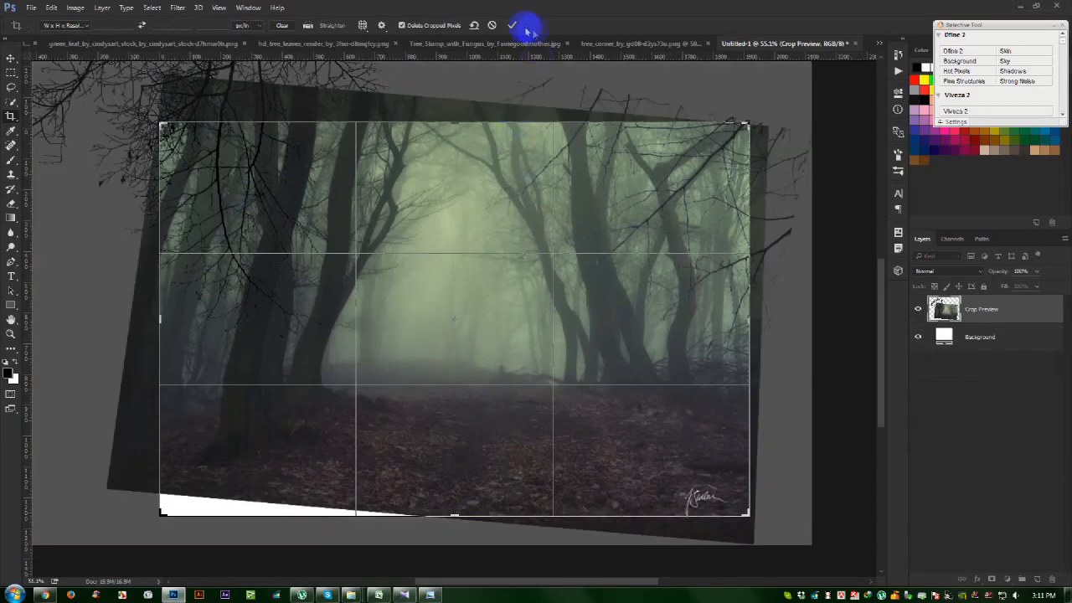
click(512, 26)
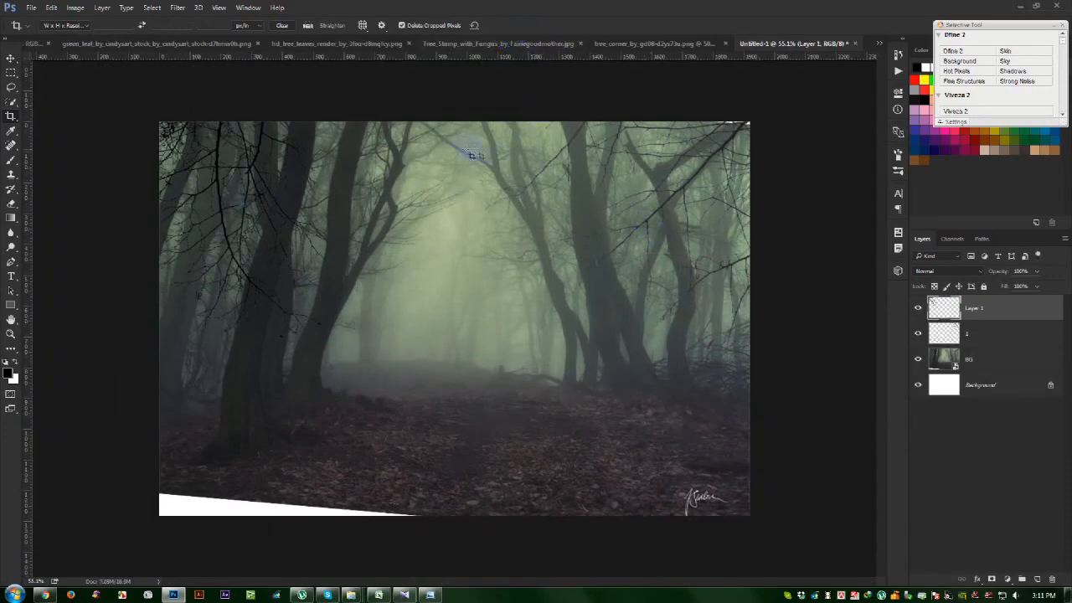
Nudge the BG forest layer slightly upward
click(10, 58)
click(976, 360)
key(shift+Up)
key(shift+Up)
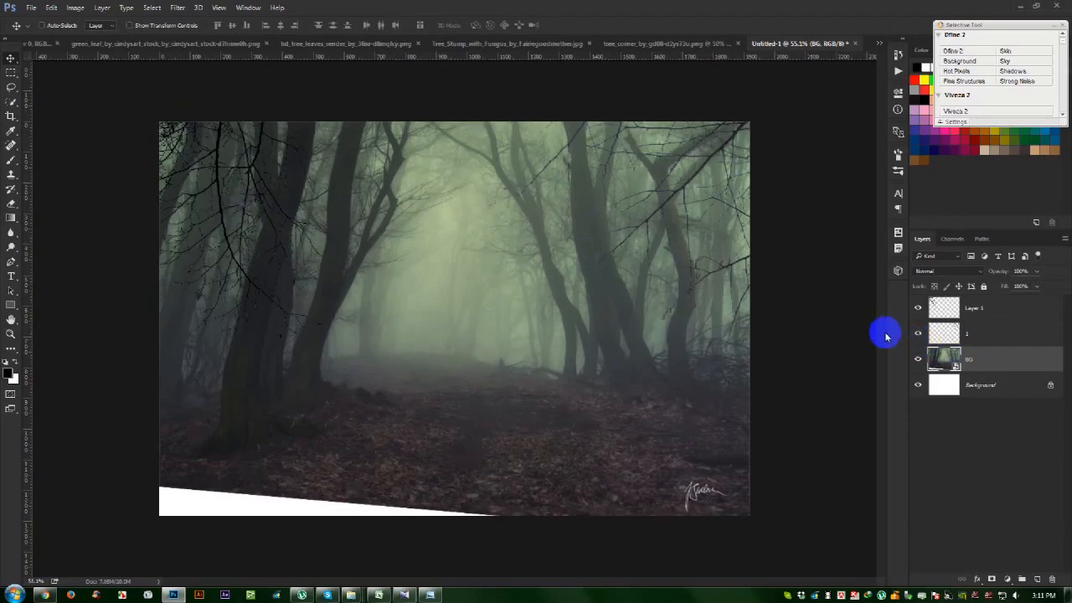
Enlarge the BG forest layer and reposition it to cover the white gap along the canvas's lower edge
key(ctrl+t)
drag(780, 471, 808, 543)
drag(761, 494, 729, 483)
key(Return)
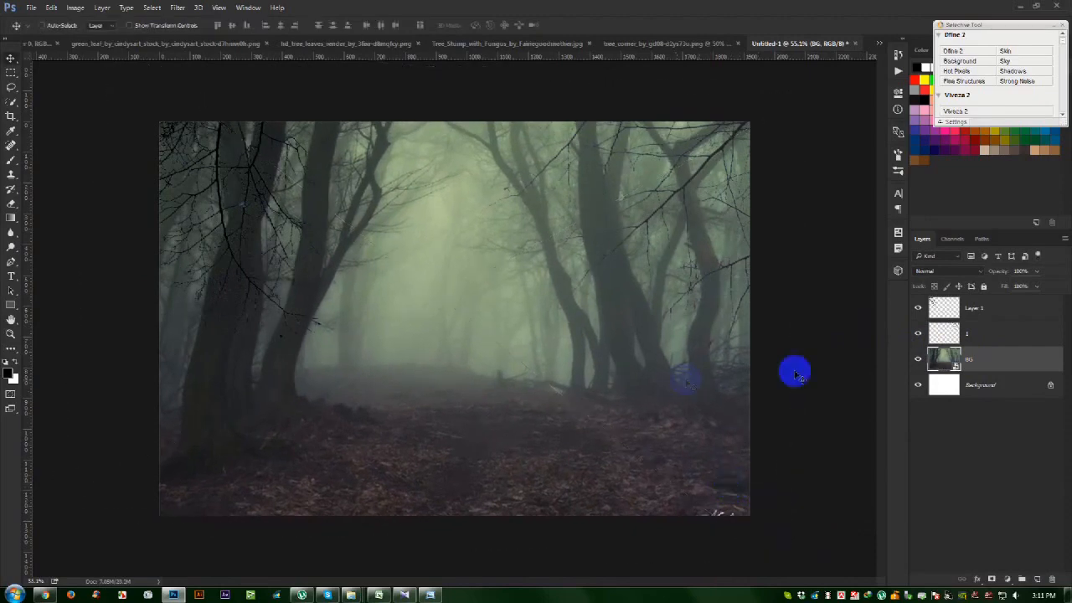
Reposition the branches on layer 1 slightly higher, against the forest's upper-right edge
click(983, 332)
mouse_move(723, 290)
mouse_down()
mouse_move(708, 282)
mouse_move(716, 275)
mouse_up()
scroll(637, 239, up, 9)
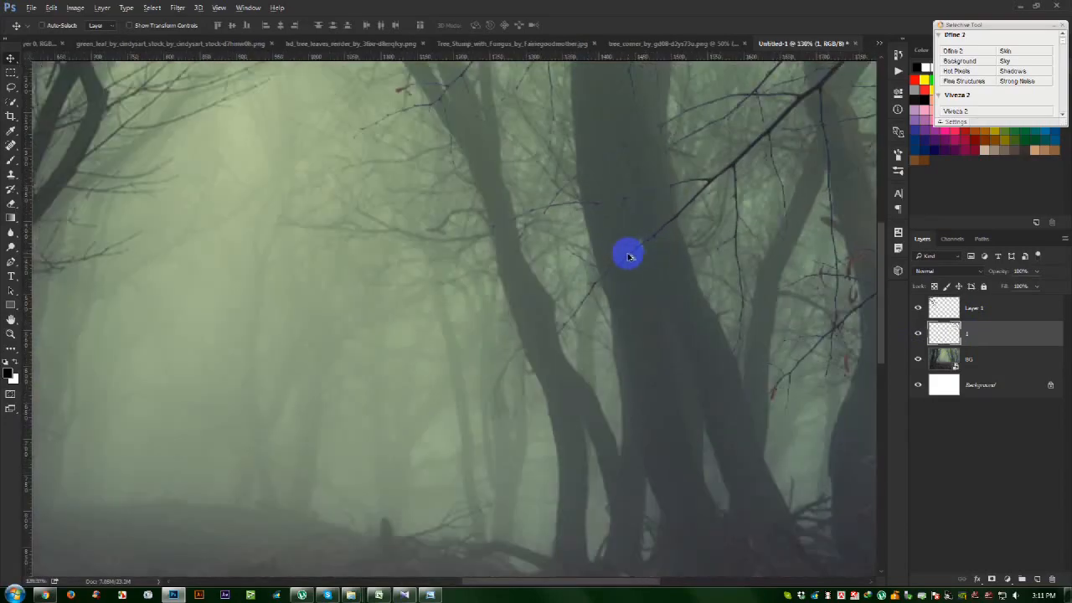
scroll(636, 255, down, 9)
drag(630, 262, 659, 248)
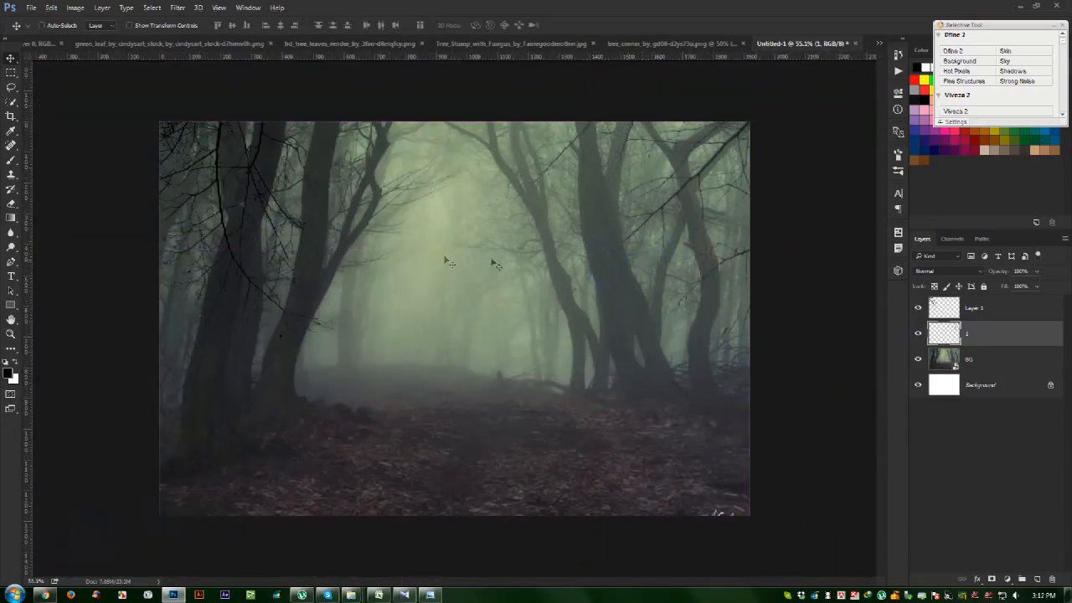
Apply a Curves adjustment to layer 1, lowering the Blue channel's white-point output to reduce blue in the upper-right branches
click(75, 7)
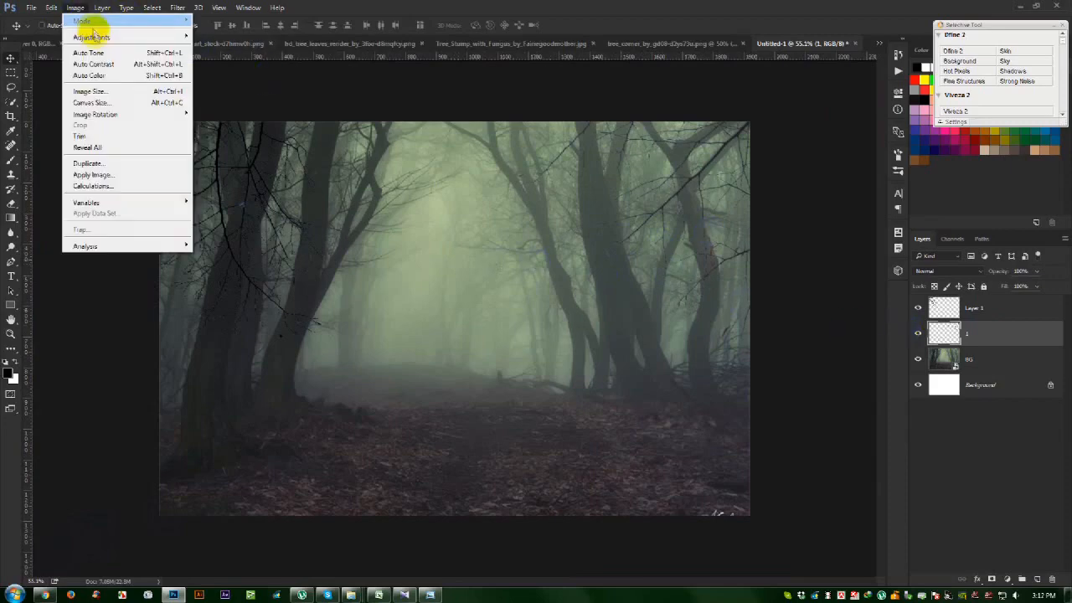
mouse_move(126, 36)
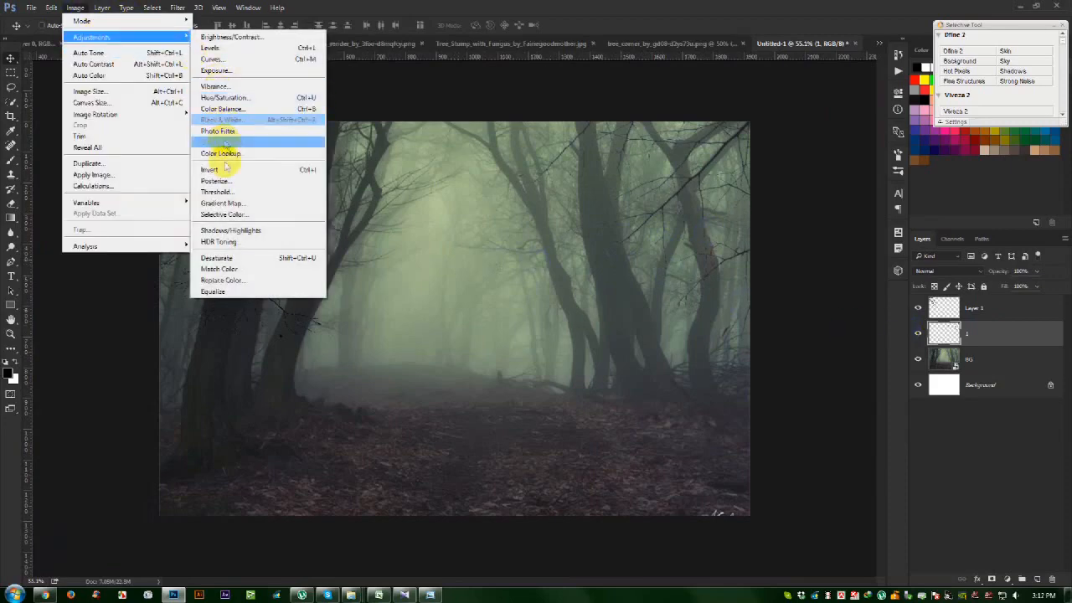
click(212, 59)
click(771, 149)
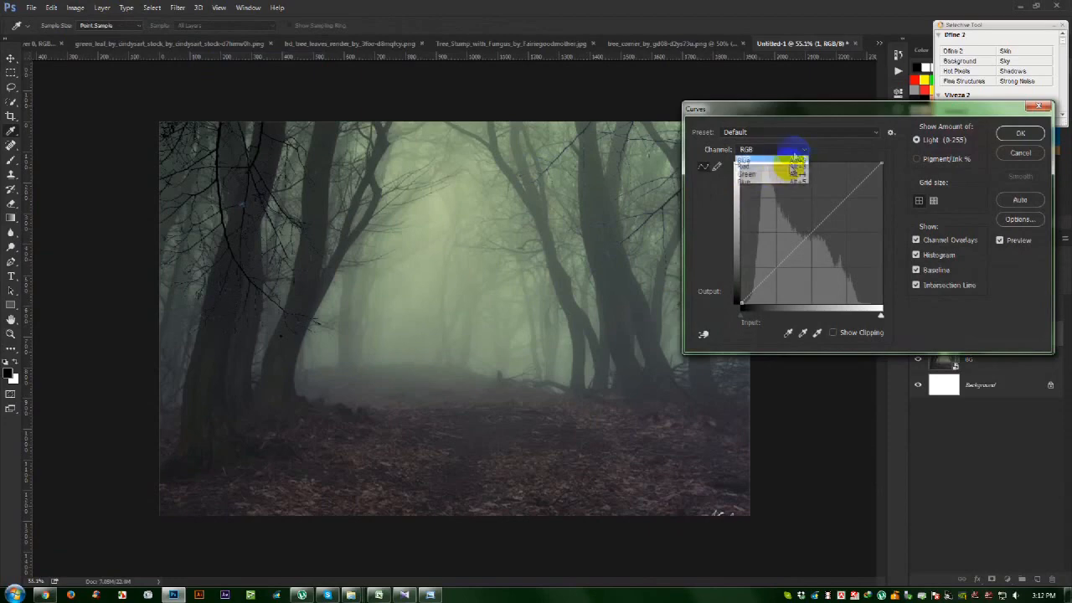
click(762, 178)
drag(880, 165, 925, 210)
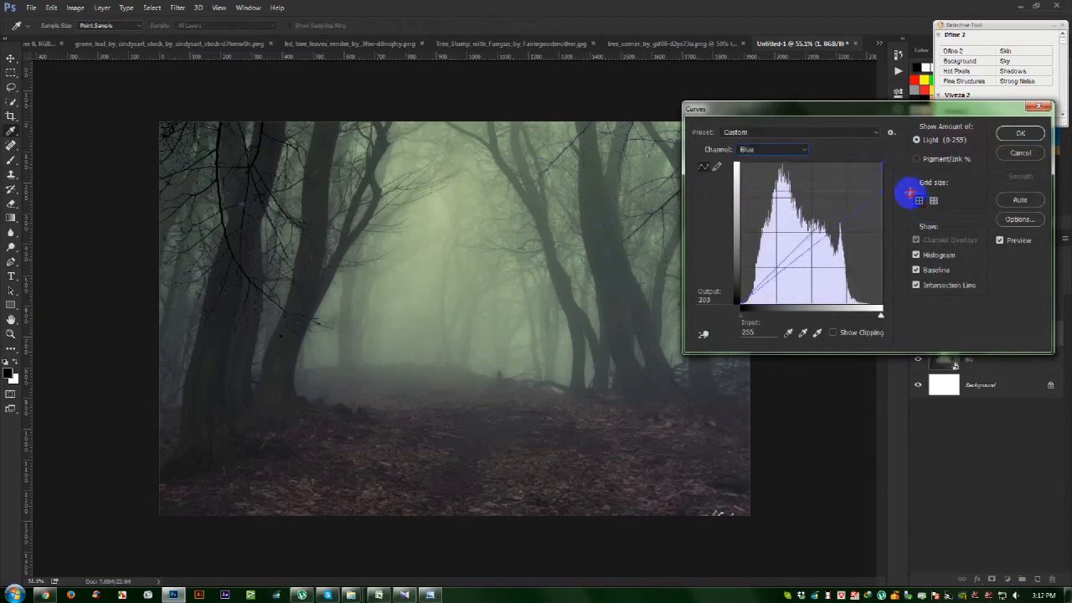
click(1018, 133)
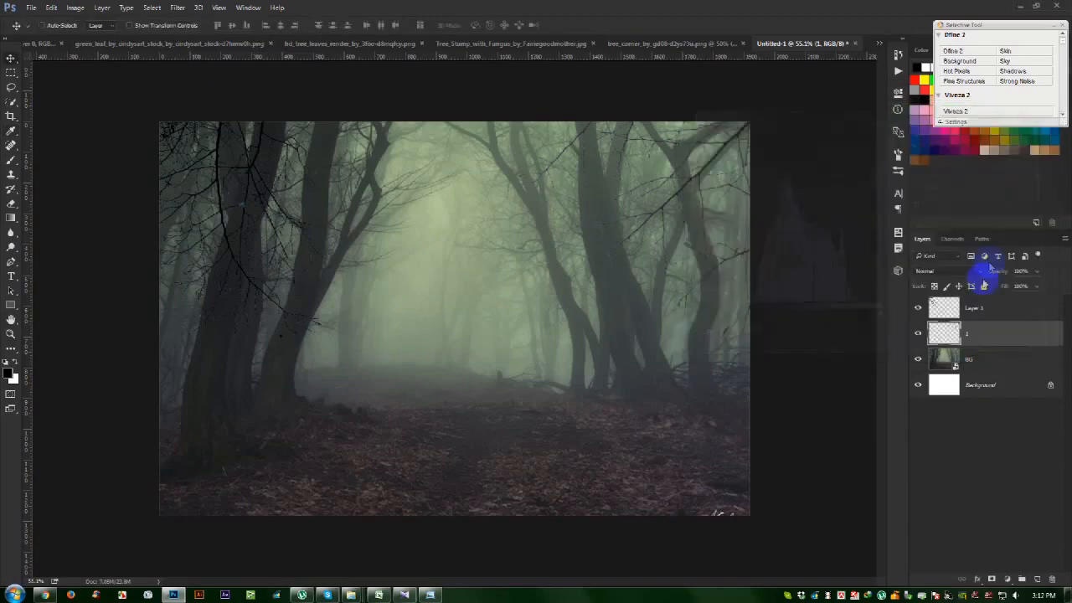
Apply a Curves adjustment to Layer 1, lowering the Blue channel's white-point output to 180 and keeping its black point at 0
click(74, 8)
mouse_move(87, 38)
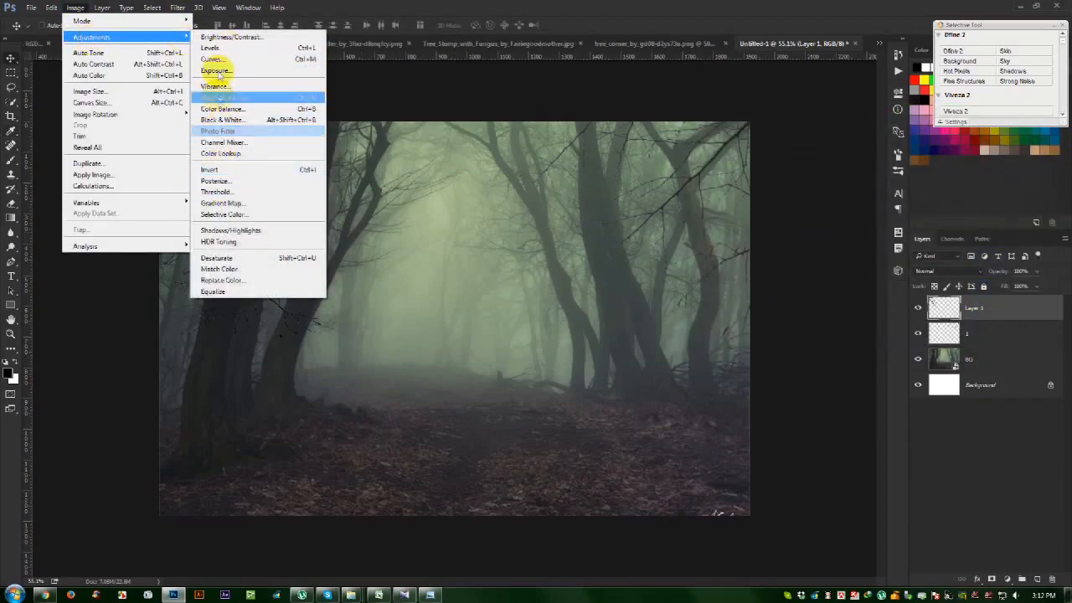
click(212, 58)
click(740, 160)
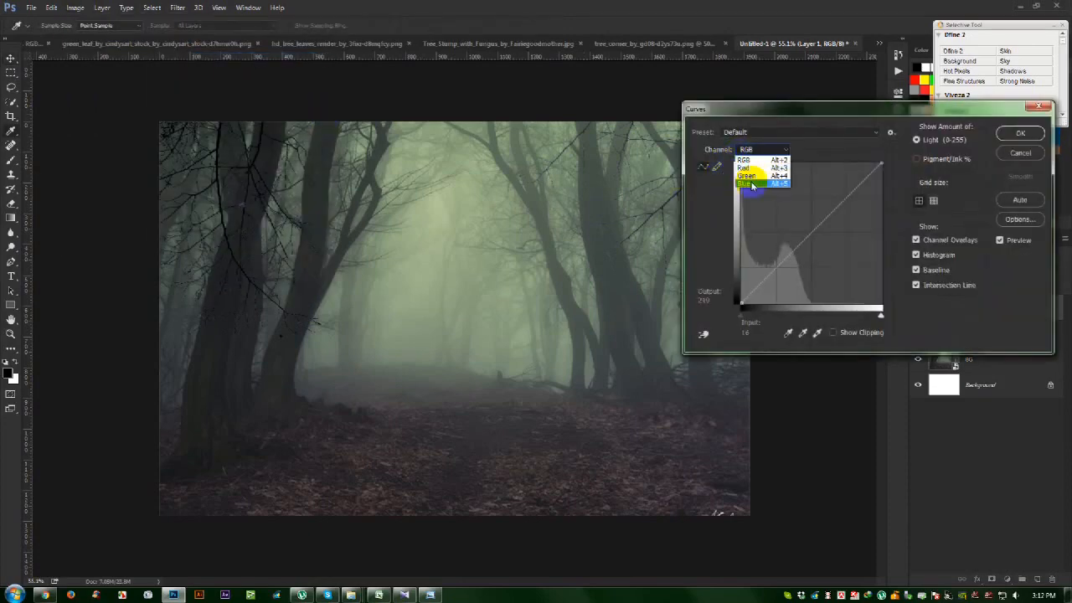
click(757, 184)
drag(879, 162, 907, 176)
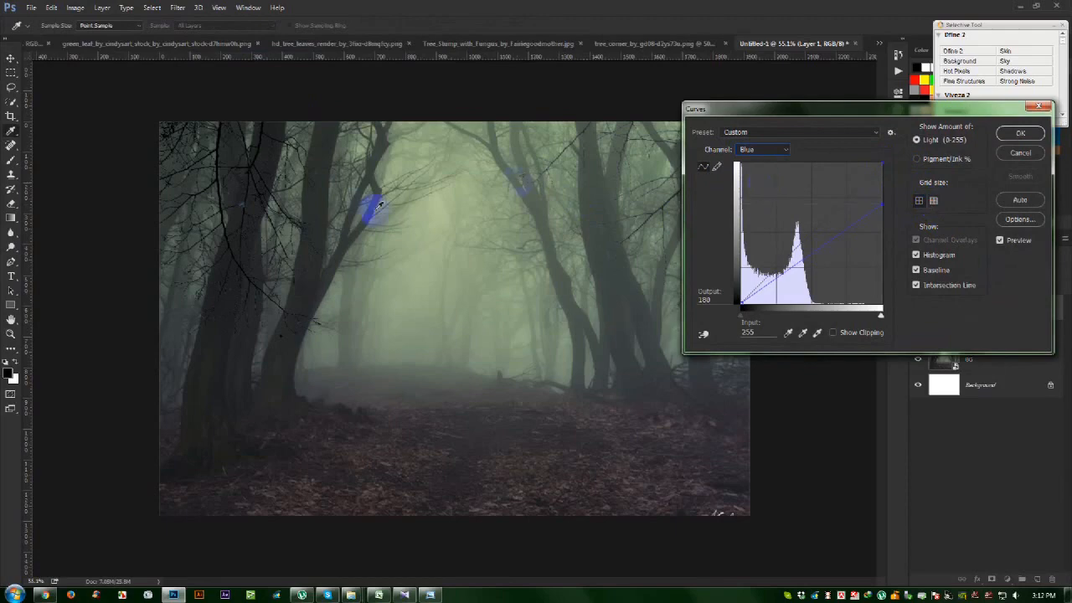
drag(744, 299, 704, 286)
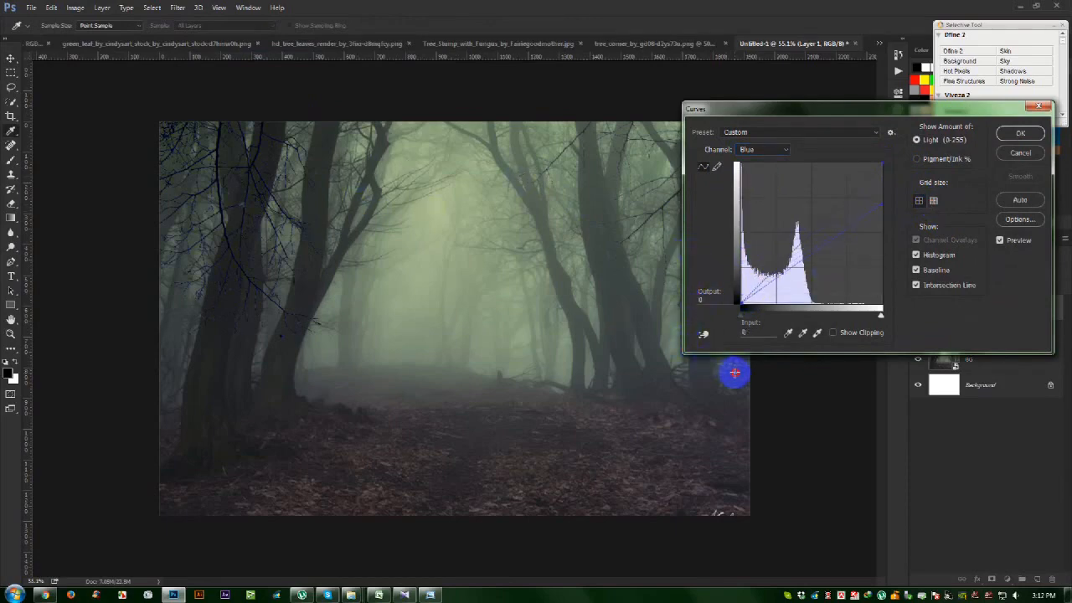
click(1014, 134)
Resize, rotate and reposition the Layer 1 branches so they reach diagonally across the trees from the forest's upper-left corner
drag(491, 220, 491, 215)
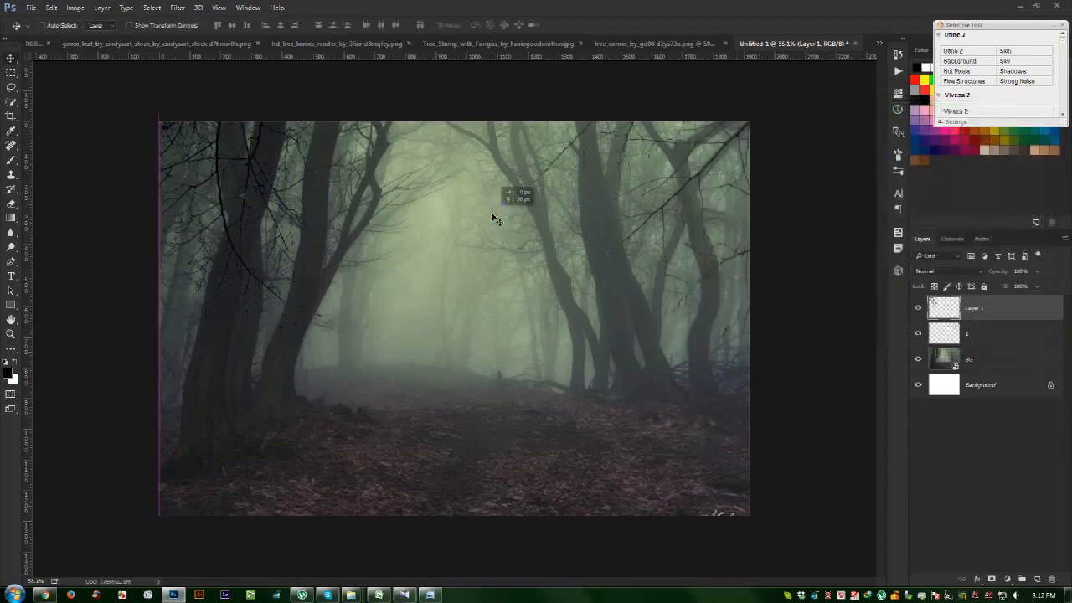
key(ctrl+t)
drag(576, 282, 543, 166)
drag(278, 92, 308, 69)
drag(420, 190, 415, 174)
Duplicate the Layer 1 branches, rotate and place the copy hanging from the forest's top centre, and set its opacity to 70%
drag(207, 226, 498, 189)
key(Return)
key(ctrl+t)
drag(595, 318, 492, 278)
drag(575, 267, 412, 377)
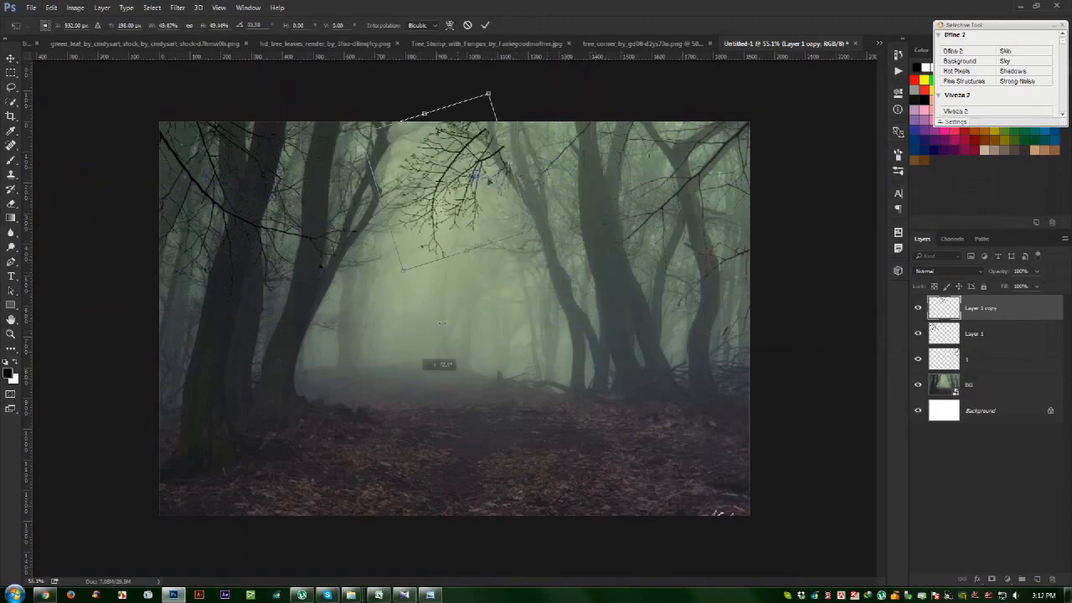
drag(494, 90, 500, 130)
key(Return)
drag(580, 198, 580, 180)
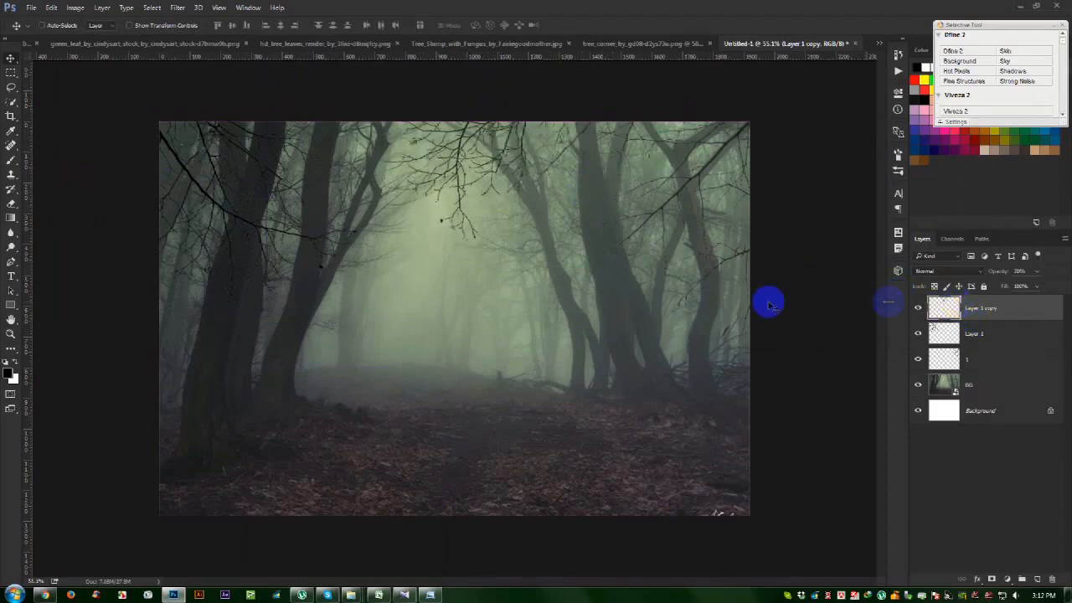
key(7)
Merge the branch layers with the BG forest layer and soften the merged layer with a light Gaussian Blur
shift+click(983, 376)
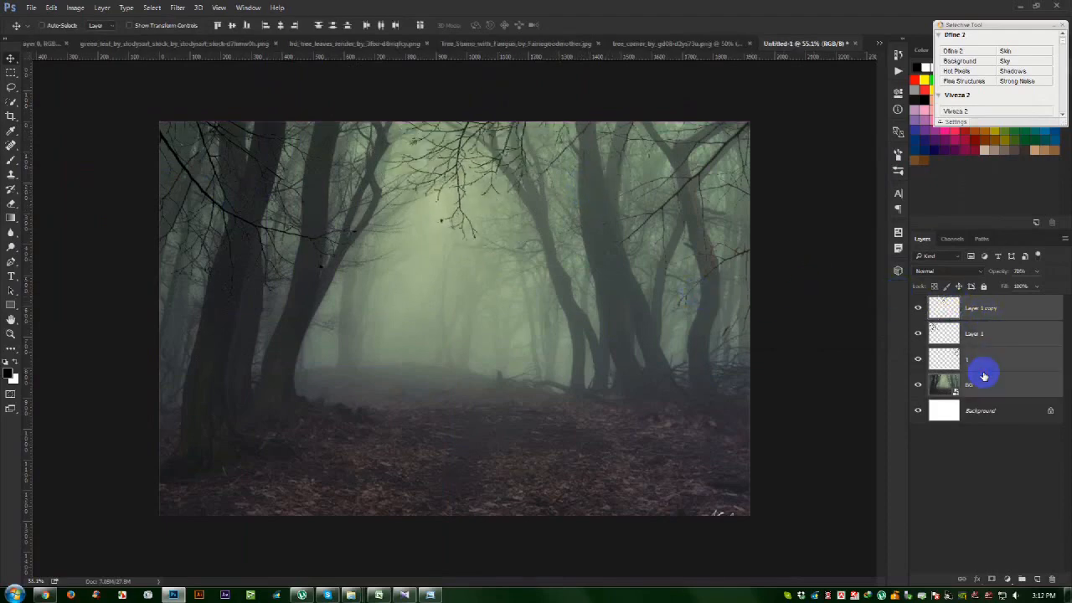
key(ctrl+e)
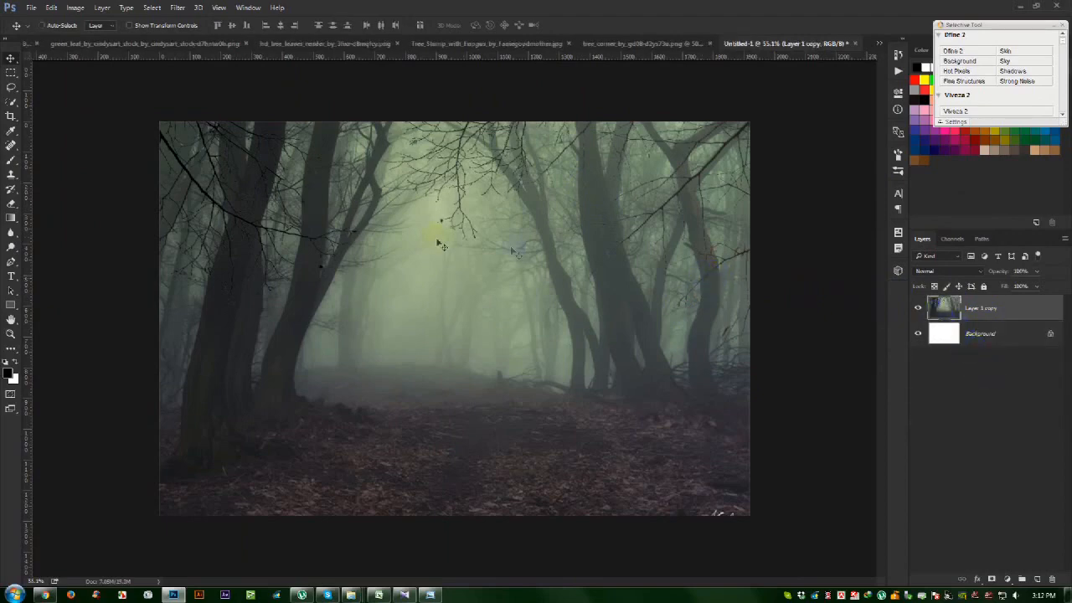
click(178, 7)
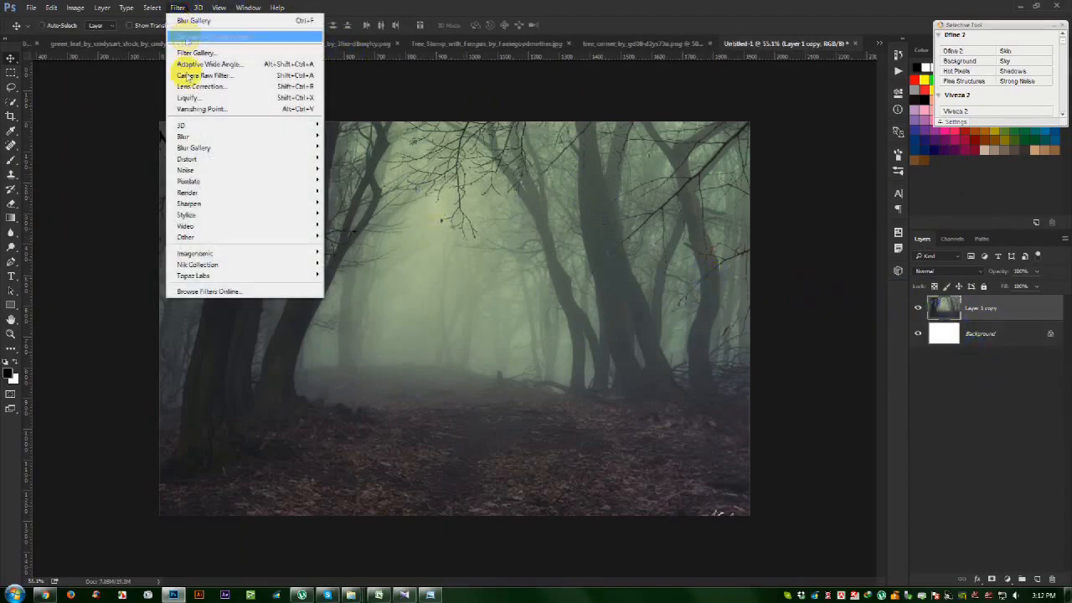
mouse_move(313, 147)
click(353, 181)
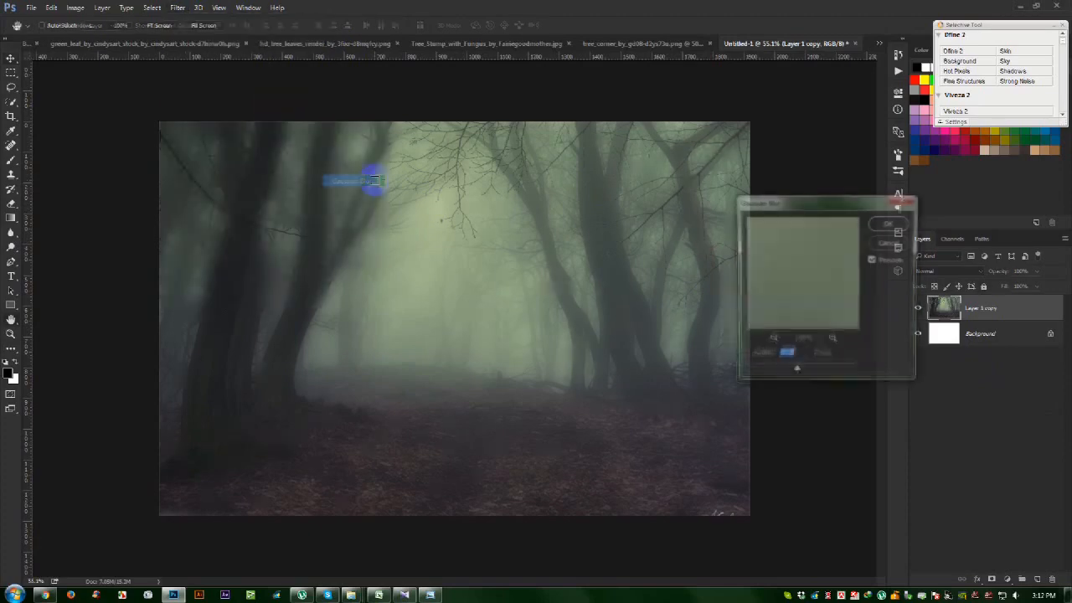
drag(771, 372, 766, 370)
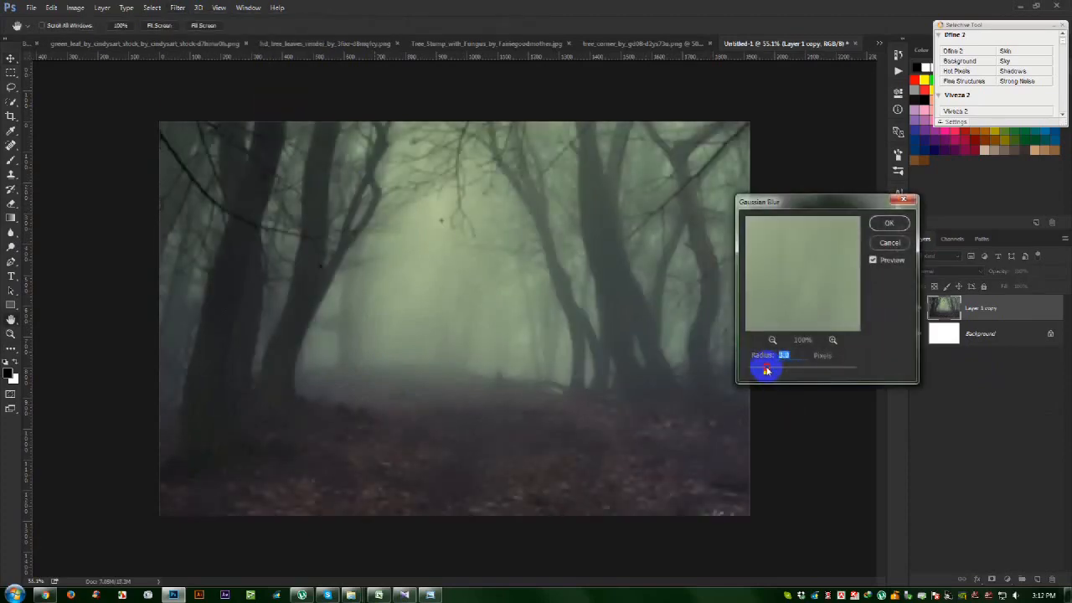
click(897, 228)
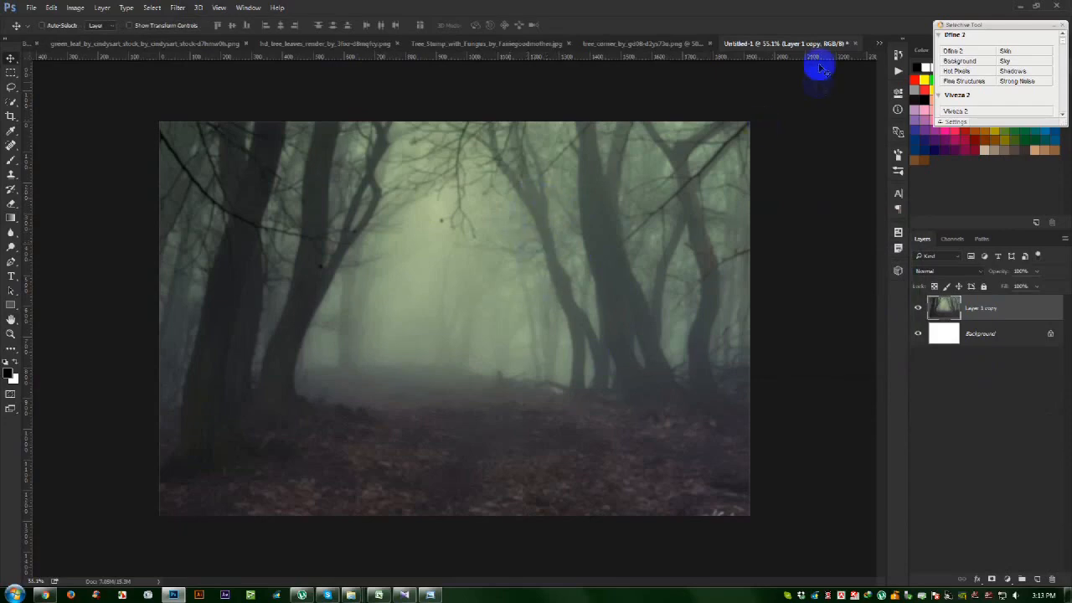
Select the whole tree stump in the Tree_Stump_with_Fungus image with the Quick Selection tool
click(647, 34)
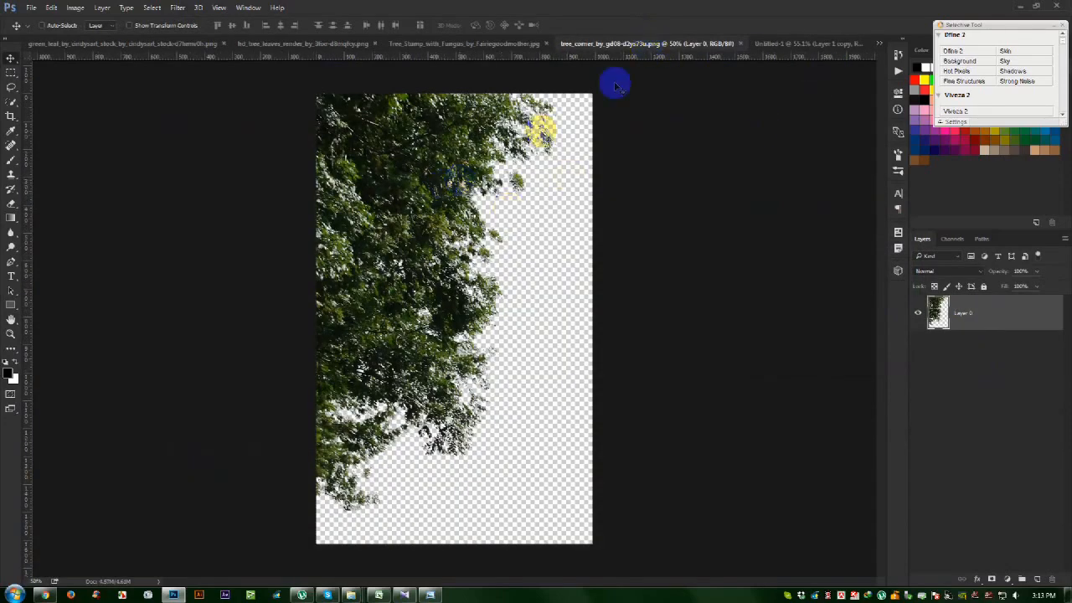
click(507, 43)
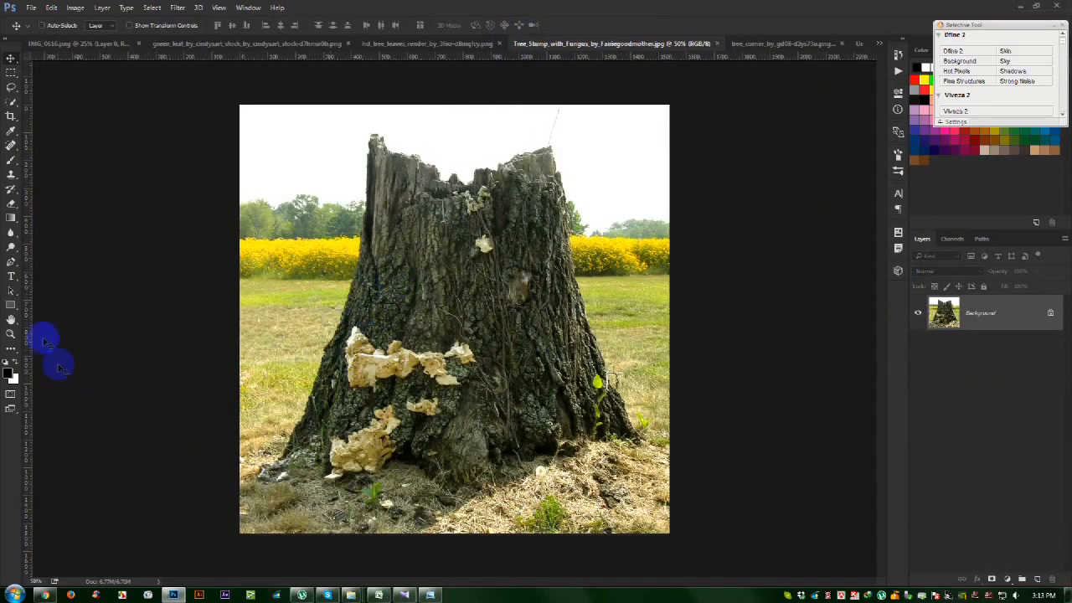
scroll(394, 366, up, 2)
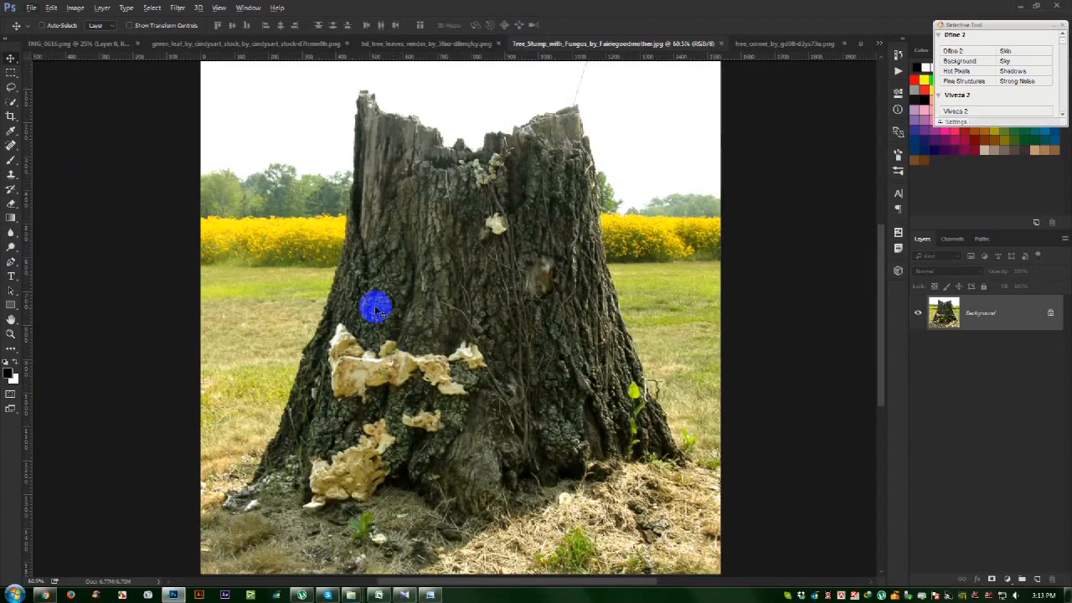
click(11, 99)
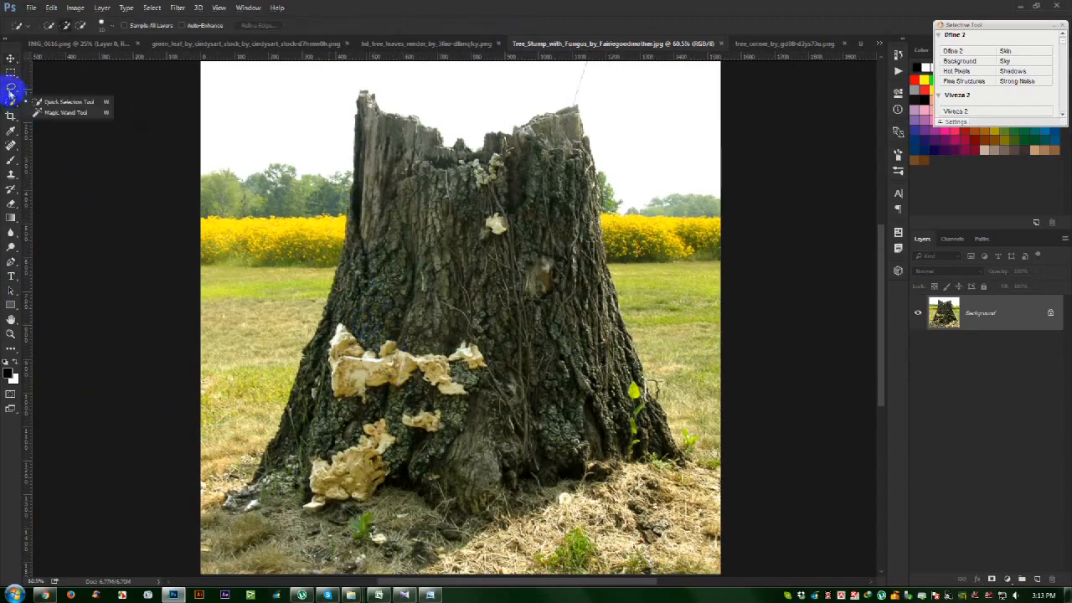
click(56, 102)
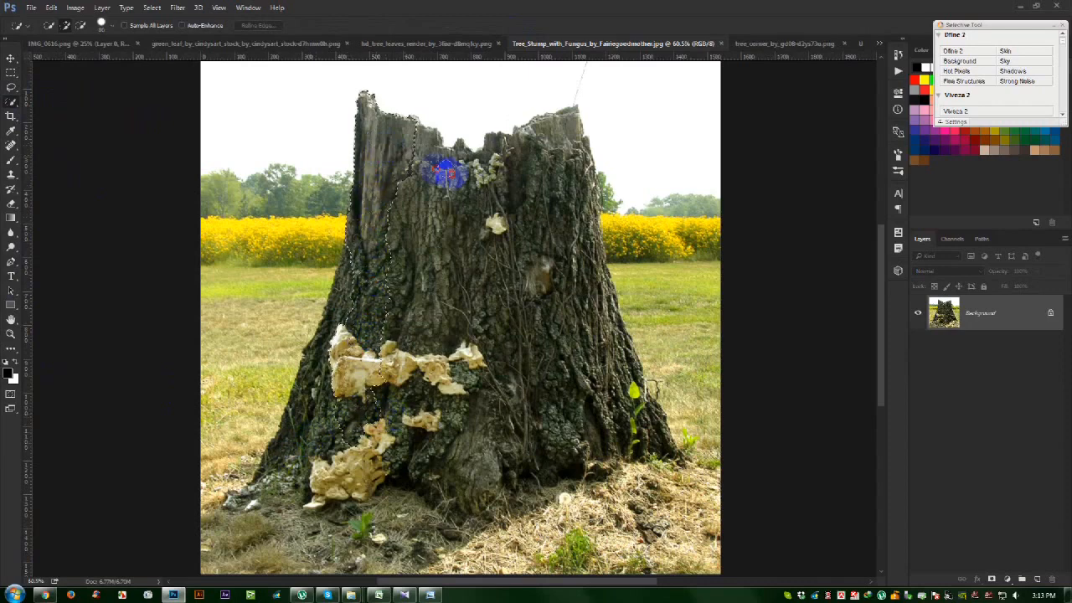
mouse_move(519, 176)
mouse_down()
mouse_move(573, 126)
mouse_move(547, 163)
mouse_move(552, 205)
mouse_move(632, 426)
mouse_move(580, 303)
mouse_move(573, 150)
mouse_move(576, 215)
mouse_up()
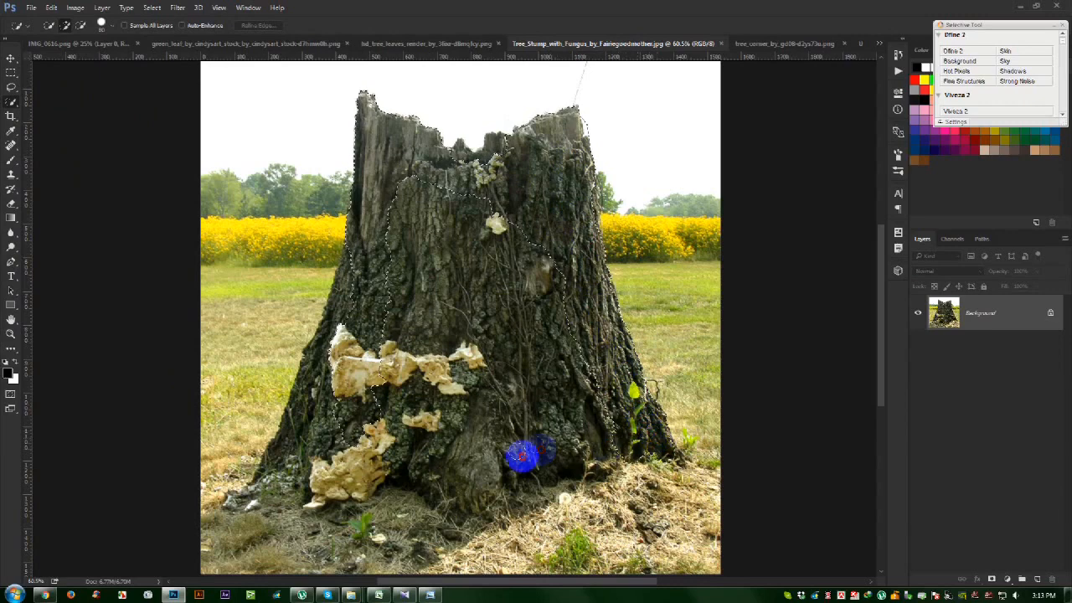
mouse_move(407, 484)
mouse_down()
mouse_move(294, 461)
mouse_move(273, 471)
mouse_up()
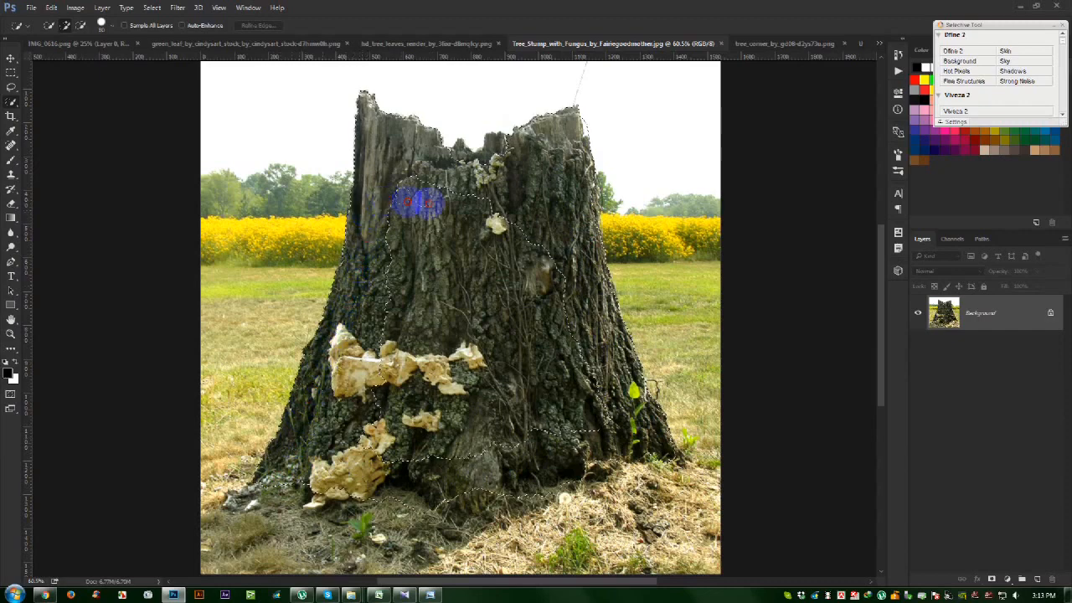
mouse_move(496, 437)
mouse_down()
mouse_move(379, 456)
mouse_move(378, 402)
mouse_move(417, 224)
mouse_move(505, 186)
mouse_up()
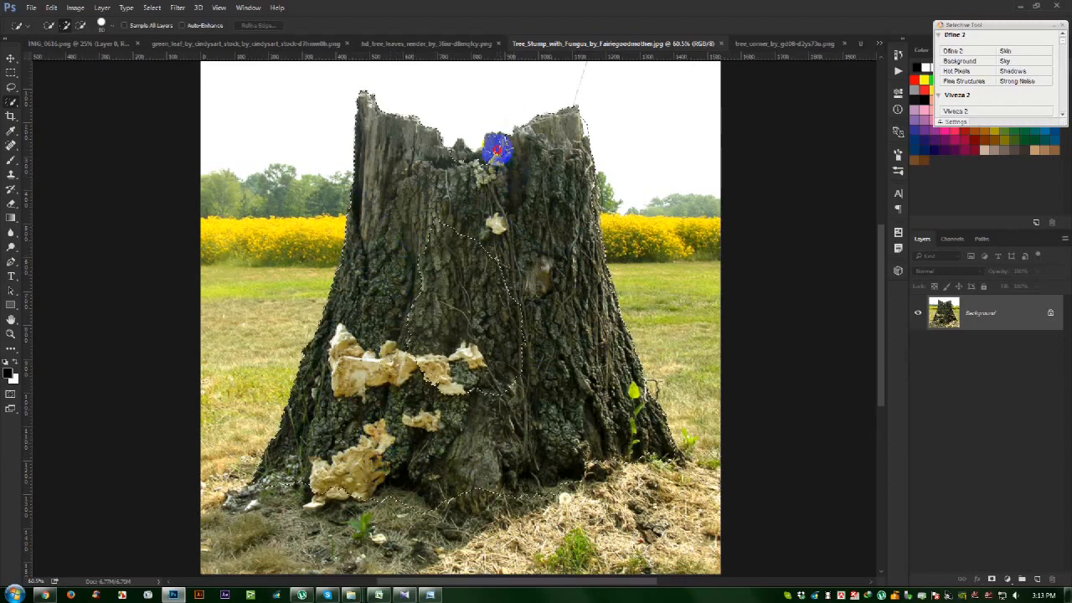
mouse_move(498, 176)
mouse_down()
mouse_move(552, 166)
mouse_move(566, 196)
mouse_move(582, 197)
mouse_move(579, 189)
mouse_move(428, 278)
mouse_move(468, 387)
mouse_move(481, 400)
mouse_move(546, 407)
mouse_up()
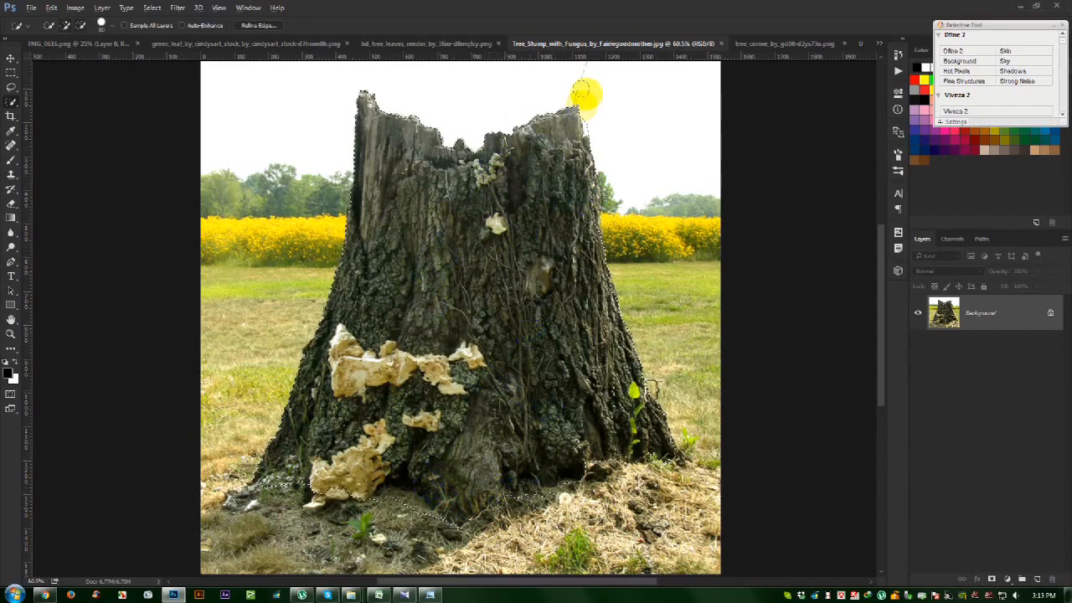
Trim the excess background from the stump selection's upper edge and turn the selection into a layer mask
scroll(585, 96, up, 4)
scroll(594, 191, up, 2)
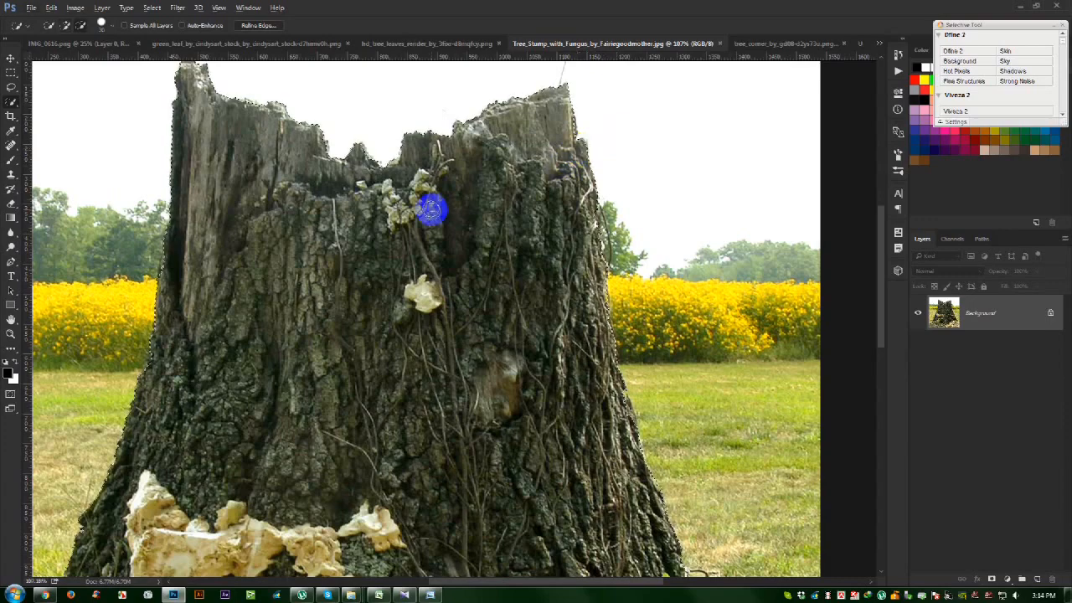
scroll(432, 210, down, 8)
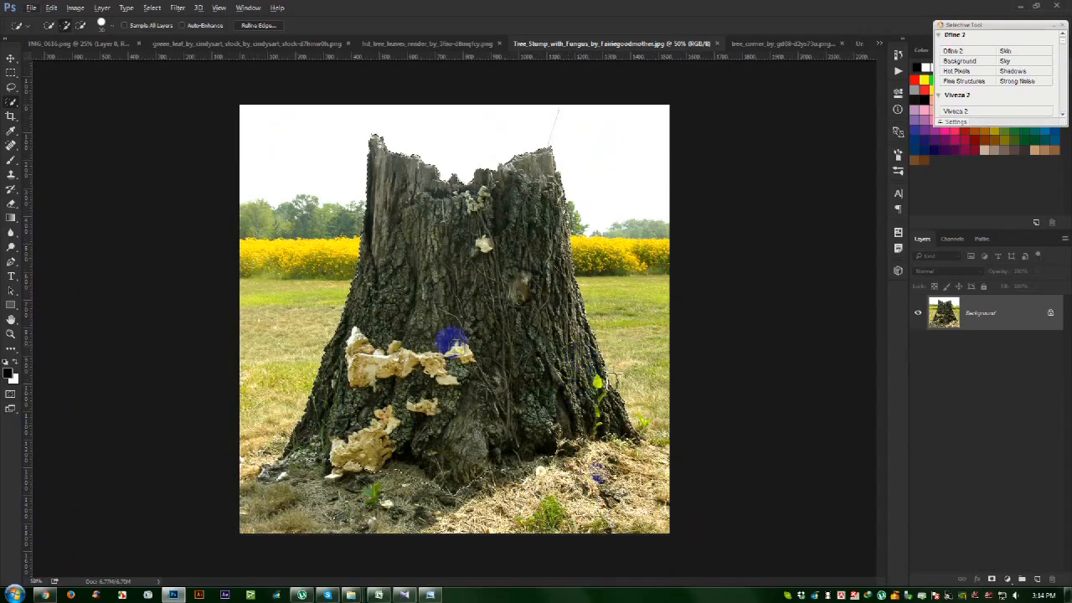
click(990, 580)
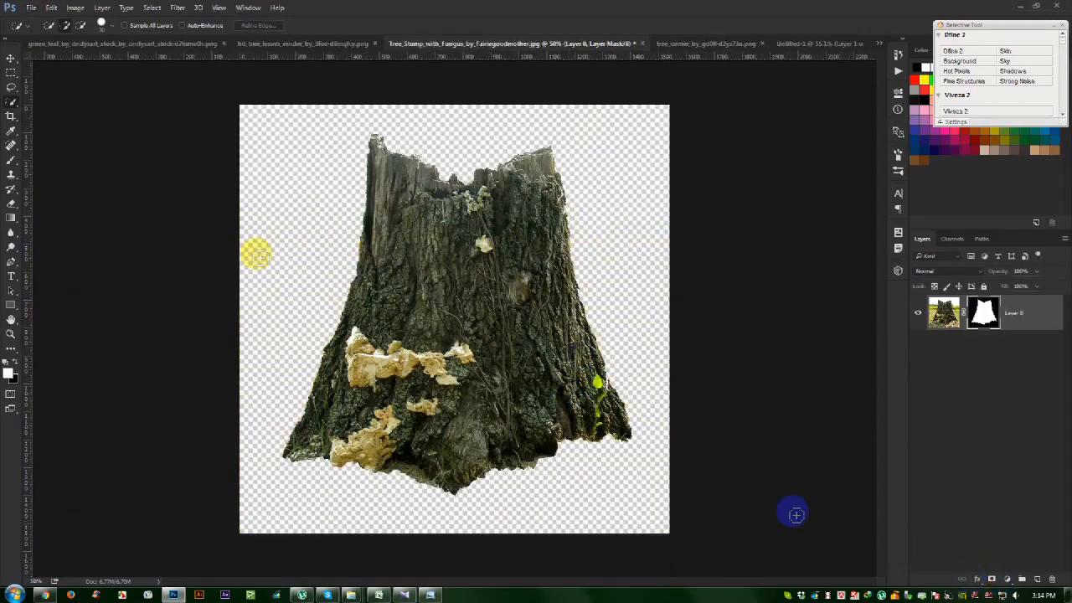
Bring the masked stump into the Untitled-1 forest composite and scale it down, placing it at the lower centre of the canvas
click(10, 57)
drag(494, 322, 480, 421)
key(ctrl+t)
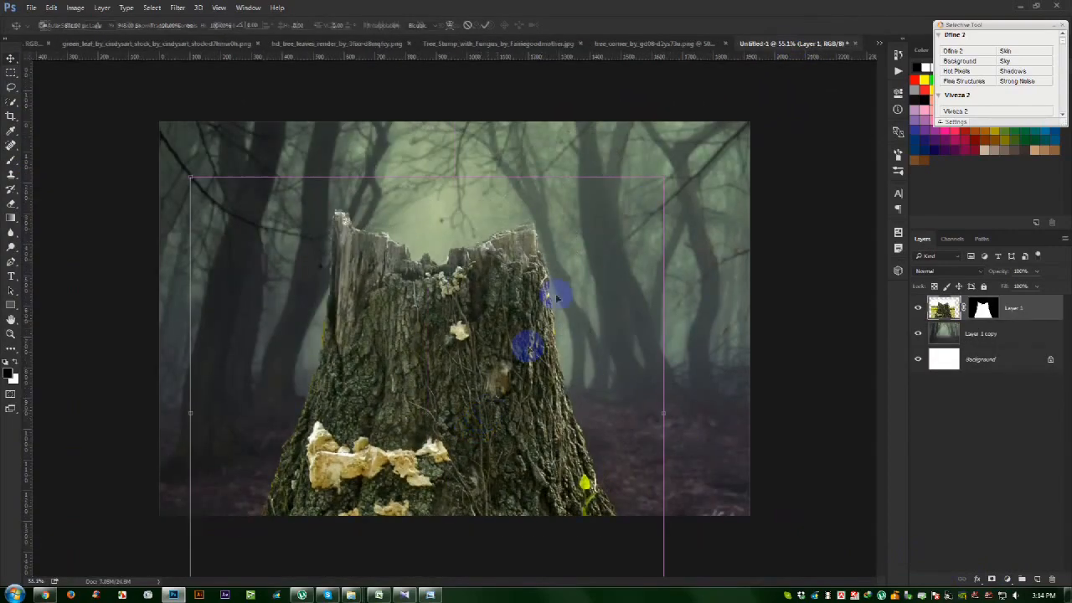
drag(663, 179, 546, 293)
drag(447, 343, 495, 340)
drag(595, 290, 615, 275)
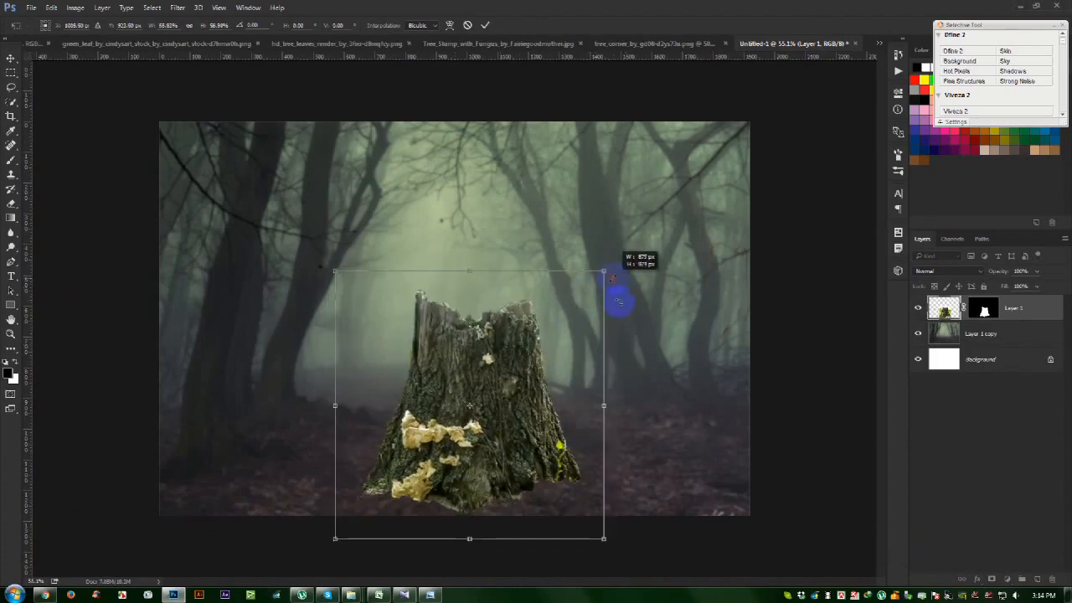
drag(665, 342, 659, 333)
drag(593, 260, 598, 255)
drag(516, 310, 491, 344)
key(Return)
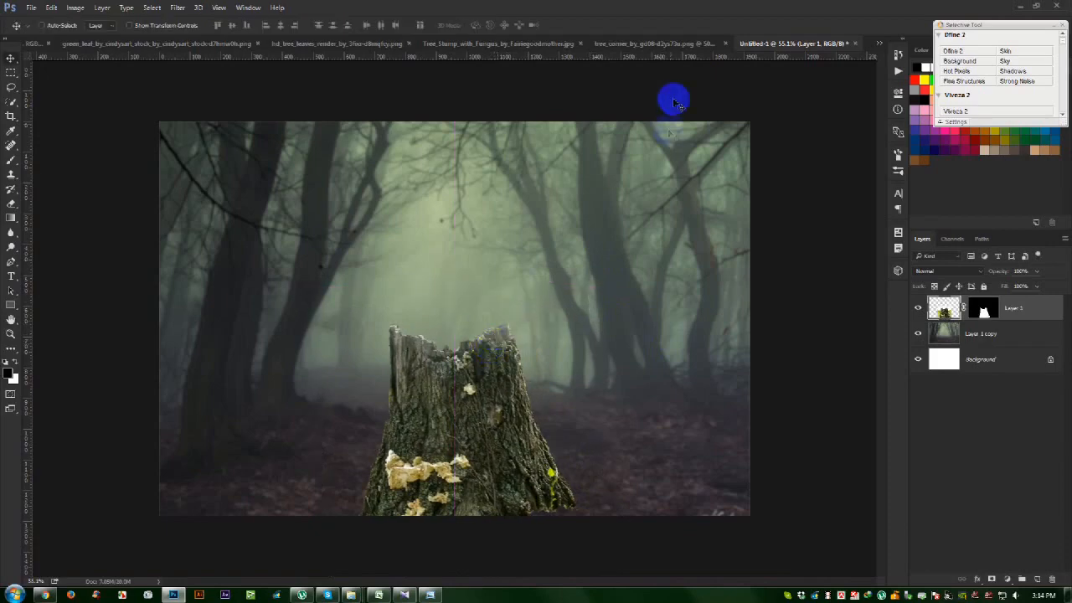
Close the Tree_Stump_with_Fungus image without saving its changes
click(662, 44)
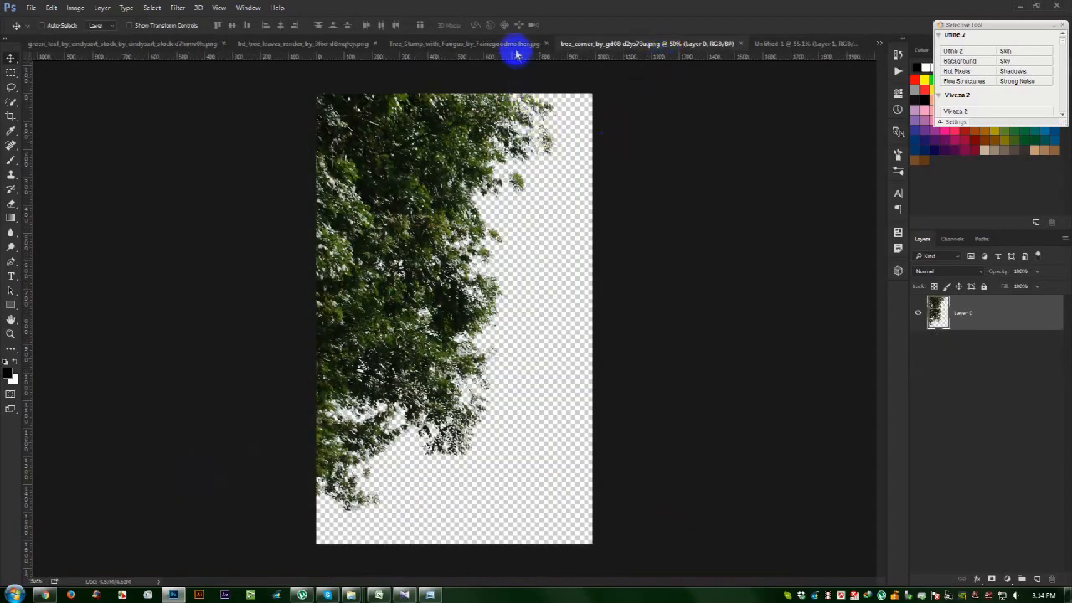
click(519, 43)
click(641, 43)
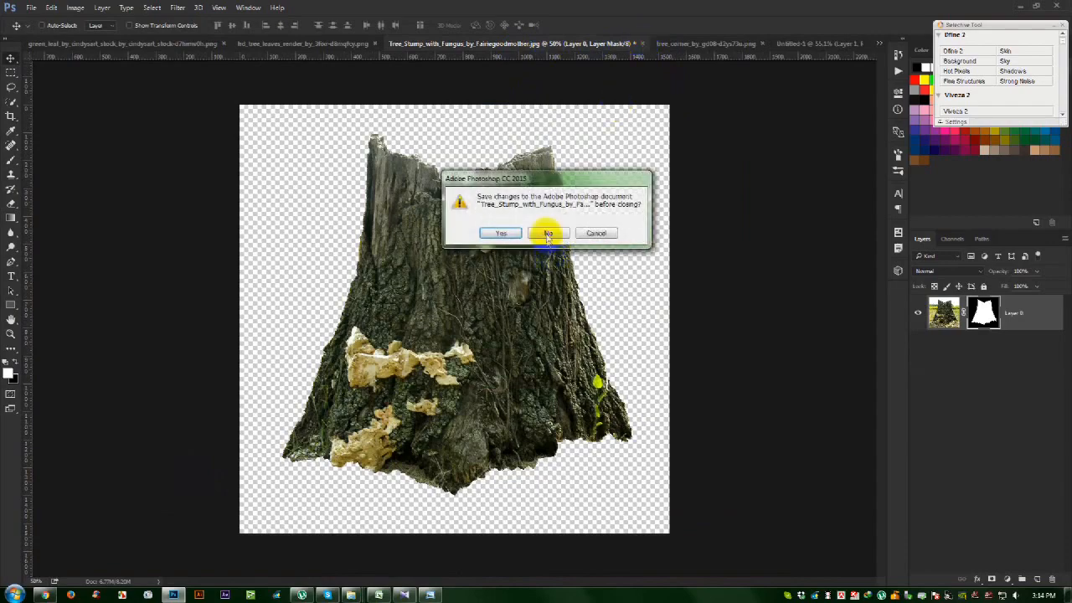
click(548, 234)
Bring the cut-out man from the IMG_0616.png image into the Untitled-1 forest composite
click(394, 41)
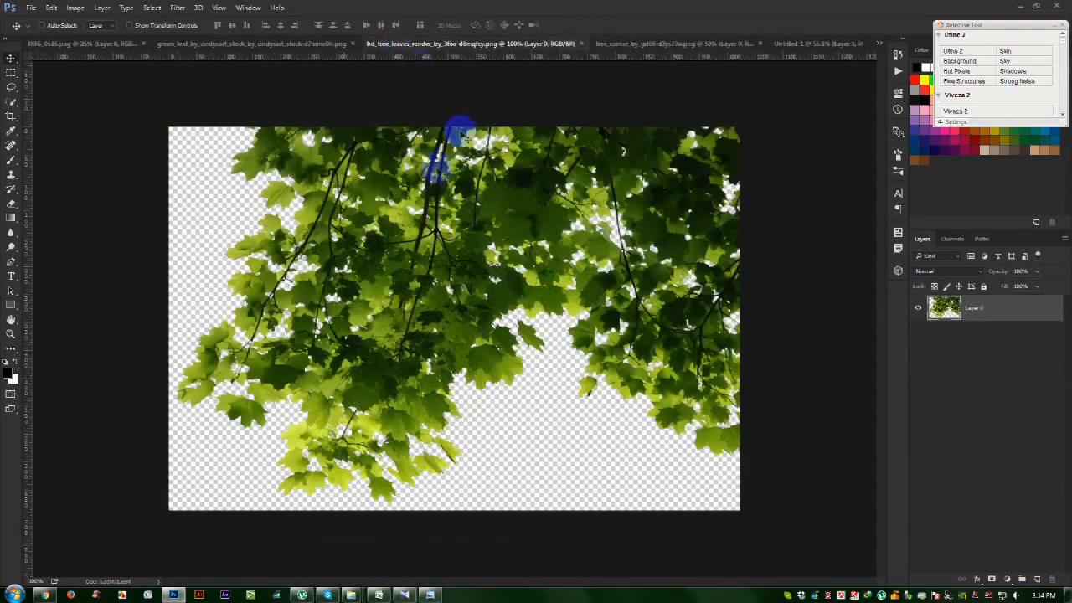
click(276, 44)
click(118, 43)
drag(452, 277, 444, 314)
Scale the man down to fit full-length in the scene and stand him in front of the tree stump
key(ctrl+t)
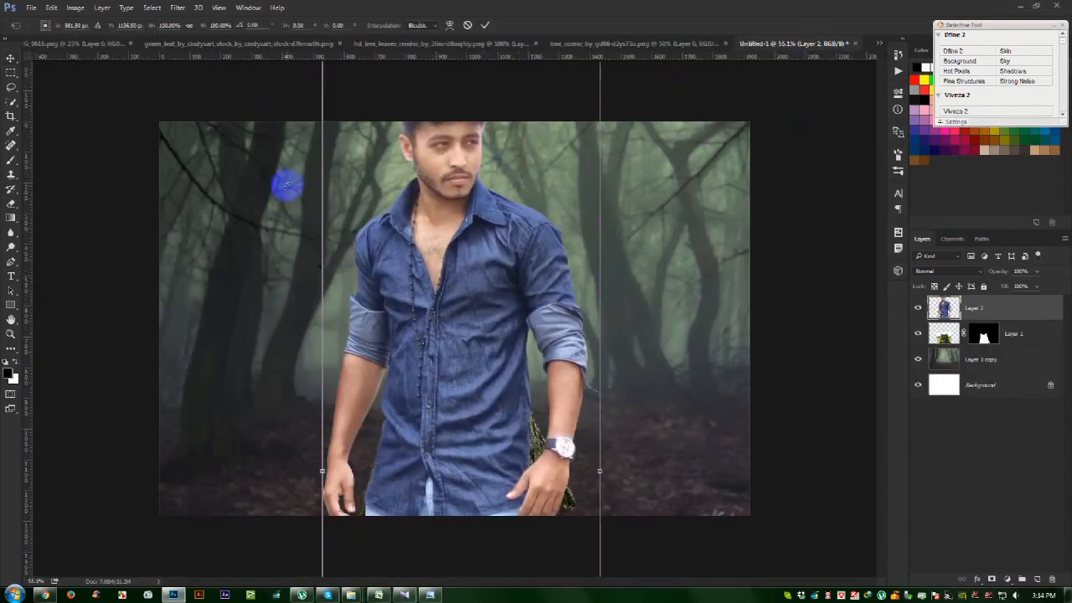
click(190, 28)
drag(152, 28, 124, 35)
drag(456, 296, 455, 195)
drag(526, 167, 506, 181)
drag(459, 289, 458, 262)
key(Return)
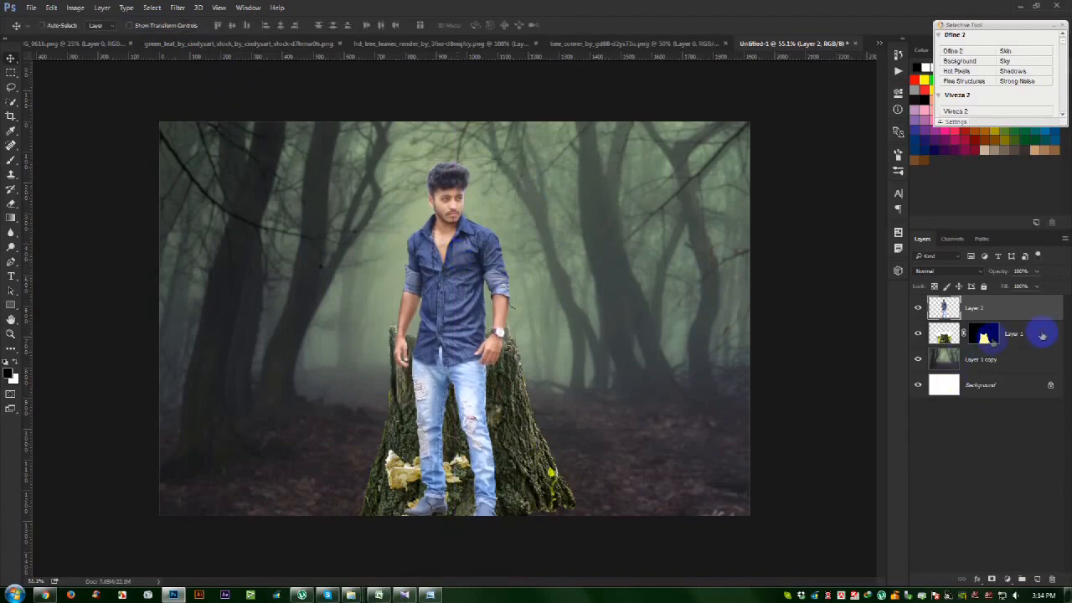
Scale the tree stump on Layer 1 down slightly so it sits behind the man's legs
click(1013, 335)
key(ctrl+t)
drag(604, 289, 578, 288)
key(Return)
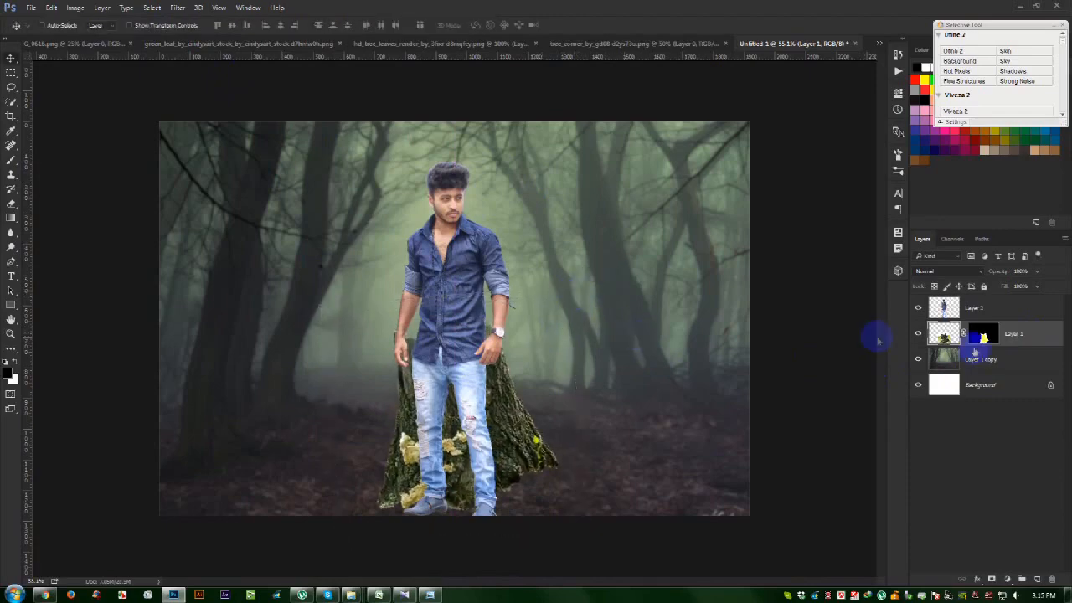
Select the man's layer and nudge him slightly to the left within the scene
click(1004, 307)
mouse_move(653, 327)
mouse_down()
mouse_move(641, 318)
mouse_move(645, 326)
mouse_up()
scroll(643, 331, down, 4)
scroll(543, 351, up, 3)
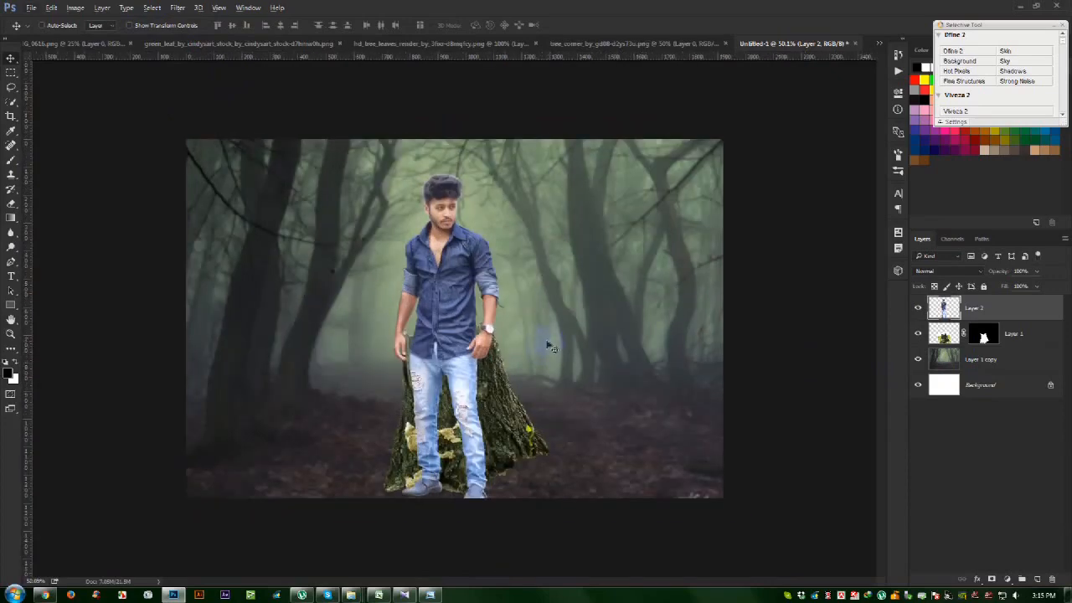
scroll(527, 334, up, 1)
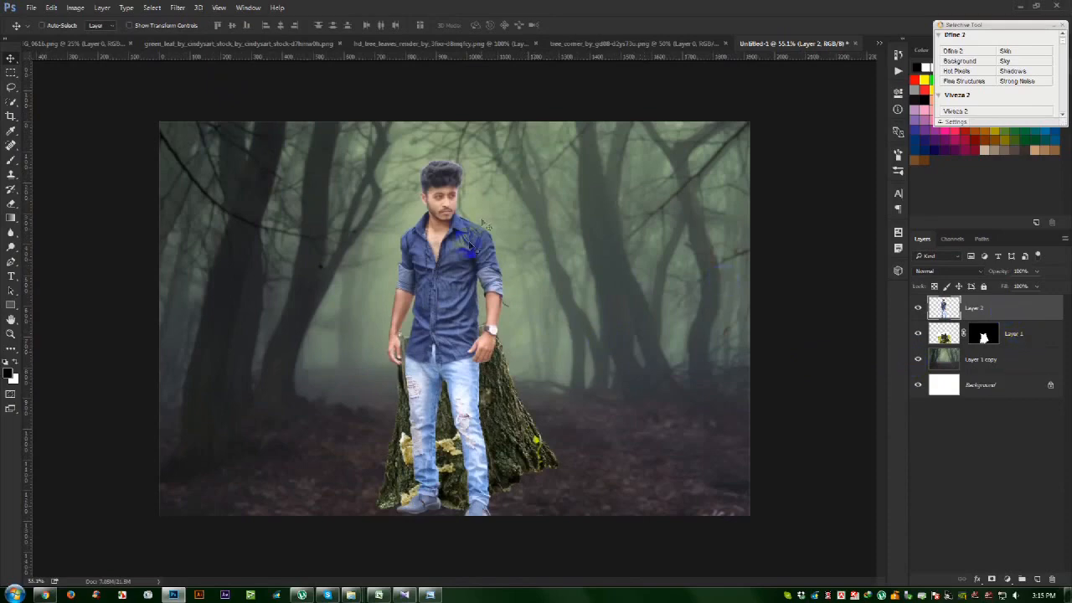
scroll(459, 241, up, 3)
scroll(448, 251, down, 2)
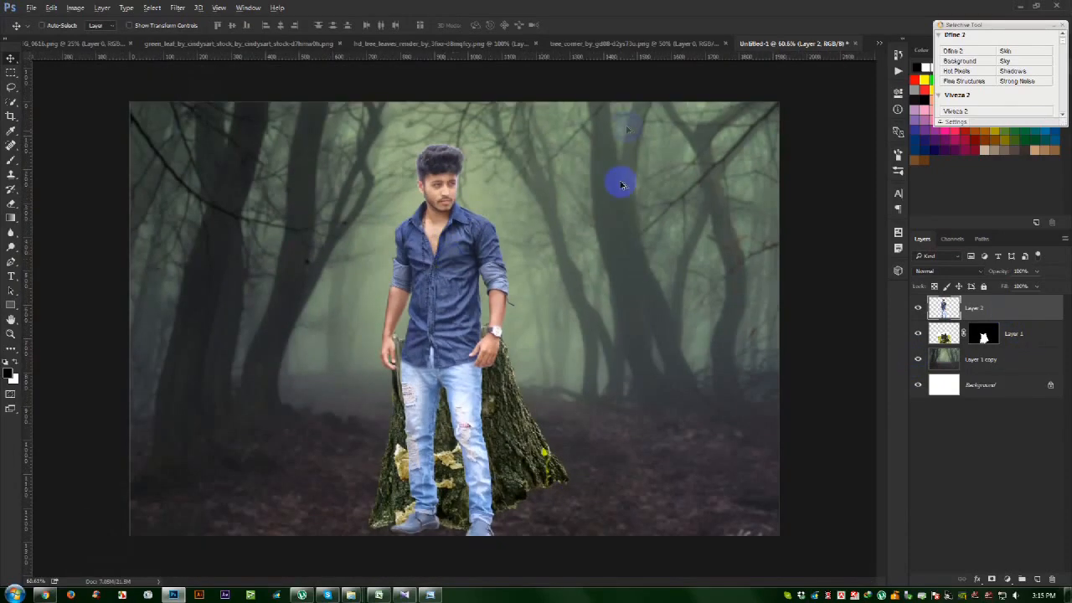
scroll(592, 283, down, 1)
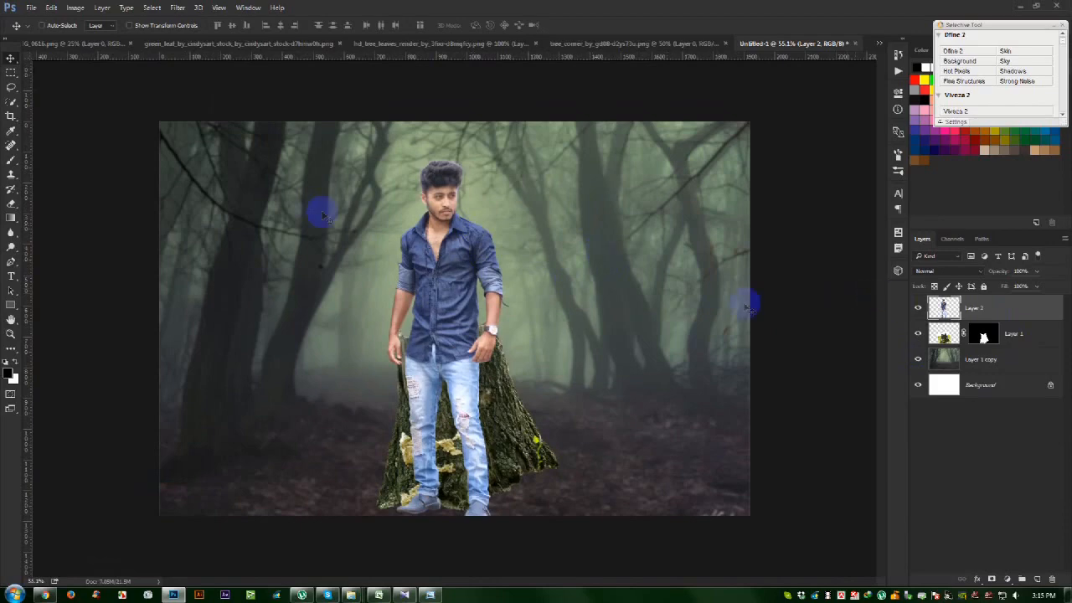
Warm the man's colours with Curves by lowering the Blue channel's white-end output to 213
click(76, 7)
click(191, 39)
click(211, 58)
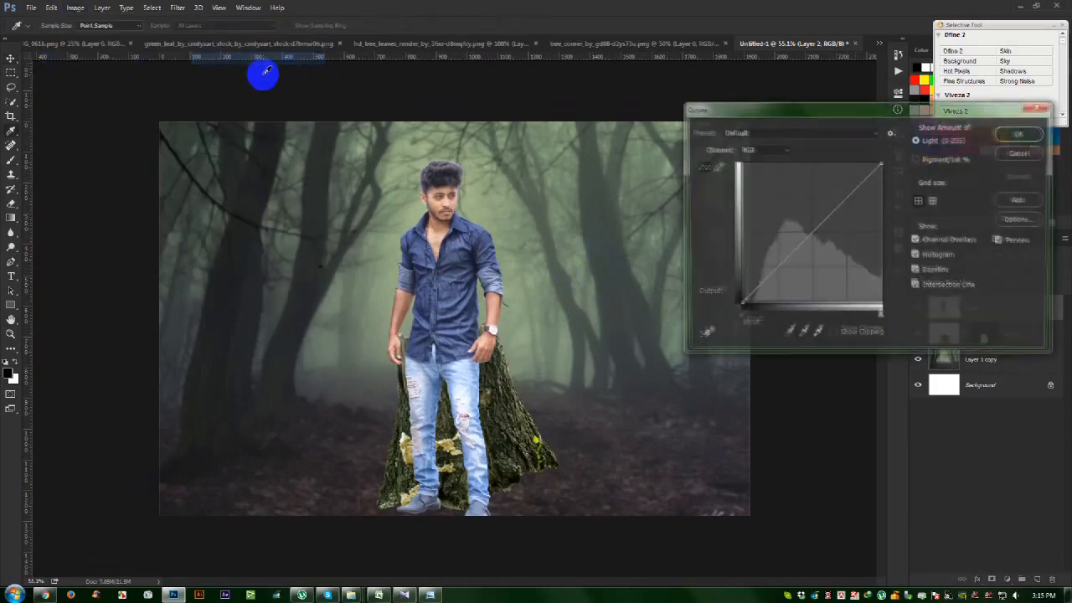
click(756, 150)
click(757, 185)
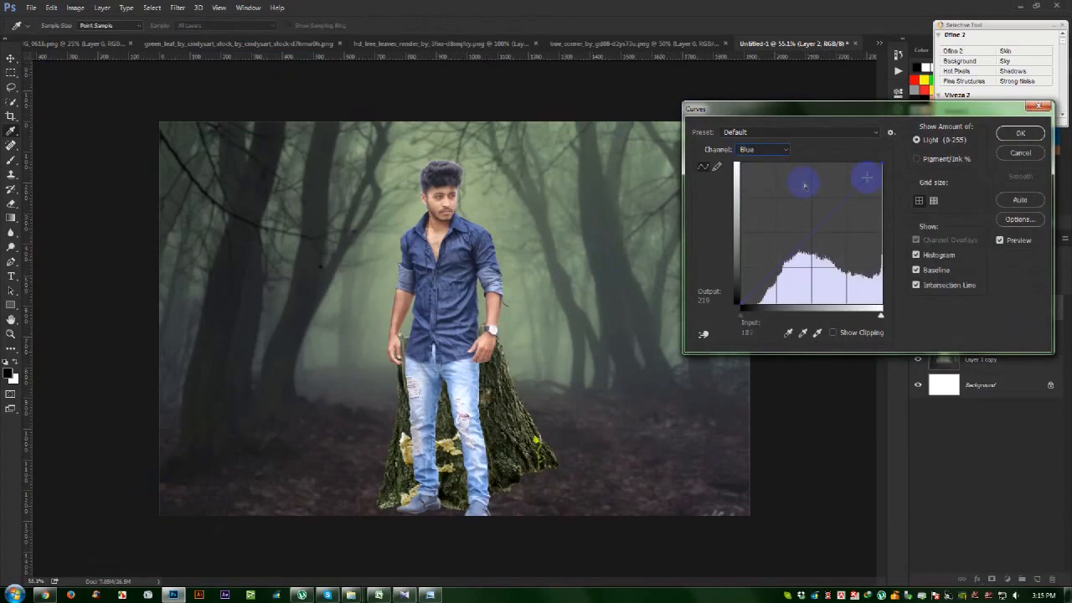
drag(884, 161, 896, 171)
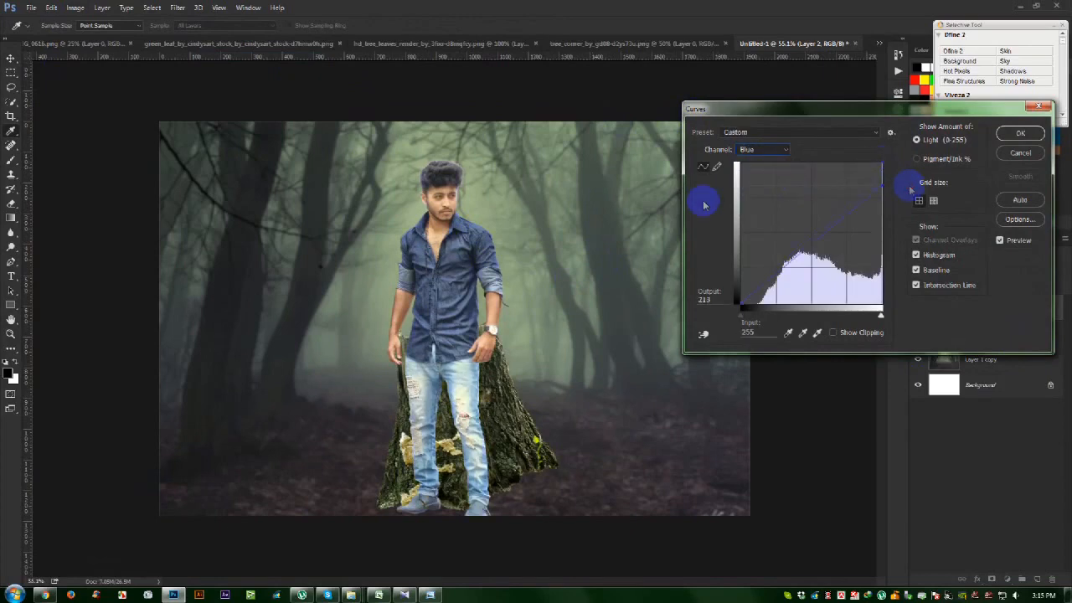
click(1020, 134)
Tint the stump layer with Blue-channel Curves, lowering the white-end output and raising the black-end output to about 43
click(1032, 337)
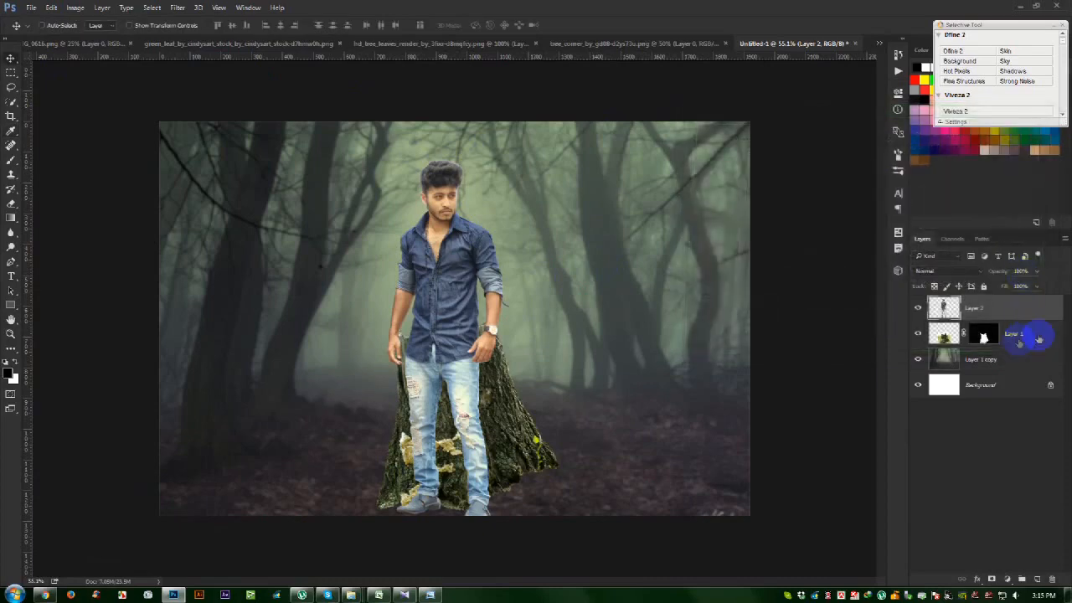
click(76, 6)
mouse_move(92, 37)
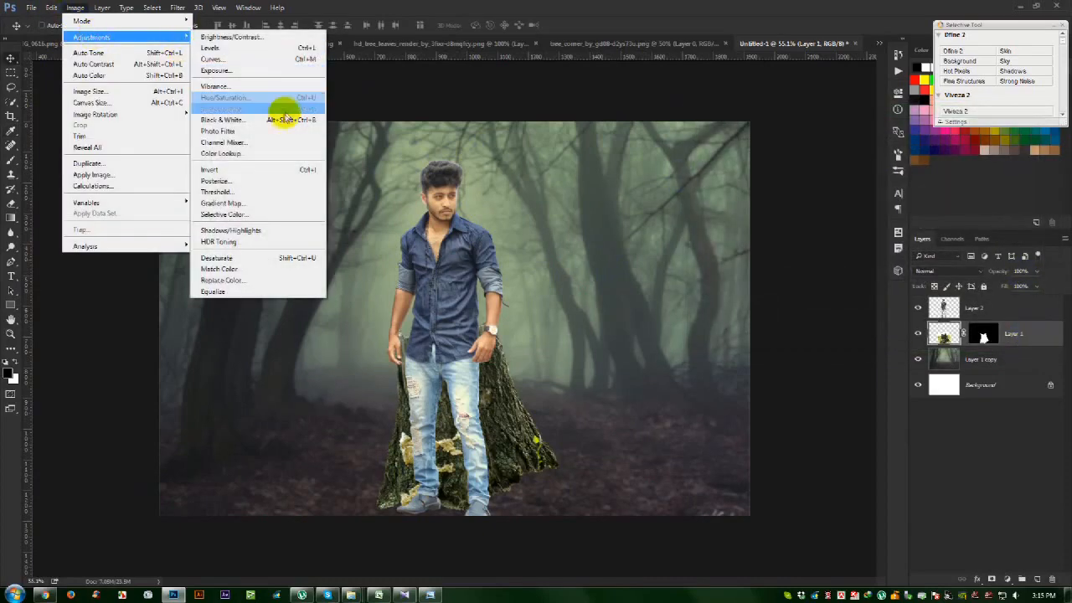
click(213, 59)
click(750, 150)
click(745, 171)
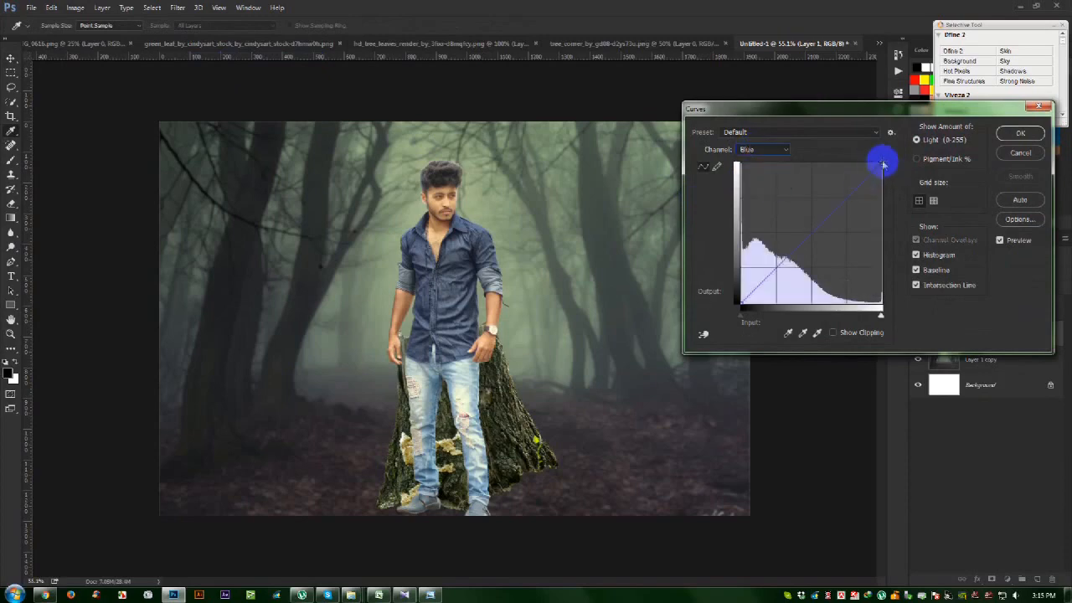
drag(881, 161, 922, 187)
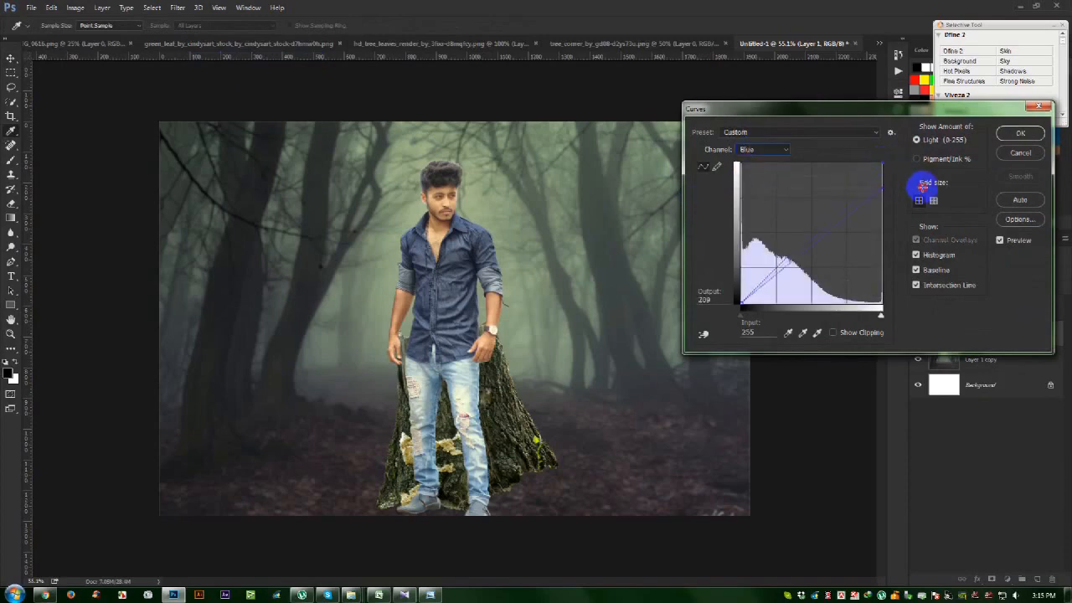
click(745, 295)
drag(743, 298, 716, 285)
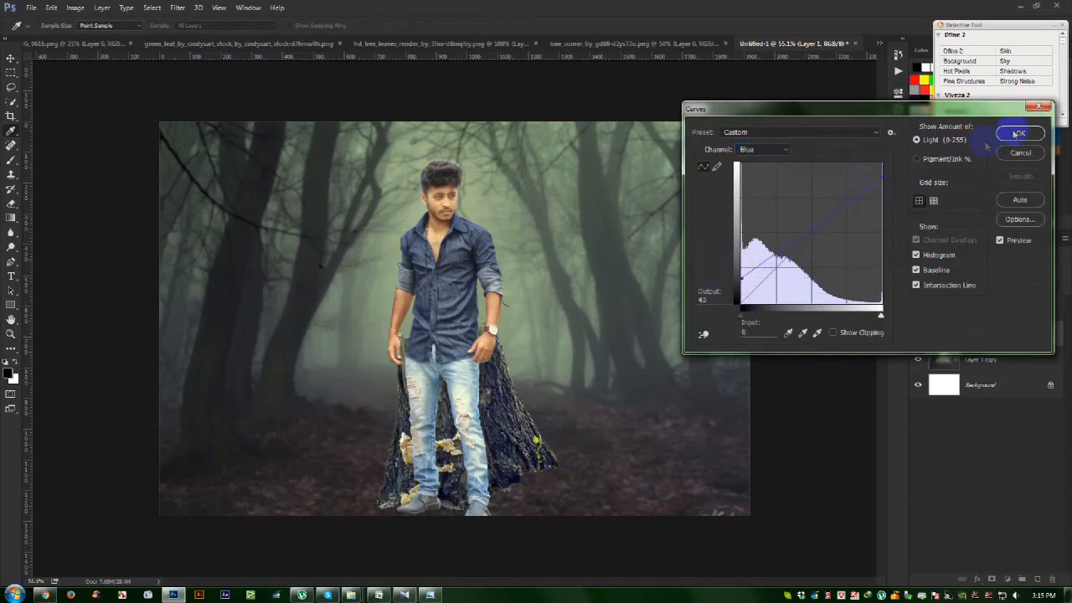
click(1020, 133)
Move and resize the stump behind the man's legs, with a duplicate of its layer
mouse_move(619, 365)
mouse_down()
mouse_move(708, 364)
mouse_move(589, 399)
mouse_move(606, 376)
mouse_up()
key(ctrl+t)
drag(581, 293, 606, 304)
drag(562, 335, 545, 320)
drag(605, 273, 570, 293)
key(Return)
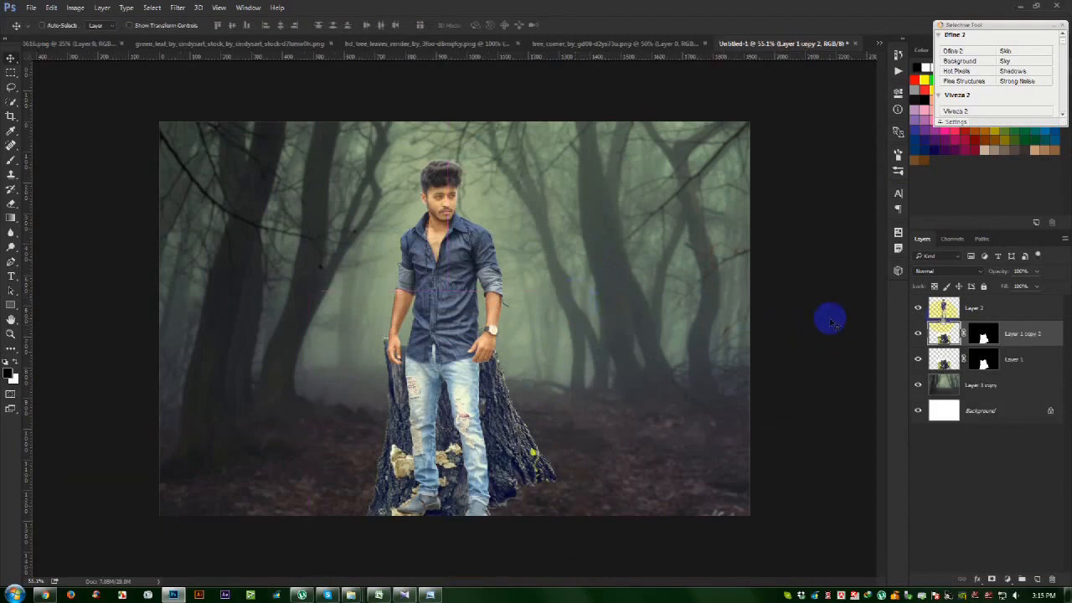
Put the duplicate stump beneath the original stump layer and resize it as a second stump
drag(1022, 356, 1022, 367)
key(ctrl+t)
drag(597, 294, 694, 407)
key(Return)
Reposition and resize the original stump so both stumps stand side by side behind the man's legs
click(1034, 334)
drag(729, 376, 486, 415)
key(ctrl+t)
drag(645, 424, 645, 433)
drag(599, 308, 588, 319)
mouse_move(506, 374)
mouse_down()
mouse_move(491, 362)
mouse_move(500, 358)
mouse_up()
key(Return)
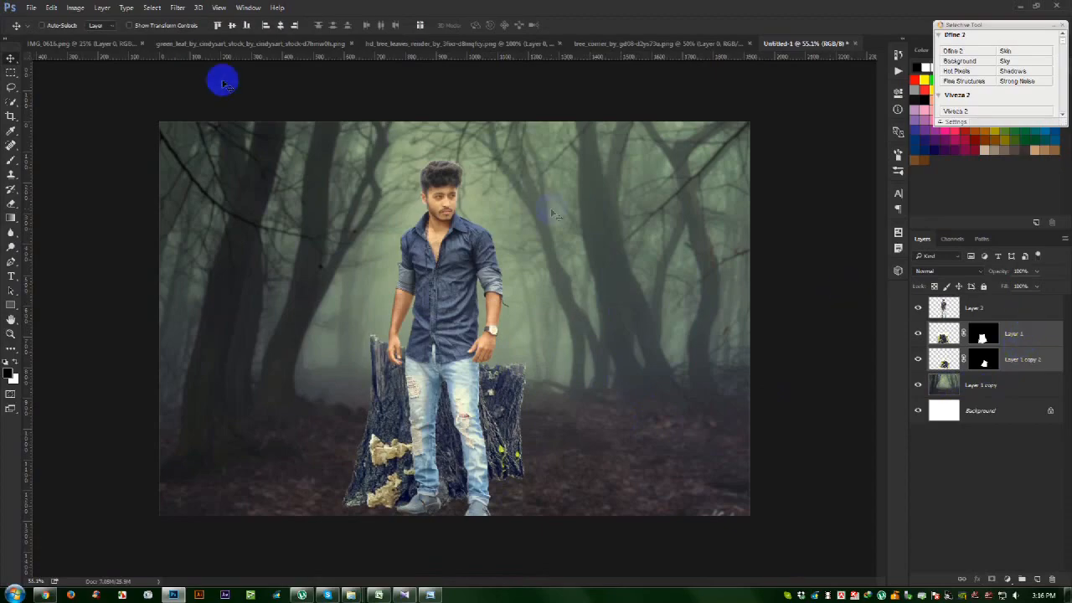
Close the IMG_0616.png image and bring the green_leaf plants into the forest composite as the topmost layer
click(187, 48)
click(146, 46)
click(147, 46)
drag(394, 268, 504, 293)
drag(944, 335, 943, 307)
drag(806, 340, 645, 473)
Scale the leafy plants down, rotate them slightly clockwise and place them in the scene's lower-left corner
key(ctrl+t)
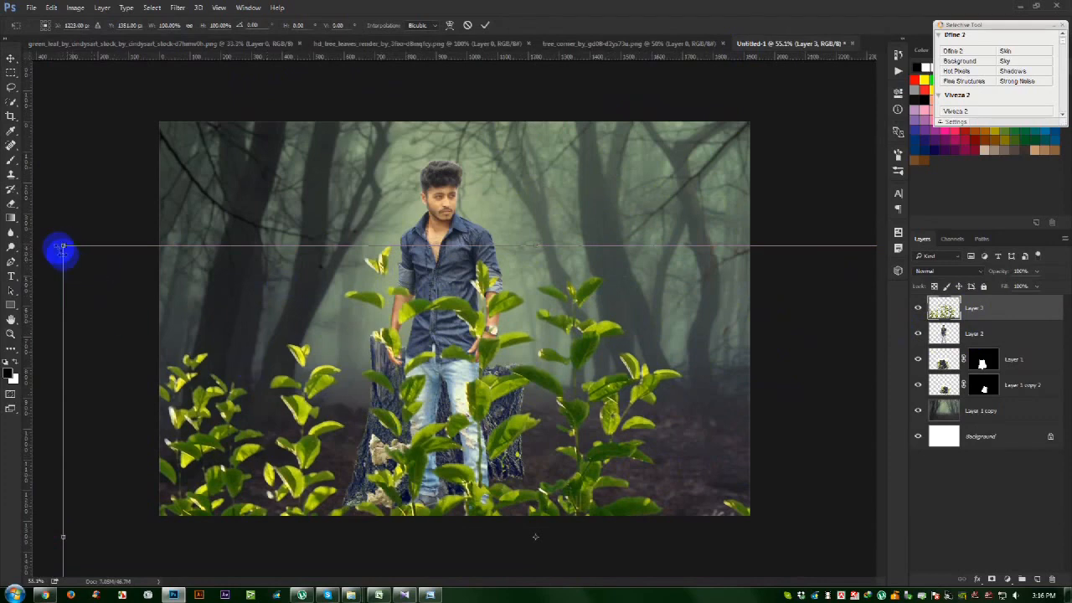
drag(59, 246, 194, 470)
drag(257, 458, 265, 450)
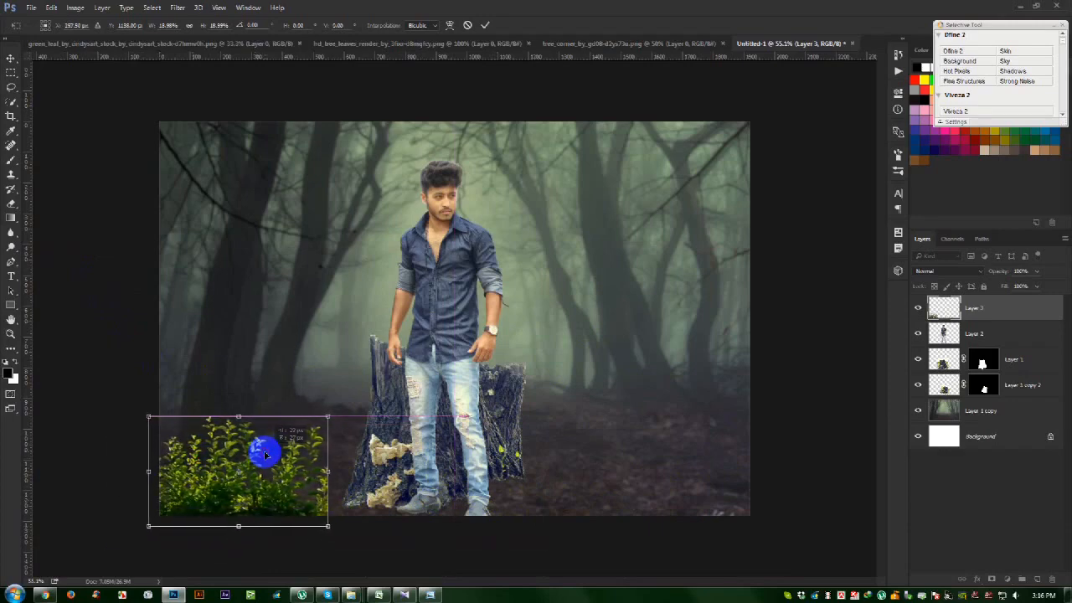
drag(330, 418, 363, 400)
drag(406, 425, 442, 462)
drag(223, 433, 217, 443)
key(Return)
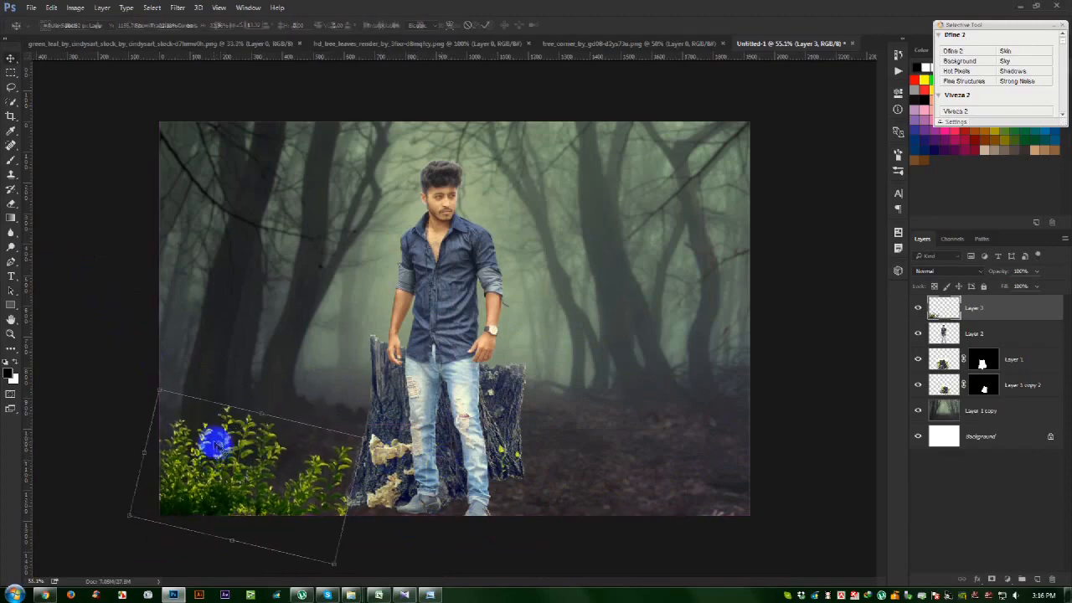
Mute the plants with Blue-channel Curves, lowering the white-end output and raising the black-end output to about 47
click(75, 8)
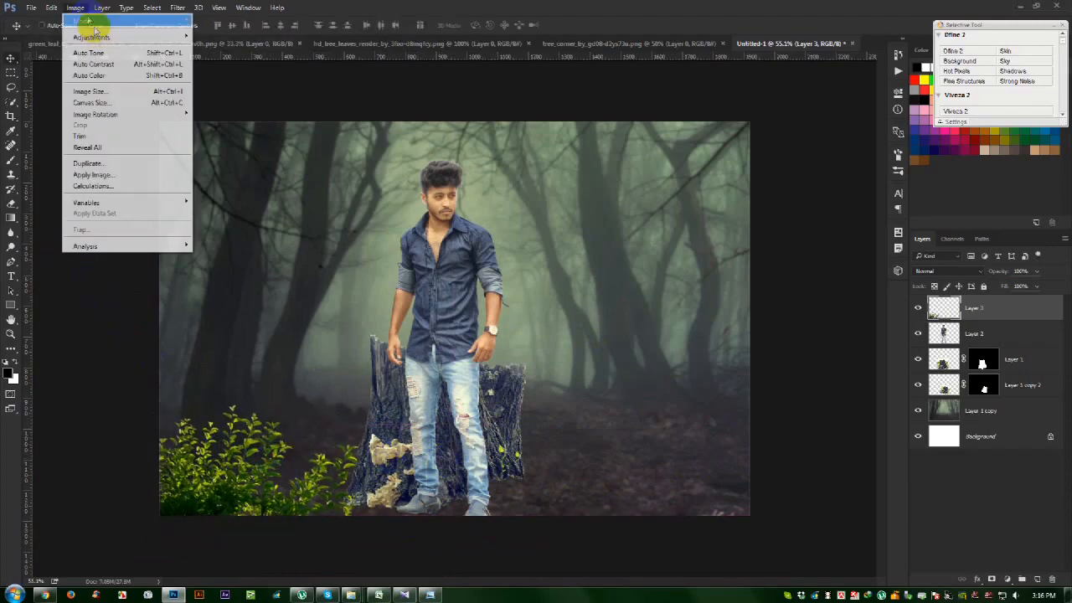
mouse_move(117, 38)
click(213, 59)
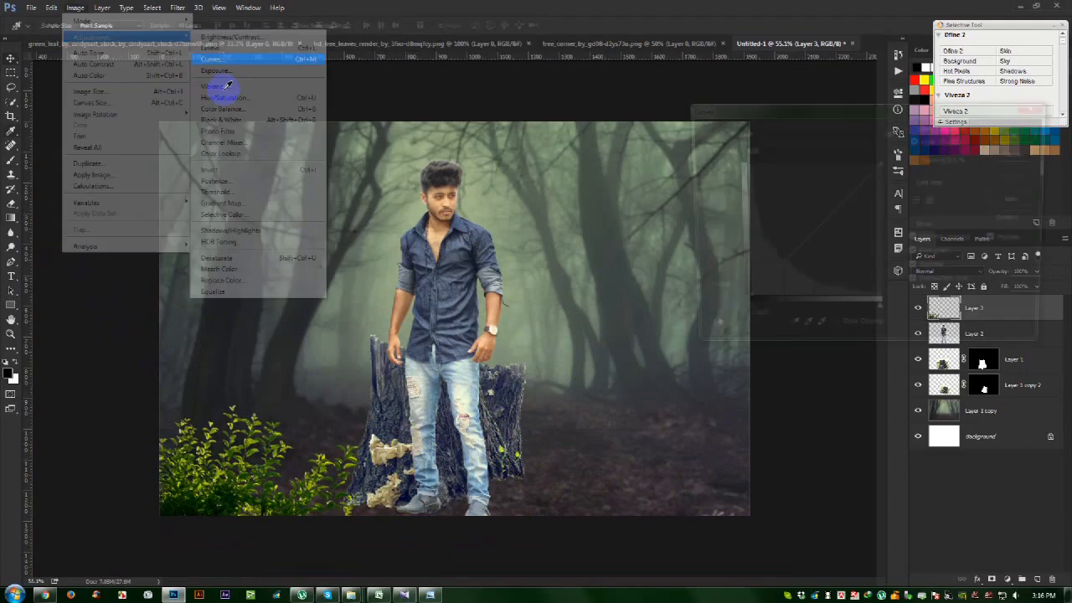
click(762, 151)
click(758, 184)
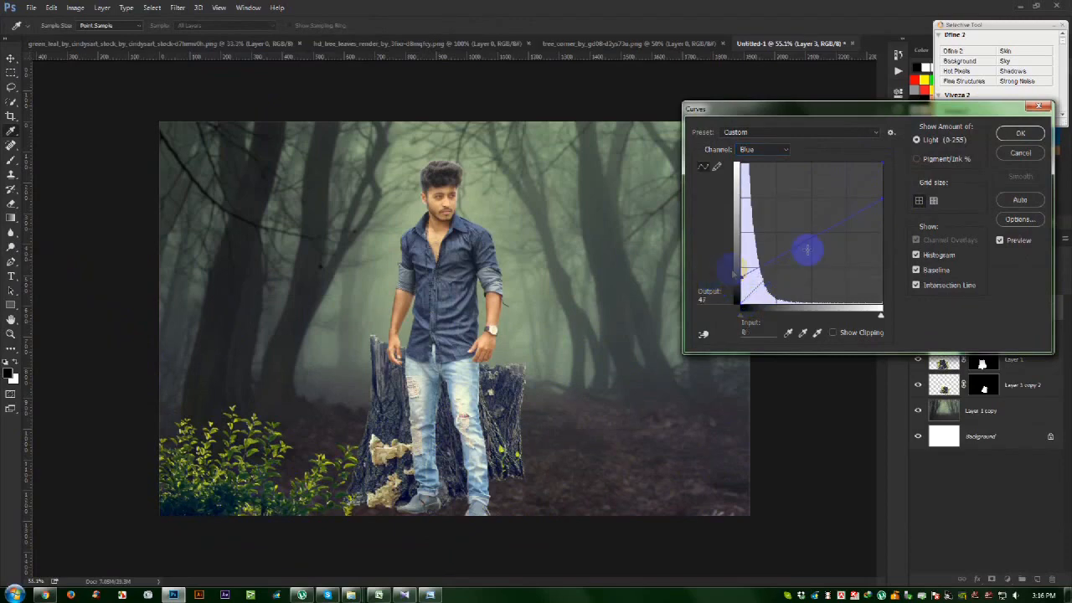
click(1020, 133)
click(76, 7)
click(92, 37)
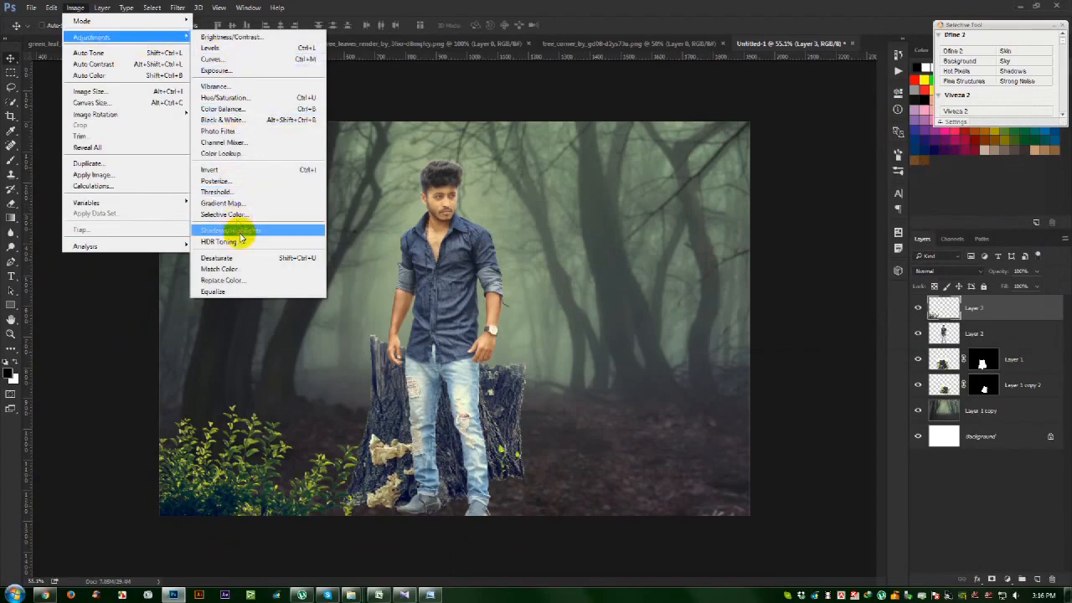
click(283, 230)
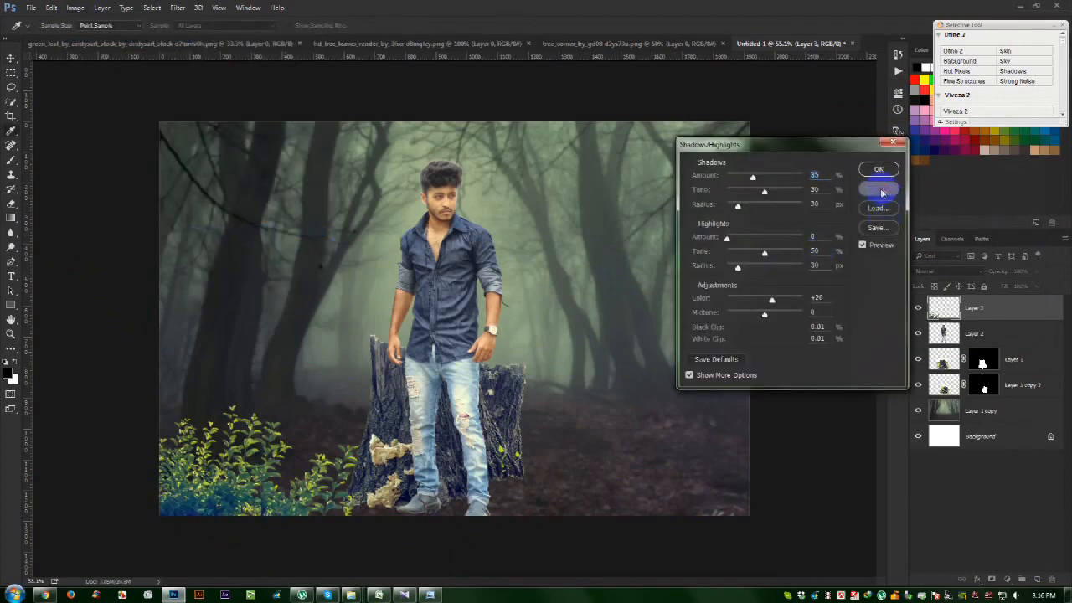
click(882, 191)
Apply a midtone Color Balance of +4, 0, -32 to the plants layer, preserving luminosity
click(71, 8)
mouse_move(125, 37)
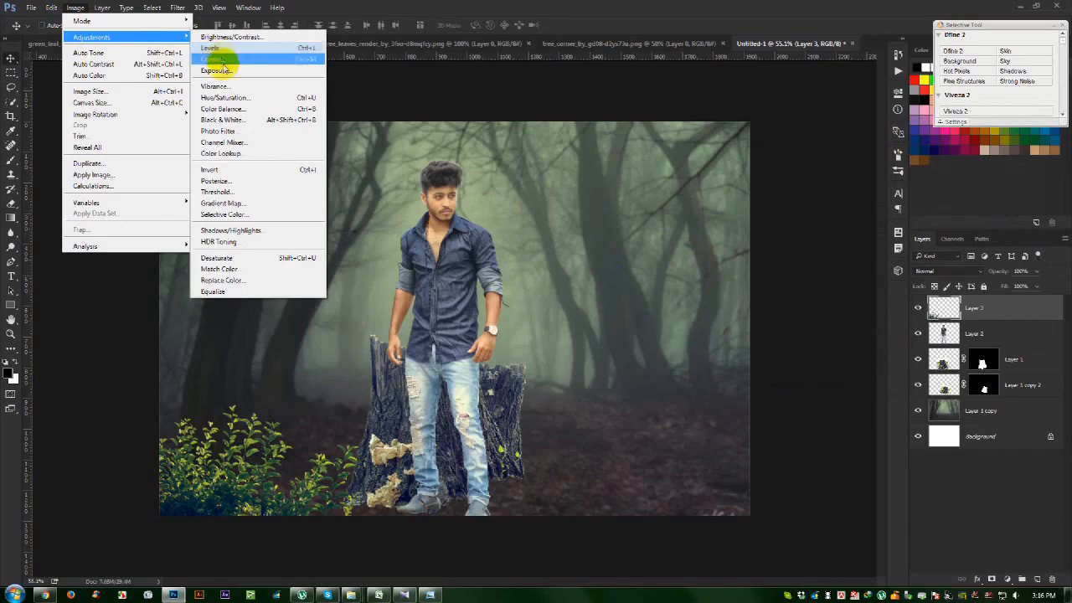
click(228, 109)
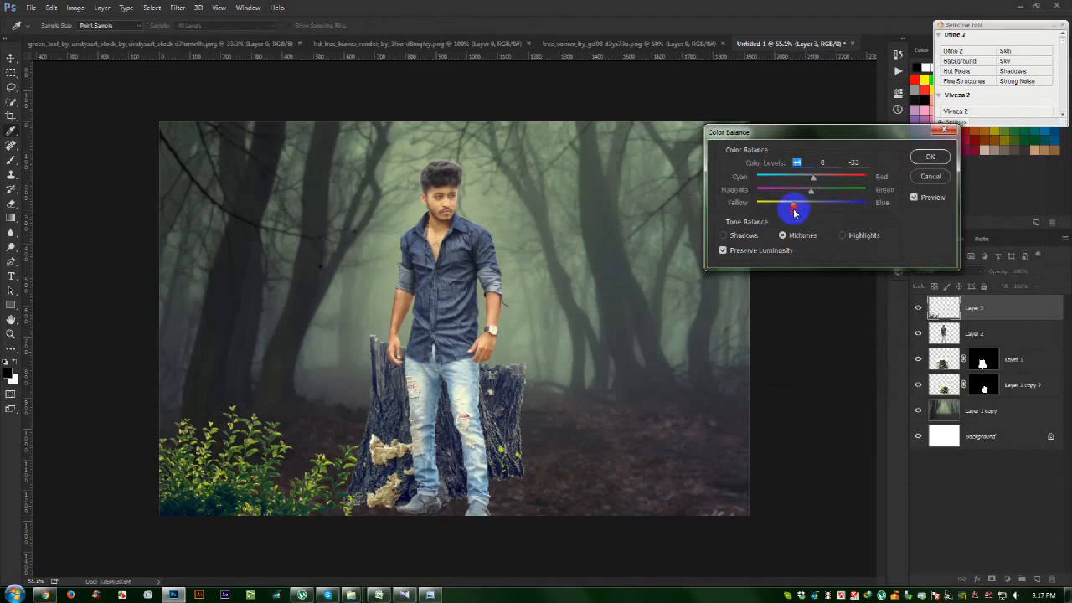
drag(796, 212, 794, 205)
click(910, 158)
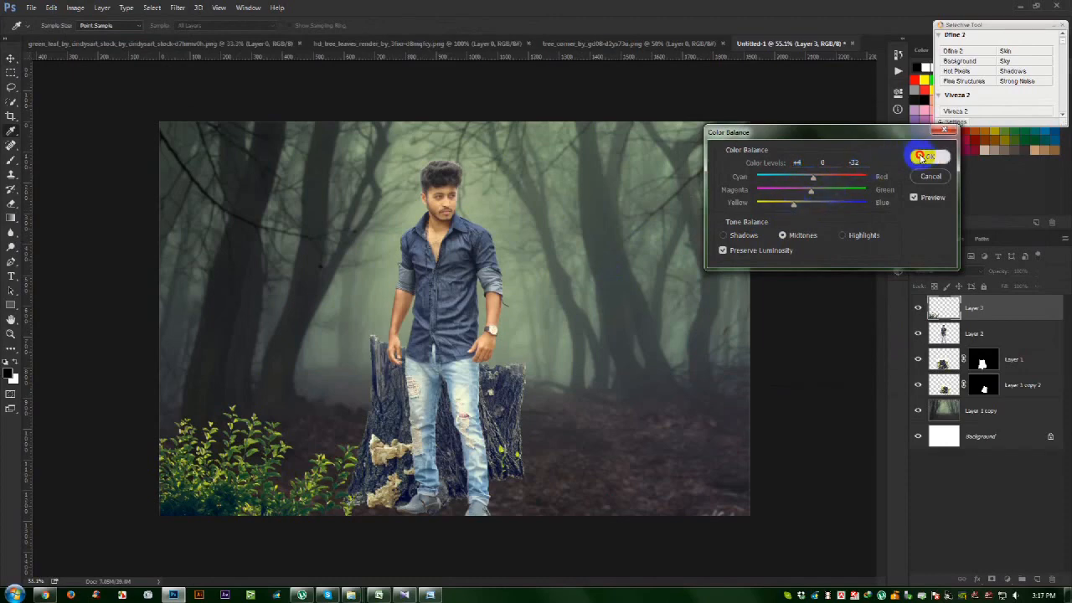
click(914, 157)
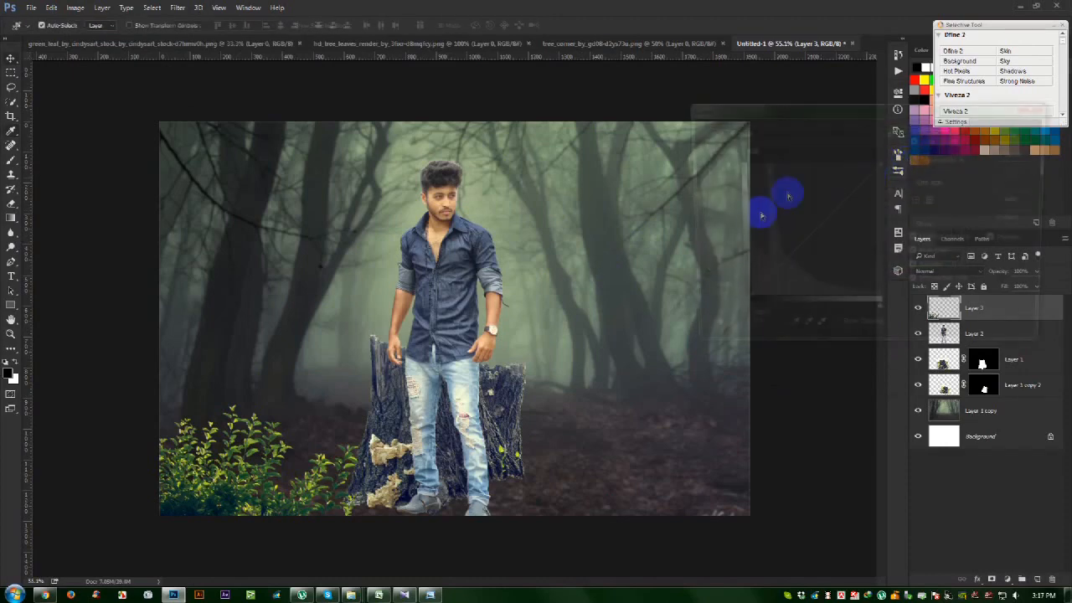
Darken the plants with RGB Curves, lowering the white end and pulling input 165 down to about 121
key(ctrl+m)
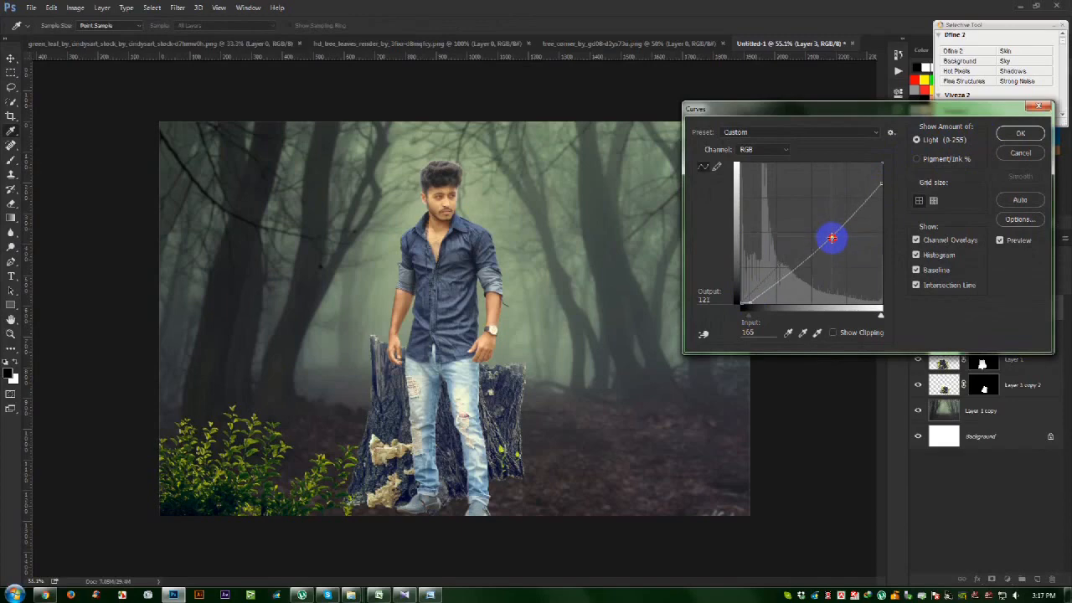
click(1020, 134)
drag(303, 483, 105, 75)
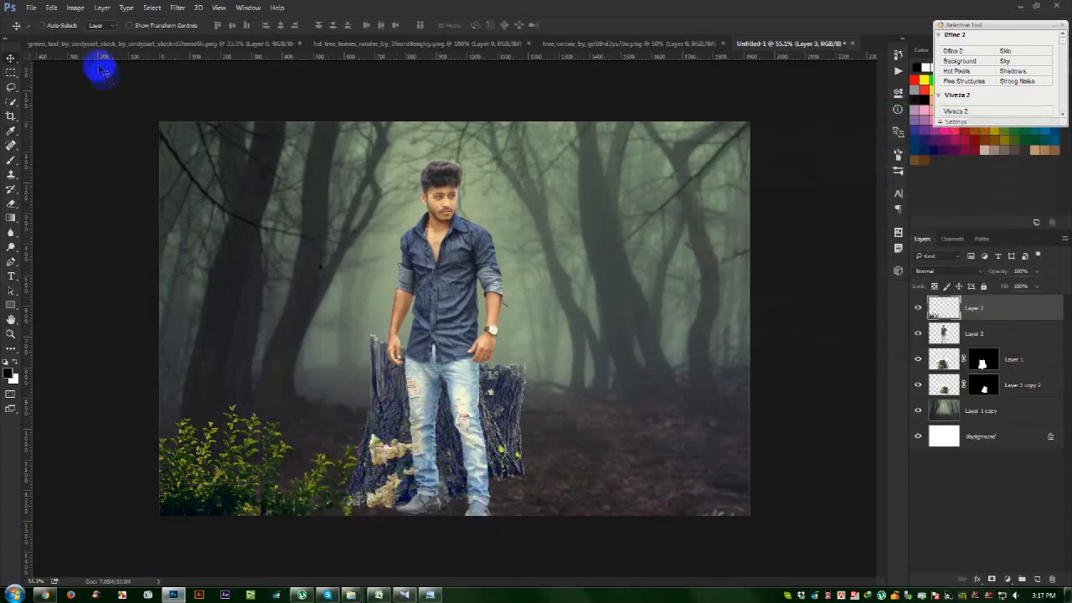
Reduce the Vibrance of the leafy plants layer to tone down its greens
click(76, 7)
mouse_move(101, 36)
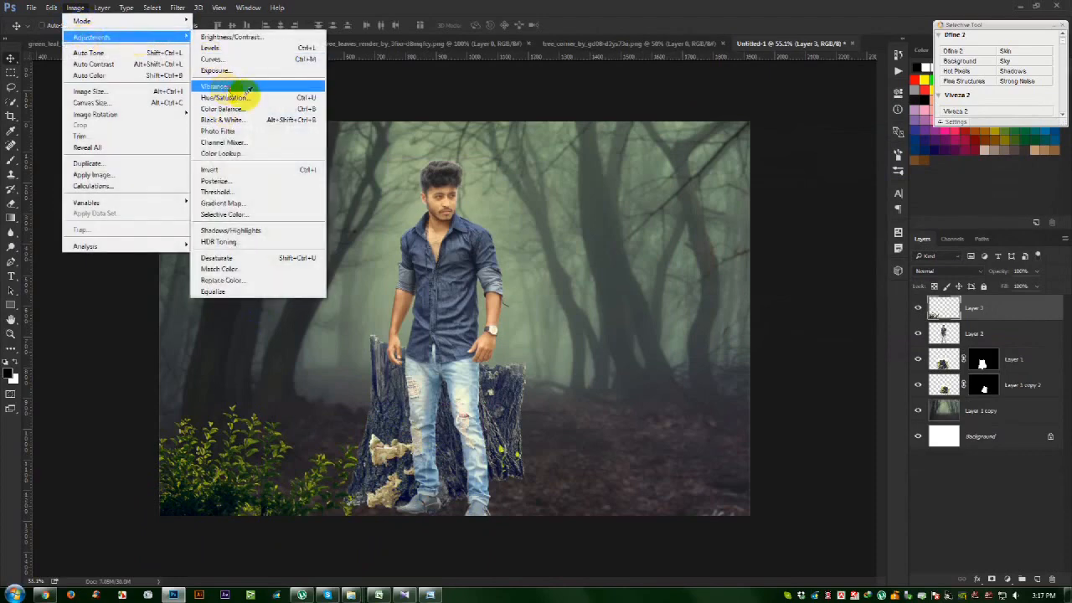
click(221, 86)
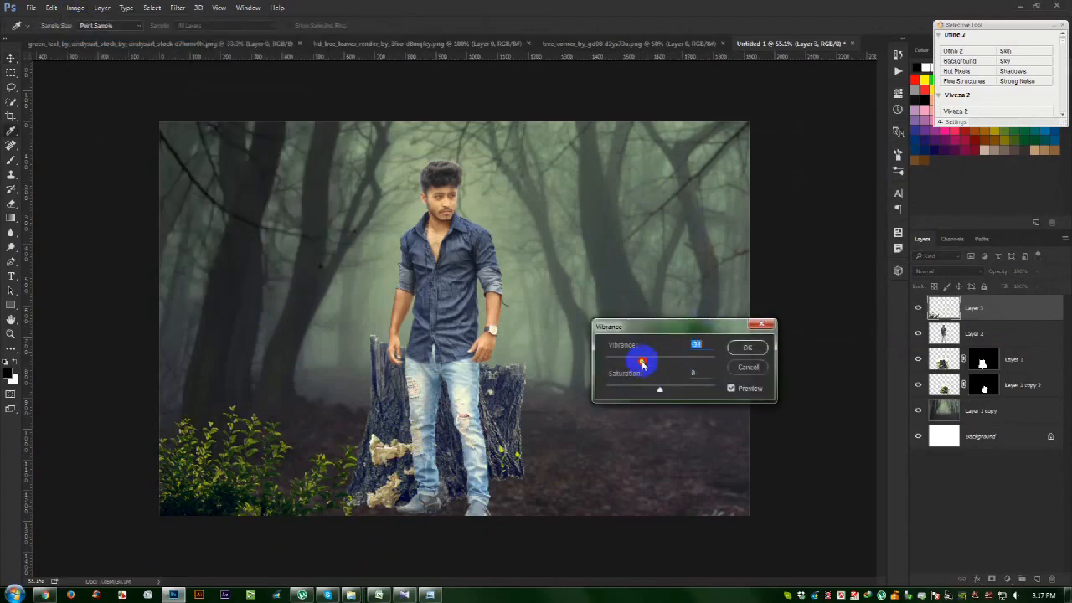
click(742, 354)
Duplicate the leafy plants along the scene's lower edge and transform the copies in front of the stumps
key(v)
drag(412, 457, 417, 417)
key(ctrl+t)
drag(366, 464, 500, 494)
key(Return)
Flip the newest plant copy horizontally, resize it, and place another copy at the scene's lower-right edge
key(ctrl+t)
right_click(483, 499)
click(529, 477)
drag(586, 502, 557, 462)
key(Return)
drag(498, 478, 722, 487)
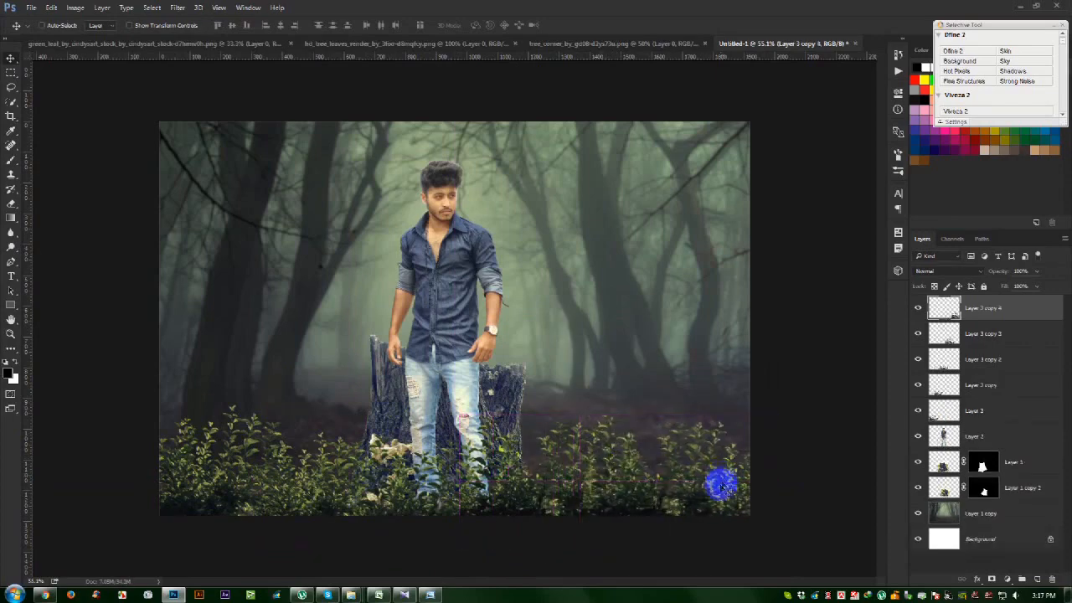
Select all five plant layers, enlarge them slightly to span the full image width, and merge them into one layer
shift+click(985, 421)
drag(662, 452, 657, 450)
key(ctrl+t)
drag(789, 477, 831, 464)
key(Return)
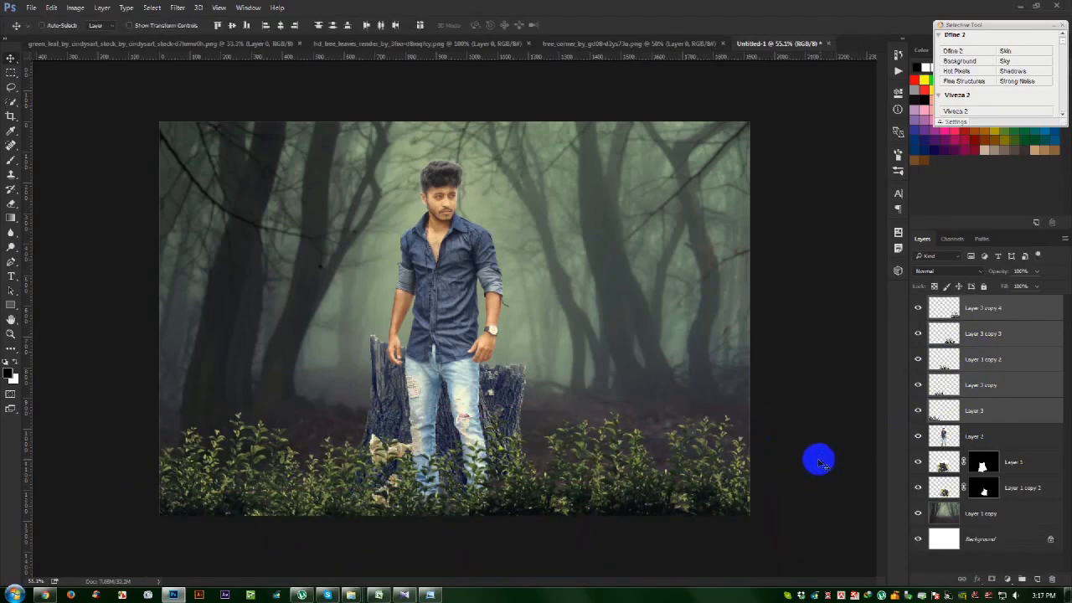
key(ctrl+e)
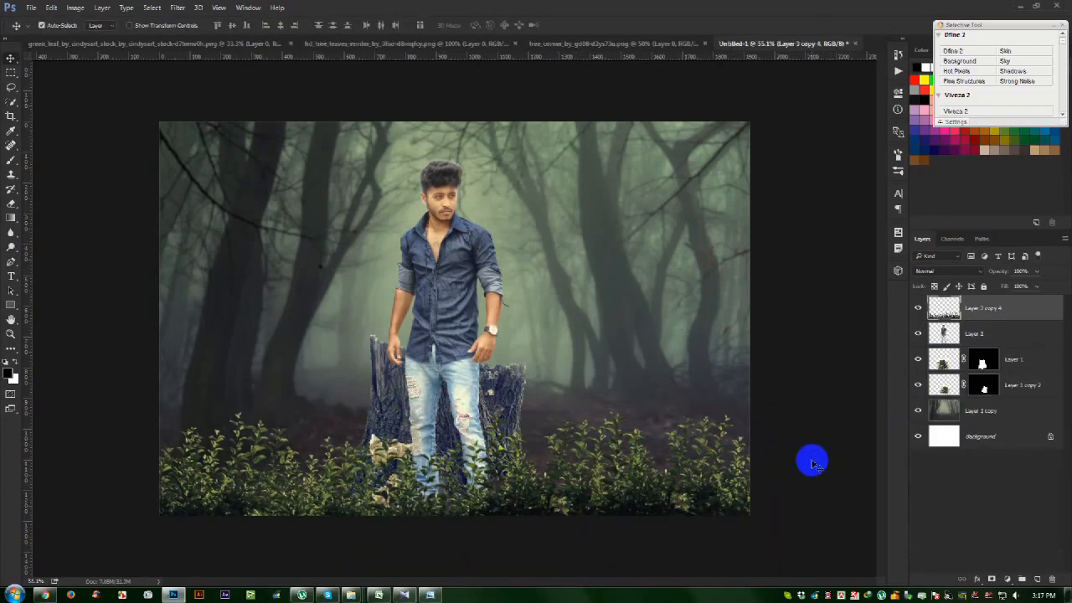
Duplicate the merged plant row, flip it horizontally, scale it to about 150% and position it across the foreground
key(ctrl+j)
key(ctrl+t)
right_click(608, 460)
click(661, 439)
drag(787, 412, 896, 375)
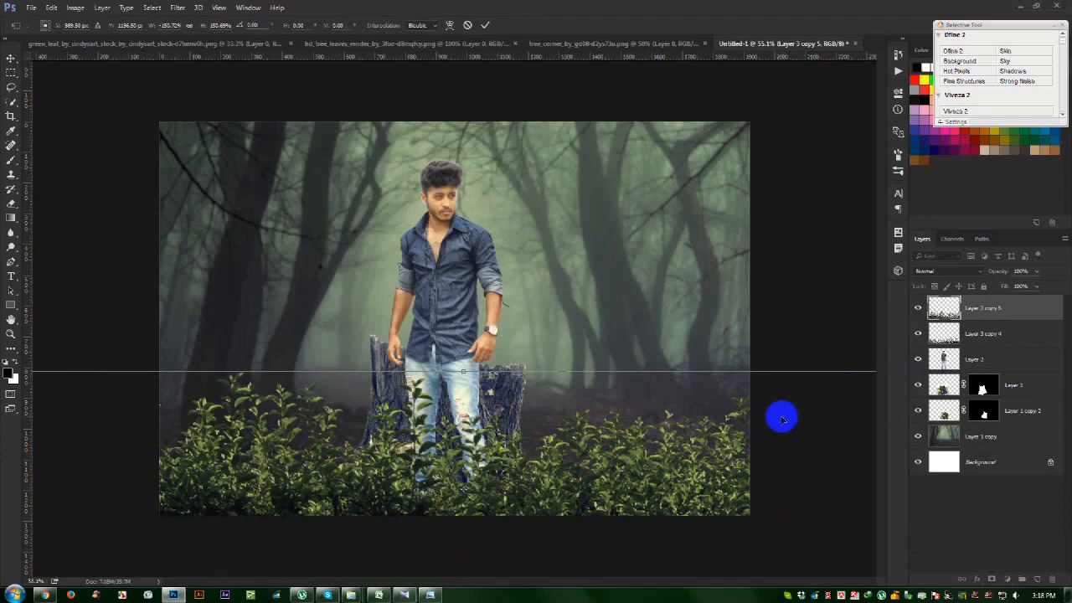
key(Return)
mouse_move(748, 428)
mouse_down()
mouse_move(742, 440)
mouse_move(743, 402)
mouse_move(747, 429)
mouse_move(792, 399)
mouse_move(794, 423)
mouse_move(760, 432)
mouse_up()
Duplicate the smaller plant row, flip it horizontally, scale it down and place copies over gaps in the lower foreground
click(979, 335)
key(ctrl+t)
right_click(606, 429)
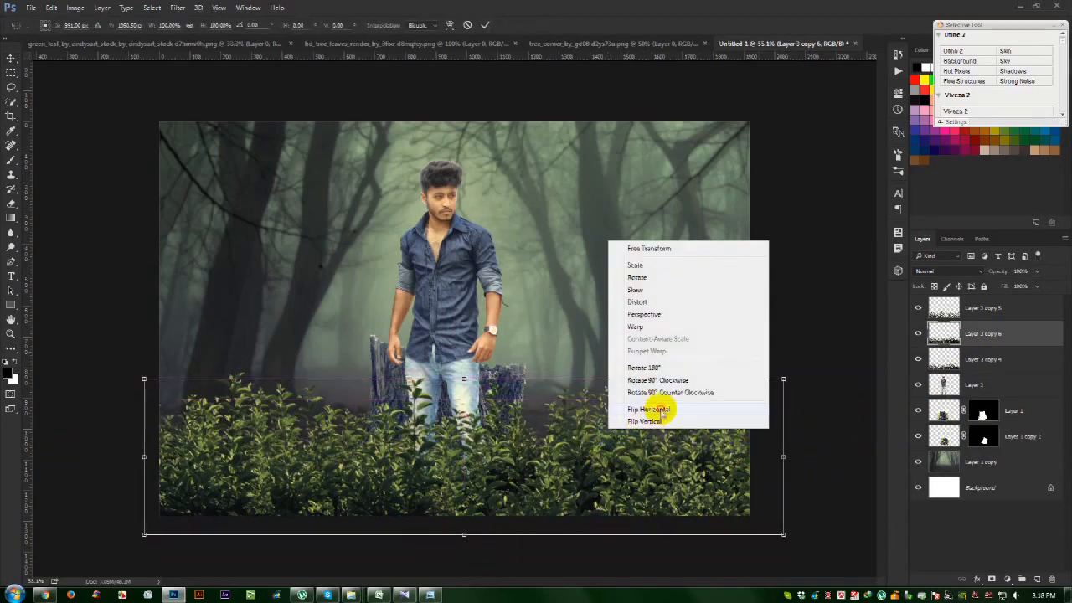
click(660, 408)
drag(641, 434, 640, 449)
drag(782, 392, 537, 453)
drag(456, 491, 470, 430)
drag(638, 463, 638, 478)
drag(472, 449, 465, 455)
drag(543, 406, 455, 467)
key(Return)
Copy the small plant layers to the scene's lower-right corner and adjust the newest pair with Free Transform
shift+click(976, 357)
drag(718, 407, 745, 494)
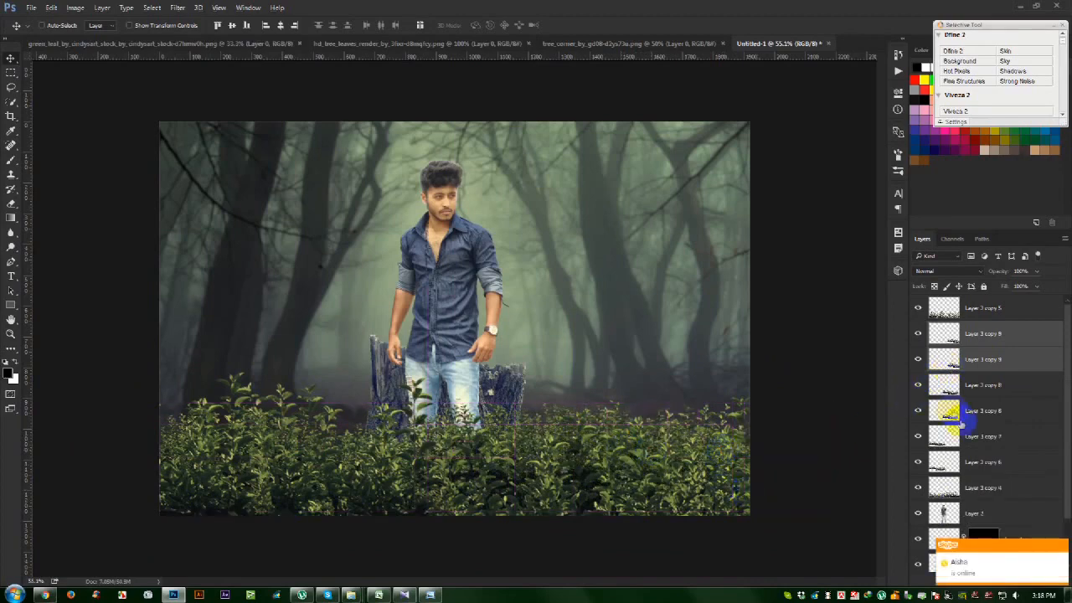
click(986, 336)
shift+click(977, 367)
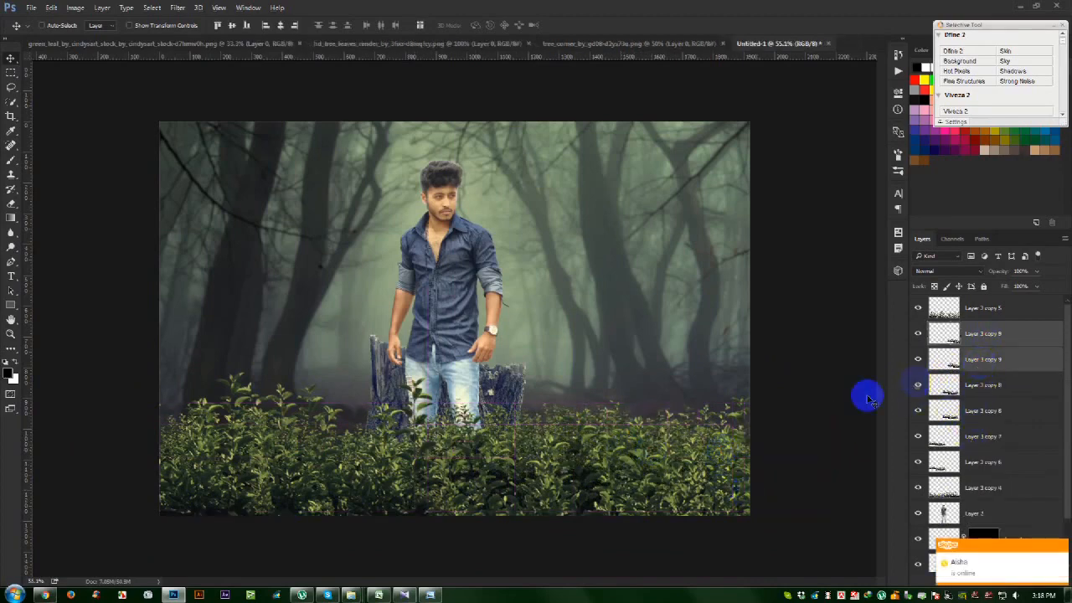
key(ctrl+t)
drag(806, 349, 805, 324)
drag(741, 455, 777, 446)
key(Return)
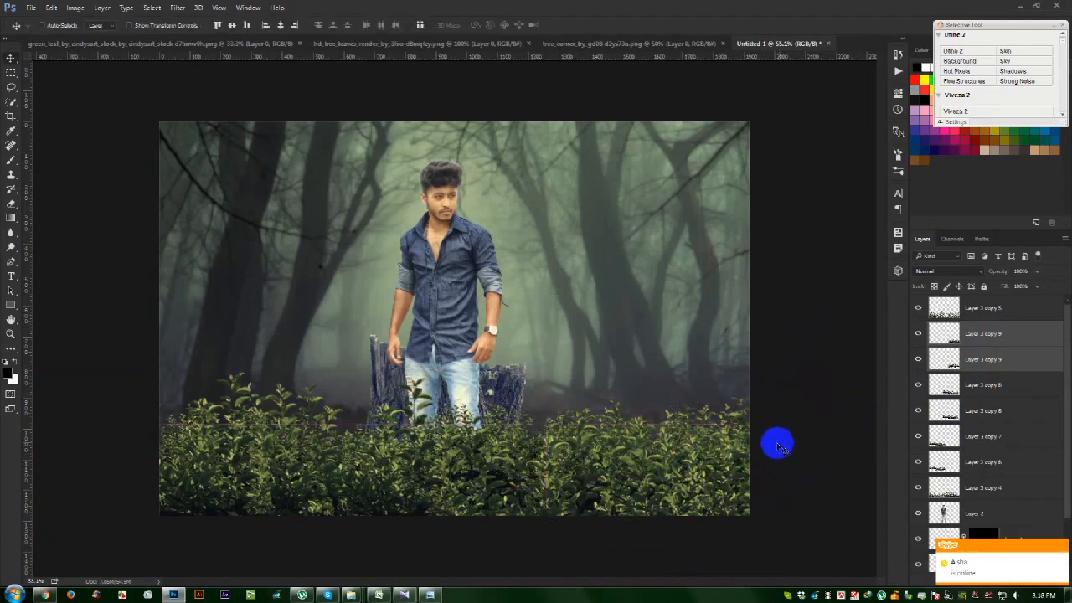
Merge the small foreground plant copies into a single layer, shifting the right-hand clump slightly down
key(ctrl+e)
click(981, 368)
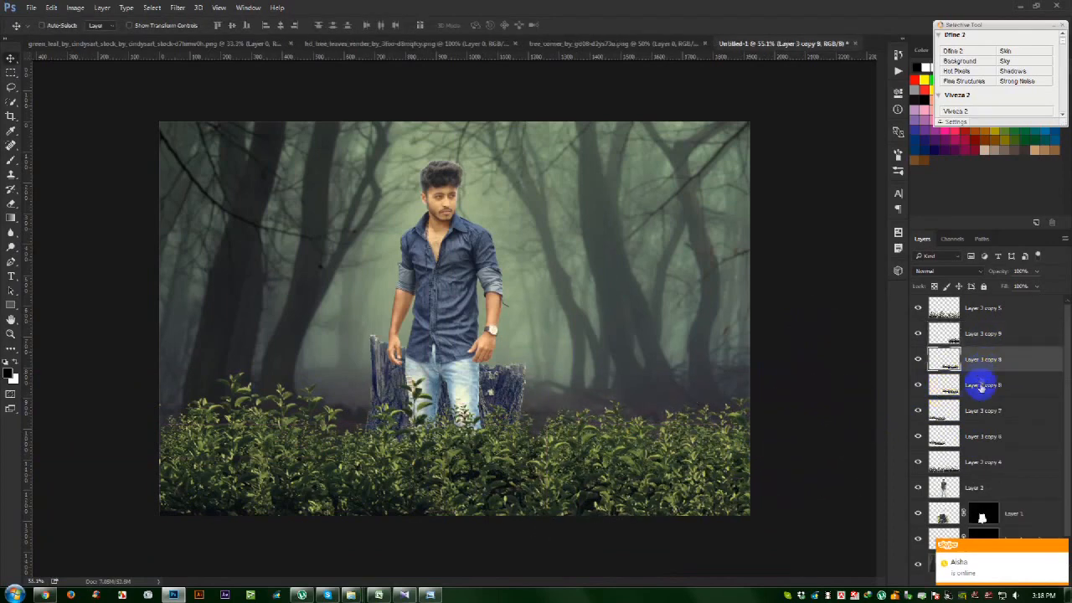
shift+click(978, 388)
key(ctrl+e)
drag(680, 424, 668, 445)
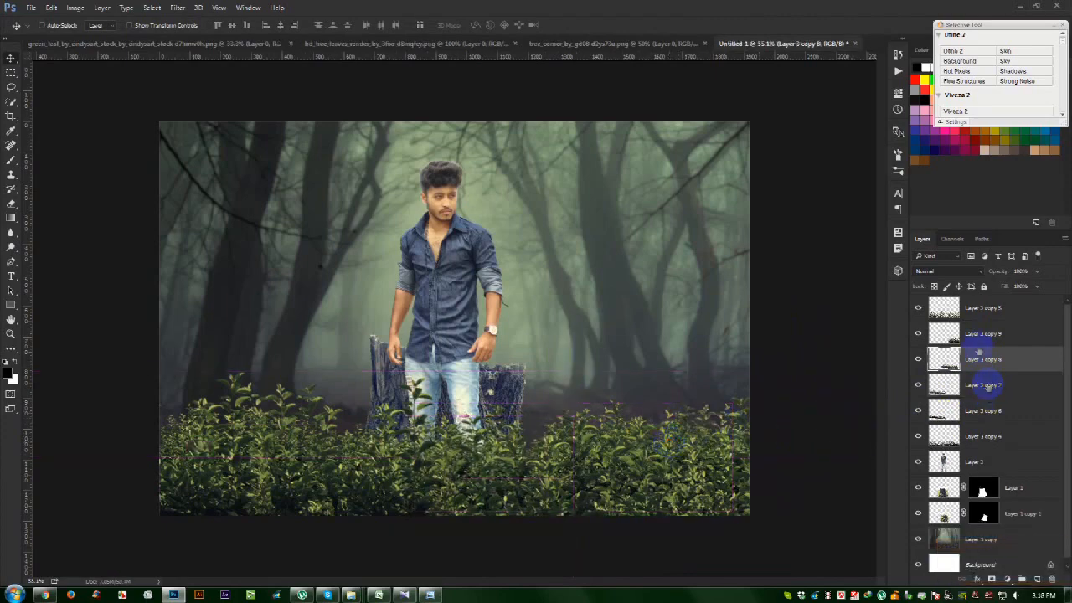
click(977, 343)
shift+click(975, 411)
key(ctrl+e)
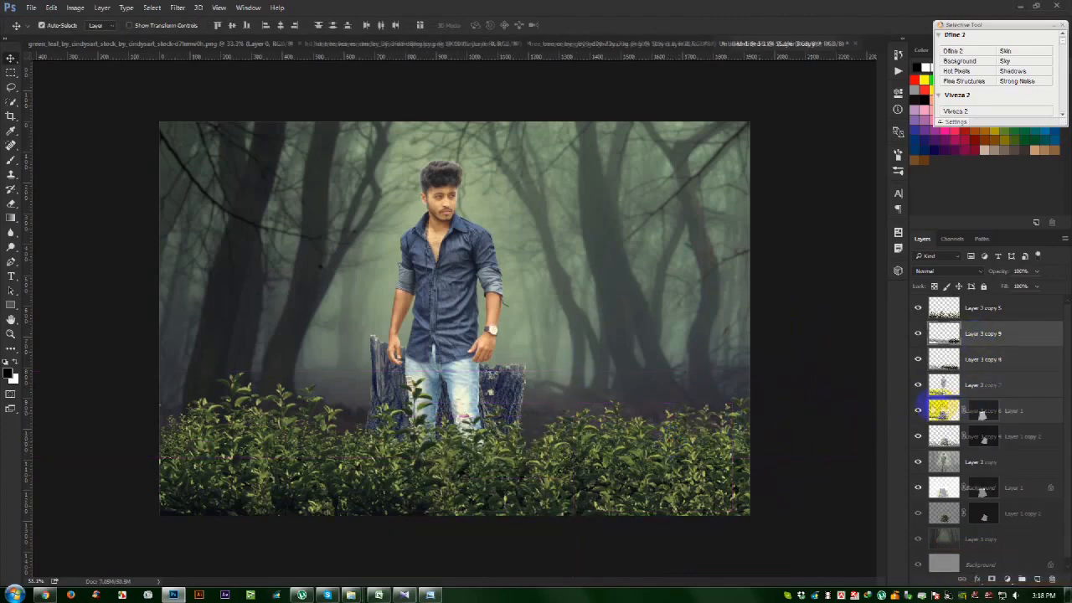
Duplicate the merged plant row slightly higher and move the copy beneath both stump layers in the layer stack
drag(662, 408, 662, 392)
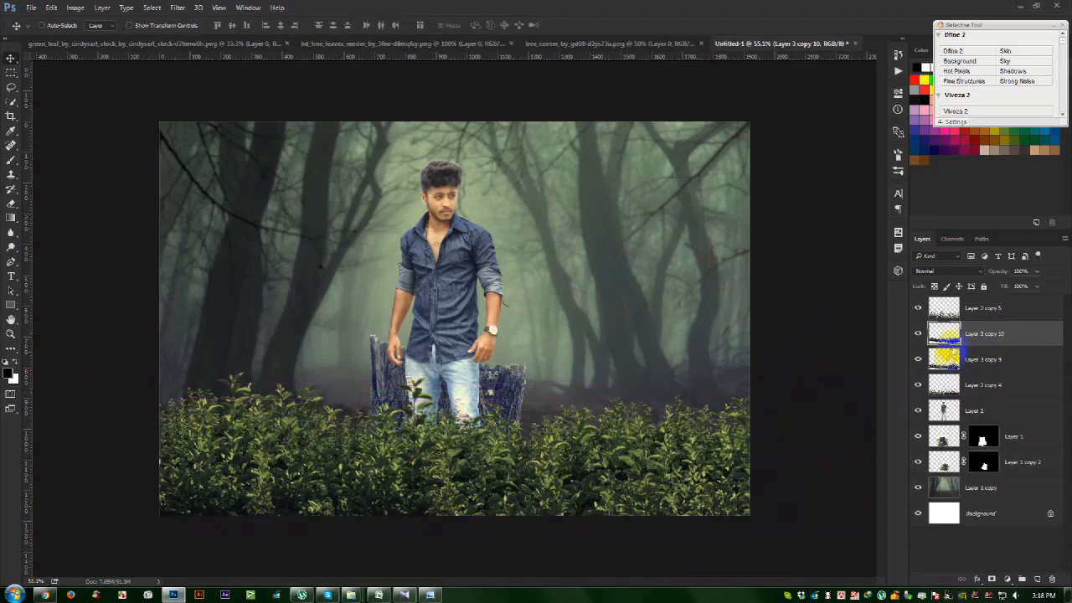
drag(738, 399, 734, 387)
drag(984, 360, 971, 466)
drag(812, 445, 783, 439)
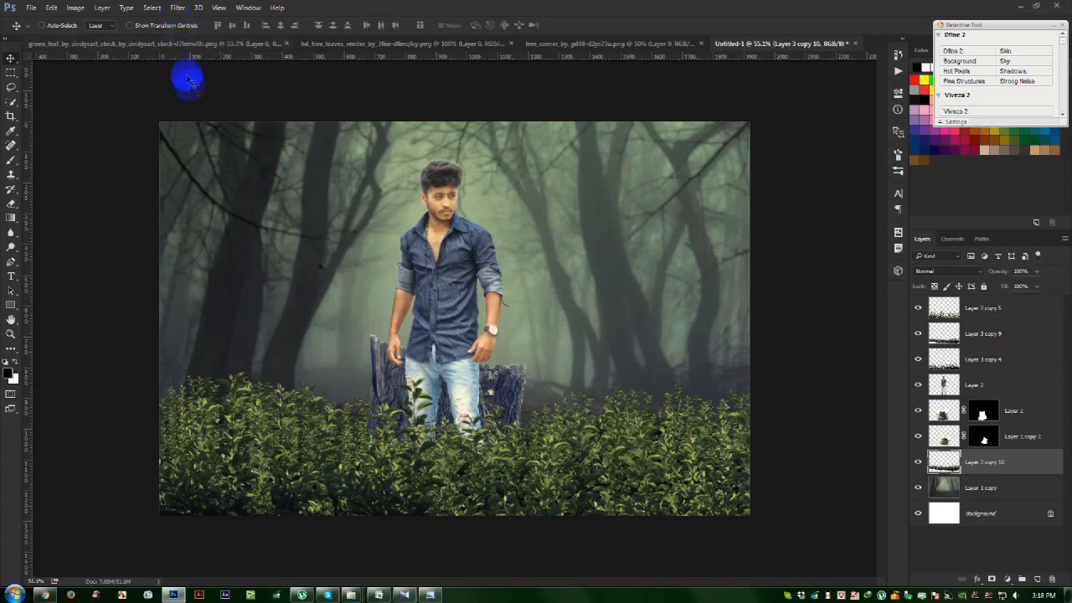
Apply a Gaussian Blur with a 3.2-pixel radius to the plant row behind the stumps
click(177, 9)
mouse_move(184, 138)
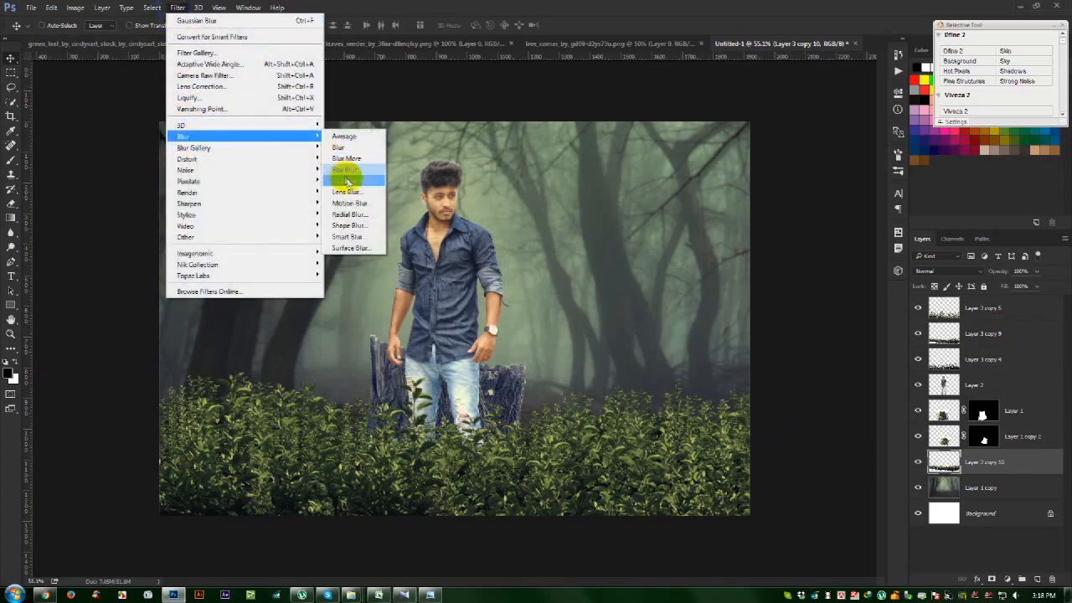
click(356, 181)
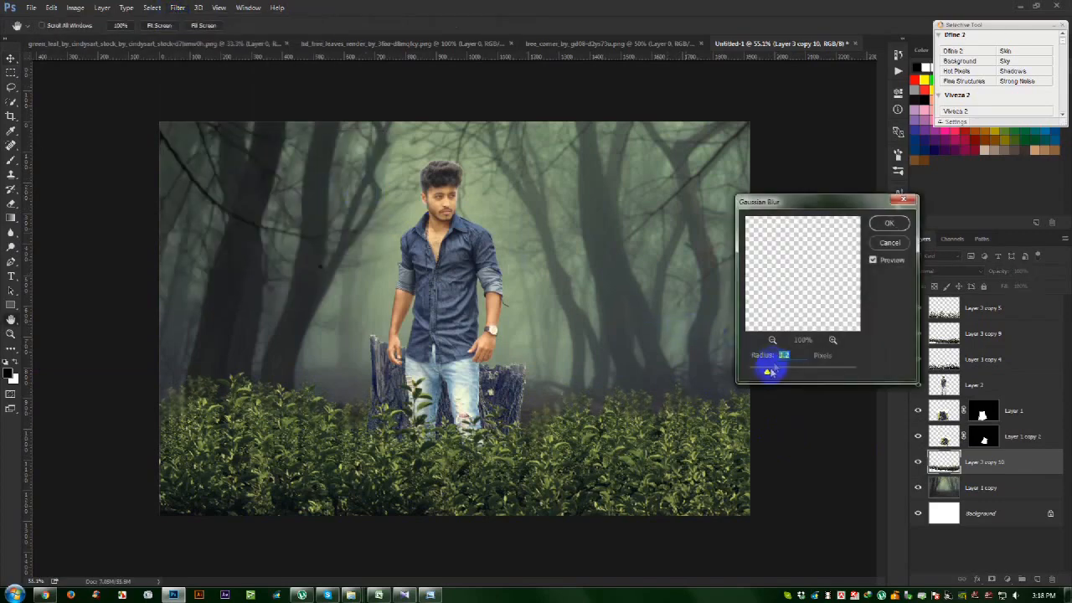
click(881, 224)
Raise the blurred background plants, flip them horizontally and resize them to fill the width behind the stumps
drag(664, 358, 671, 351)
key(ctrl+t)
right_click(480, 417)
click(538, 390)
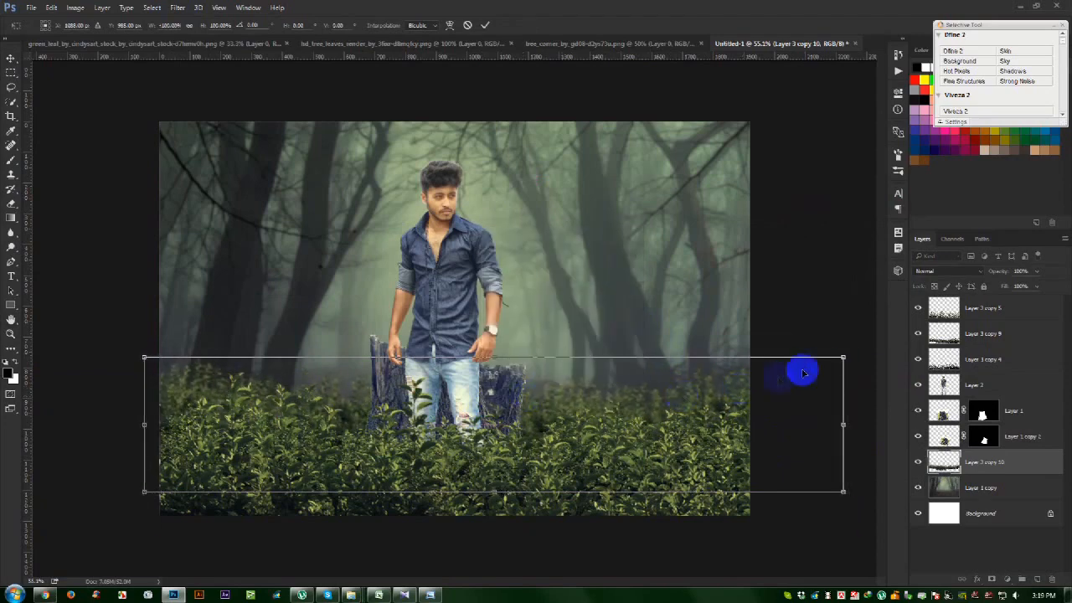
drag(855, 357, 826, 306)
drag(728, 368, 722, 373)
key(Return)
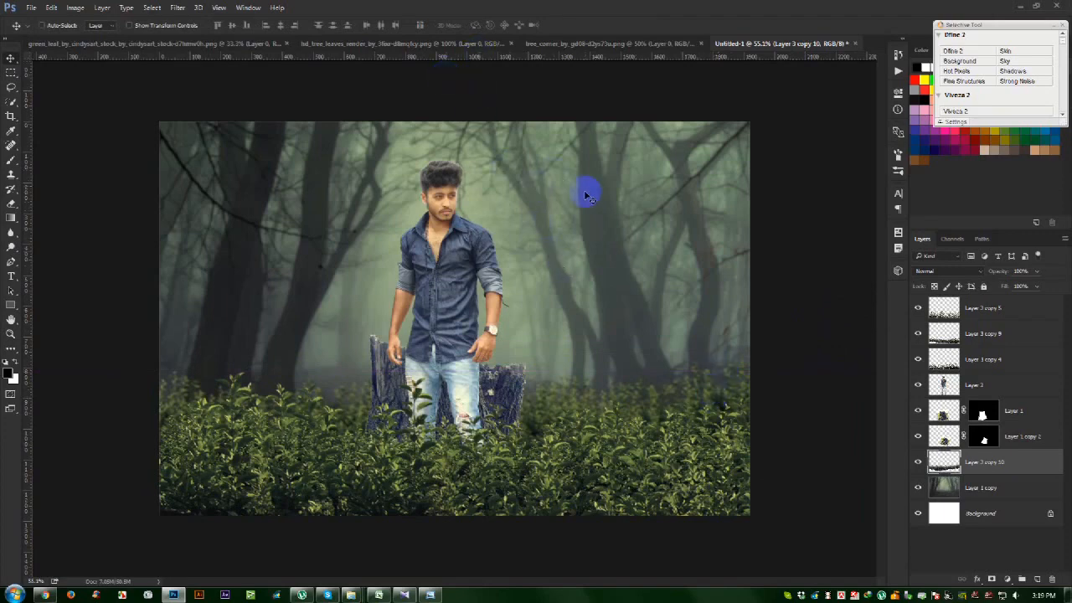
Apply a Gaussian Blur with a 2.0-pixel radius to the rear stump on Layer 1 copy 2
click(1028, 441)
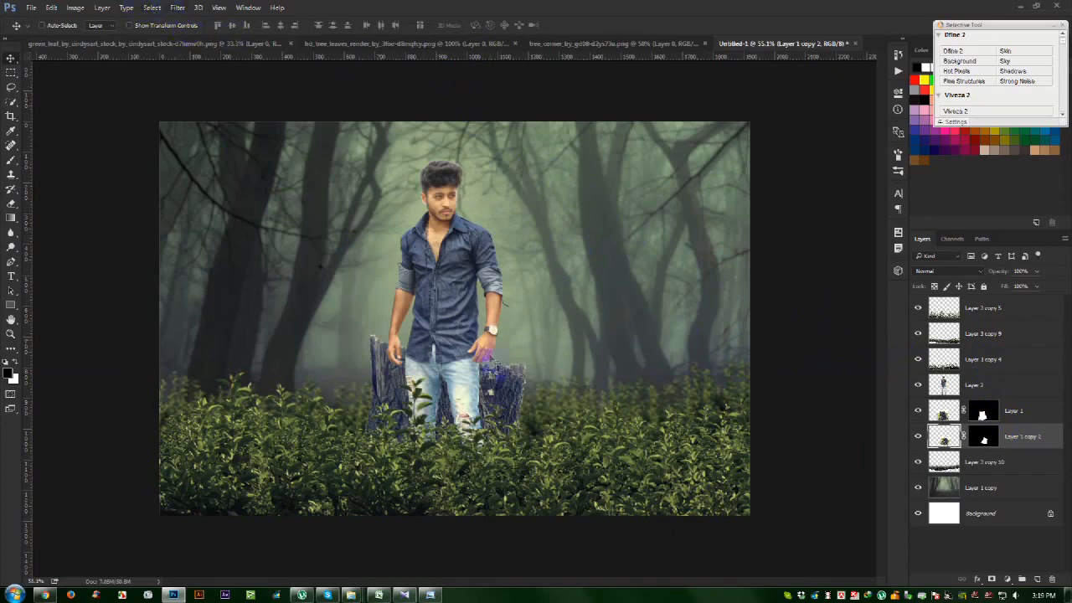
click(177, 8)
mouse_move(218, 136)
click(360, 180)
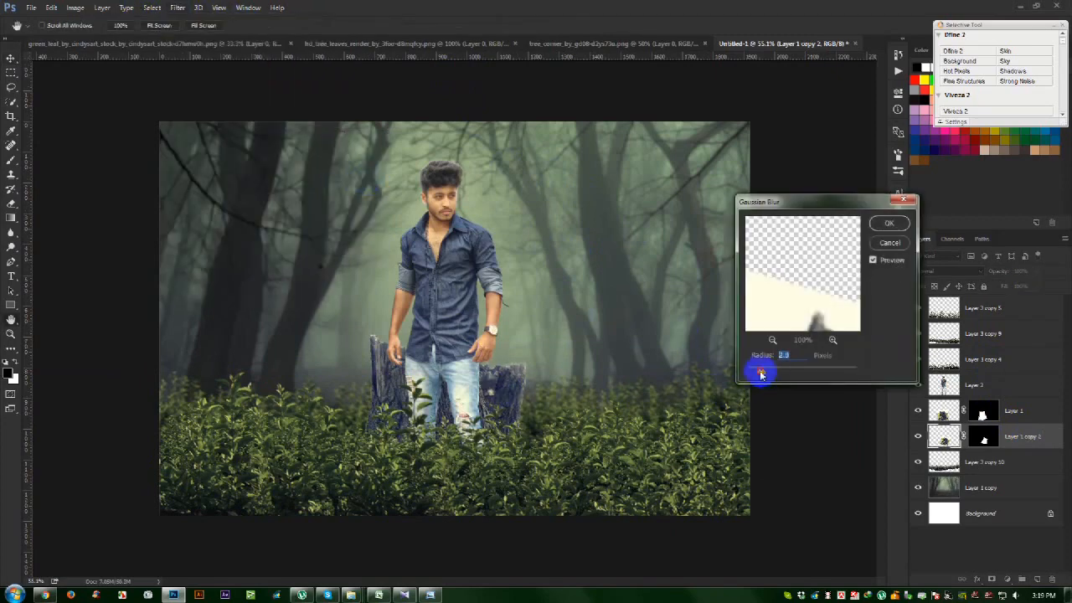
click(889, 223)
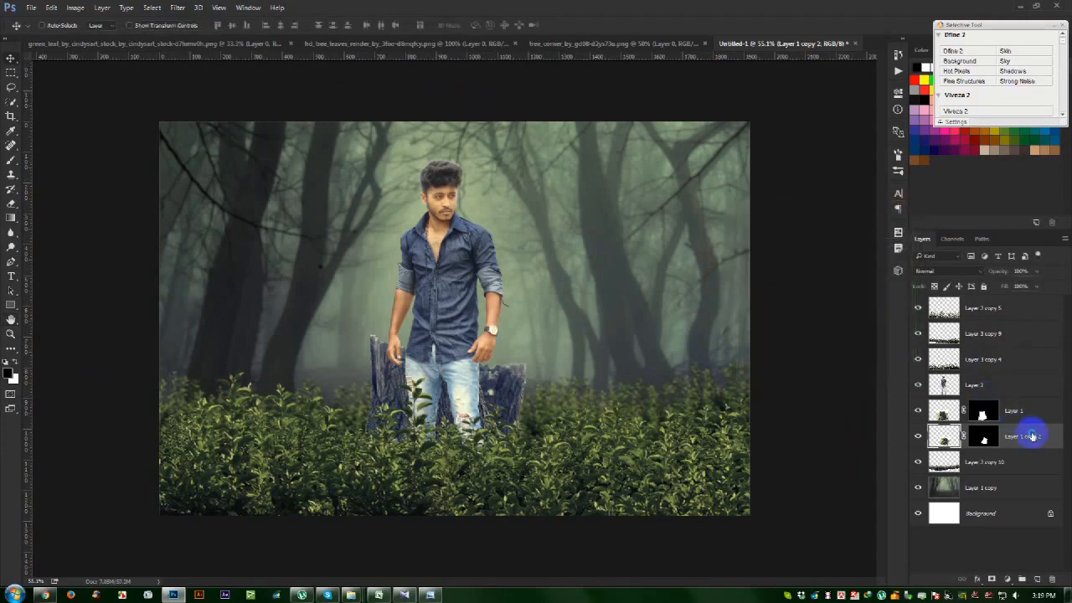
Convert both masked stump layers, Layer 1 copy 2 and Layer 1, to smart objects
right_click(1028, 430)
click(909, 209)
right_click(1016, 416)
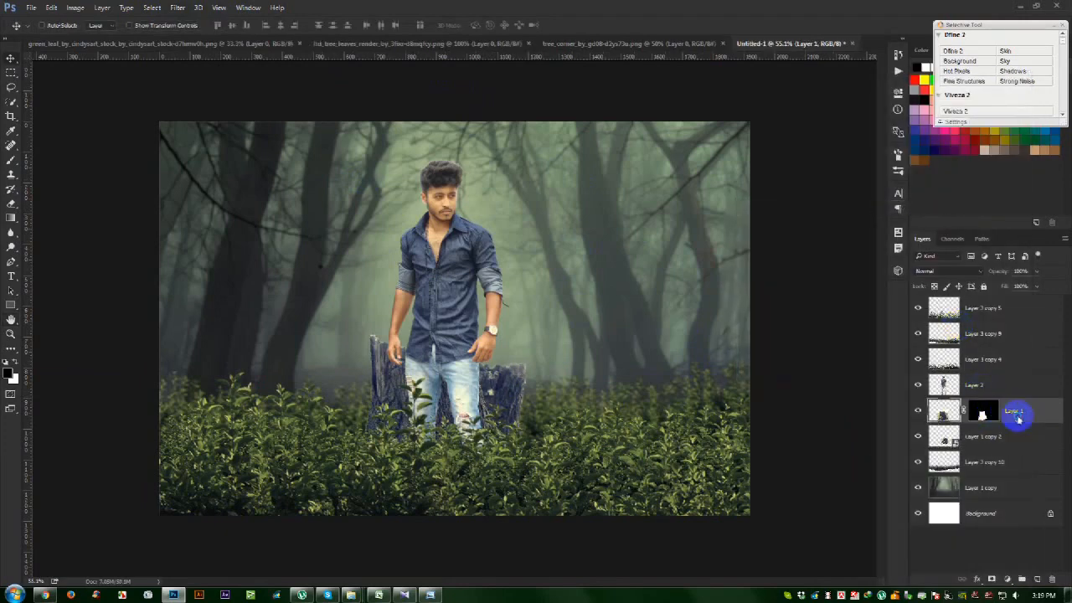
click(911, 211)
click(1009, 433)
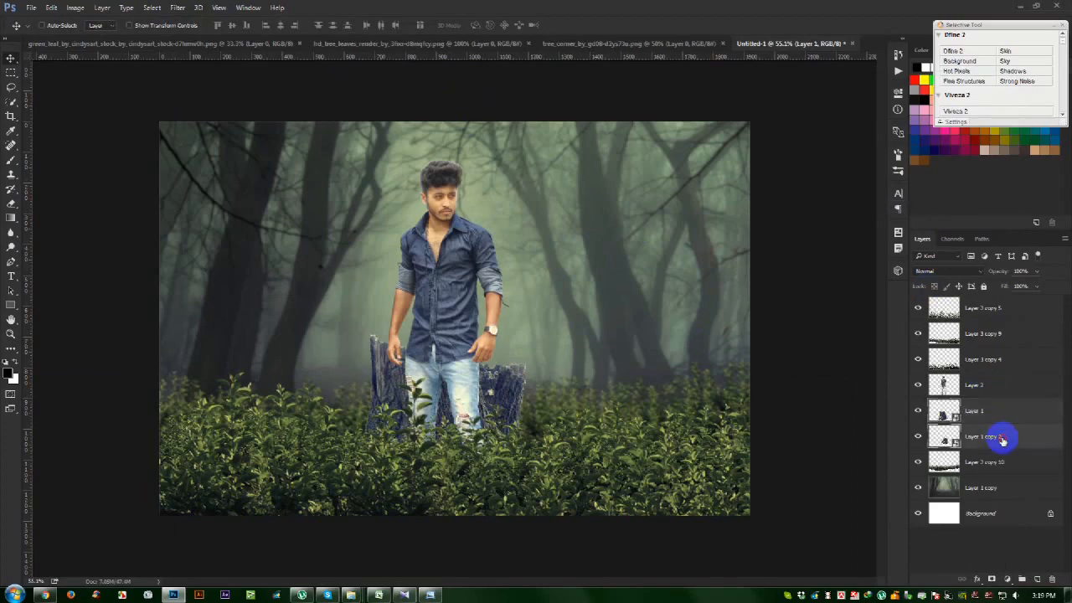
click(503, 215)
ctrl+click(1009, 416)
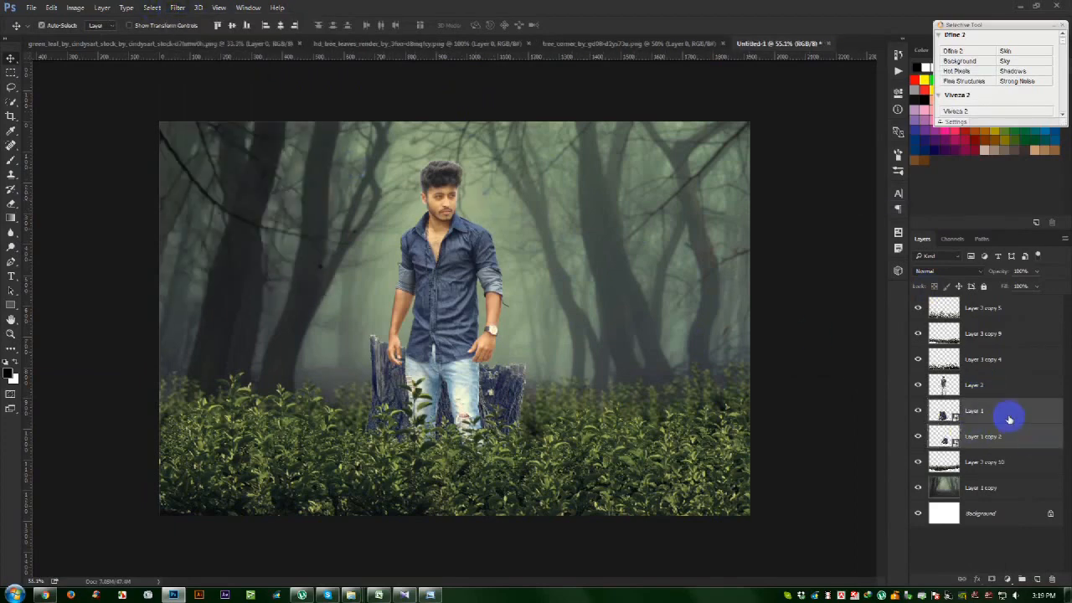
Rasterize the rear stump layer and darken its midtones slightly with RGB Curves
click(1001, 436)
right_click(1005, 435)
click(873, 251)
key(ctrl+m)
drag(813, 233, 816, 242)
click(1020, 133)
Rasterize the front stump on Layer 1 and darken it with RGB Curves, pulling input 124 down to 109
click(988, 412)
right_click(987, 412)
click(873, 253)
key(ctrl+m)
drag(804, 234, 813, 244)
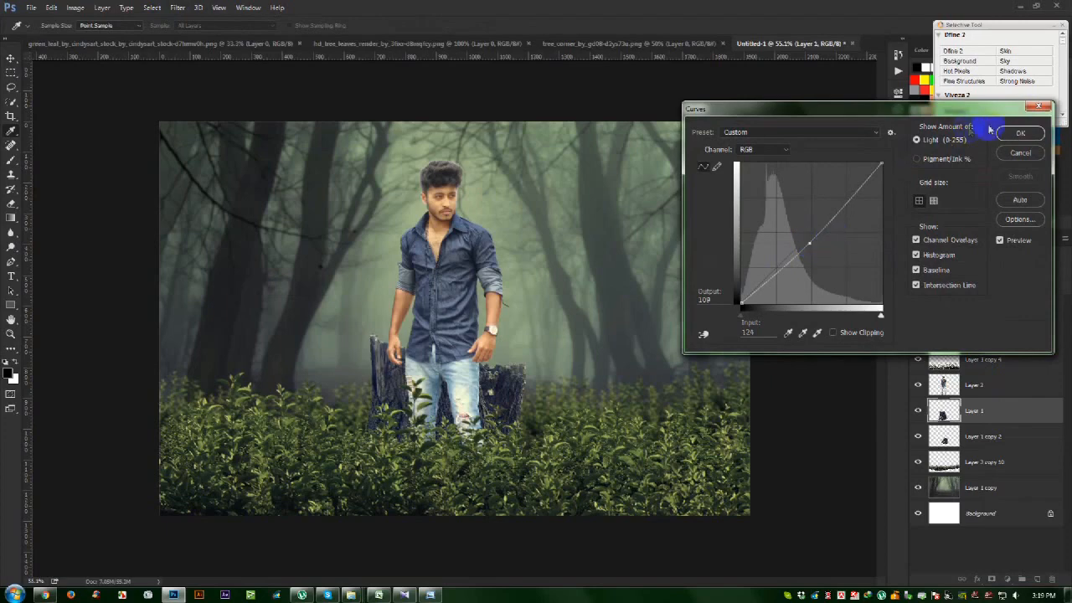
click(1020, 132)
Apply a Gaussian Blur with a 1.4-pixel radius to the rasterized rear stump layer
click(989, 435)
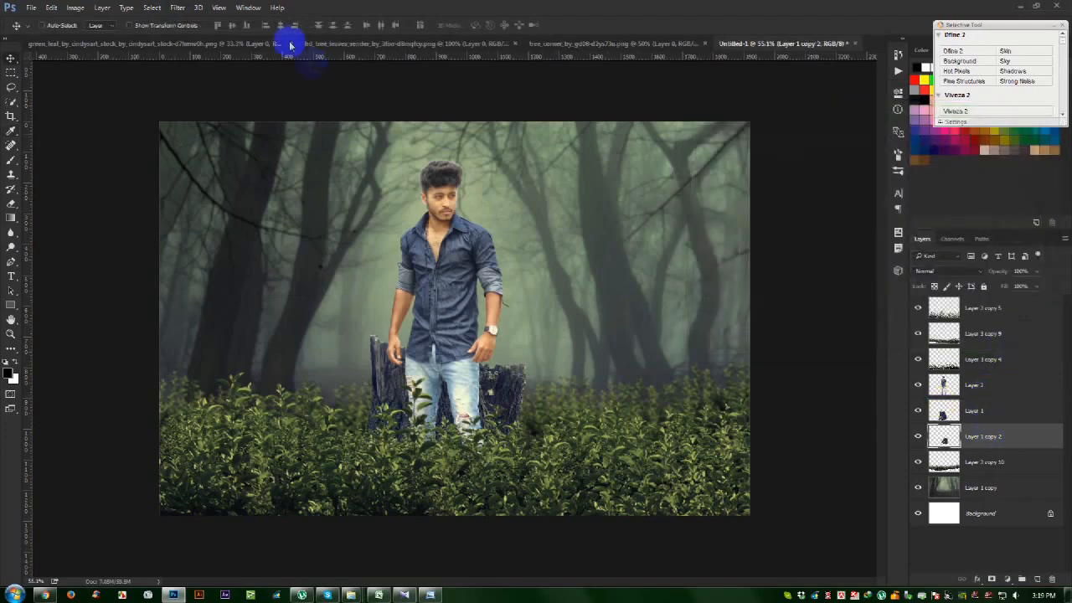
click(177, 9)
mouse_move(243, 135)
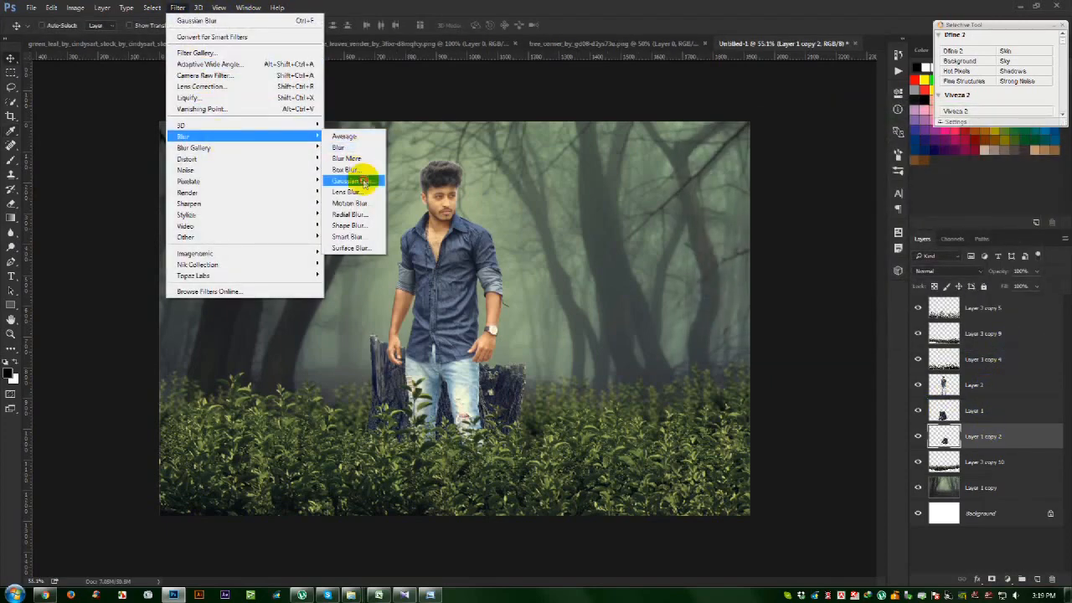
click(354, 180)
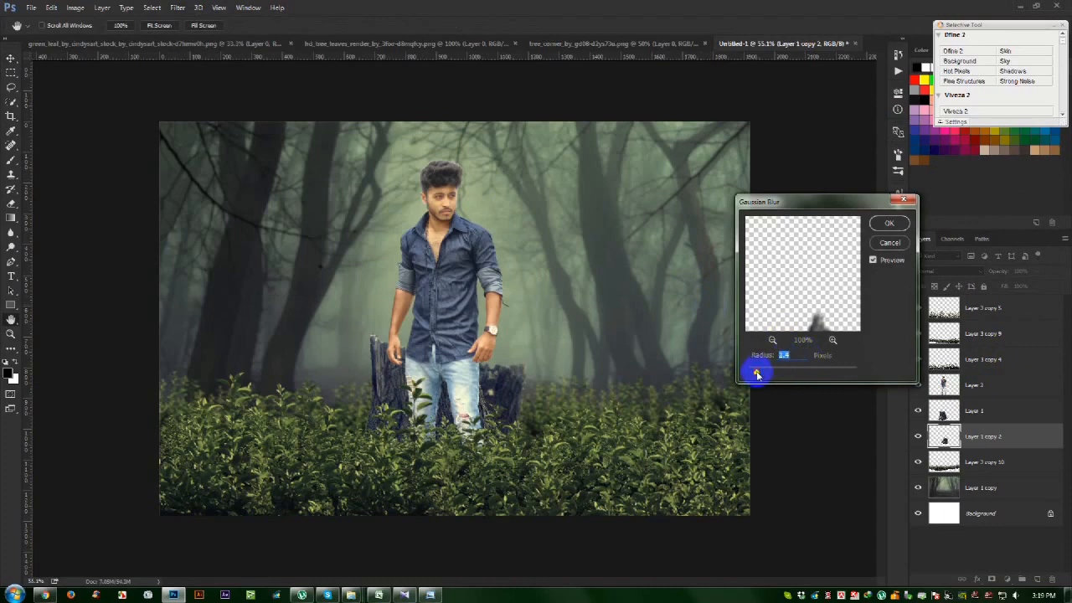
click(889, 223)
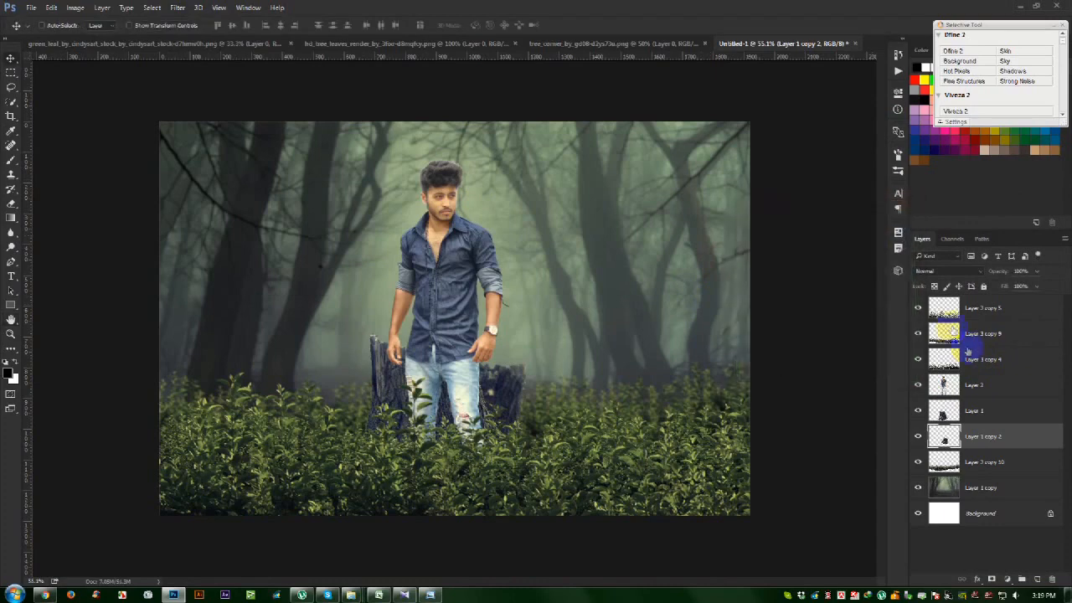
Shift the topmost plant row, rotate it slightly counter-clockwise and enlarge it to about 126% across the foreground
click(981, 308)
drag(775, 343, 752, 345)
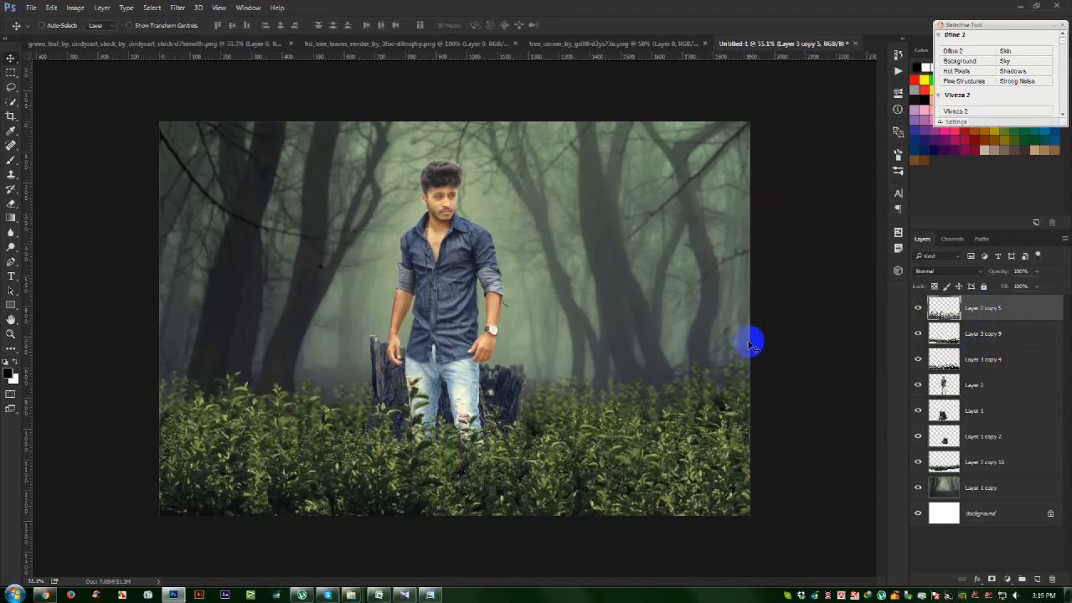
key(ctrl+t)
drag(809, 313, 815, 293)
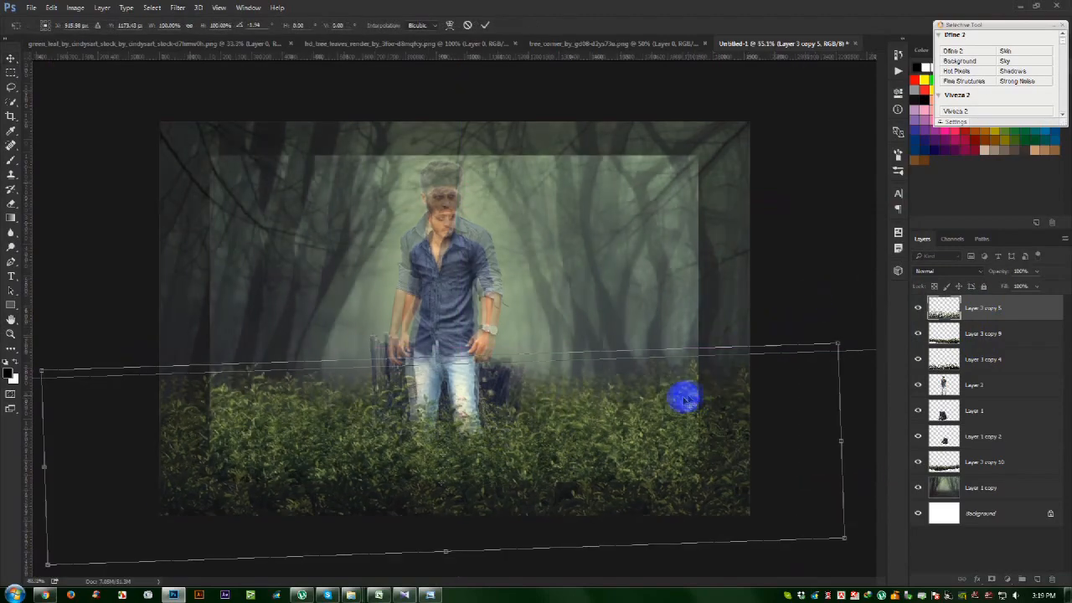
scroll(685, 400, down, 2)
drag(802, 342, 747, 393)
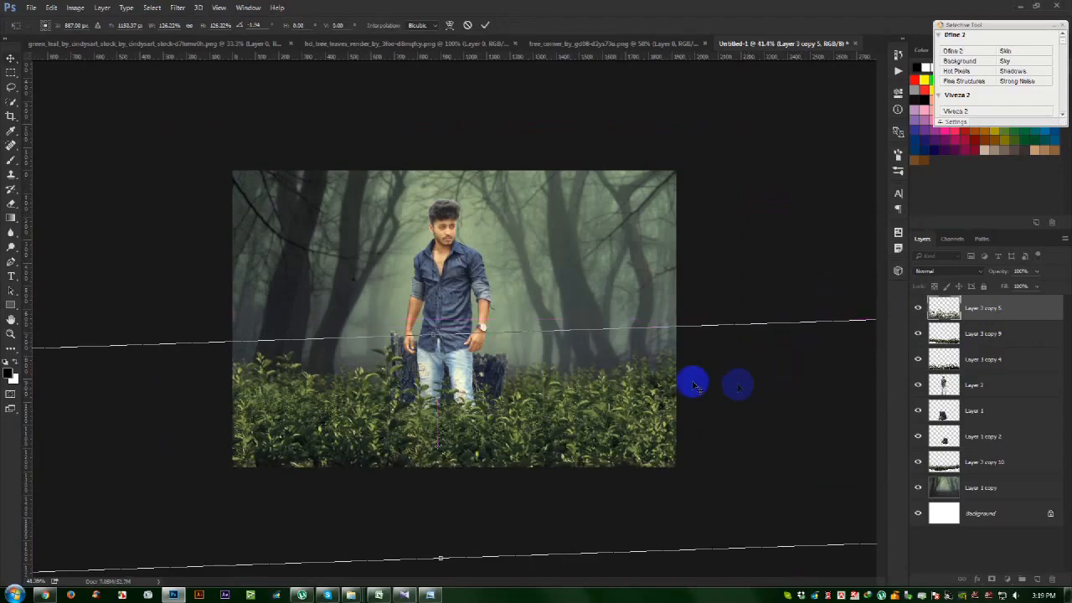
double_click(692, 380)
Reposition the Layer 3 copy 9 plant row to fill the gaps along the scene's lower edge
click(988, 343)
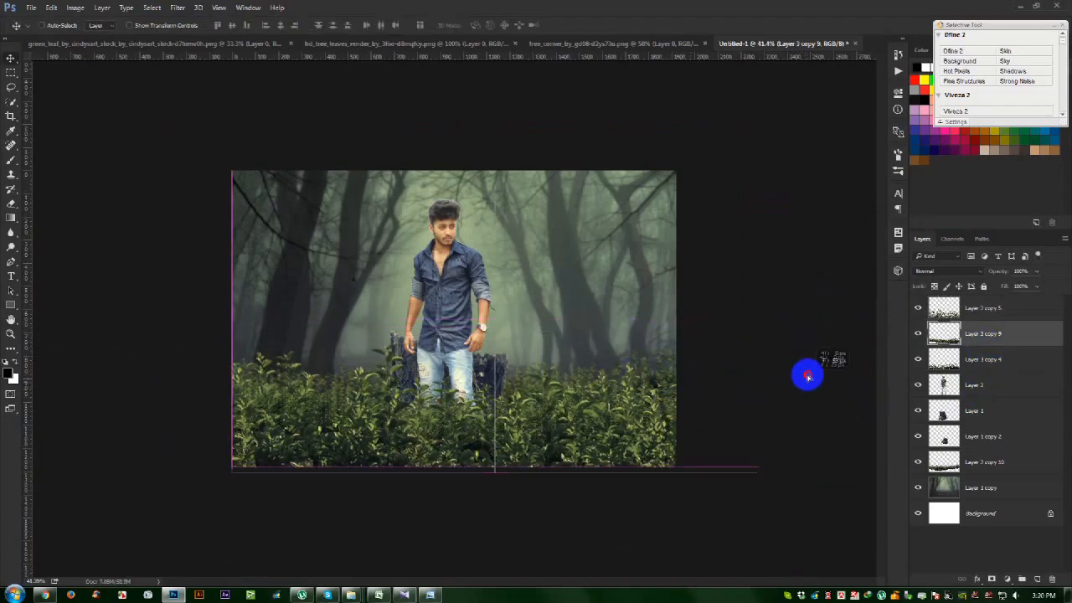
scroll(778, 387, up, 2)
drag(706, 395, 479, 494)
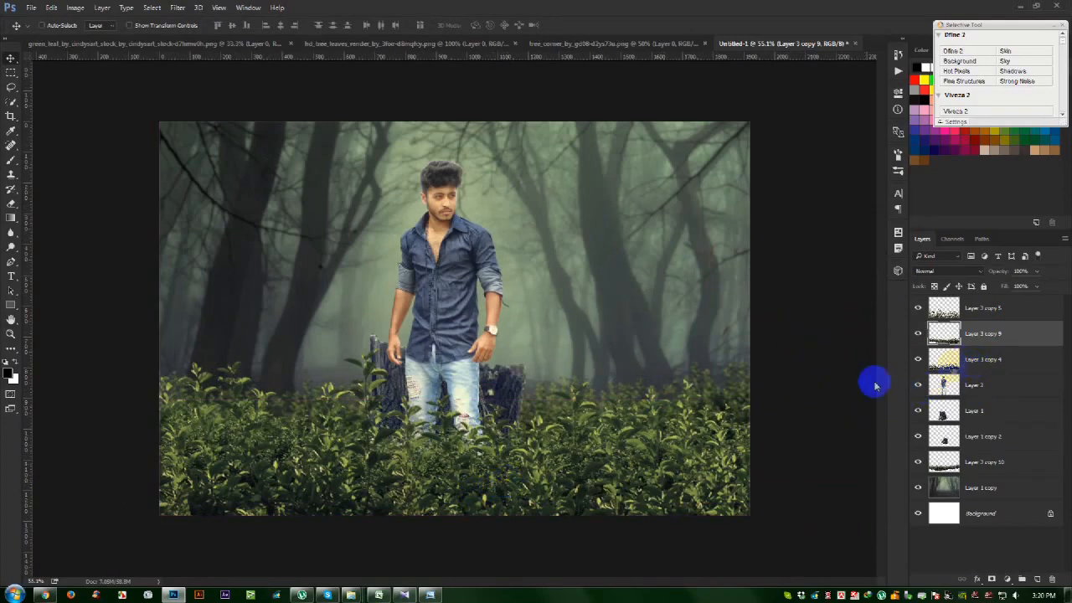
Duplicate the Layer 3 copy 9 plant row, shift both copies down, and raise the Layer 3 copy 4 row
drag(622, 424, 622, 455)
ctrl+click(981, 359)
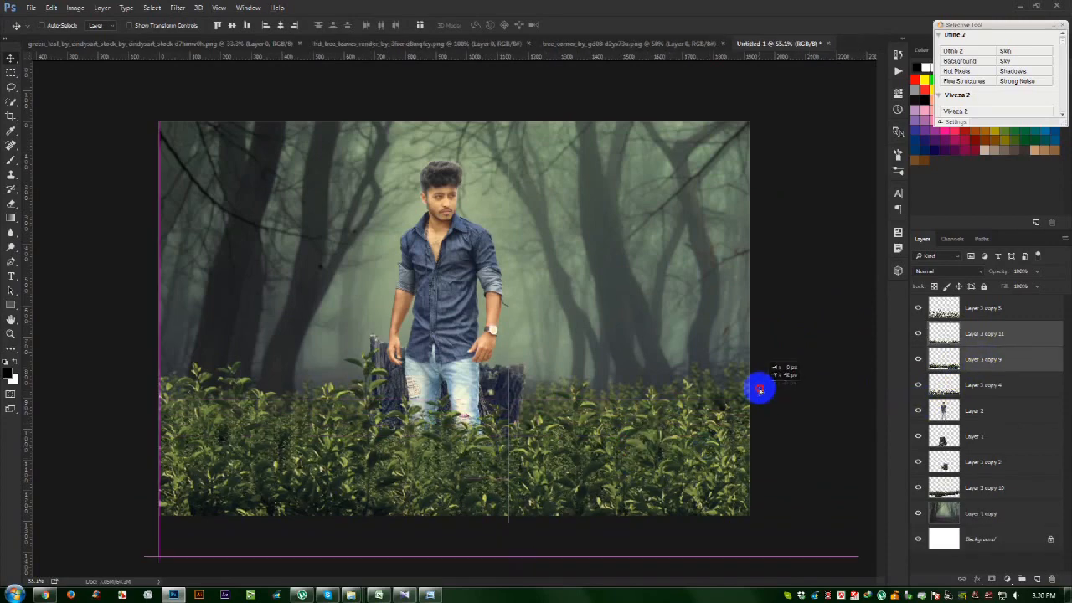
click(972, 394)
drag(753, 394, 753, 360)
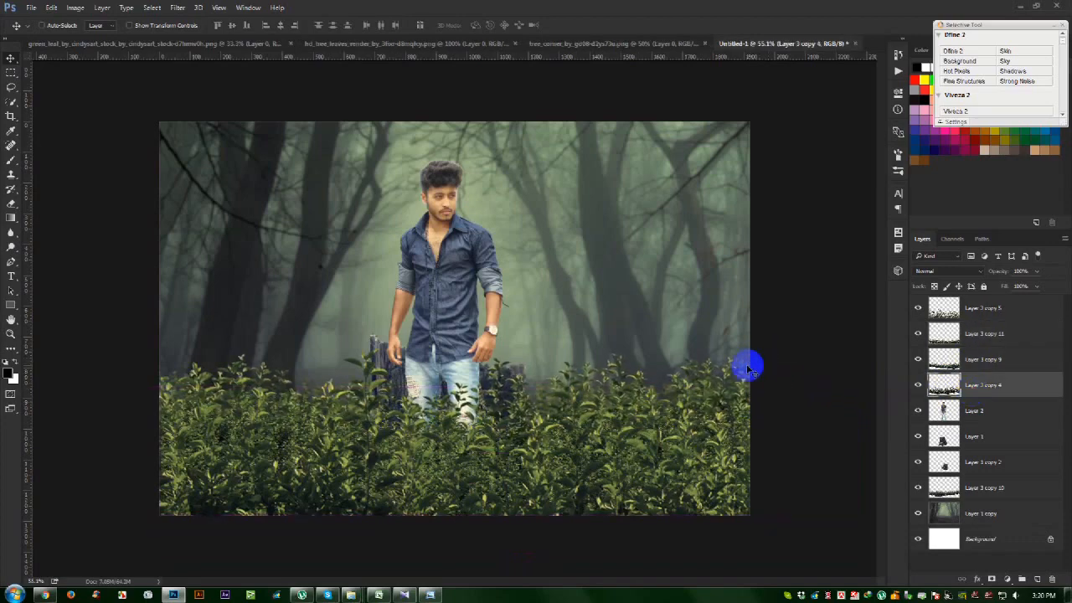
Raise the Layer 3 copy 10 plant row behind the man and place a duplicate of it directly beneath it in the layer stack
click(976, 493)
drag(820, 431, 808, 389)
drag(977, 487, 978, 522)
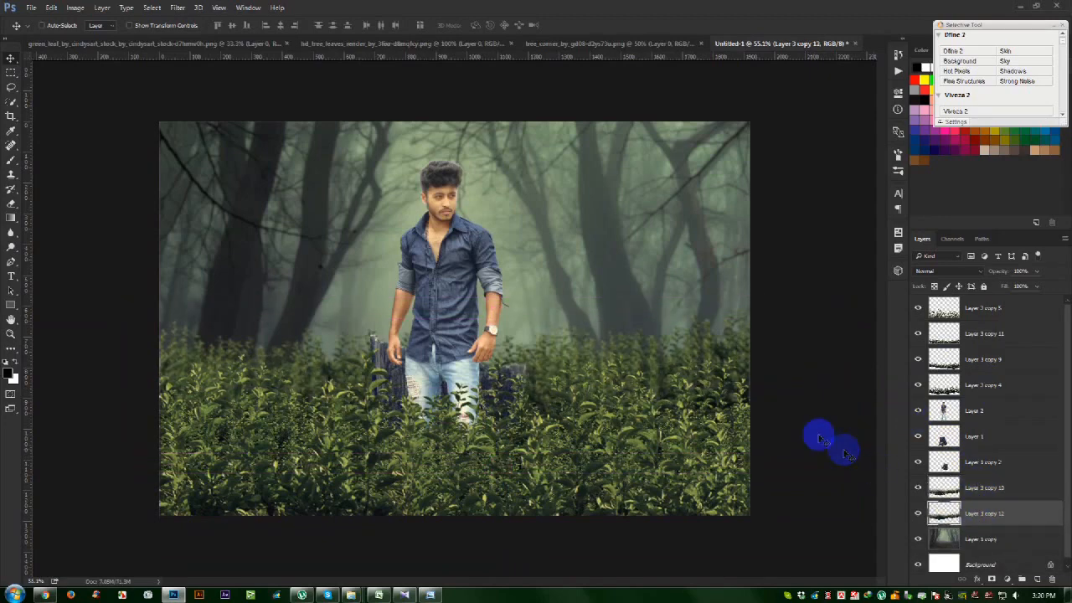
Shrink the duplicated rear plant row and place a second copy beside it so the pair spans the scene's width
key(ctrl+t)
drag(849, 299, 537, 364)
drag(454, 400, 467, 365)
drag(546, 330, 707, 385)
key(Return)
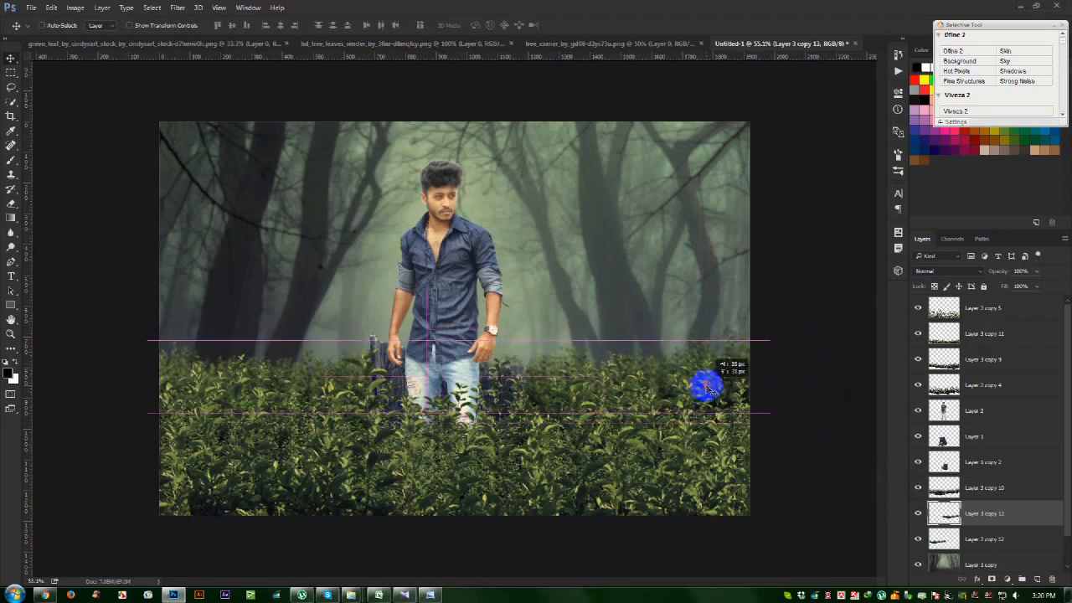
Merge the two small rear plant rows and apply a Gaussian Blur with a 3.1-pixel radius to the result
shift+click(971, 538)
drag(621, 405, 621, 405)
click(177, 8)
mouse_move(209, 137)
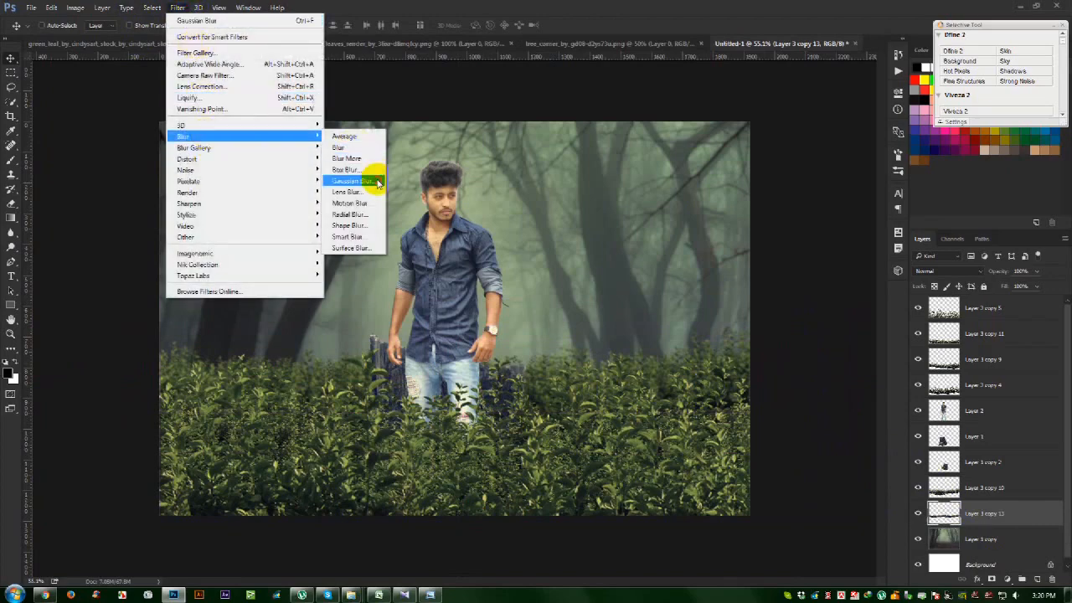
click(353, 181)
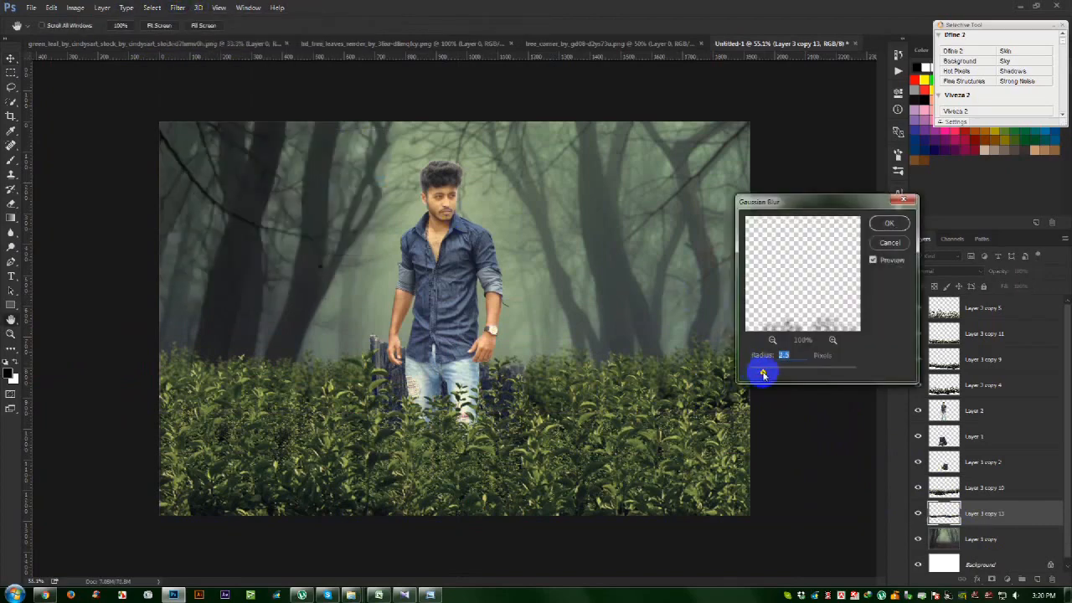
click(887, 226)
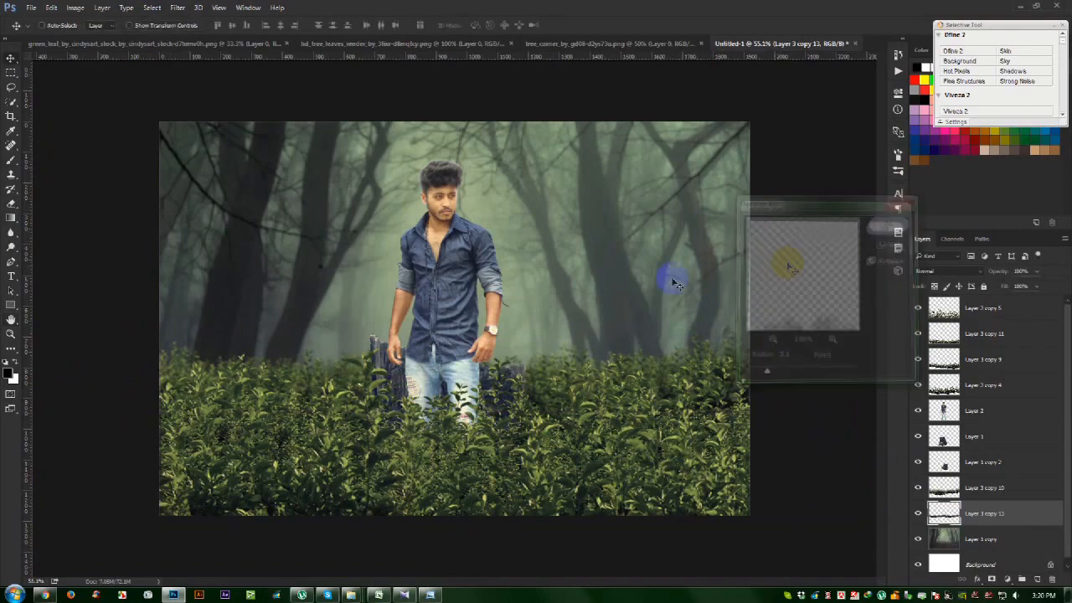
Select all layers from Layer 3 copy 5 to Layer 3 copy 13 and move them slightly down together
scroll(632, 284, down, 1)
click(990, 311)
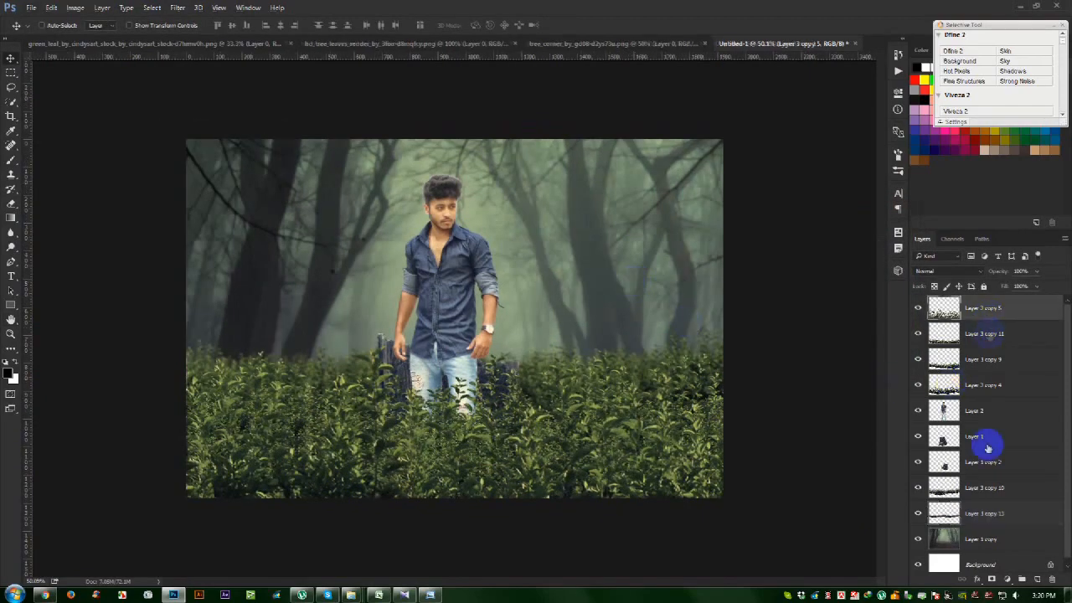
shift+click(990, 515)
mouse_move(717, 334)
mouse_down()
mouse_move(717, 358)
mouse_move(714, 335)
mouse_move(716, 348)
mouse_up()
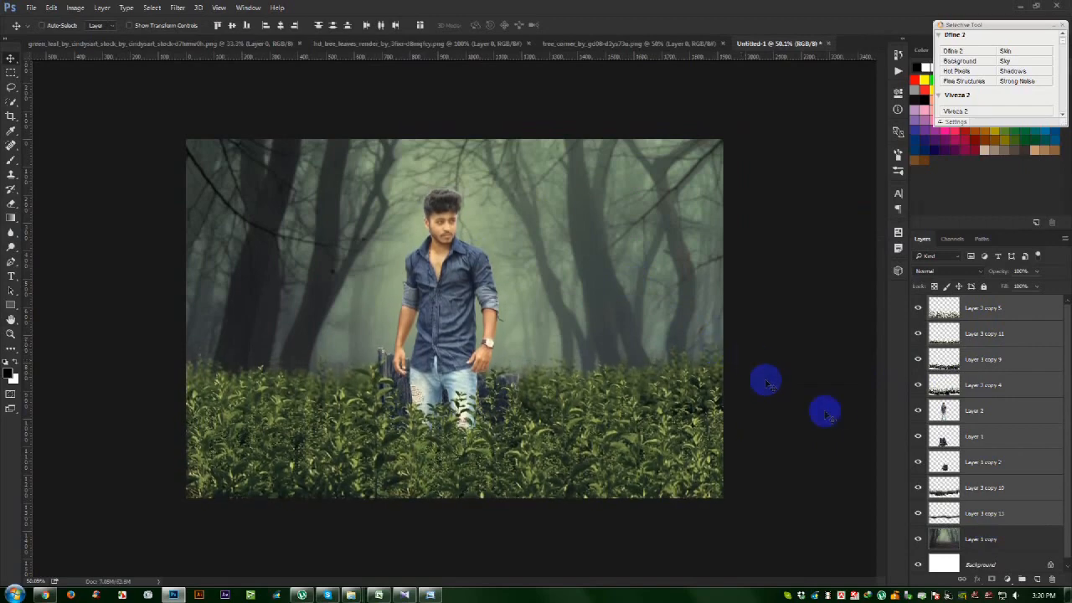
Shift the Layer 3 copy 5 plant row slightly and apply a Gaussian Blur with a radius between 4 and 5 pixels
click(974, 319)
drag(753, 390, 729, 382)
click(178, 9)
mouse_move(285, 132)
click(347, 192)
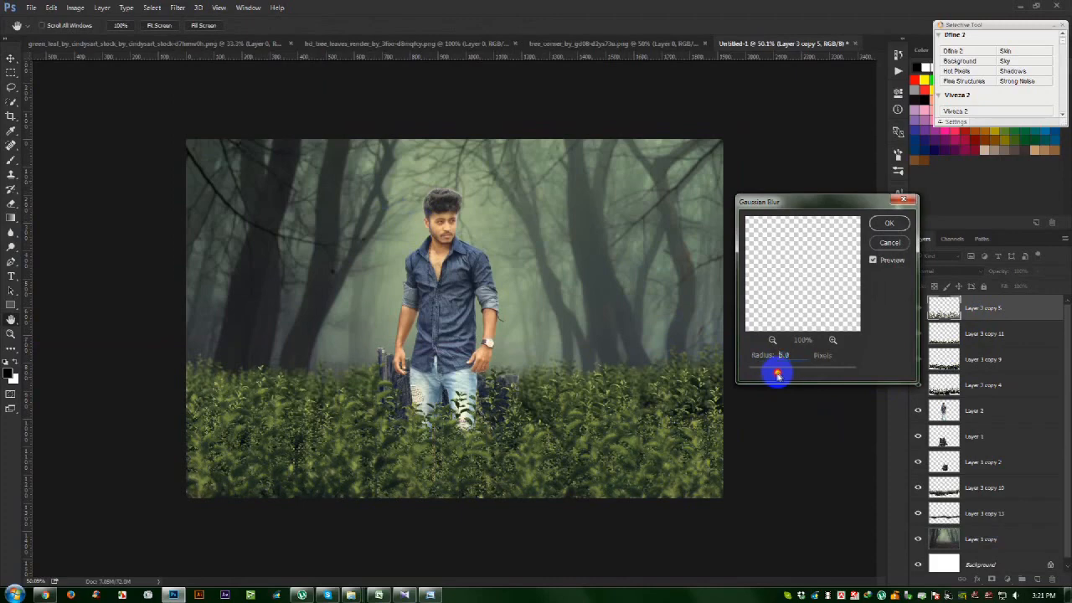
drag(776, 376, 775, 375)
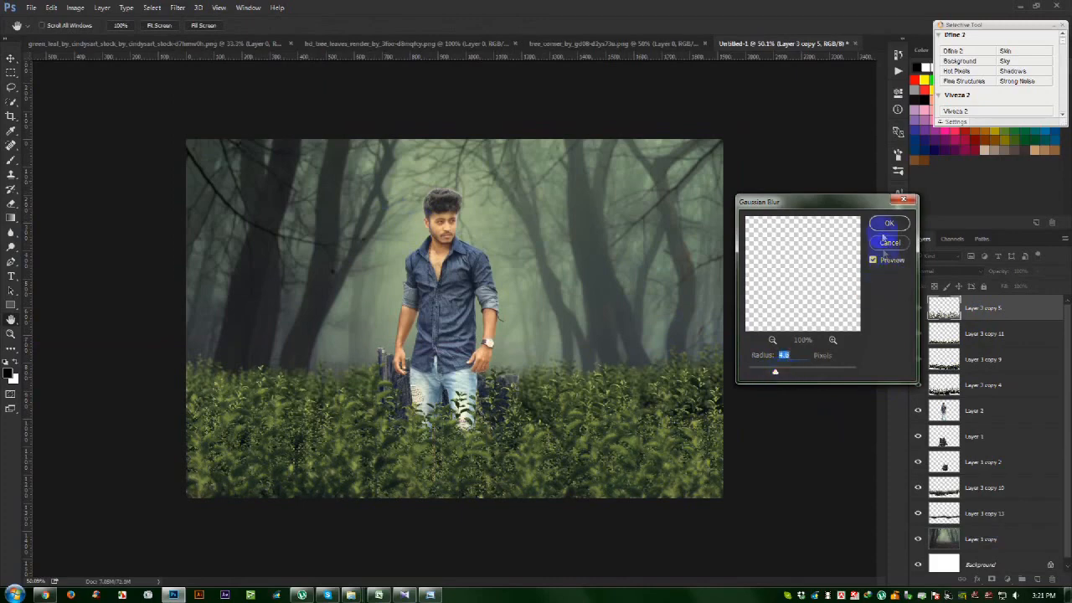
click(888, 224)
Duplicate the blurred Layer 3 copy 5 row, enlarge the duplicate and position it as tall foreground plants across the scene
key(v)
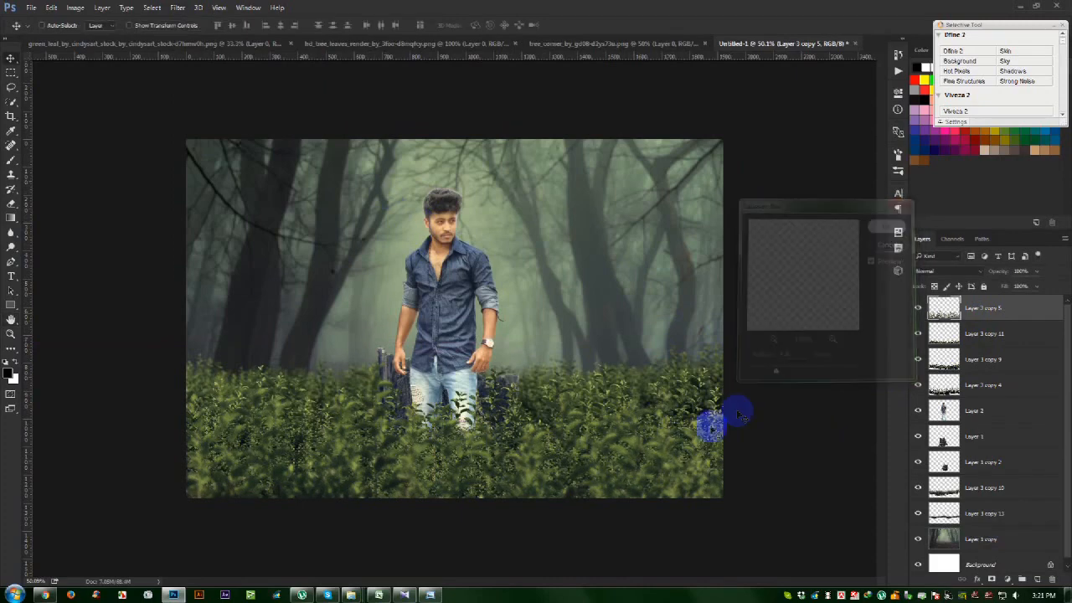
drag(698, 426, 678, 420)
key(ctrl+t)
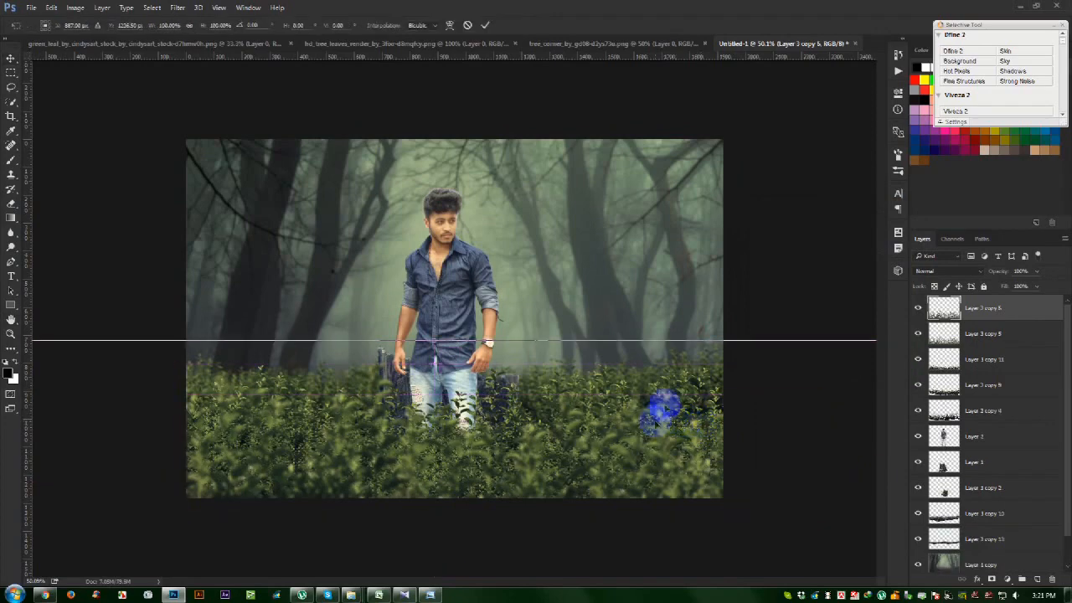
key(ctrl+0)
drag(730, 332, 700, 341)
key(Return)
key(ctrl+0)
mouse_move(492, 387)
mouse_down()
mouse_move(514, 389)
mouse_move(504, 397)
mouse_up()
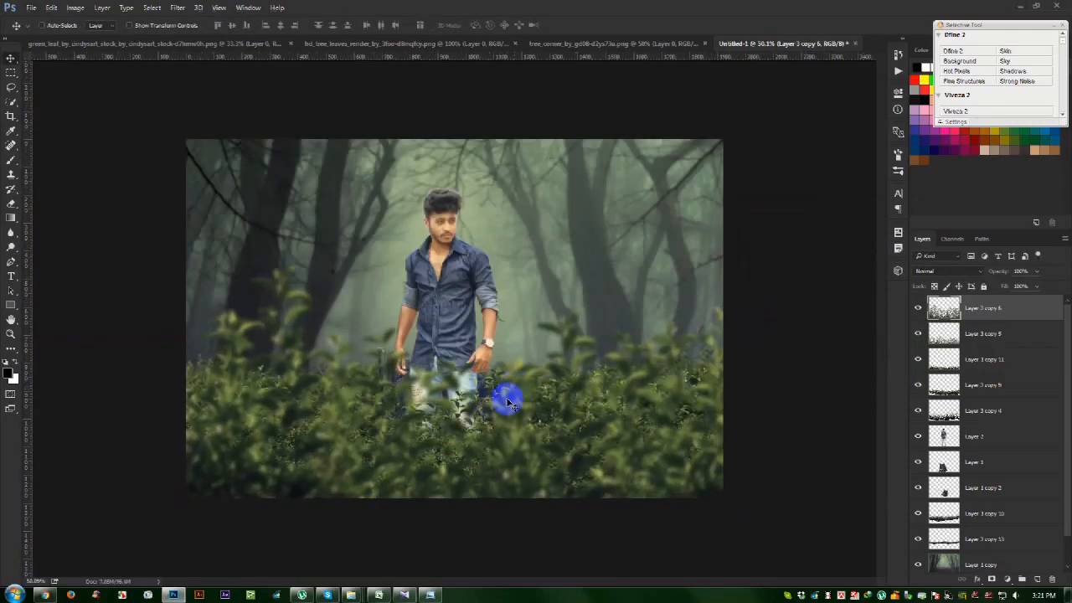
Apply an additional Gaussian Blur to the enlarged foreground plants on Layer 3 copy 6
click(177, 7)
mouse_move(196, 136)
click(355, 181)
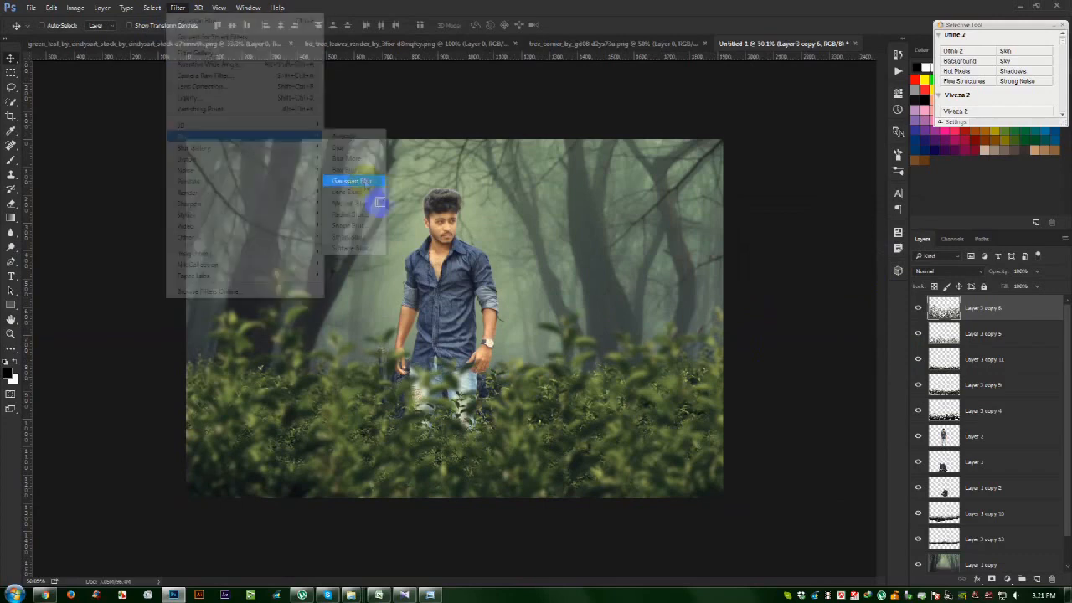
drag(787, 375, 788, 374)
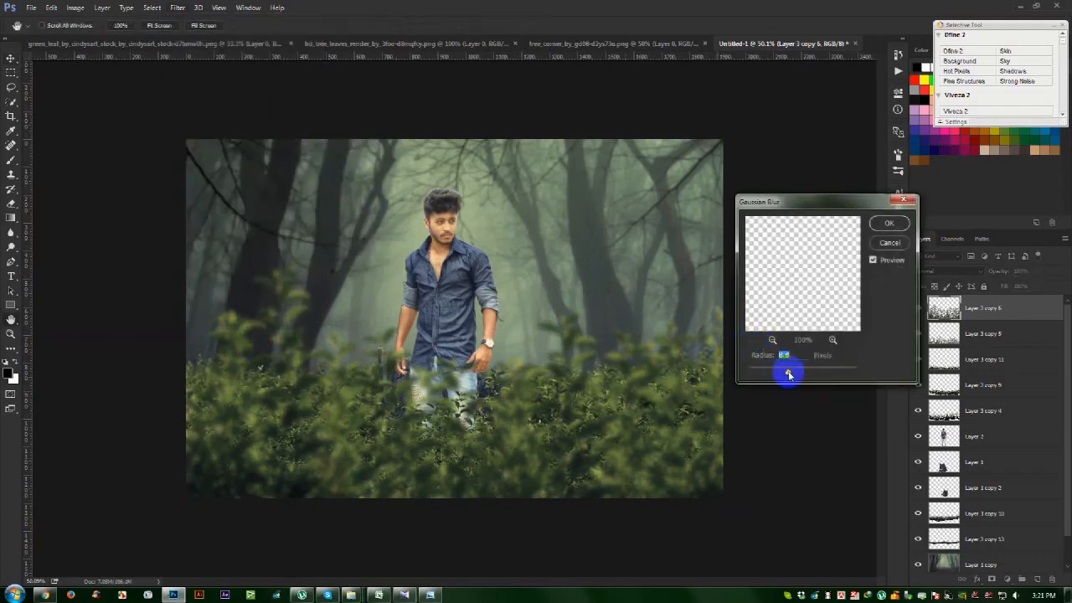
click(889, 223)
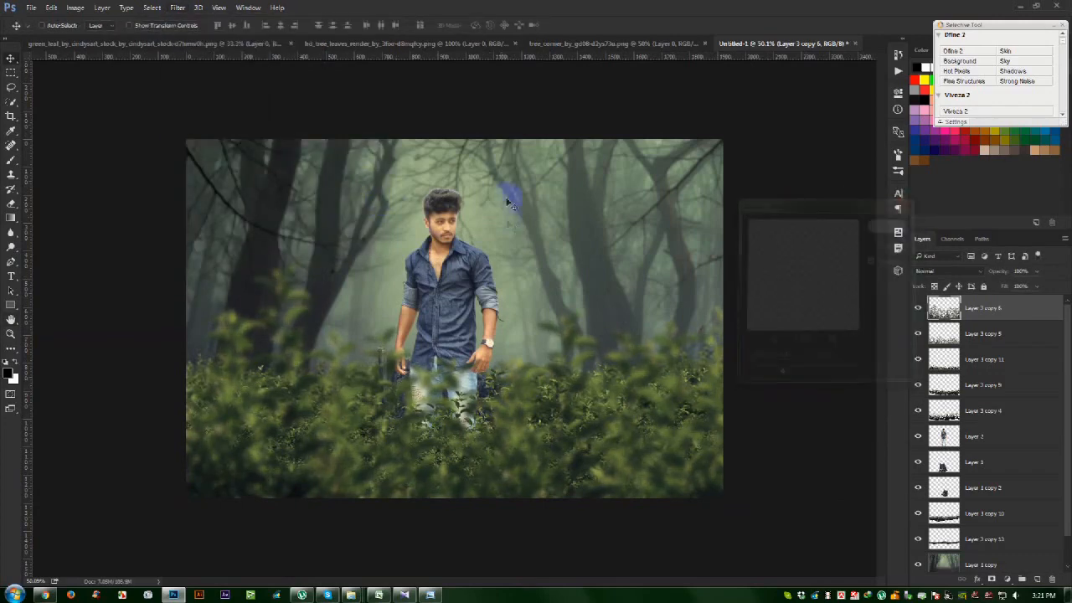
Load the man's outline on Layer 2 as a selection and contract it by 1 pixel
scroll(423, 224, up, 1)
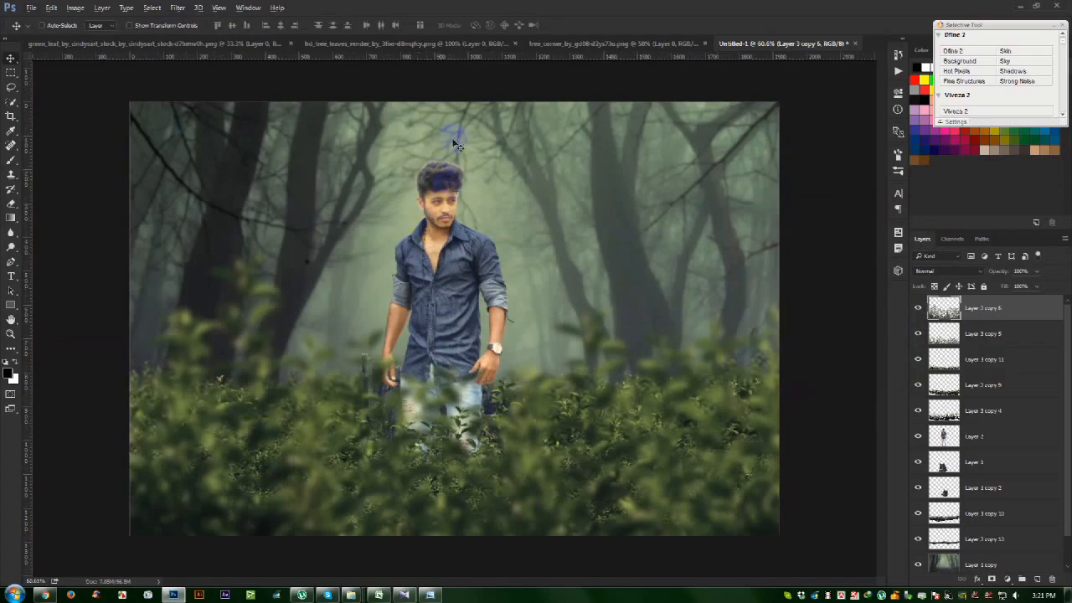
scroll(456, 146, up, 3)
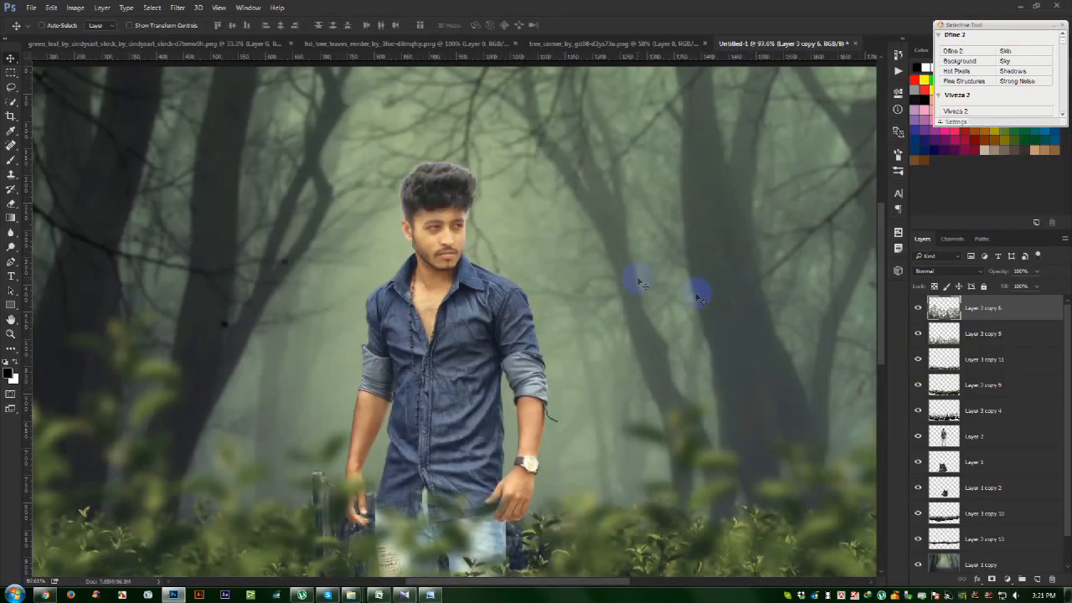
click(959, 439)
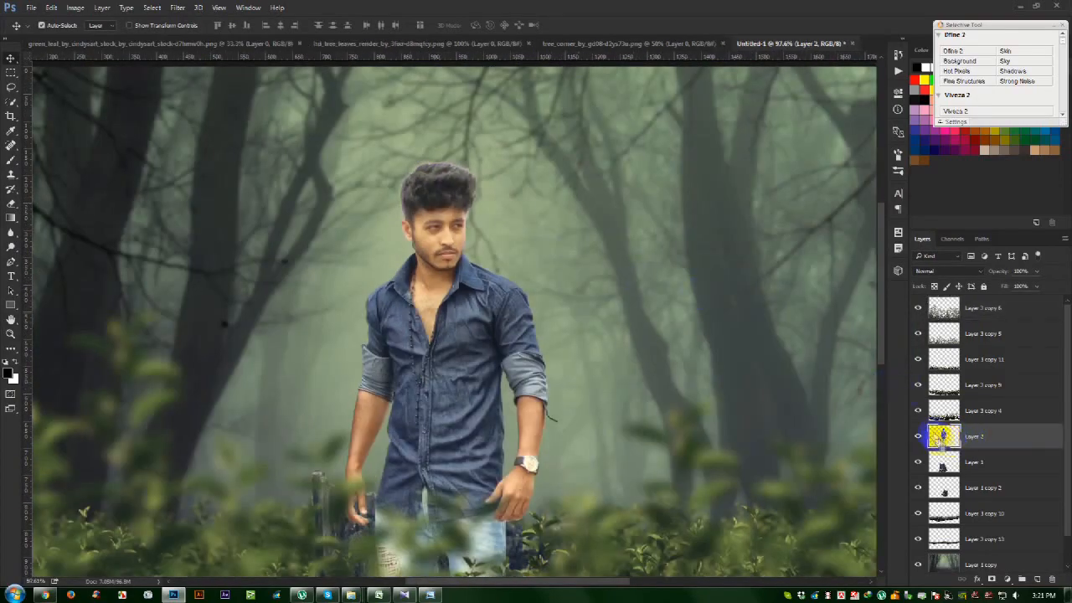
click(151, 8)
mouse_move(178, 158)
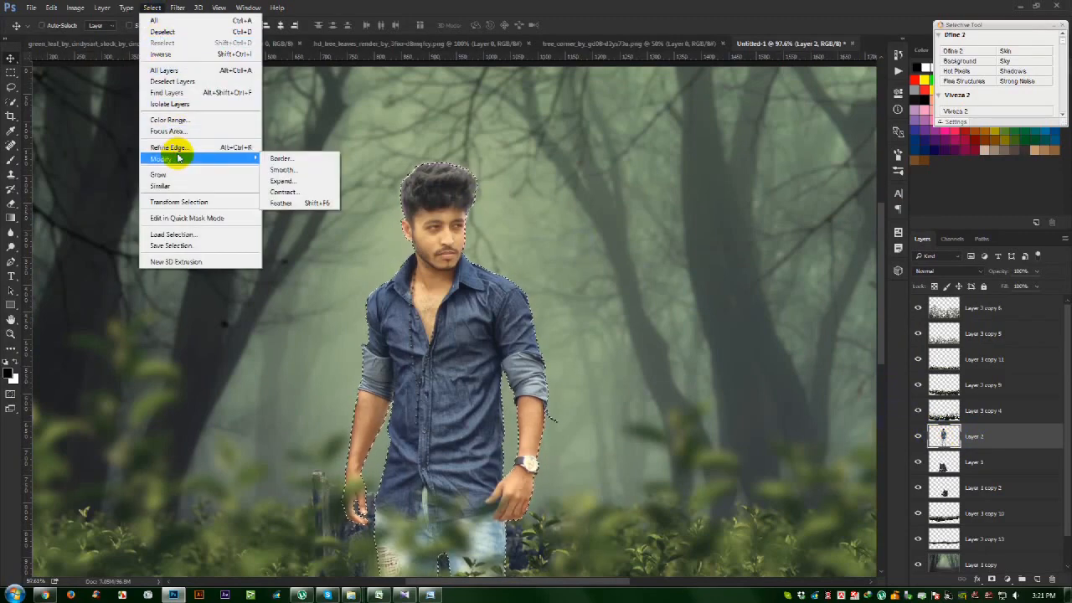
click(301, 193)
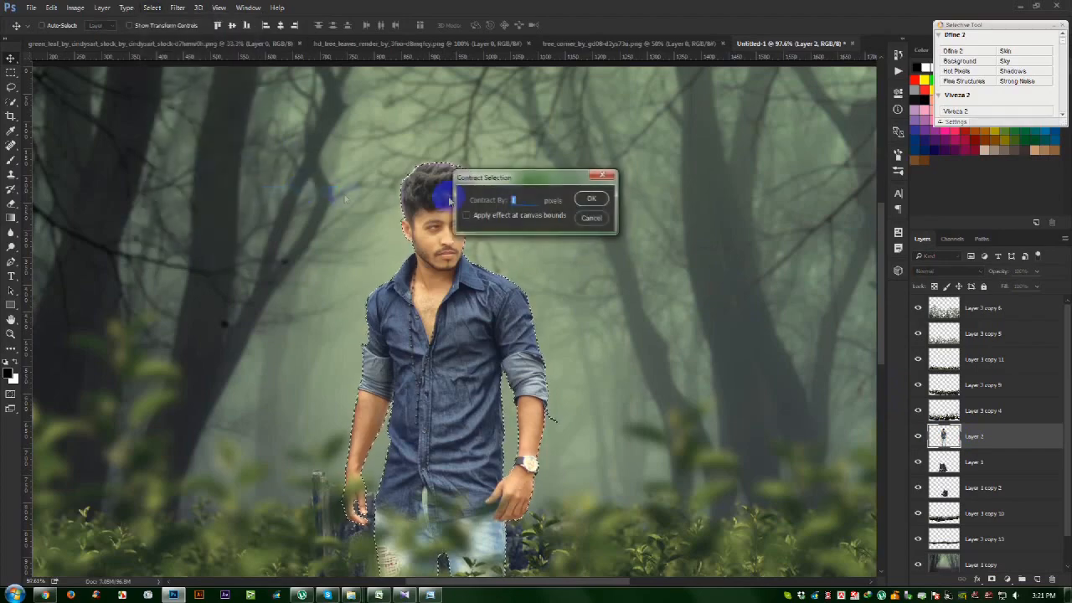
click(589, 200)
Add a layer mask to Layer 2 from the contracted selection to trim the fringe around the man
scroll(411, 144, up, 10)
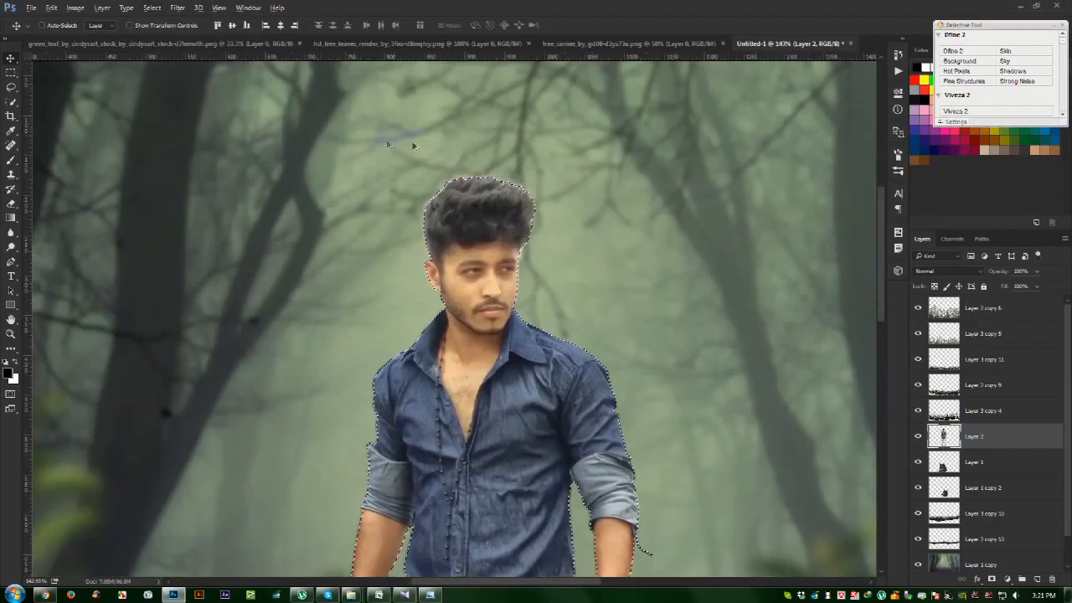
scroll(495, 225, up, 5)
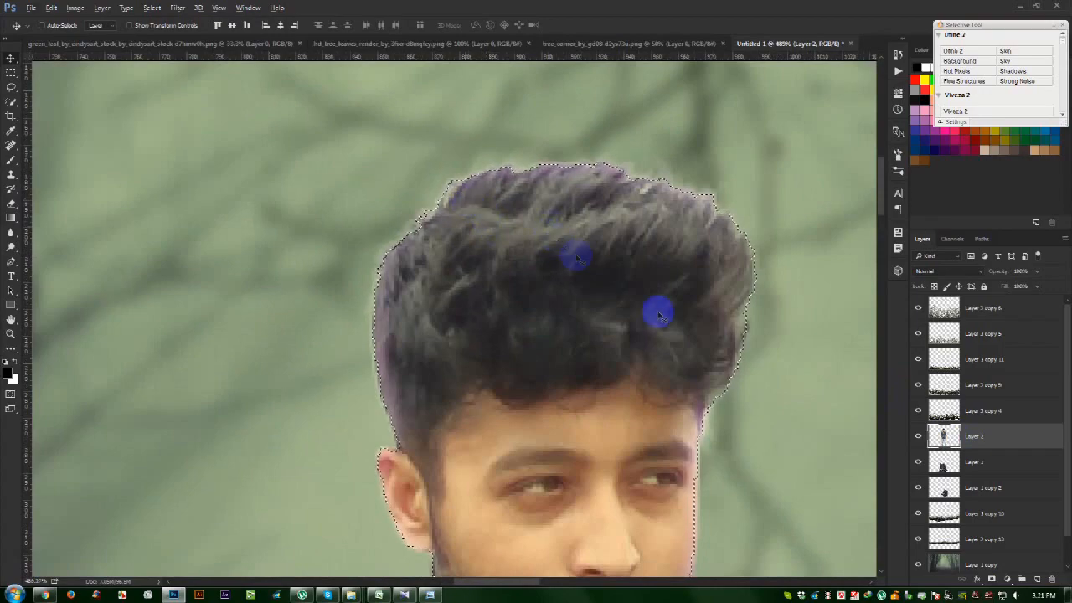
click(1007, 578)
click(485, 201)
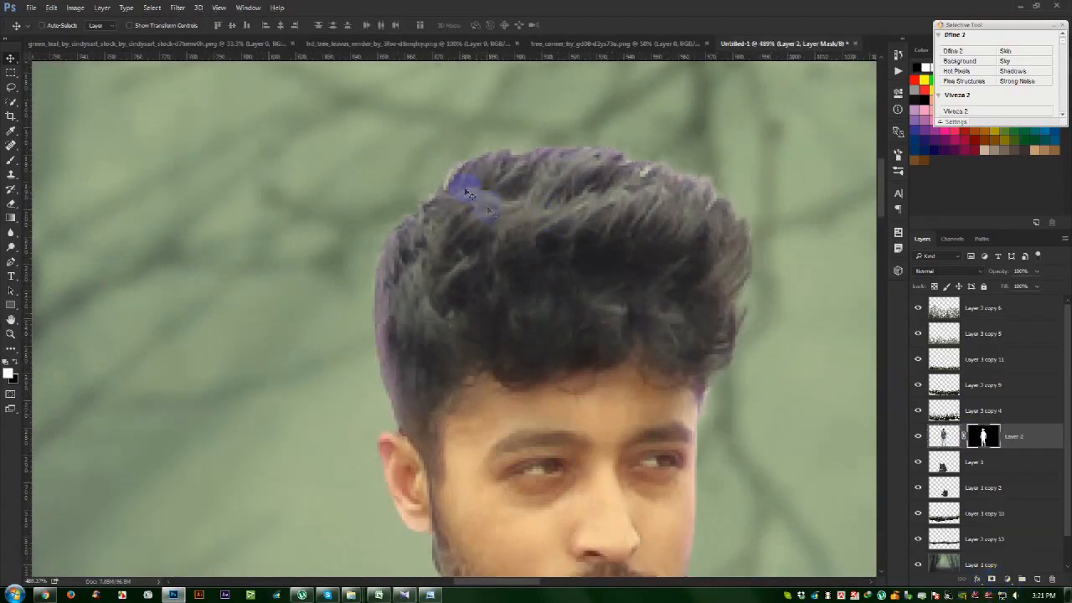
Move the large blurred foreground plants on Layer 3 copy 6 slightly down
scroll(485, 202, down, 15)
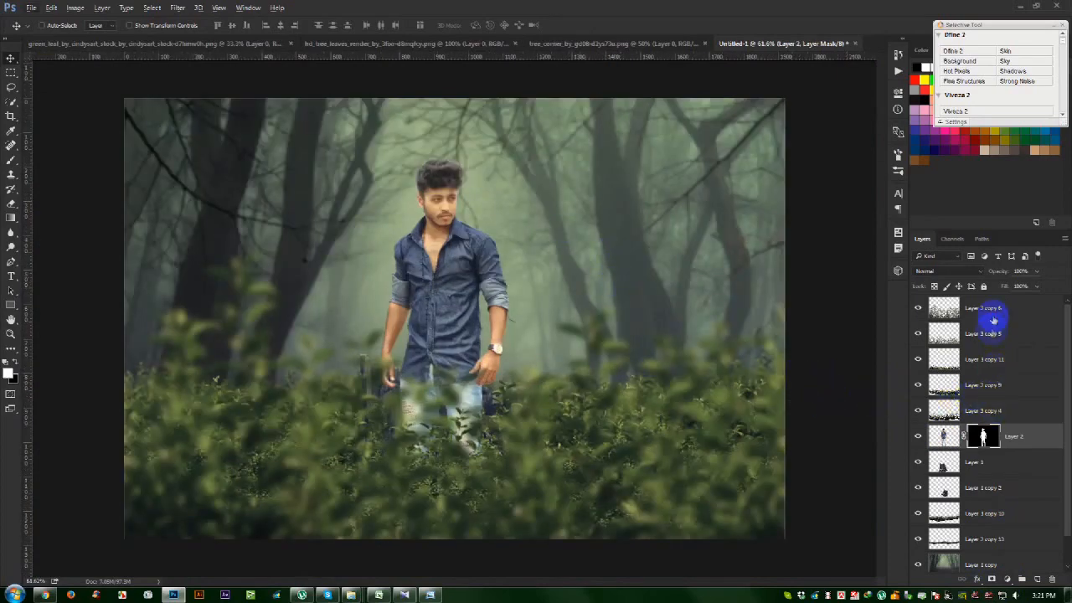
click(988, 309)
drag(737, 310, 727, 329)
Toggle the visibility of the individual plant rows above the man to examine which part of the foreground each one covers
click(969, 394)
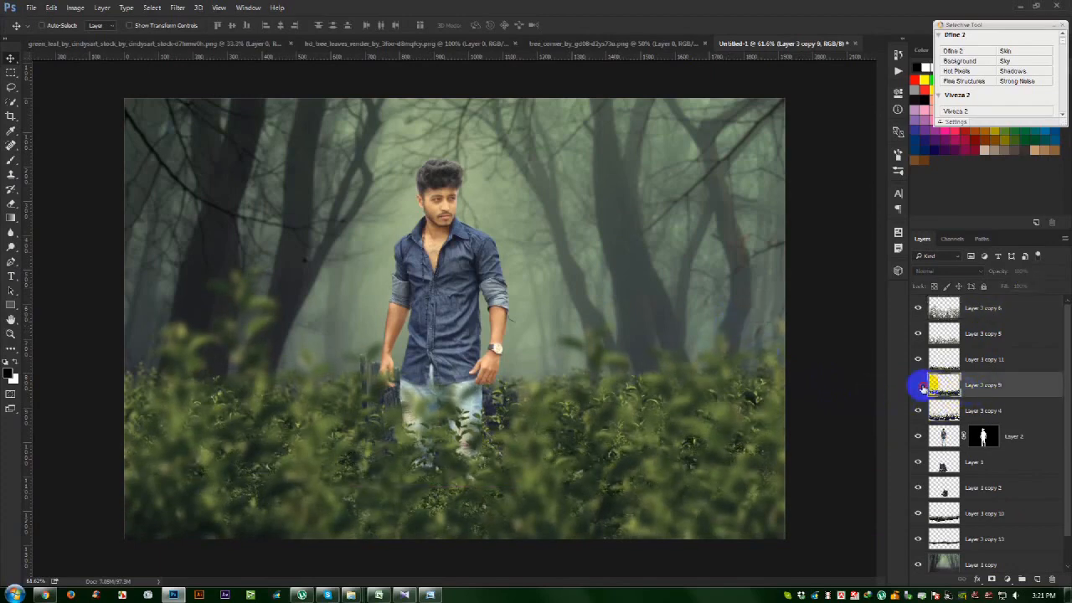
click(922, 410)
click(922, 410)
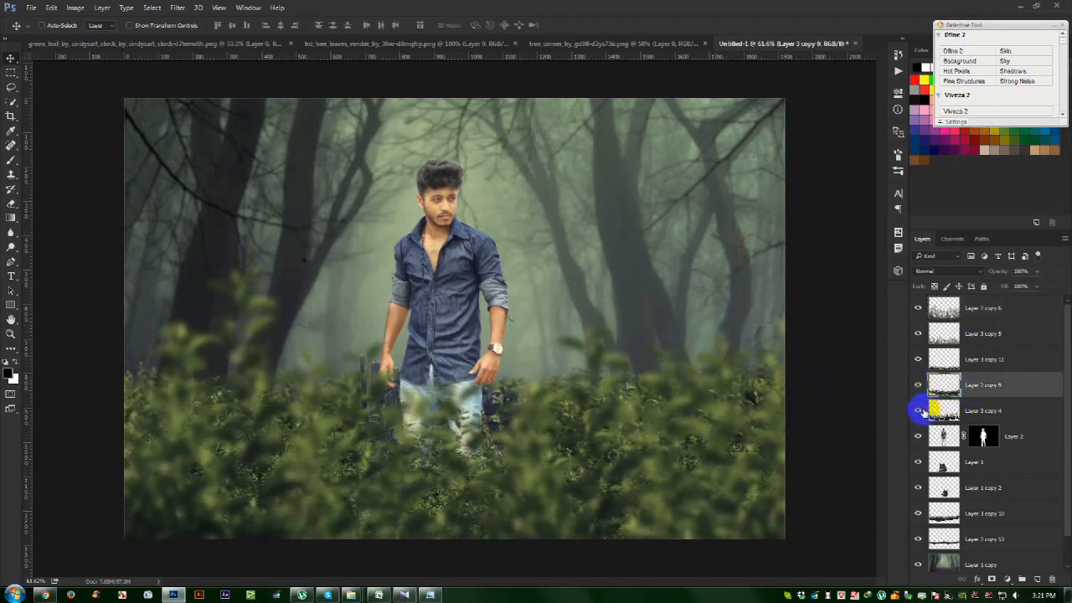
click(959, 362)
click(912, 336)
click(914, 335)
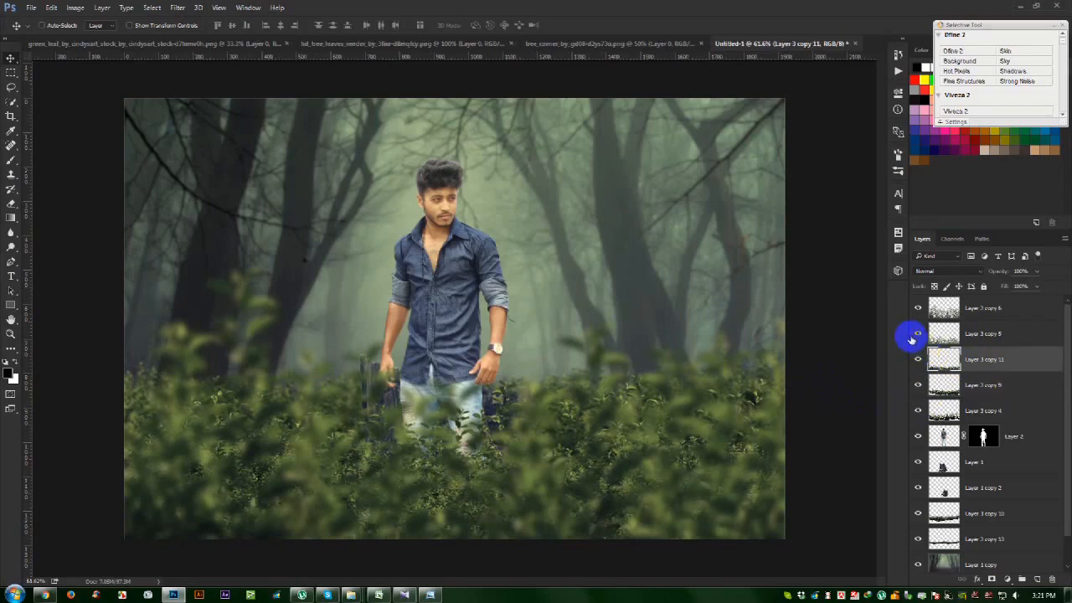
click(917, 360)
click(916, 360)
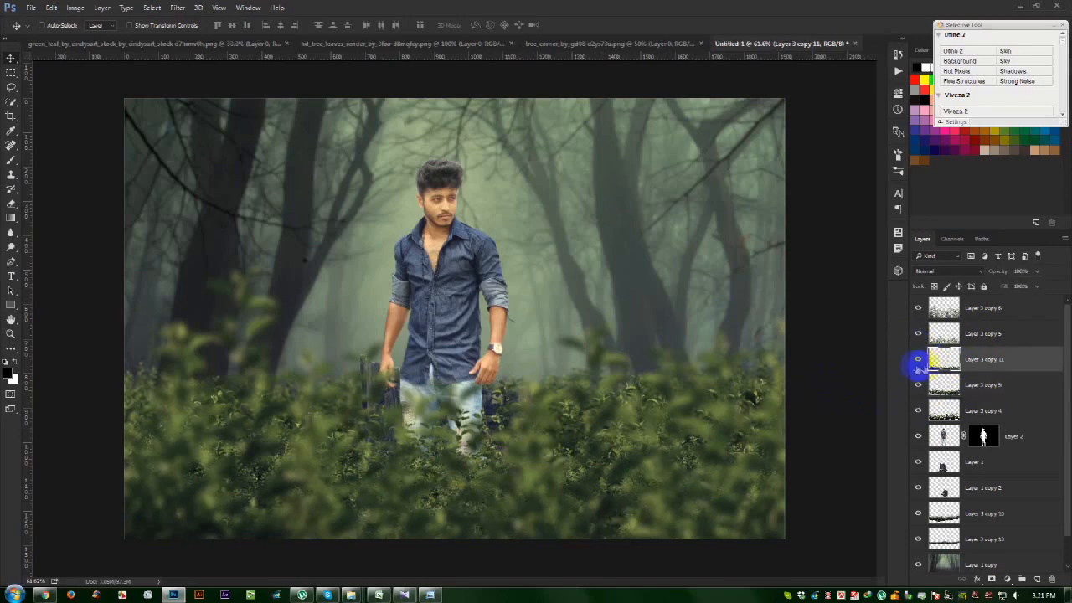
click(913, 385)
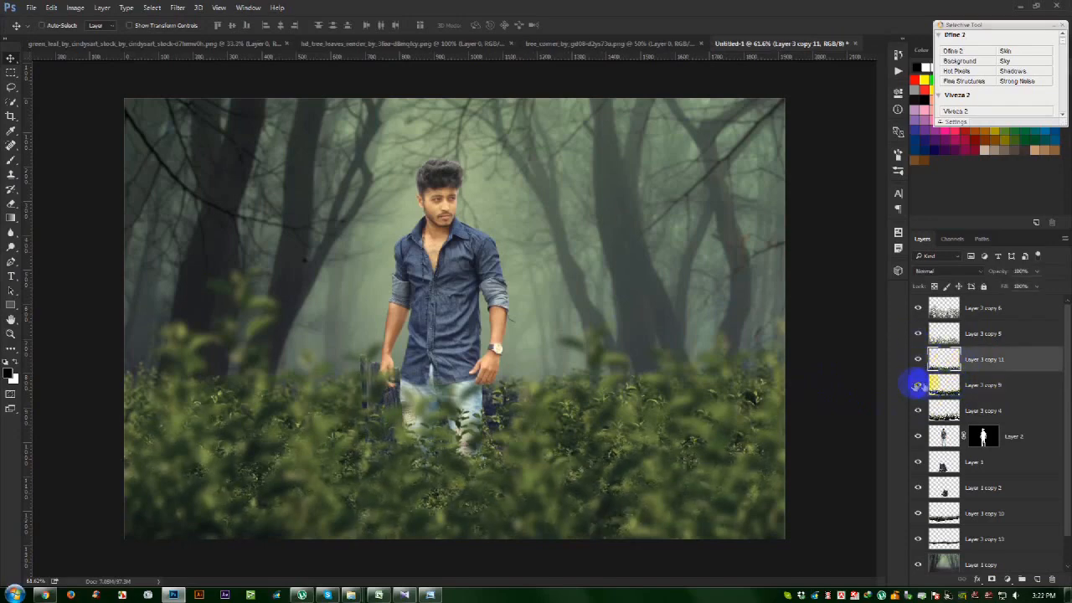
Apply a Gaussian Blur with a 2-pixel radius to the Layer 3 copy 11 plant row
click(178, 8)
mouse_move(206, 135)
click(356, 181)
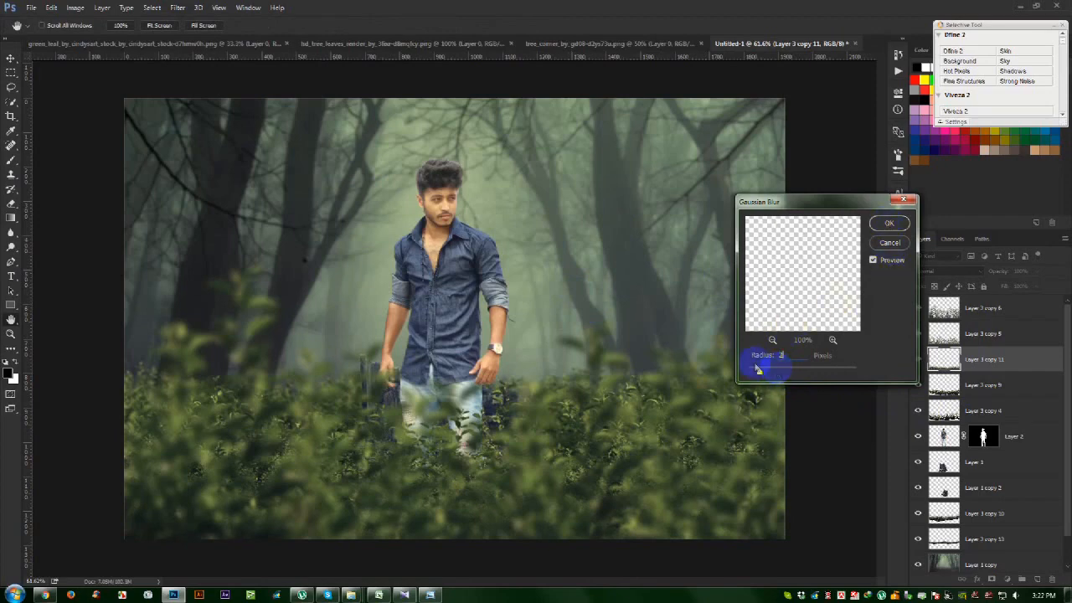
click(888, 223)
Apply a Gaussian Blur with a 0.9-pixel radius to the Layer 3 copy 9 plant row
click(983, 385)
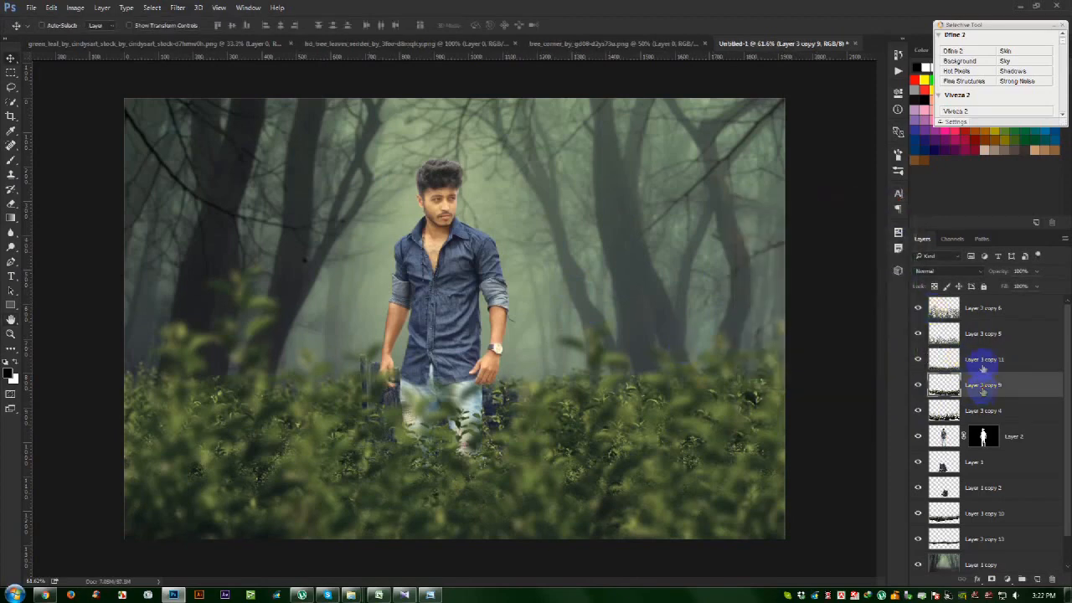
click(919, 335)
click(919, 334)
click(188, 10)
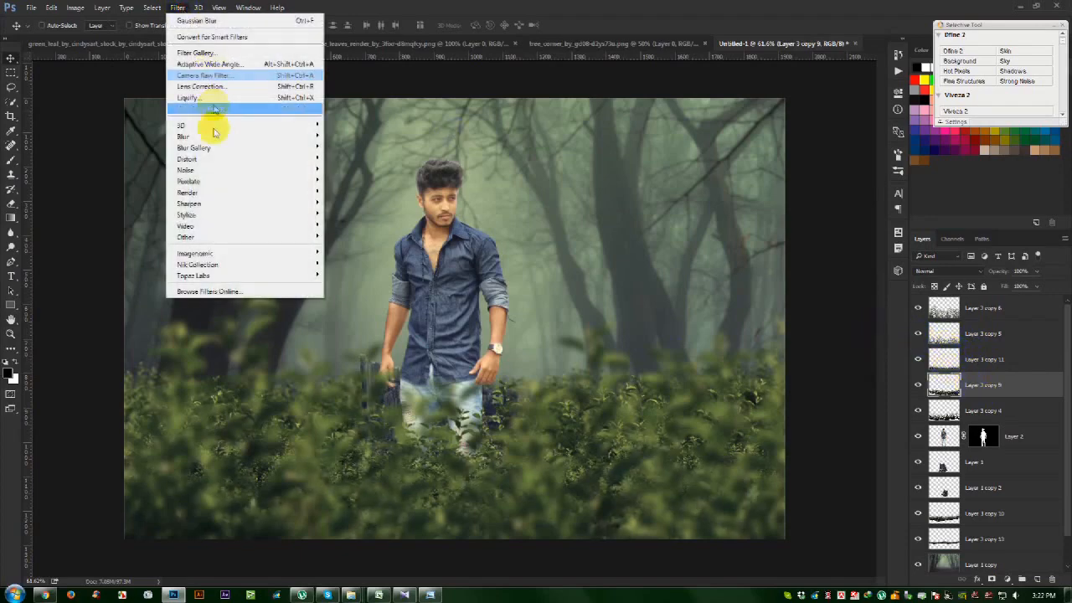
mouse_move(243, 136)
click(349, 182)
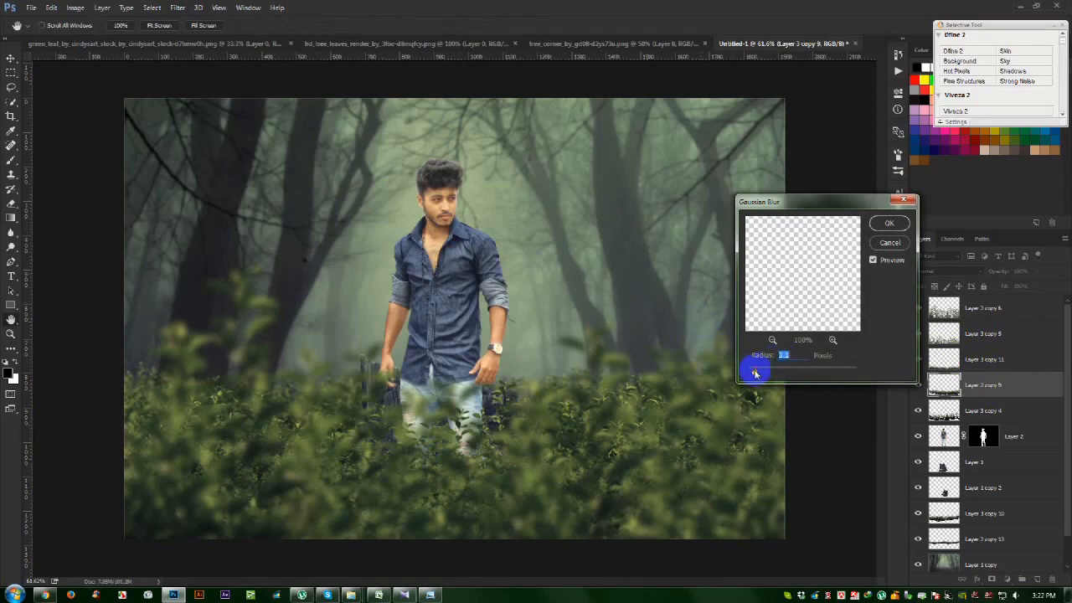
click(884, 223)
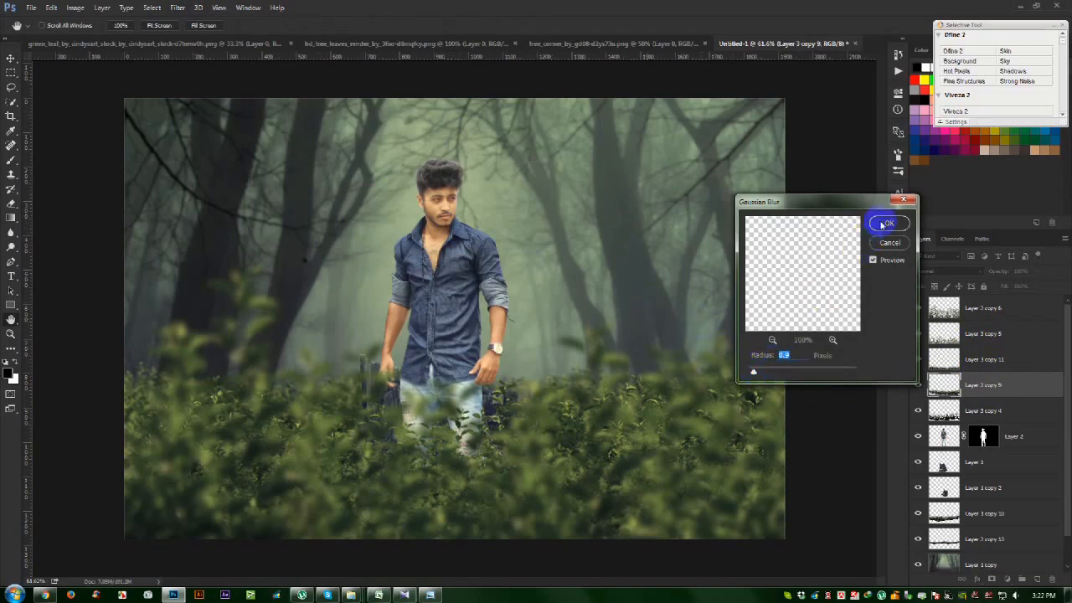
click(870, 226)
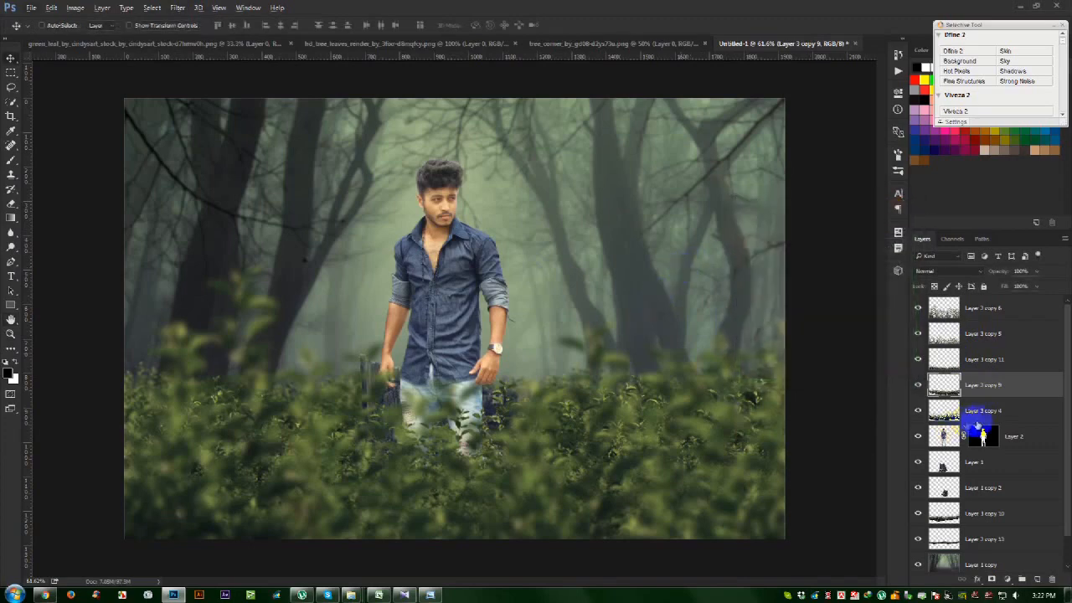
Toggle the visibility of the Layer 3 copy 4 plants and the forest background layer to examine what each contributes
click(918, 412)
click(919, 412)
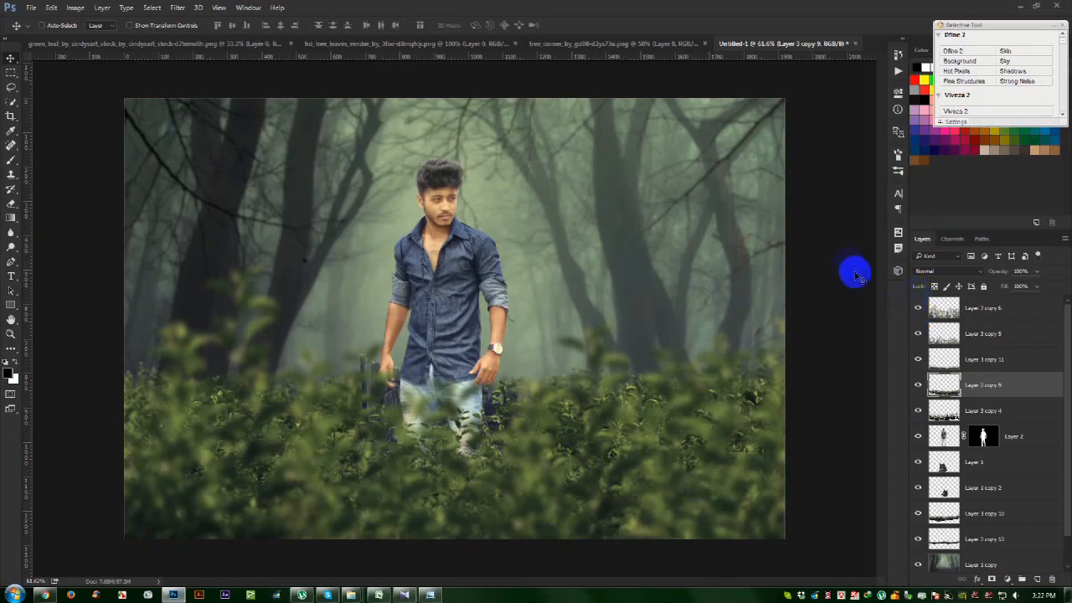
scroll(981, 510, down, 1)
click(978, 538)
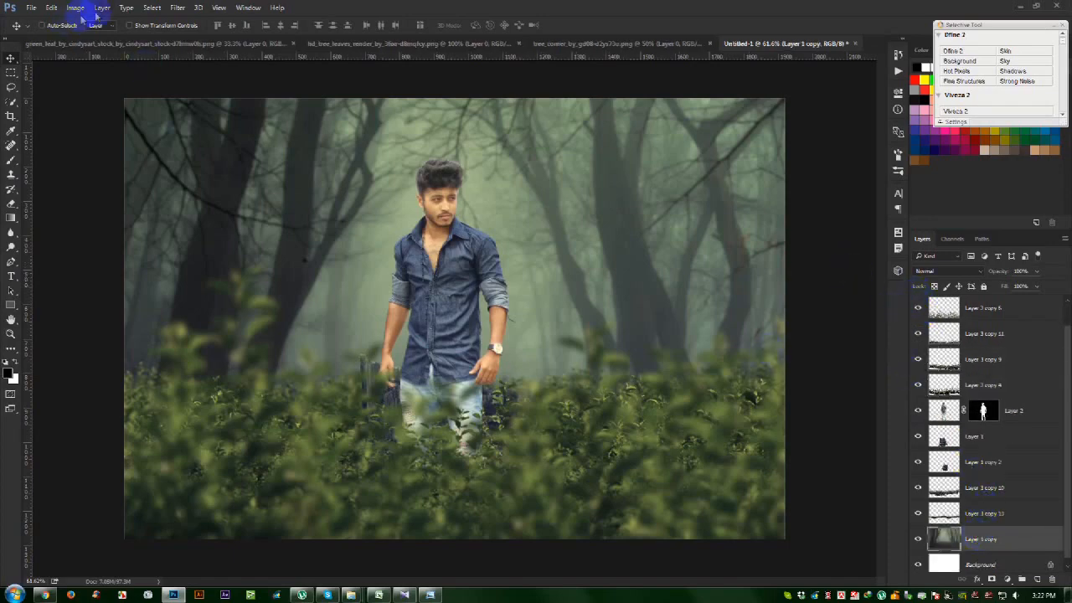
click(917, 539)
click(917, 539)
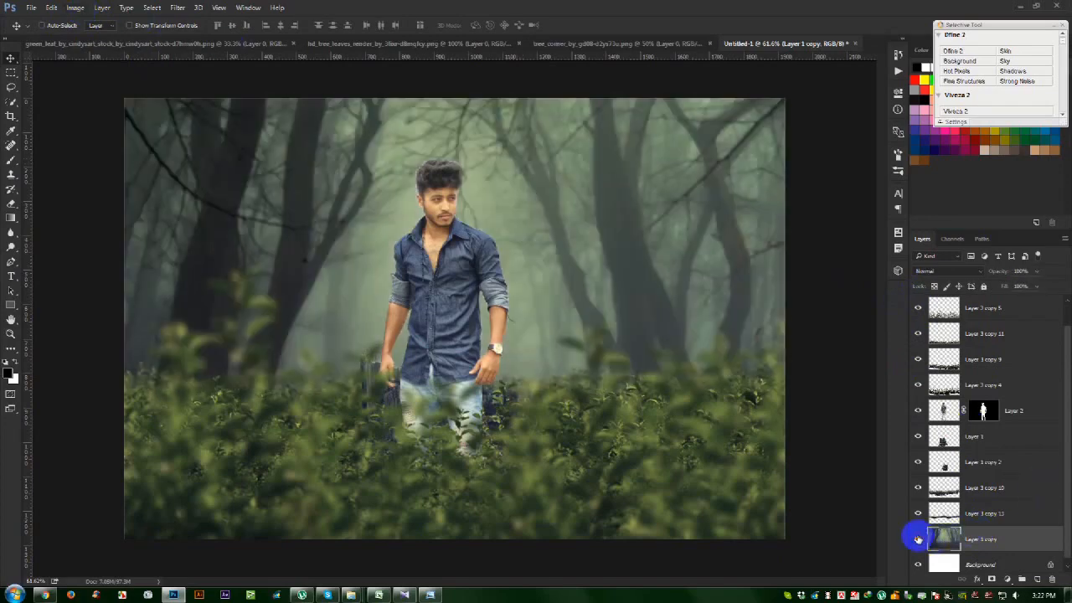
Add a gradient fill layer above Layer 3 copy 10, set to the Radial style and reversed
click(921, 488)
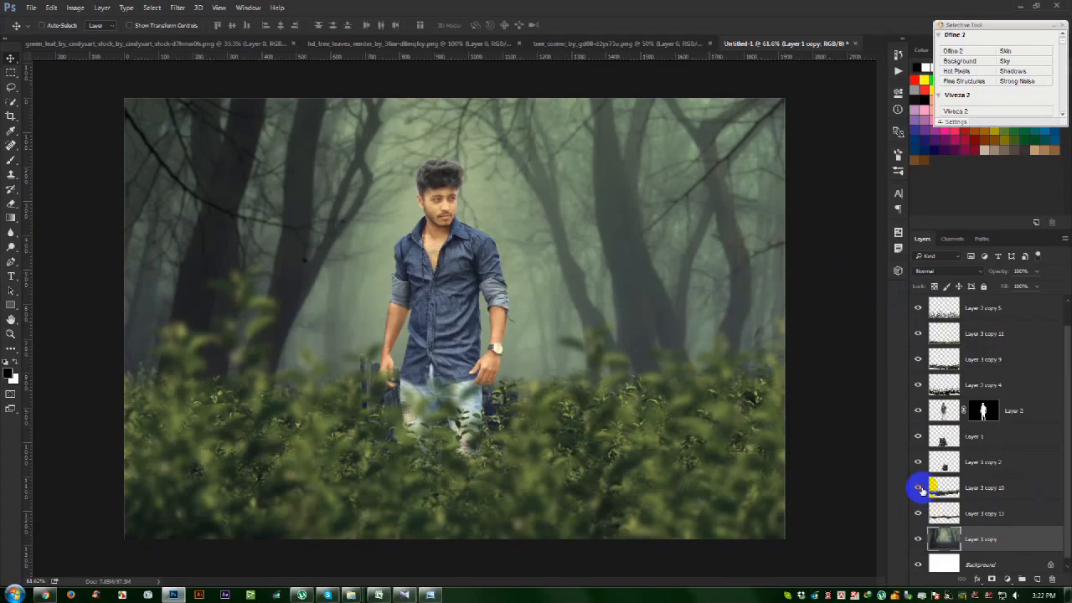
click(1006, 579)
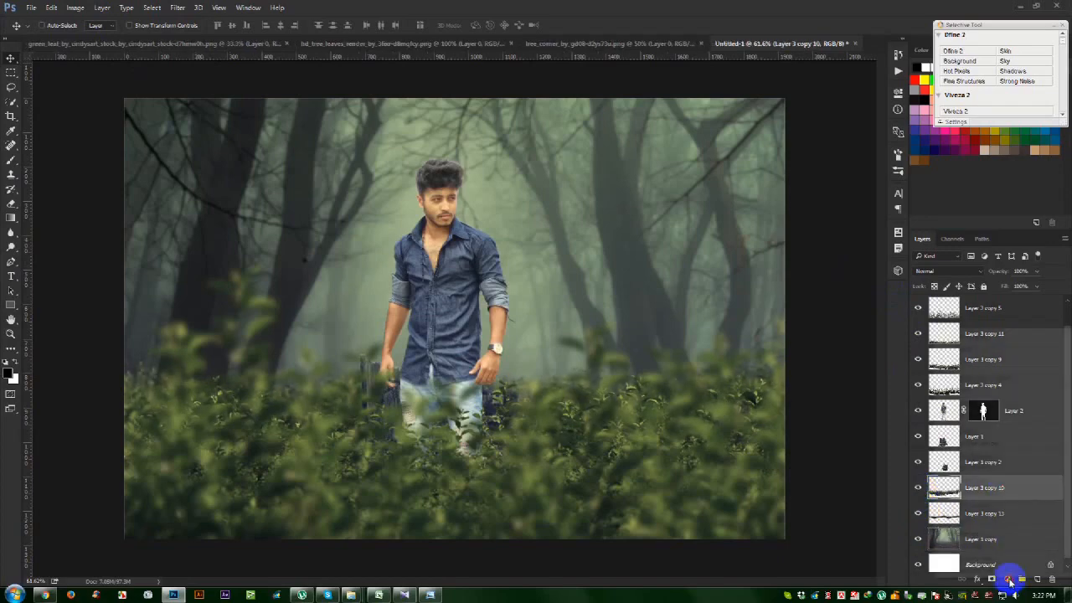
click(967, 347)
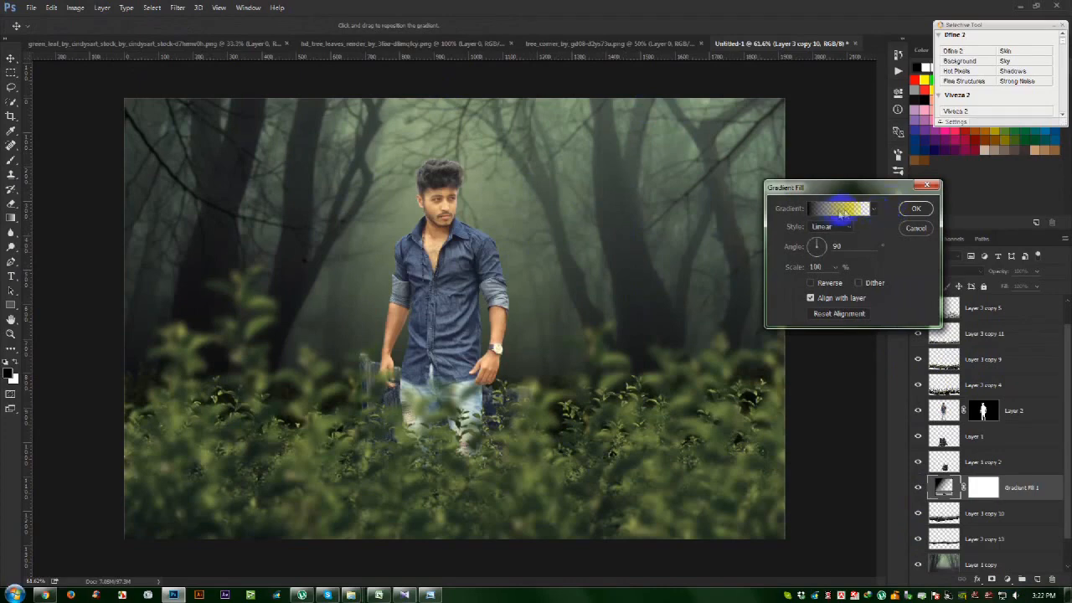
click(873, 210)
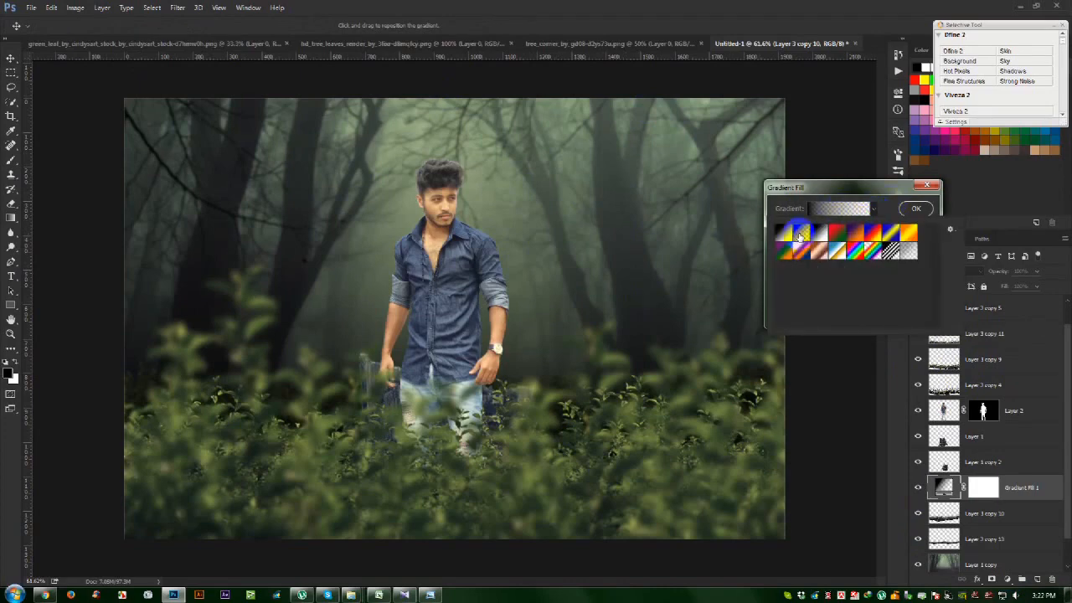
click(826, 192)
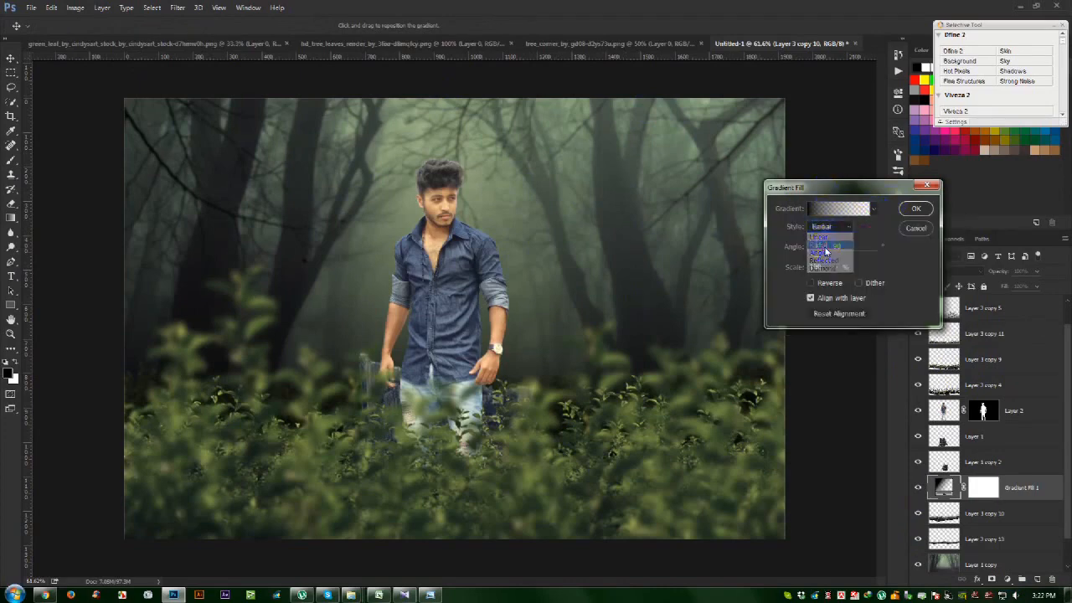
click(818, 244)
click(828, 283)
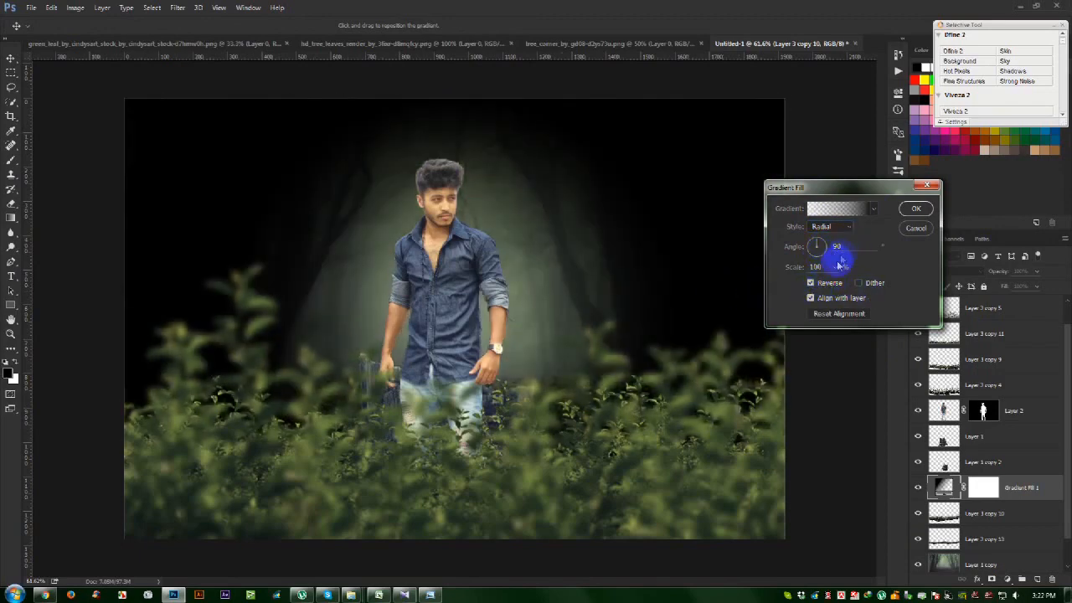
Set the gradient fill's angle to 0 and its scale to 221% for a soft dark vignette
text(0)
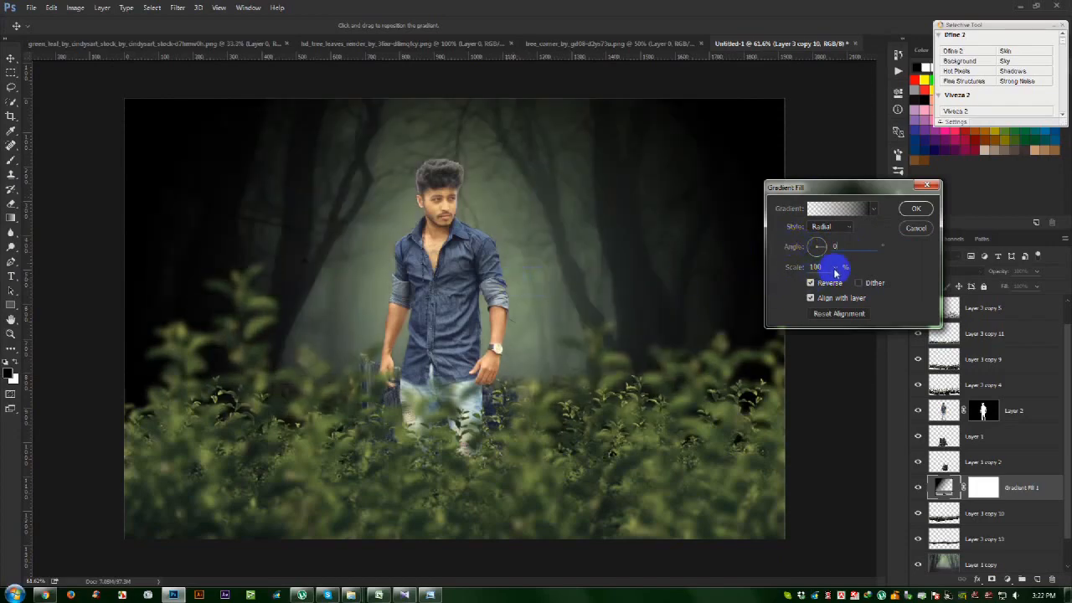
drag(837, 283, 840, 285)
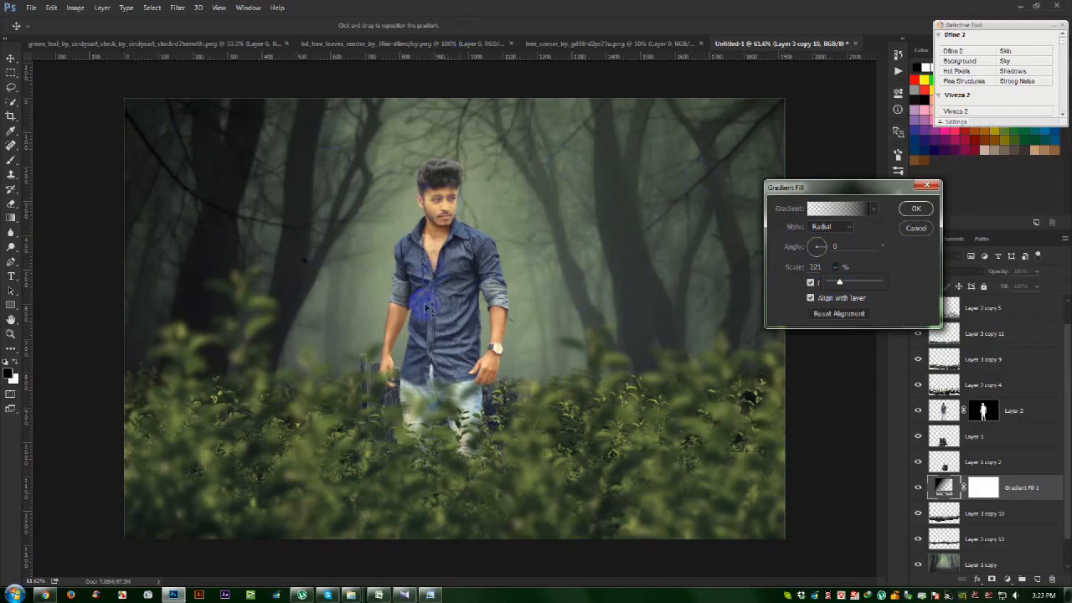
click(913, 206)
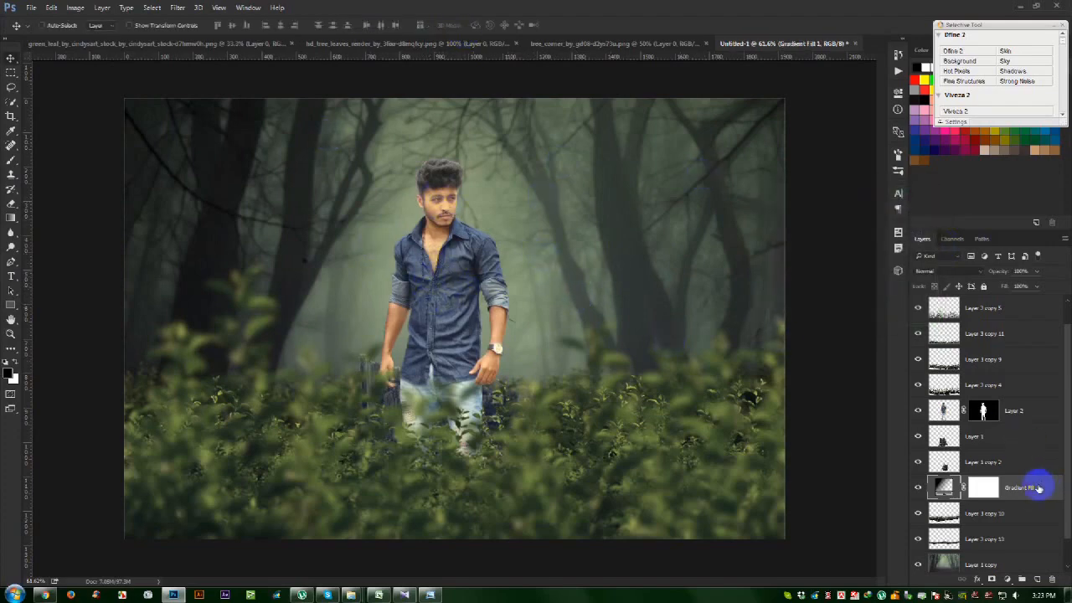
Add a layer above the gradient fill and place the orange spark image Diwali2010-RSI_19_1 from the HELP FILE folder there
click(1037, 579)
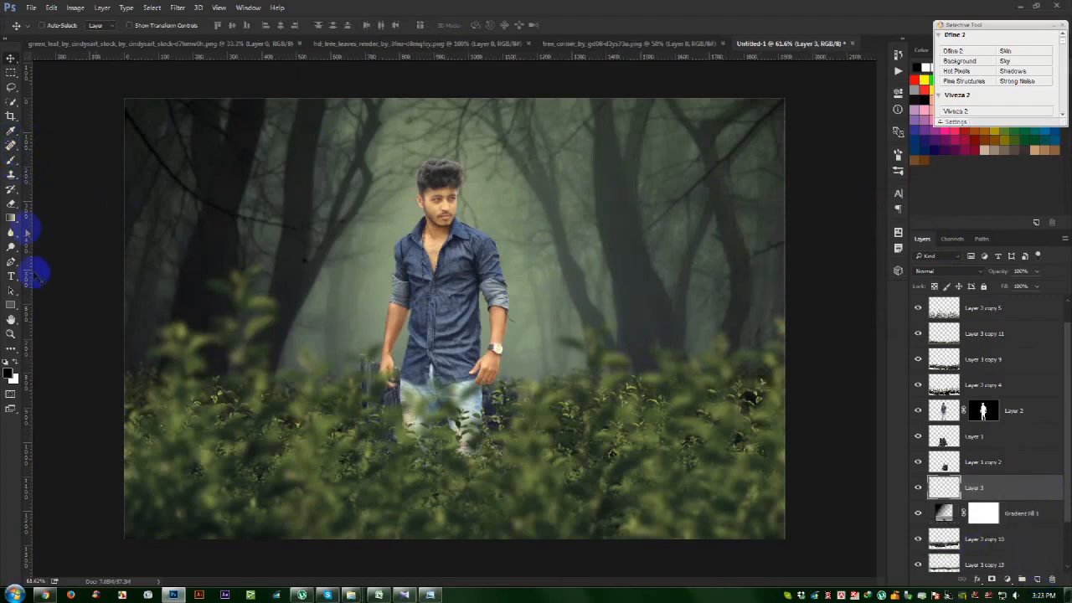
mouse_move(355, 590)
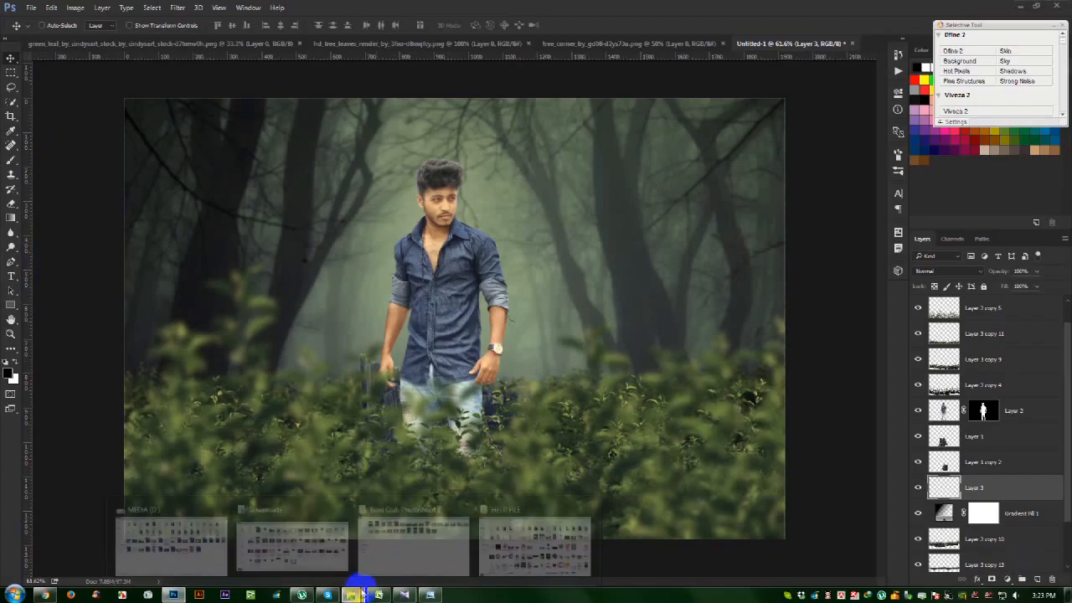
click(511, 544)
click(483, 326)
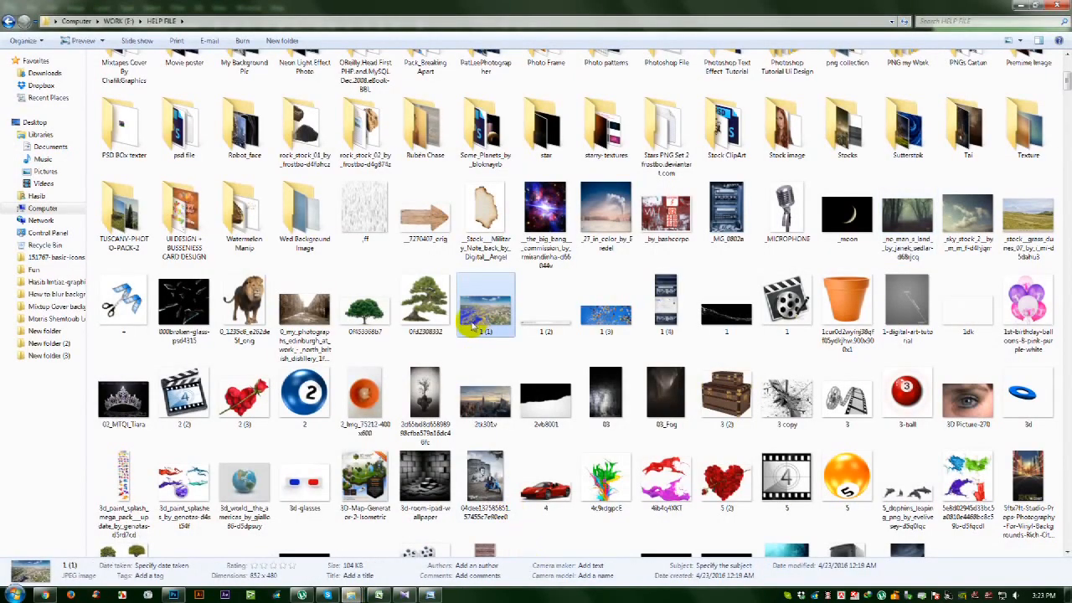
scroll(471, 318, down, 10)
click(304, 457)
drag(298, 509, 475, 273)
Enlarge the placed spark image beyond the canvas edges and position its bright centre behind the man
drag(735, 105, 843, 40)
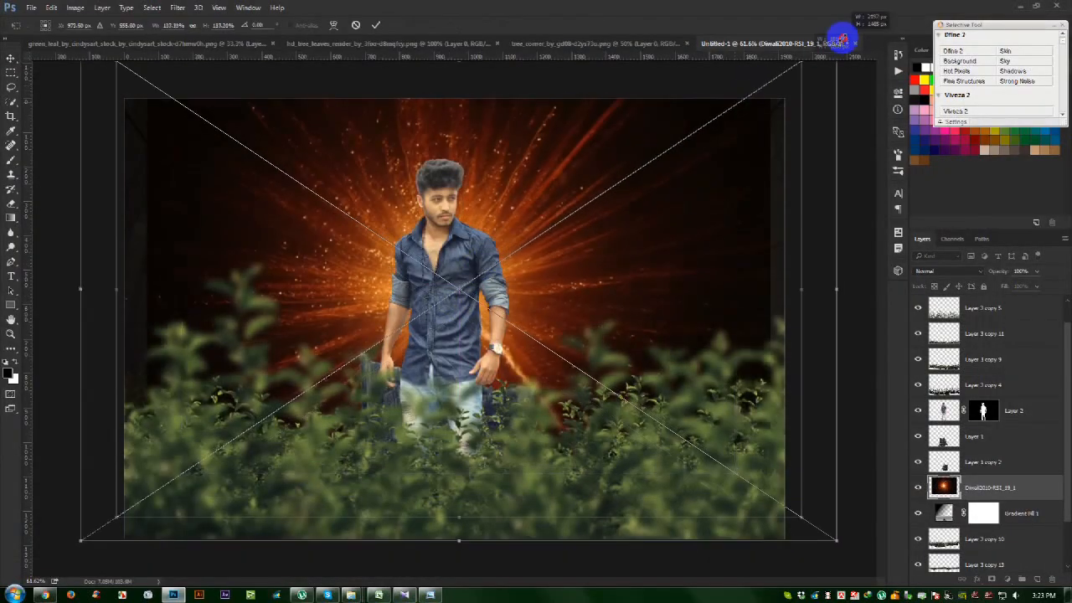
key(Return)
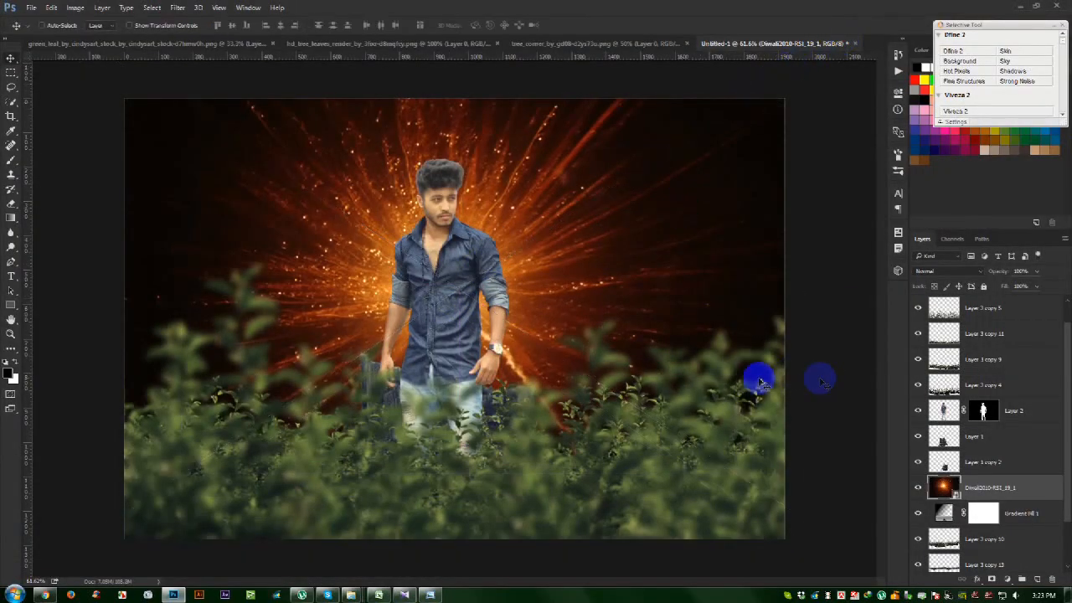
drag(631, 325, 640, 332)
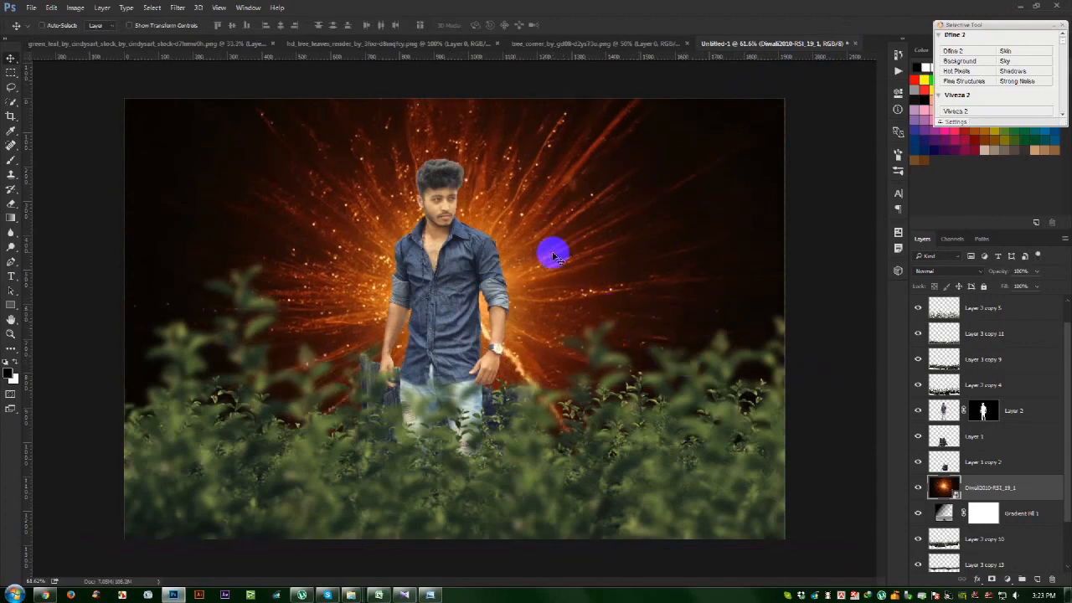
drag(381, 153, 452, 167)
Apply a Gaussian Blur with an 89.7-pixel radius to the spark image to turn it into a soft glow
click(177, 8)
mouse_move(199, 136)
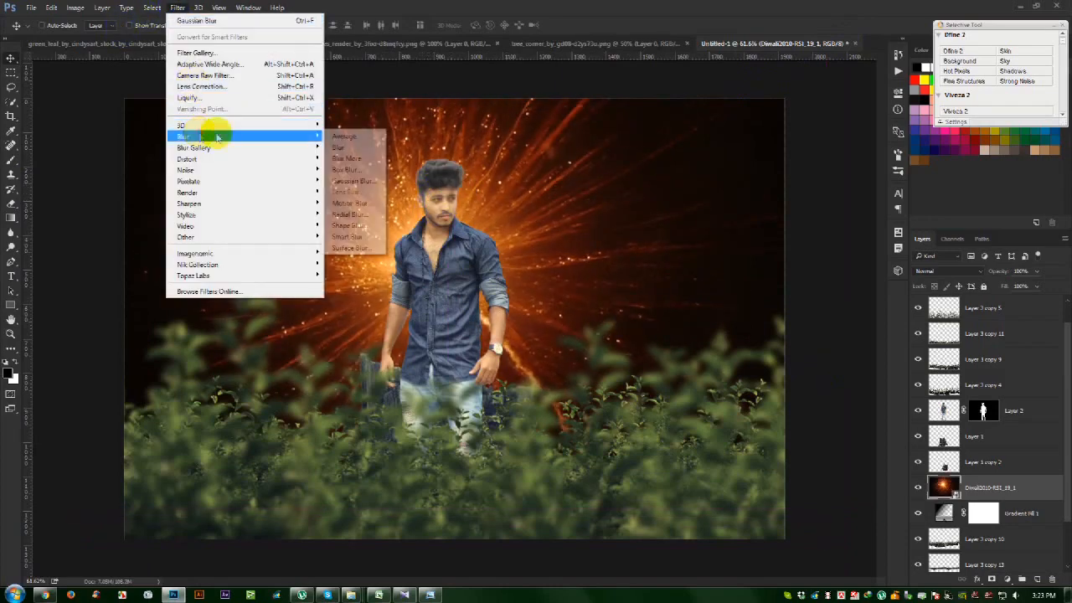
click(356, 180)
drag(780, 374, 813, 371)
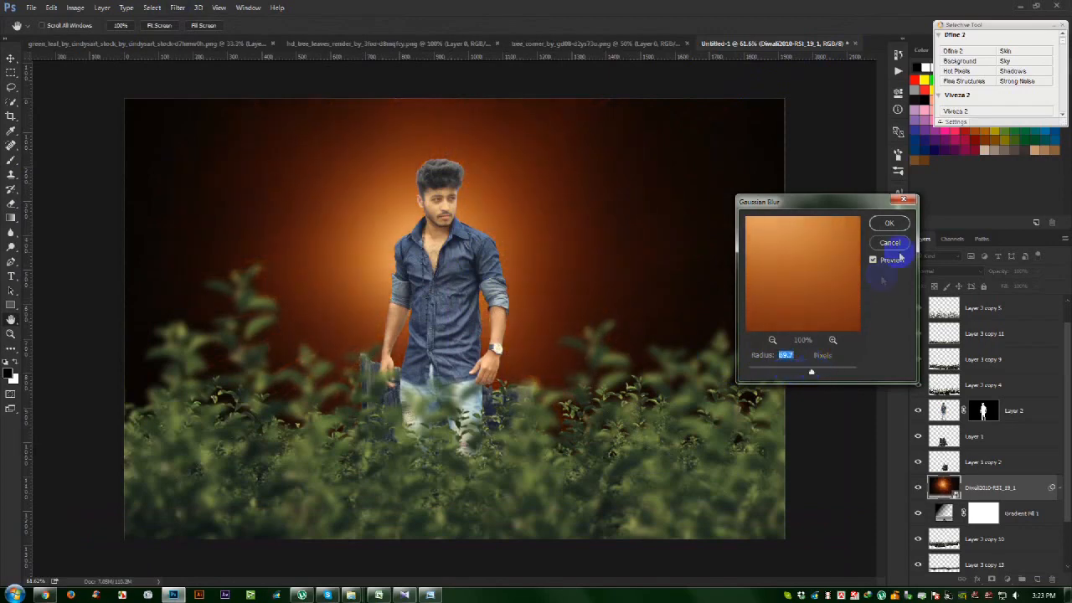
click(889, 224)
Set the glow layer's blend mode to Screen and reposition the glow behind the man
click(928, 273)
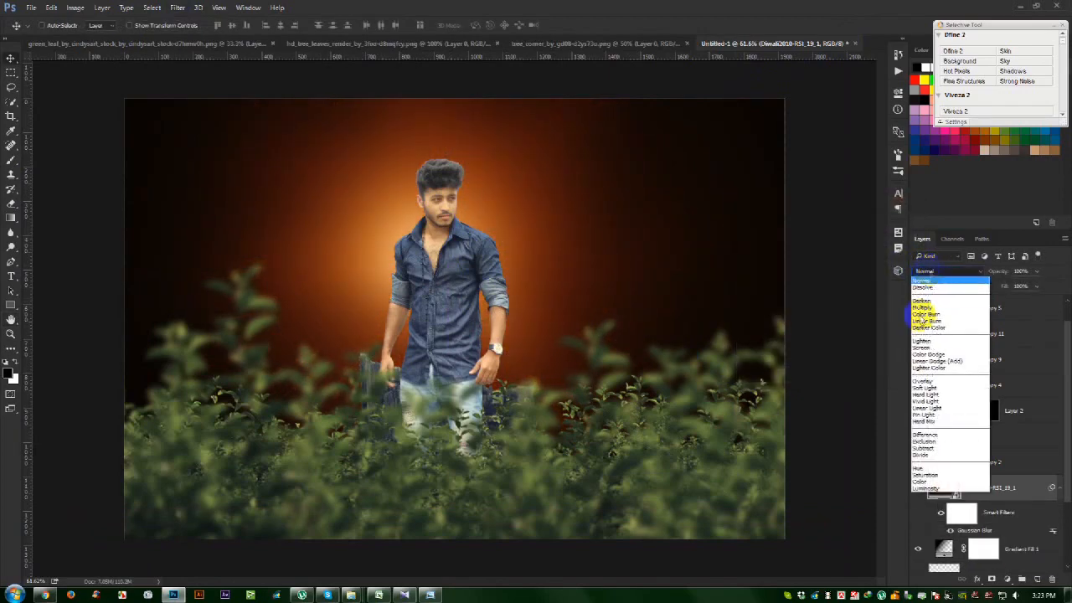
click(927, 351)
drag(565, 299, 486, 276)
Collapse the glow layer's smart filter list and rasterize the layer
click(1061, 493)
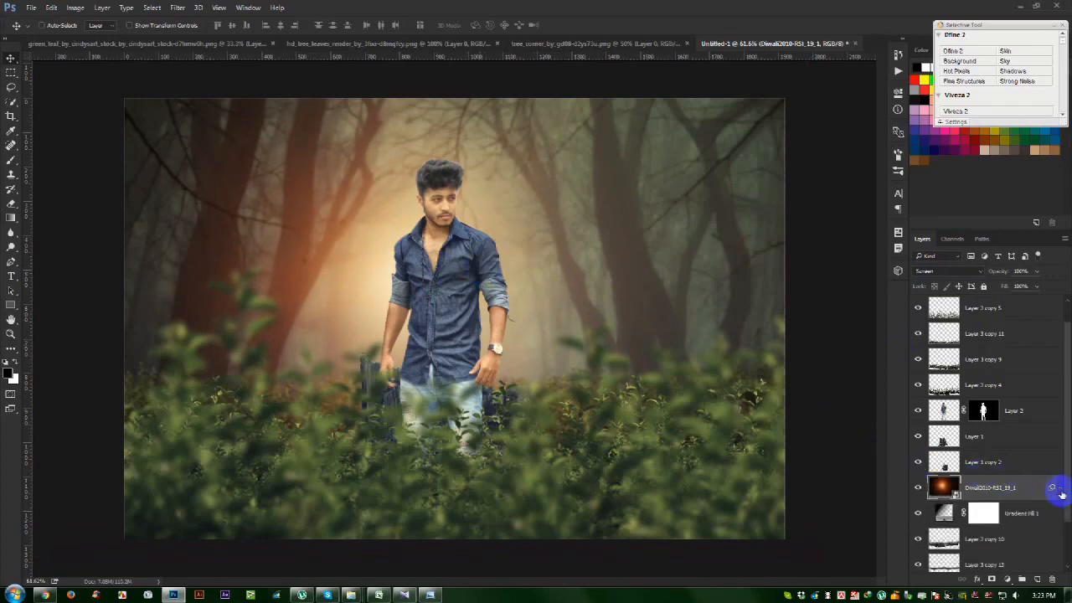
right_click(1029, 489)
click(944, 347)
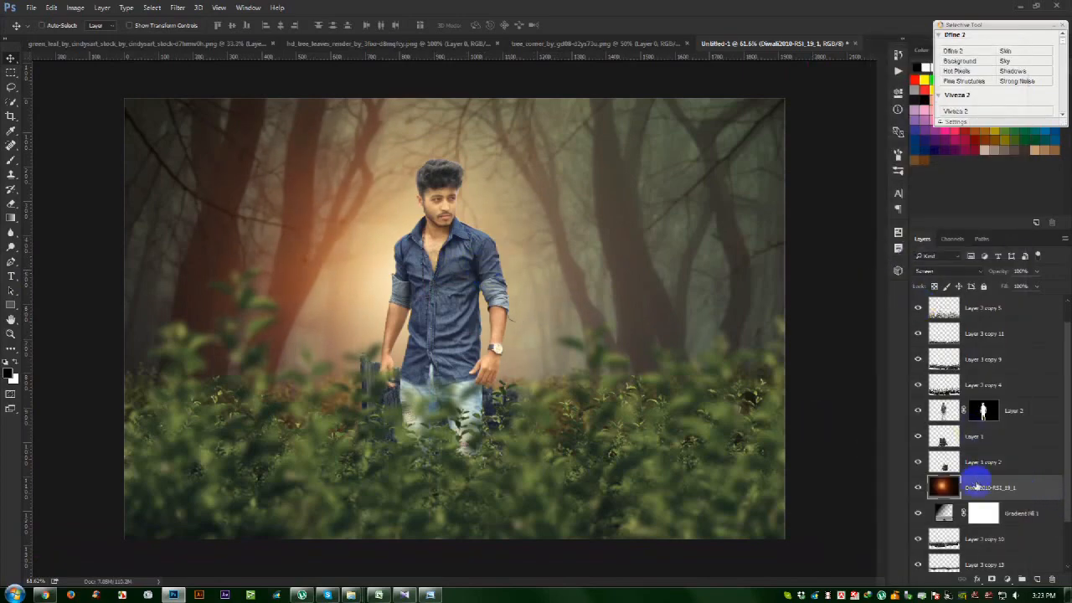
Shift the glow layer's hue to +39 with Hue/Saturation for a yellow-green light
click(75, 7)
mouse_move(88, 37)
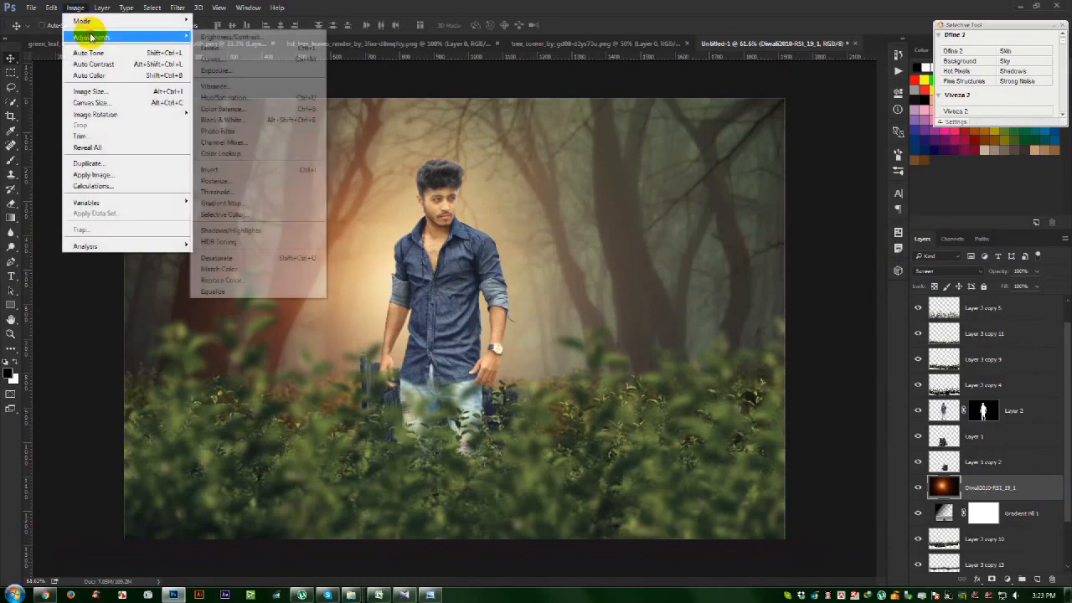
click(224, 98)
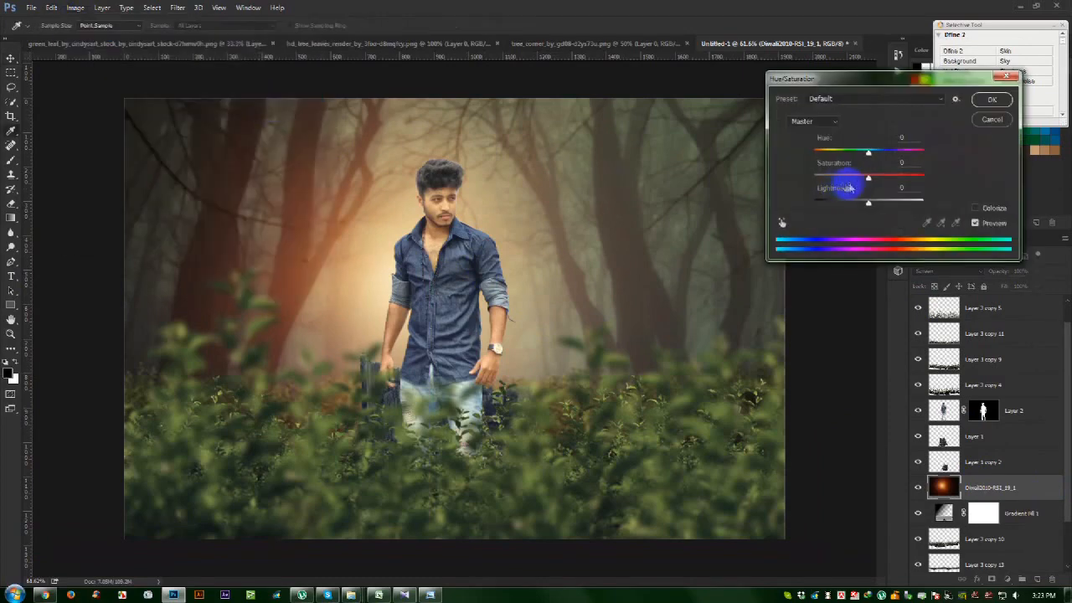
drag(870, 154, 894, 159)
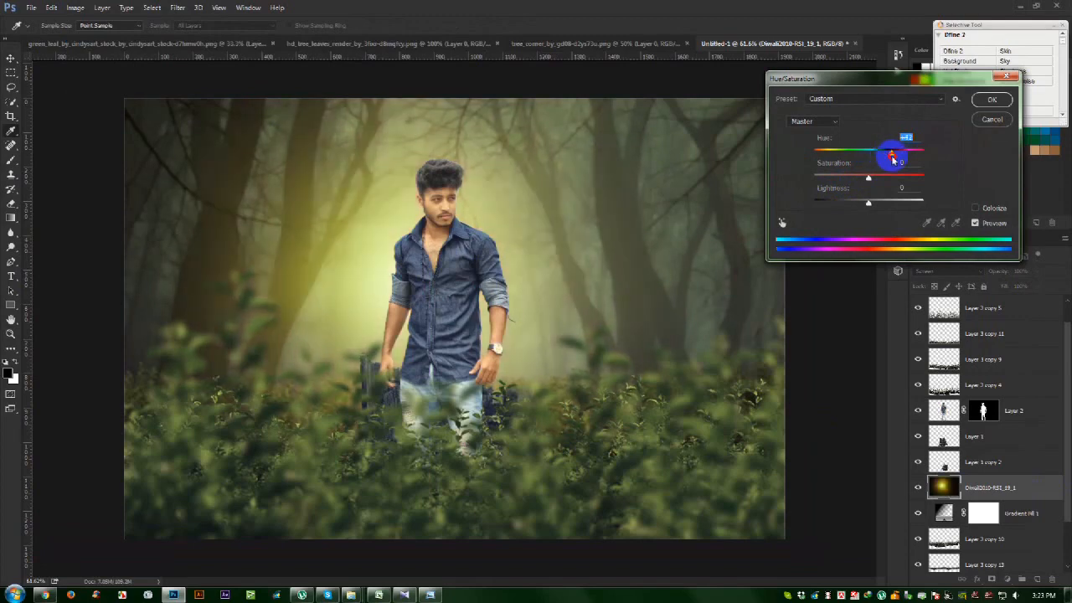
drag(898, 159, 872, 157)
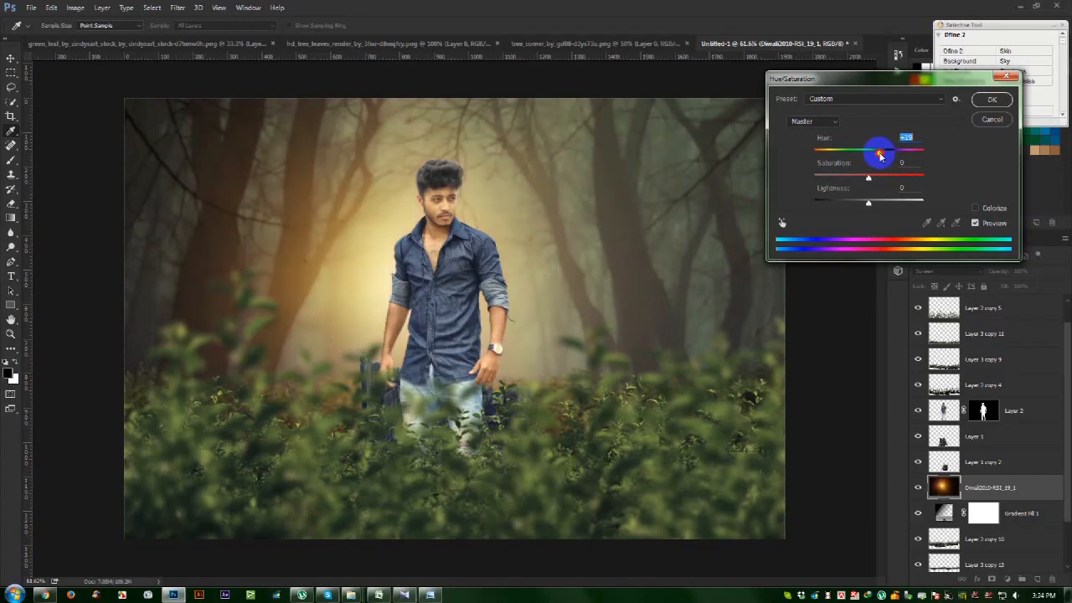
drag(885, 155, 888, 154)
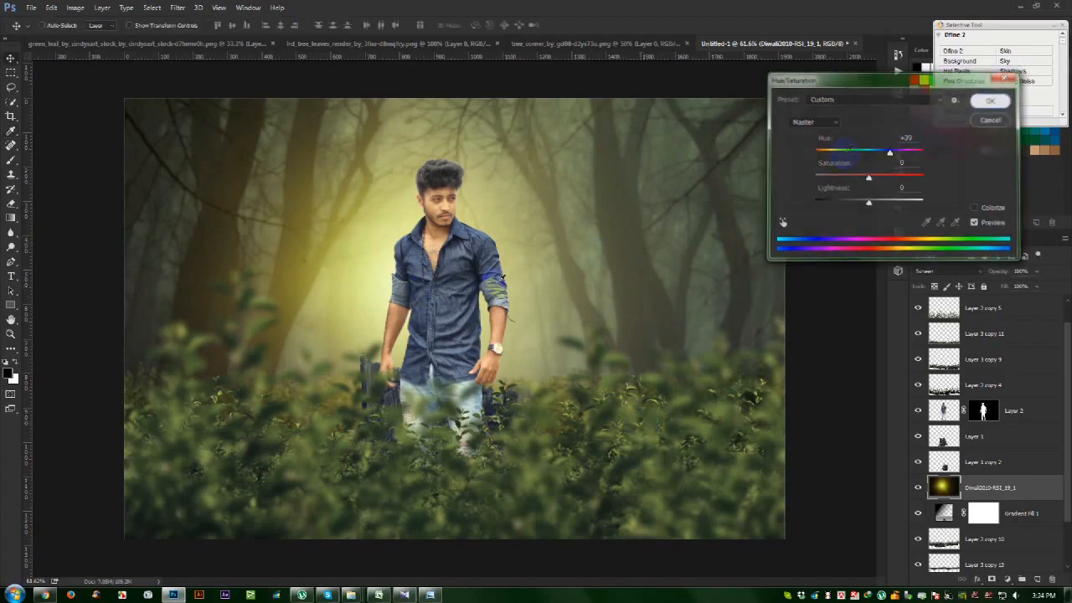
click(991, 99)
Nudge the glow slightly behind the man and set its layer opacity to 95%
key(v)
mouse_move(488, 292)
mouse_down()
mouse_move(500, 264)
mouse_move(500, 291)
mouse_up()
drag(1005, 273, 995, 273)
click(629, 417)
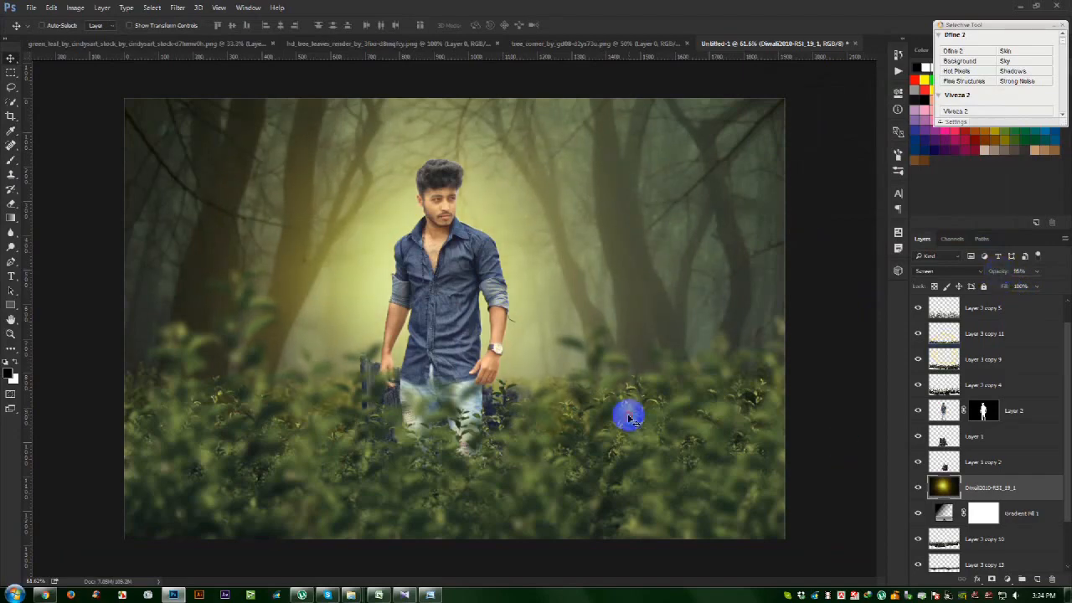
drag(630, 417, 636, 418)
Duplicate the yellow-green glow layer above the man's layer and scale the copy down over his shoulder
drag(936, 490, 971, 404)
key(ctrl+t)
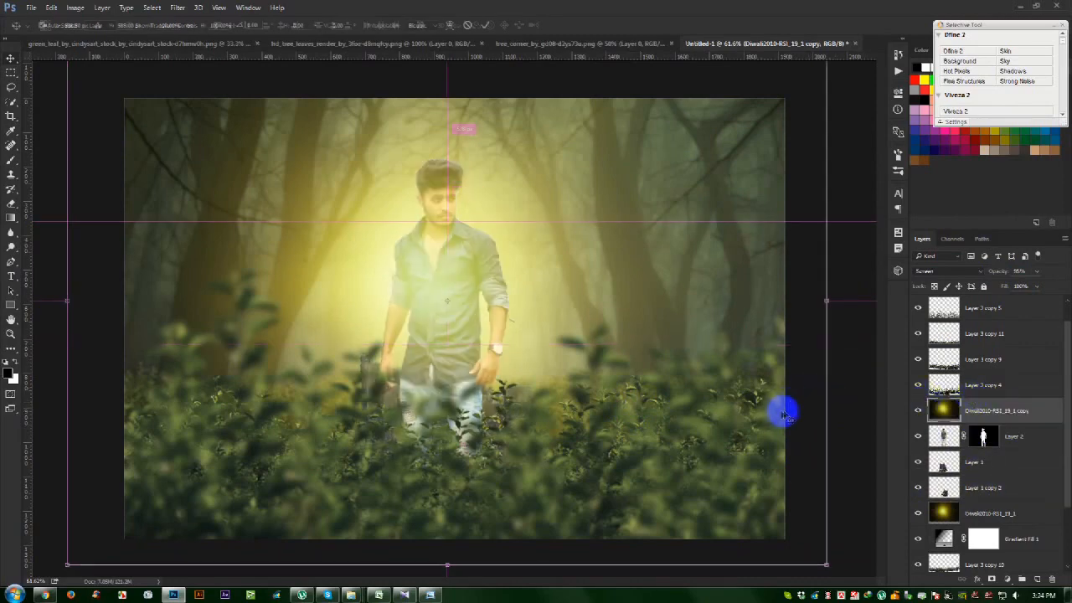
drag(827, 559, 487, 292)
key(Return)
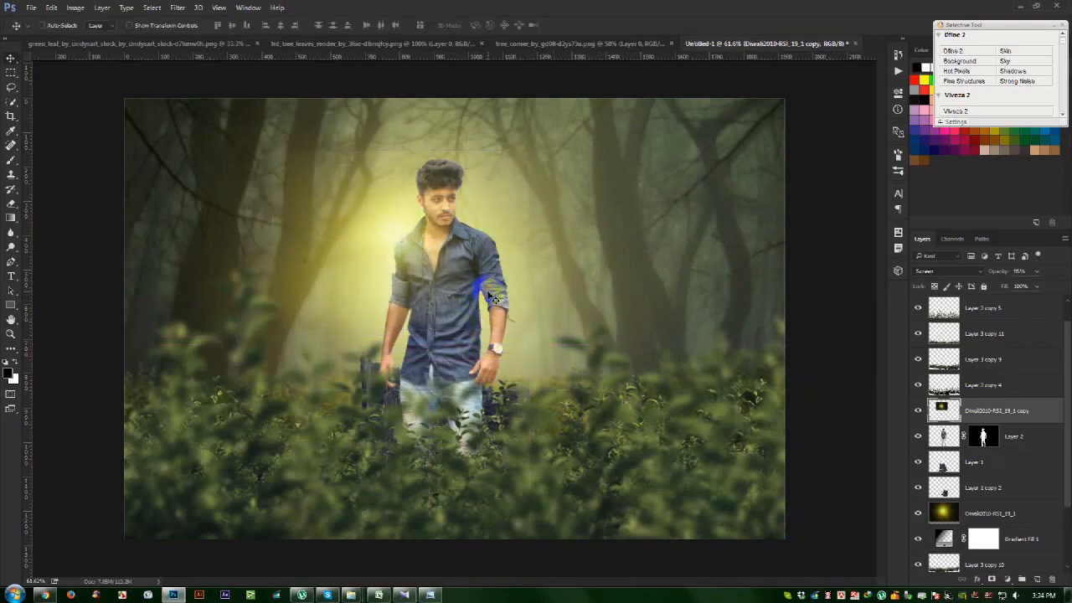
Compare the man's face and shoulder with the small glow copy hidden and shown
scroll(463, 226, up, 10)
drag(440, 207, 469, 281)
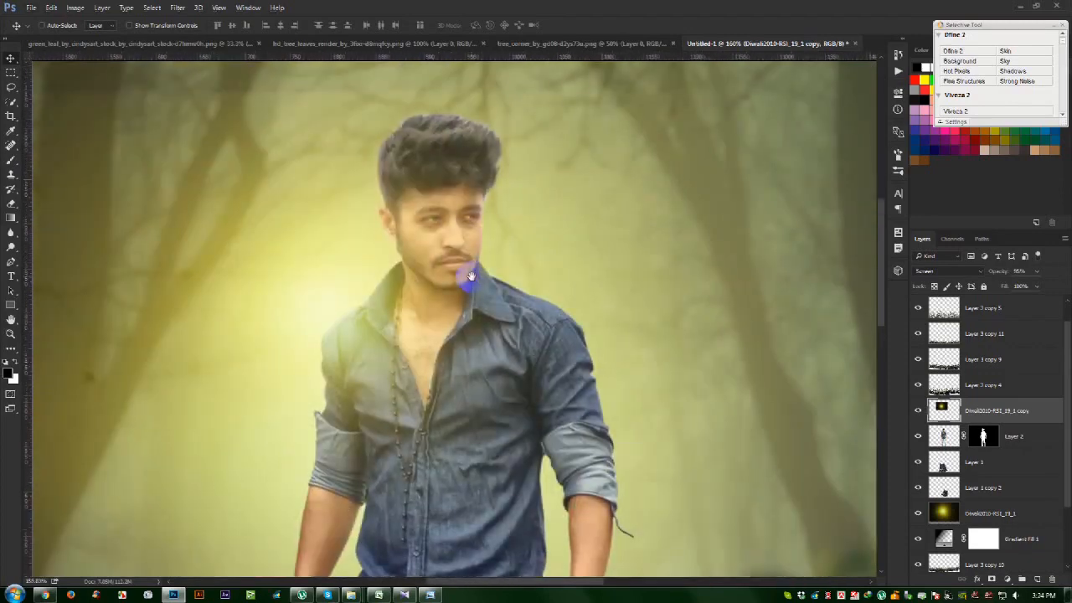
click(916, 408)
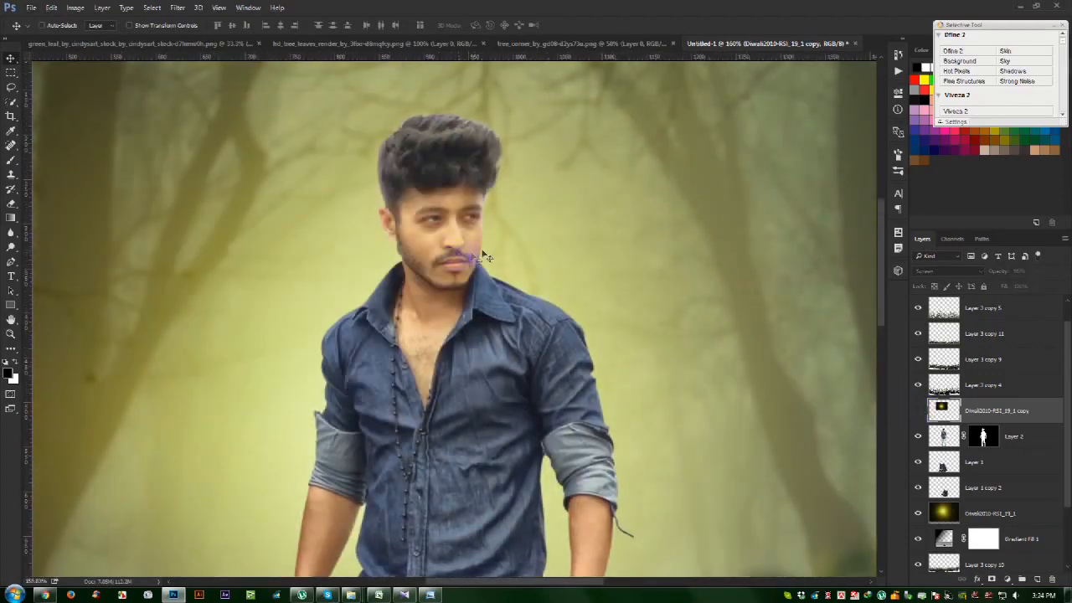
click(918, 409)
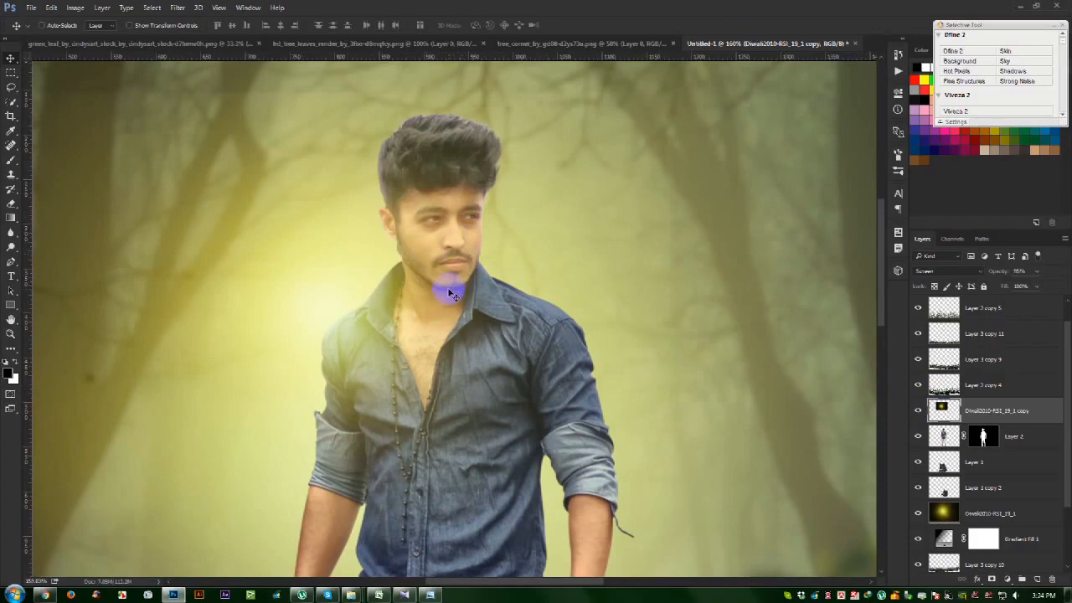
drag(451, 293, 447, 269)
scroll(444, 270, down, 5)
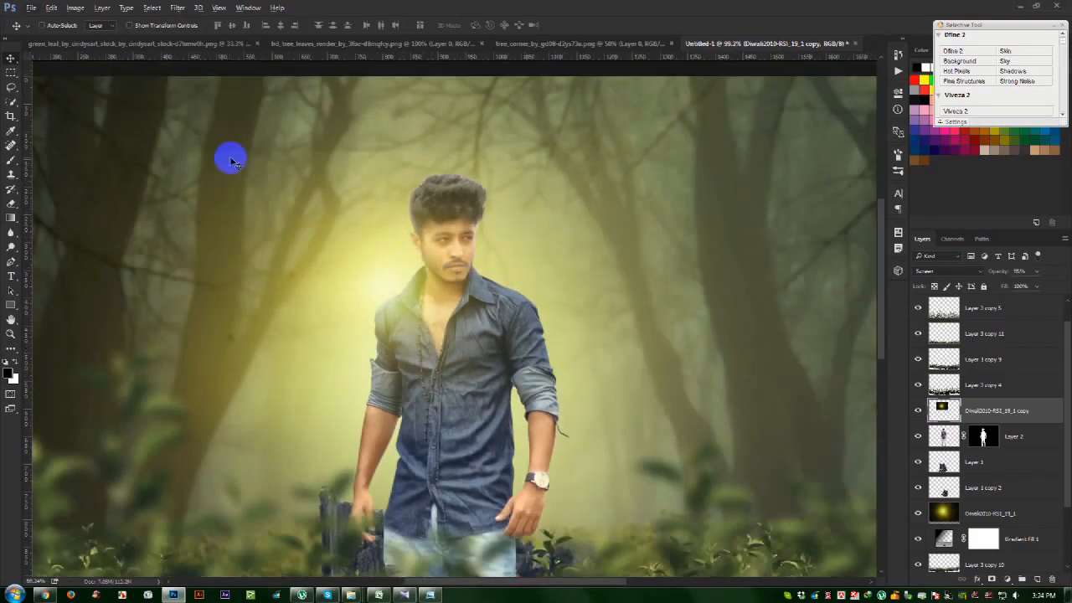
Apply Levels to the small glow copy with a black input of 29 and a midtone value of 0.75
scroll(231, 160, down, 2)
click(74, 8)
mouse_move(84, 37)
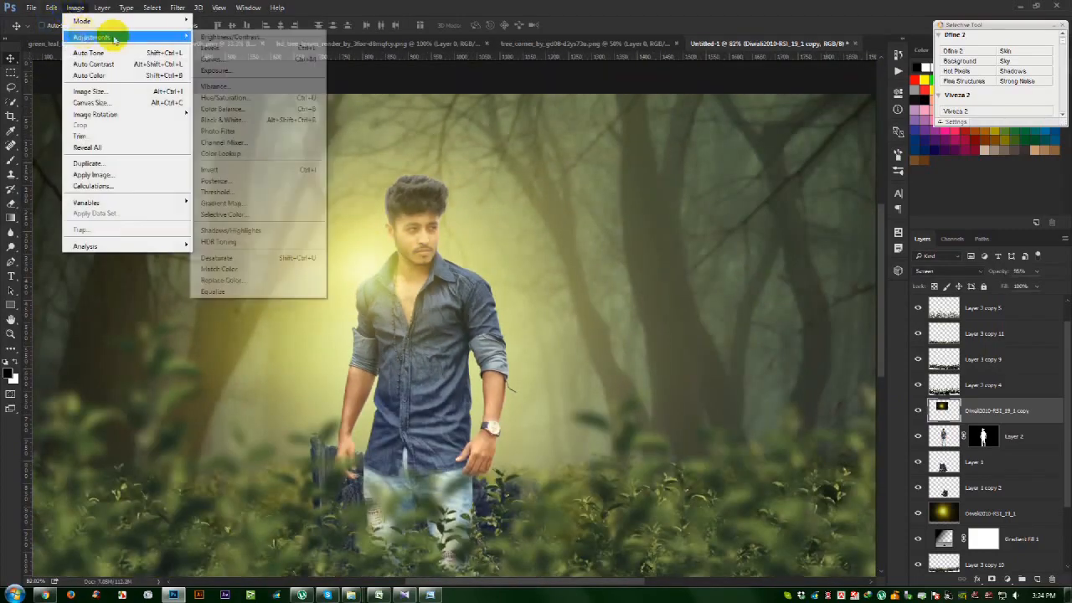
click(216, 48)
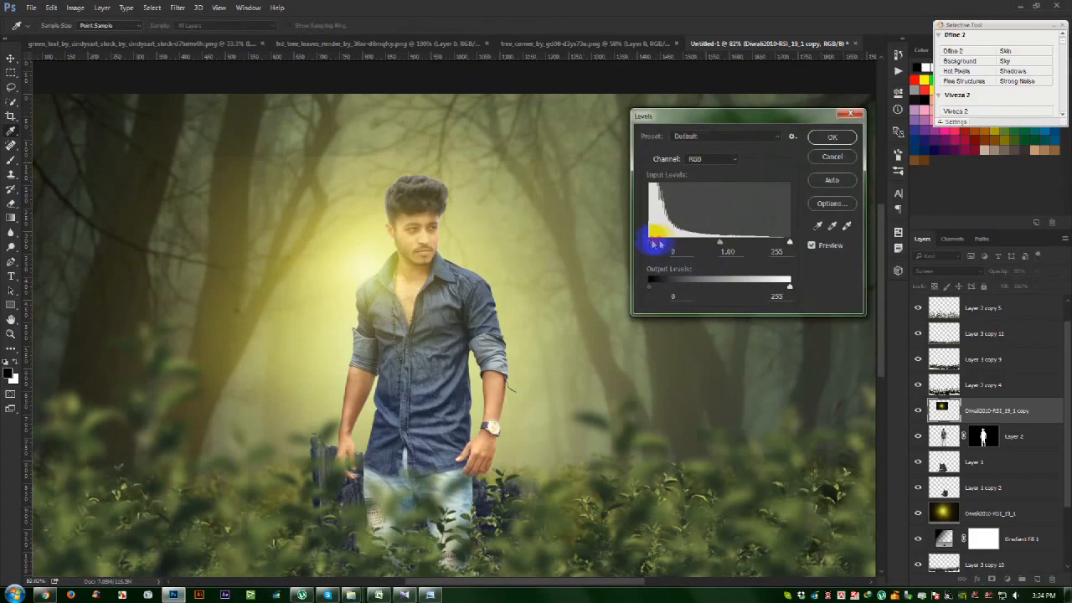
drag(651, 242, 662, 244)
click(827, 139)
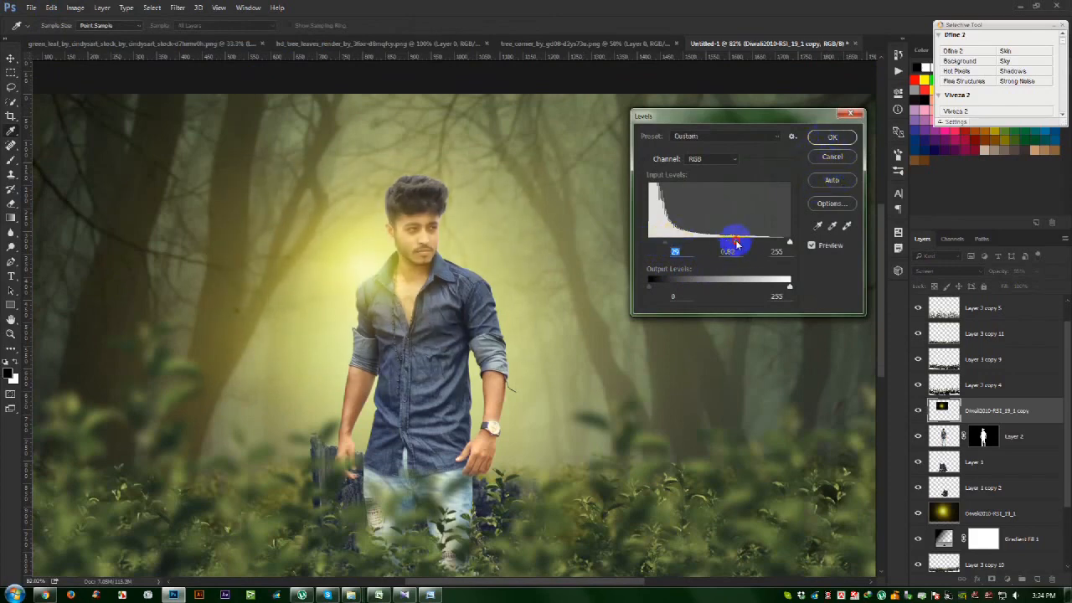
mouse_move(741, 243)
mouse_down()
mouse_move(731, 244)
mouse_move(748, 244)
mouse_up()
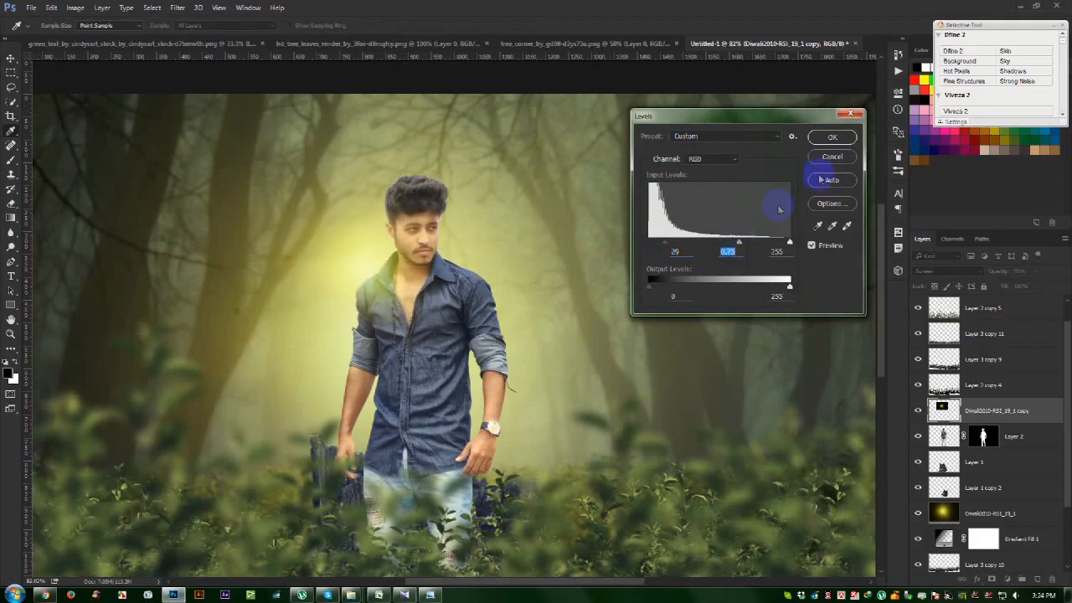
click(832, 138)
key(v)
Select the forest background layer, Layer 1 copy, and compare the composite with it hidden and shown
click(971, 512)
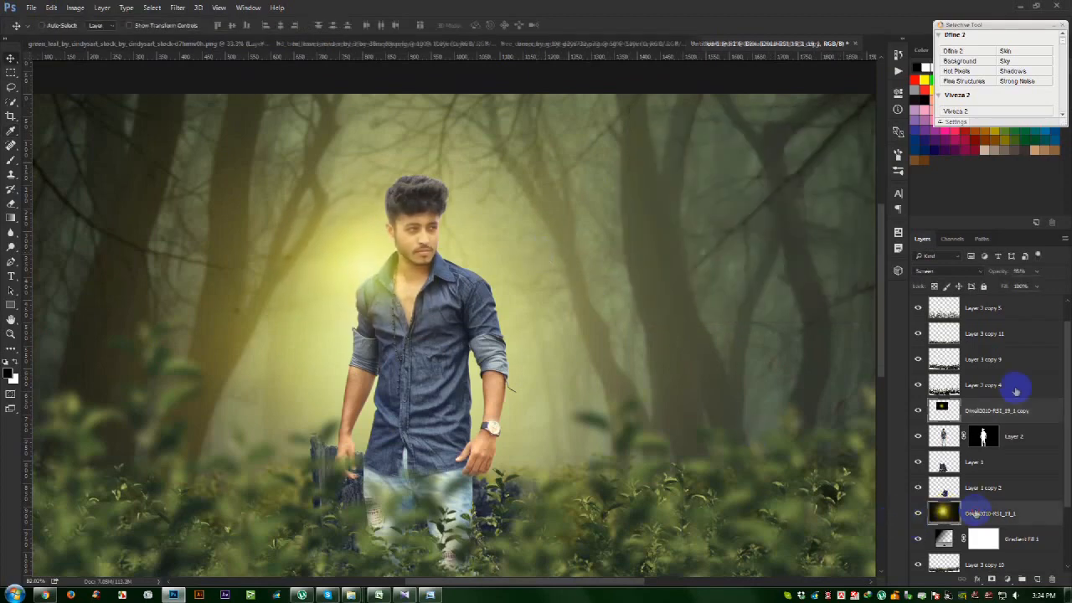
scroll(599, 328, down, 3)
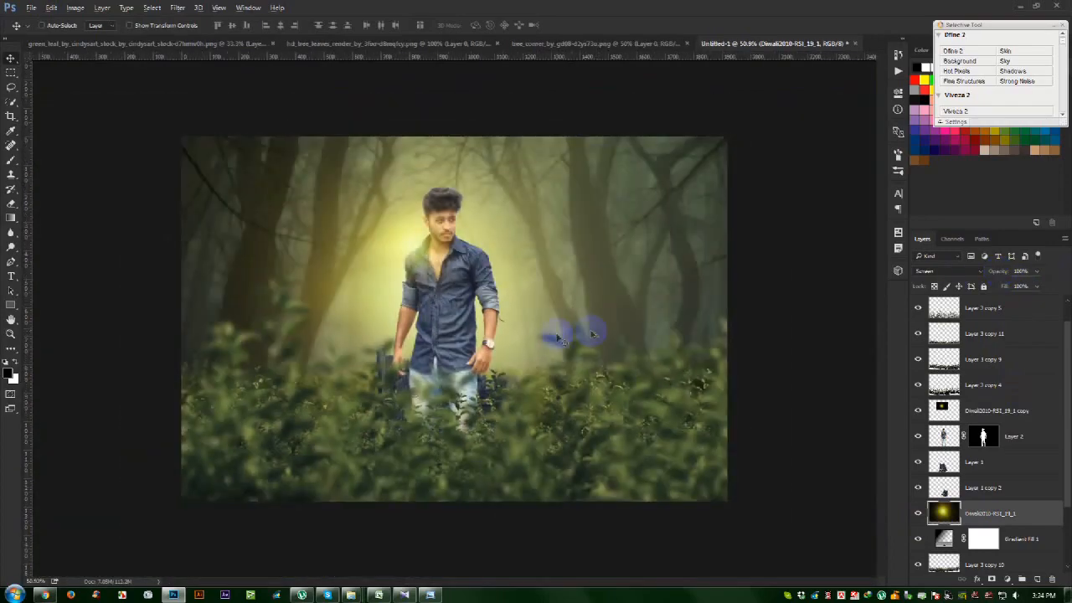
scroll(544, 337, up, 1)
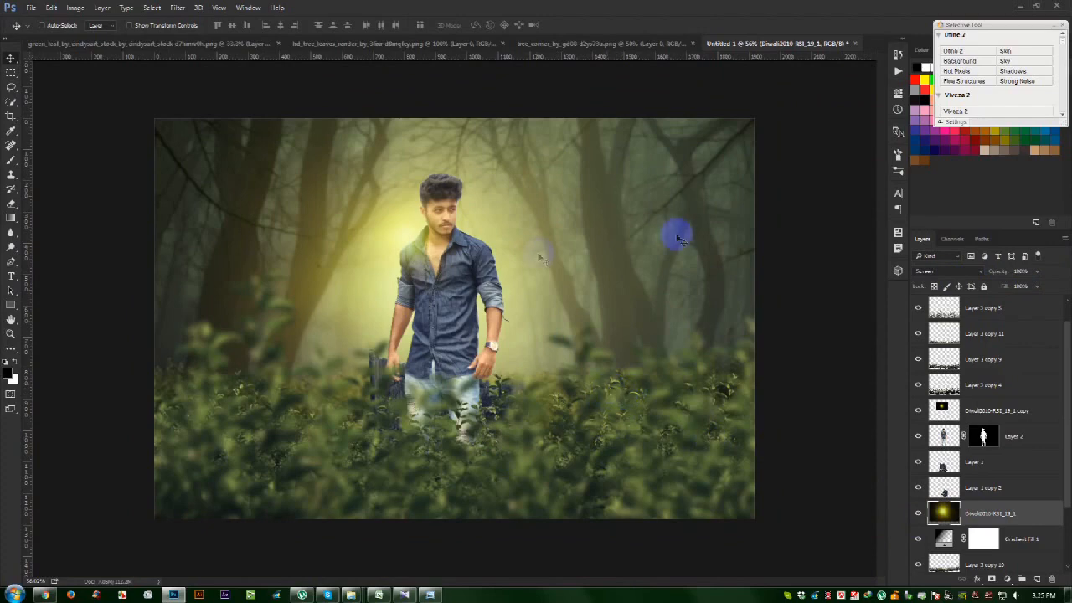
scroll(1004, 526, down, 3)
click(944, 533)
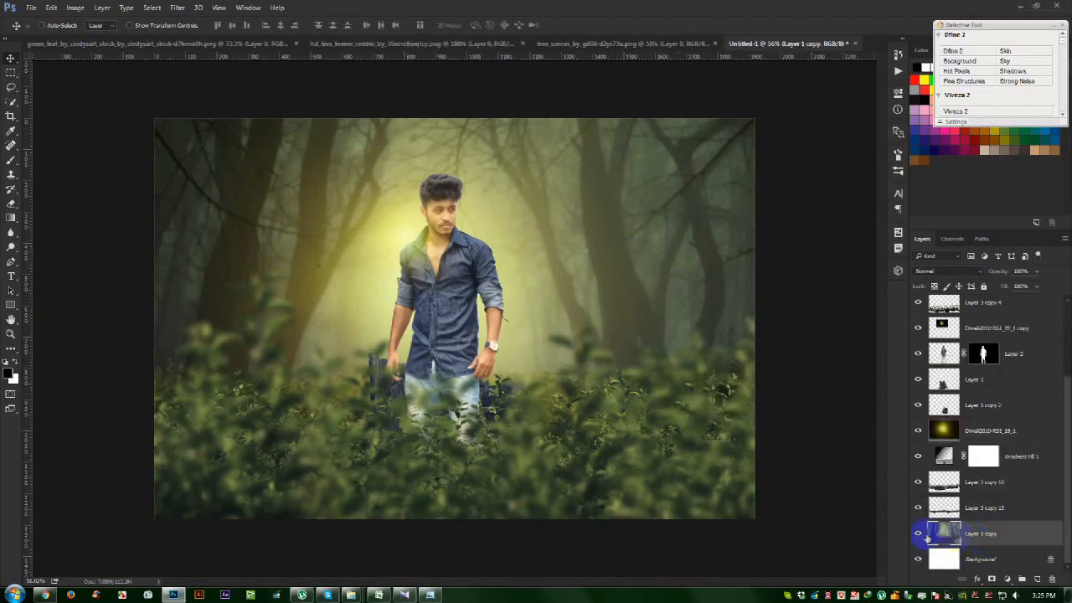
click(921, 535)
click(921, 536)
click(921, 536)
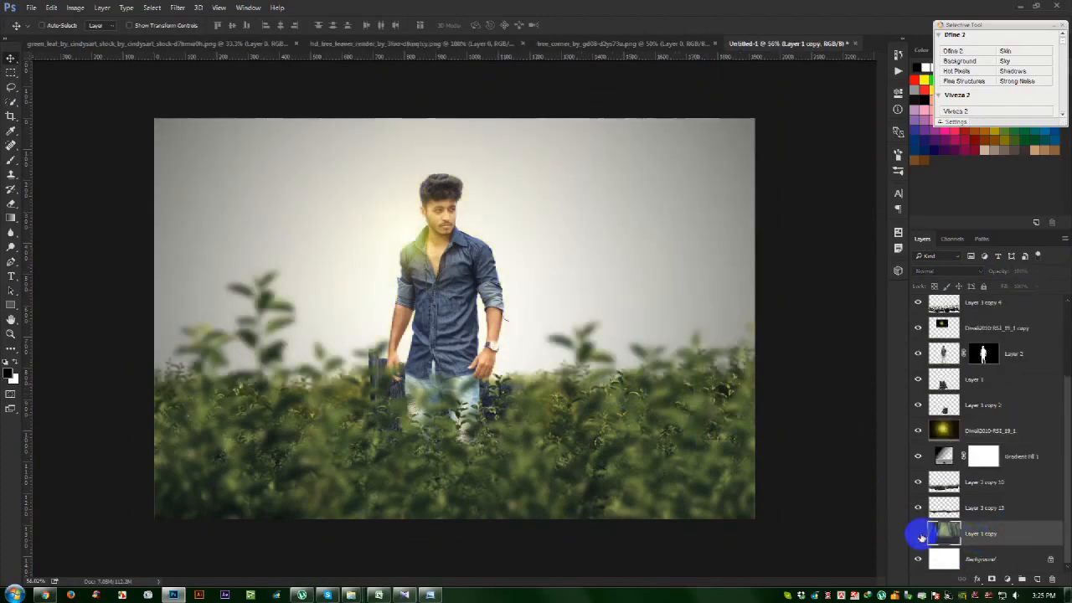
click(921, 536)
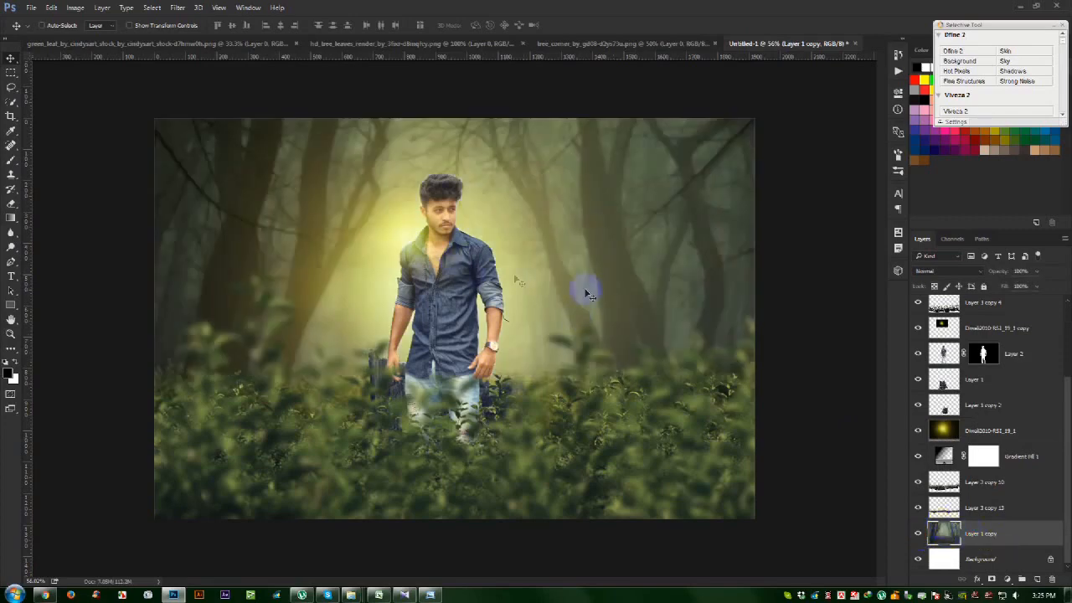
Apply Color Balance to the forest background's midtones with color levels +18, +27 and -20
click(75, 8)
click(82, 35)
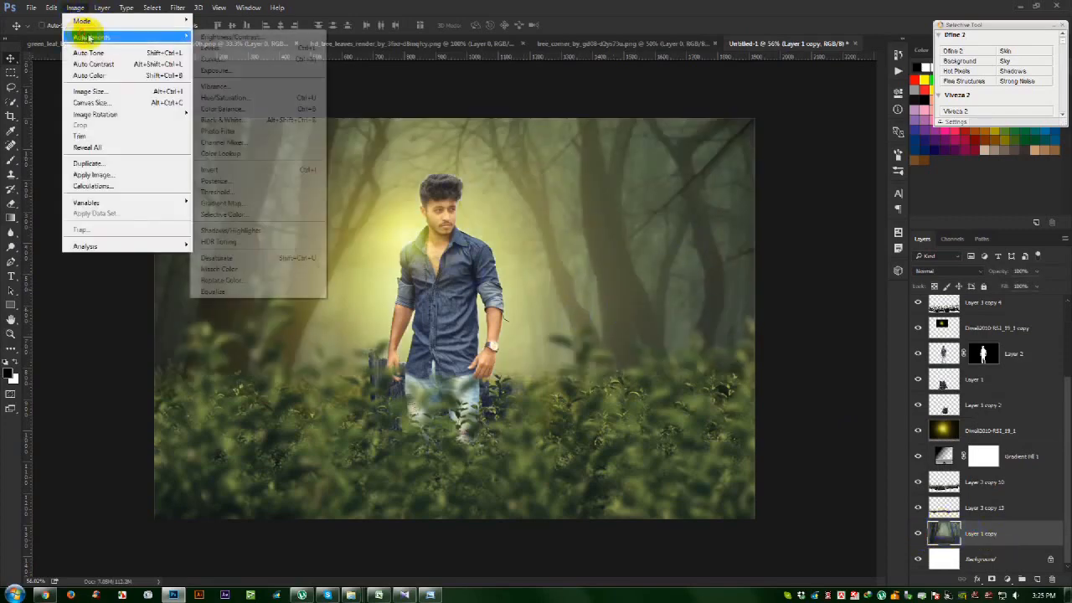
click(235, 113)
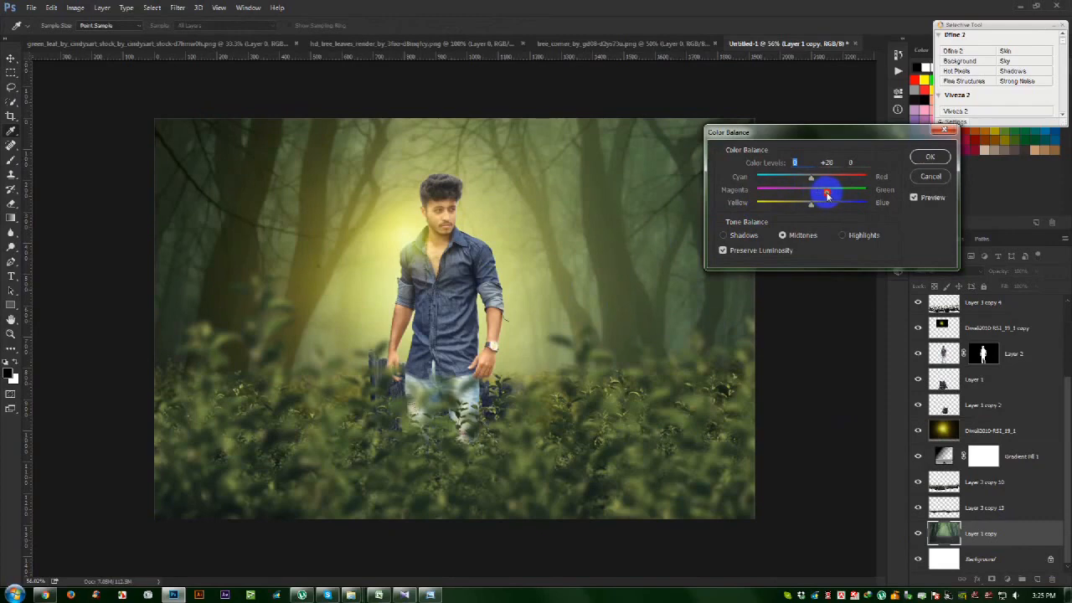
drag(827, 195, 825, 194)
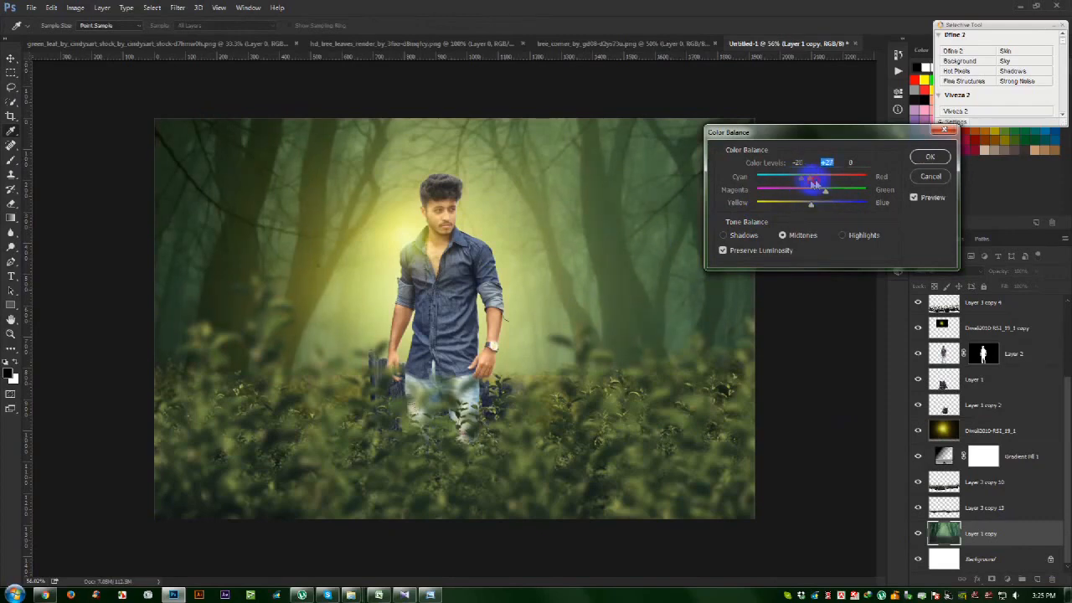
click(822, 181)
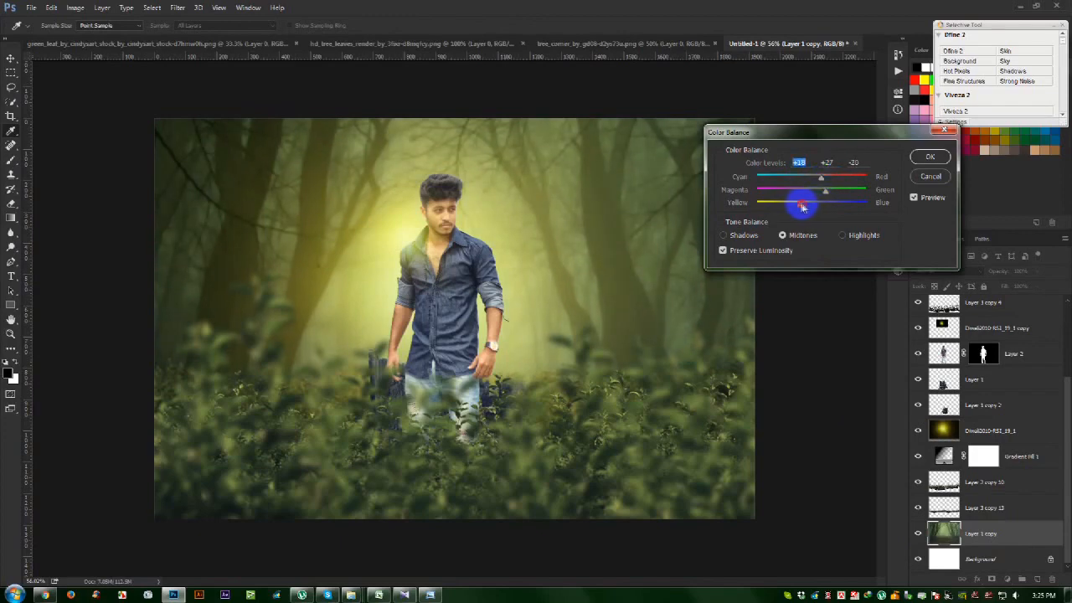
click(929, 157)
key(v)
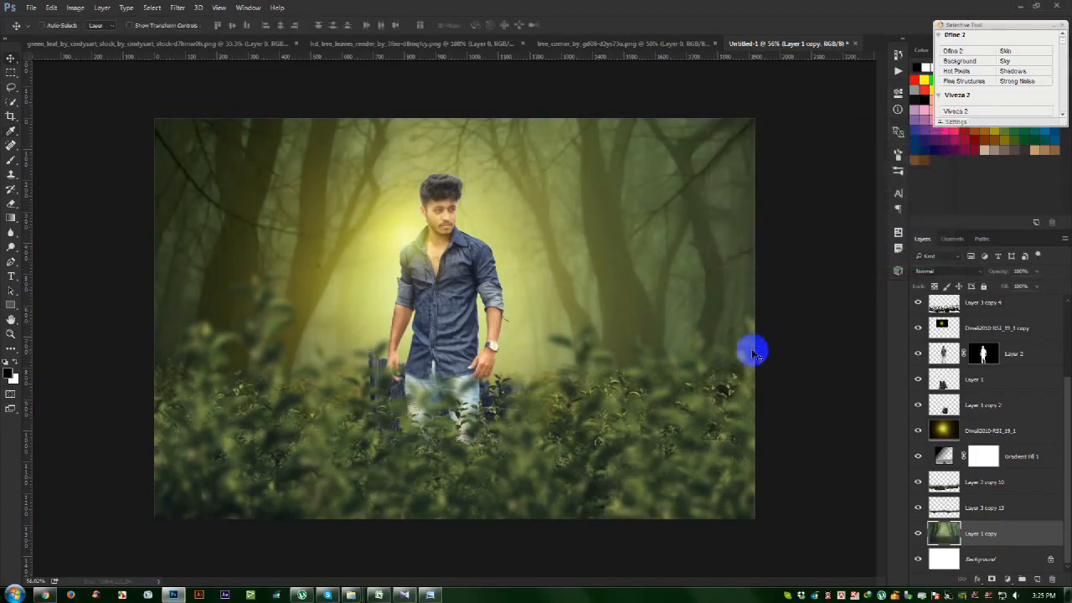
Select all layers above the forest background and rotate them together about 1.2° clockwise
click(1010, 508)
scroll(1004, 469, up, 4)
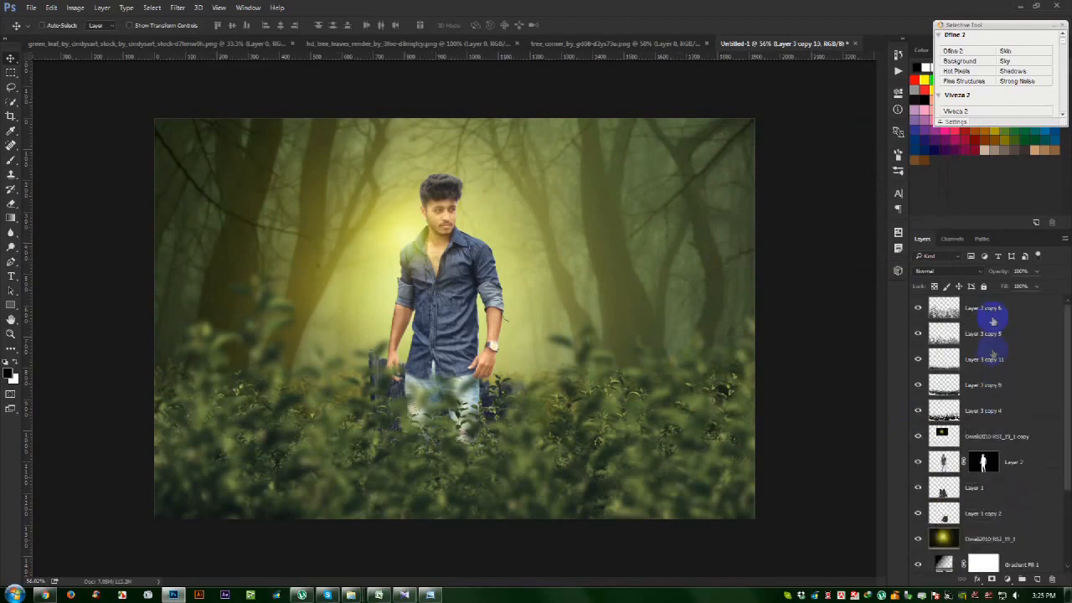
shift+click(991, 311)
key(ctrl+t)
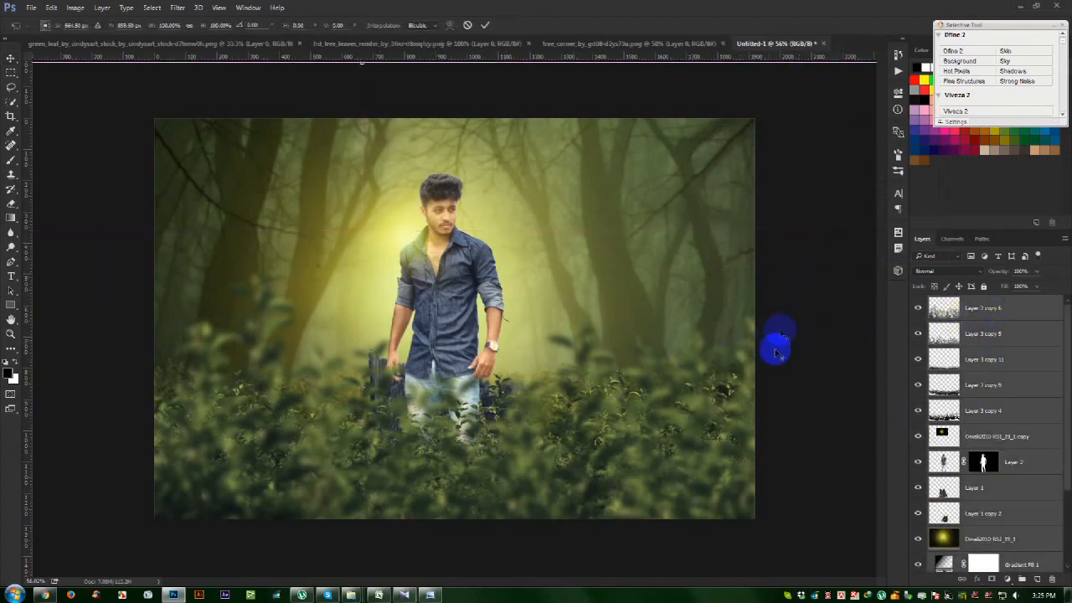
key(ctrl+0)
scroll(760, 358, down, 2)
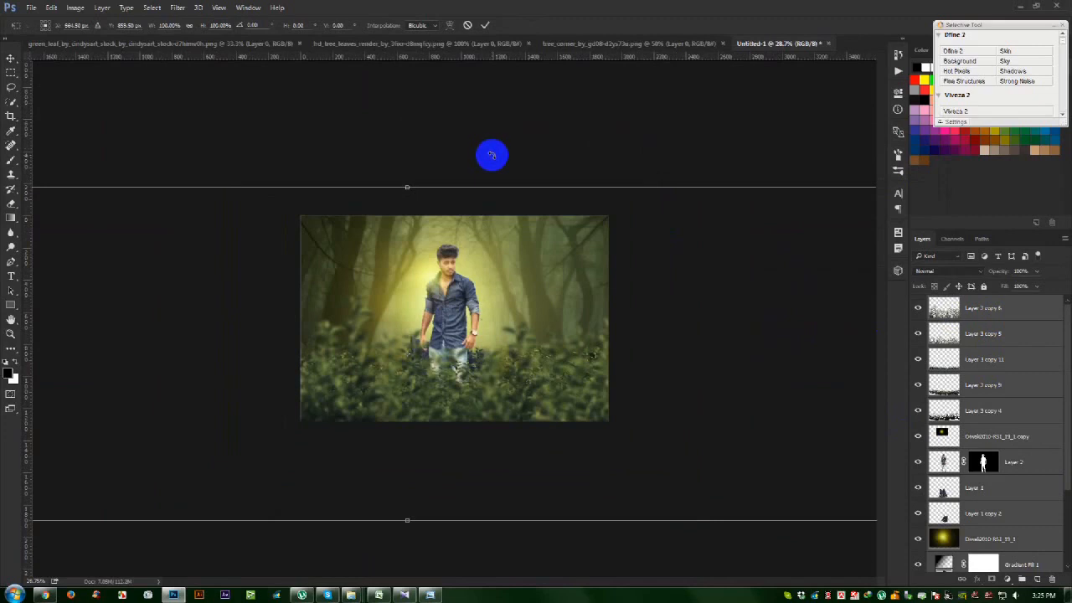
drag(494, 156, 497, 157)
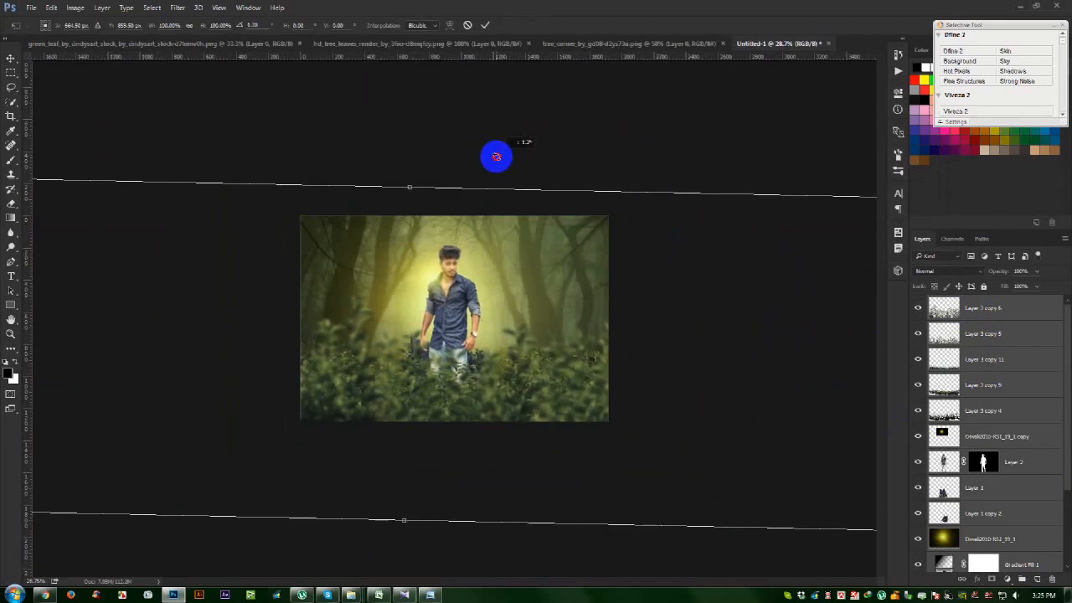
click(486, 27)
Nudge the rotated layers slightly sideways and adjust the position of the small glow copy at the man's shoulder
scroll(463, 337, up, 5)
drag(463, 337, 468, 334)
scroll(468, 334, up, 3)
click(980, 433)
drag(651, 287, 650, 281)
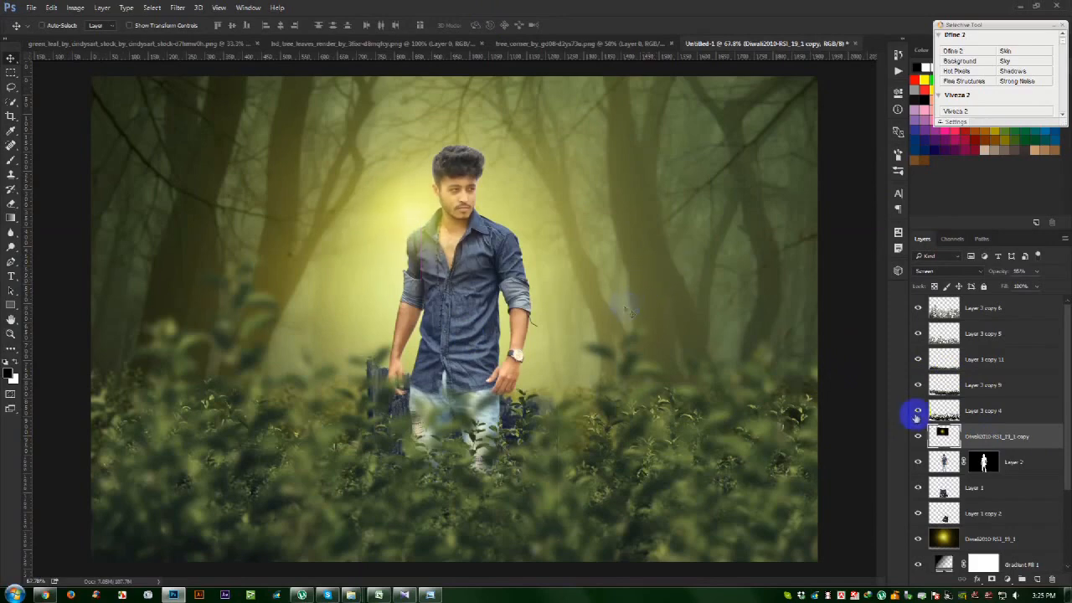
Duplicate the large glow layer behind the man and scale the duplicate down around him
click(990, 536)
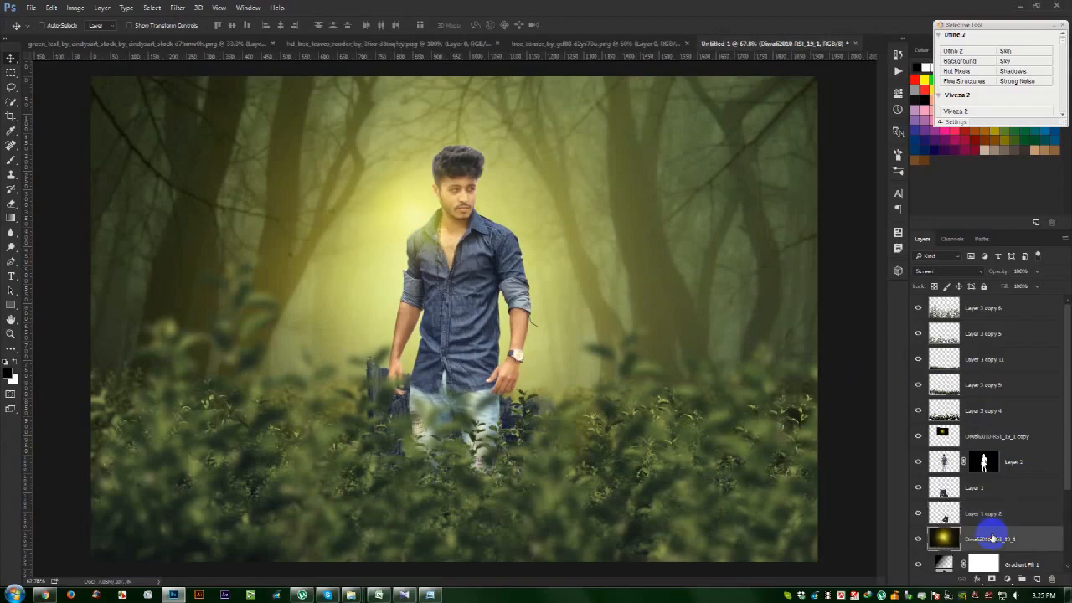
key(ctrl+j)
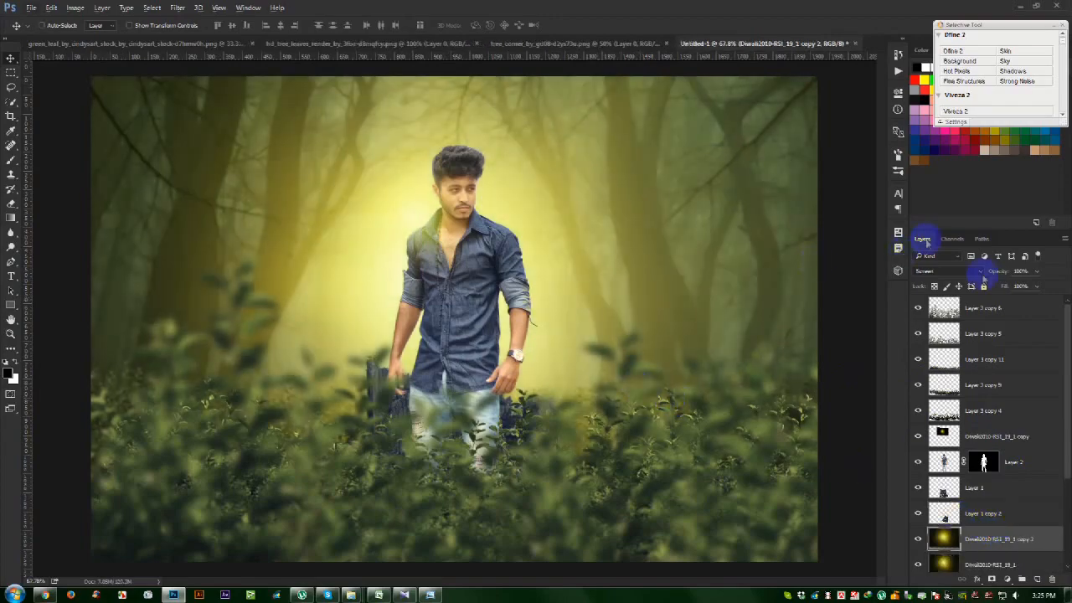
key(ctrl+minus)
key(ctrl+t)
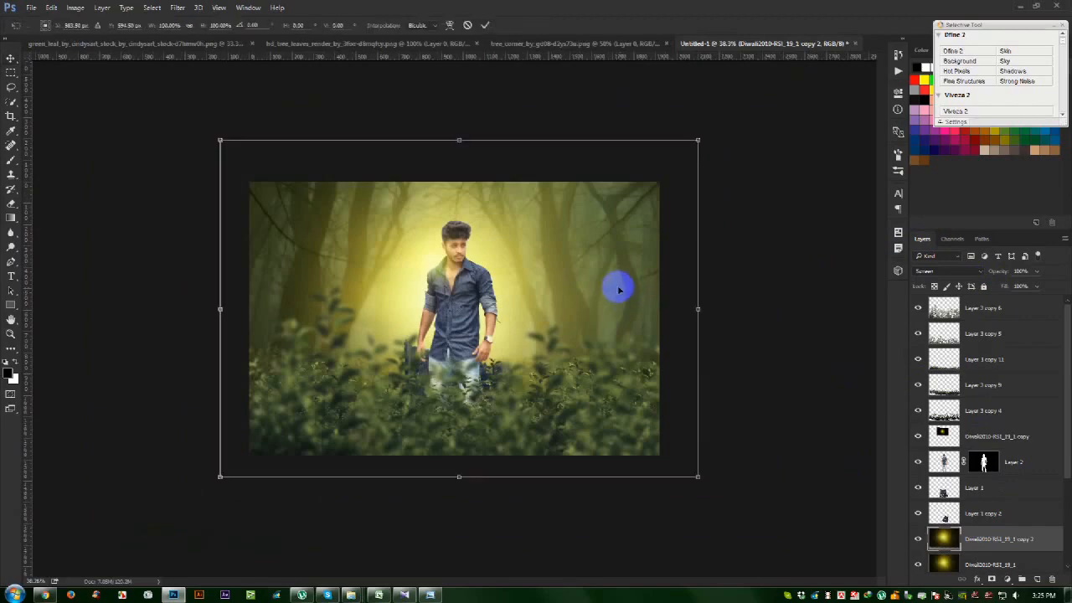
drag(698, 140, 631, 184)
key(Return)
key(ctrl+0)
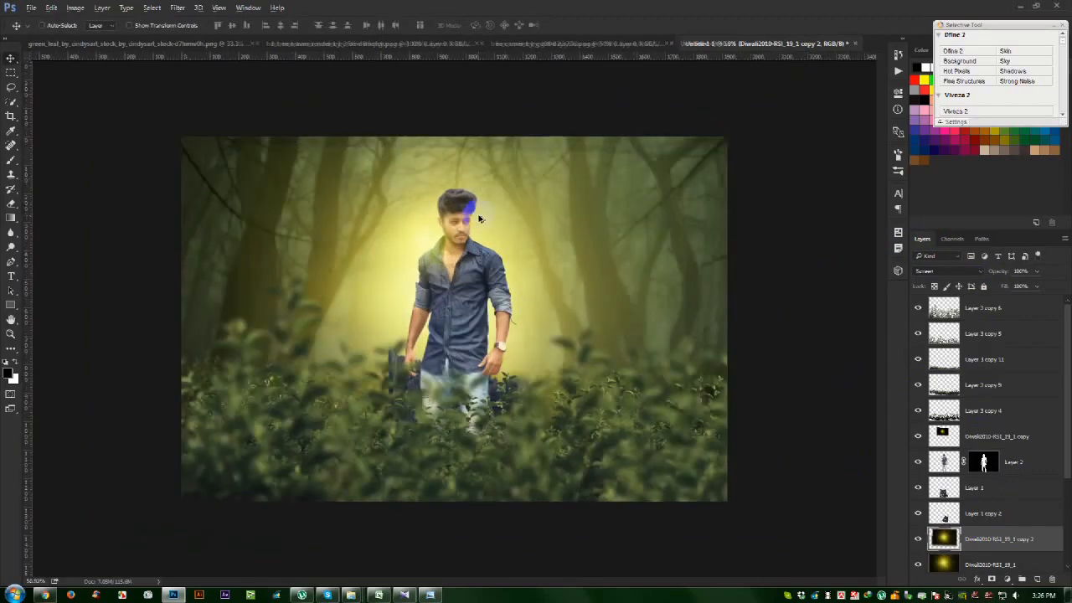
Apply Levels to the new glow duplicate behind the man with a black input of 16
click(75, 7)
mouse_move(180, 34)
click(218, 46)
click(660, 244)
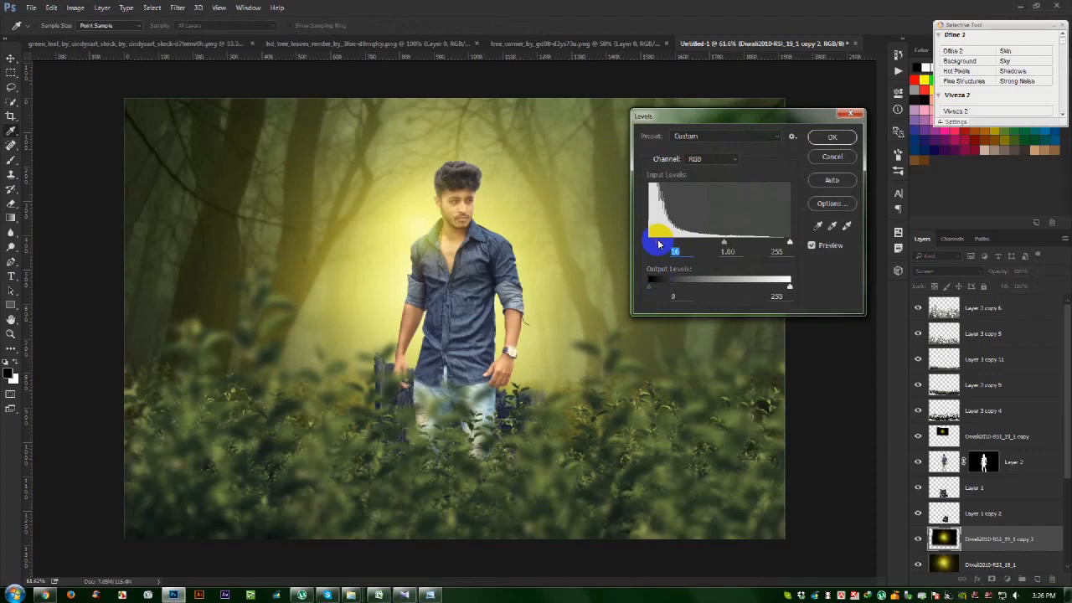
Shift the new glow duplicate's midtones toward green by +48 with Color Balance
click(75, 7)
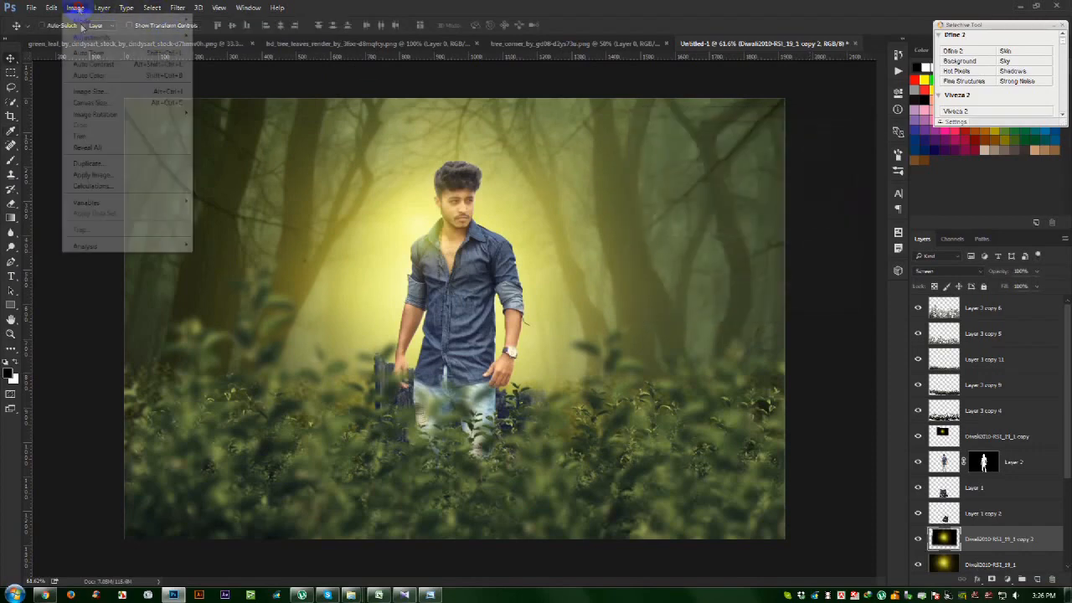
mouse_move(134, 35)
click(222, 108)
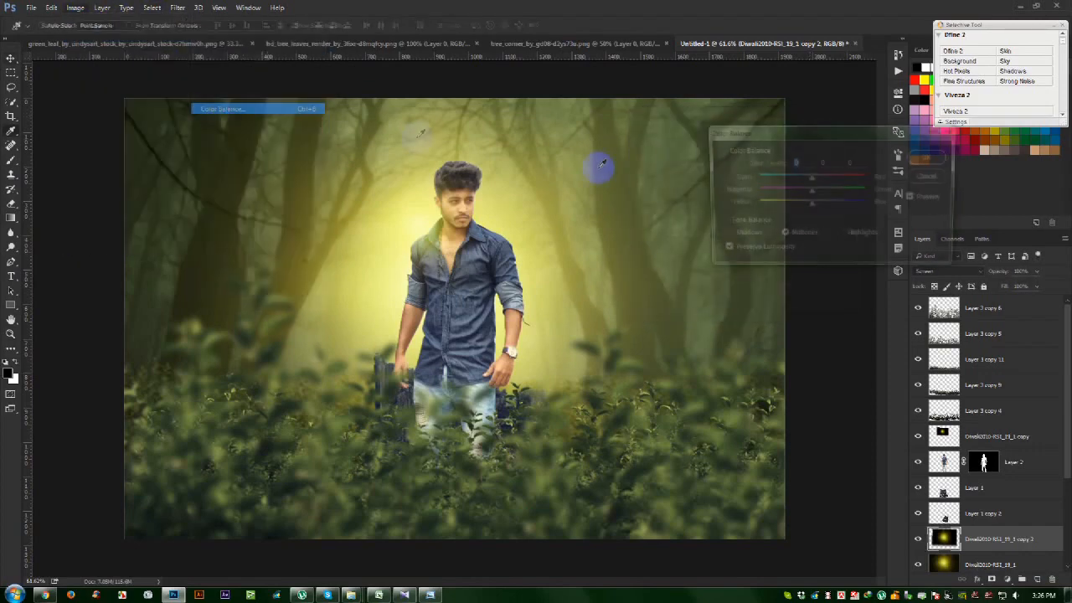
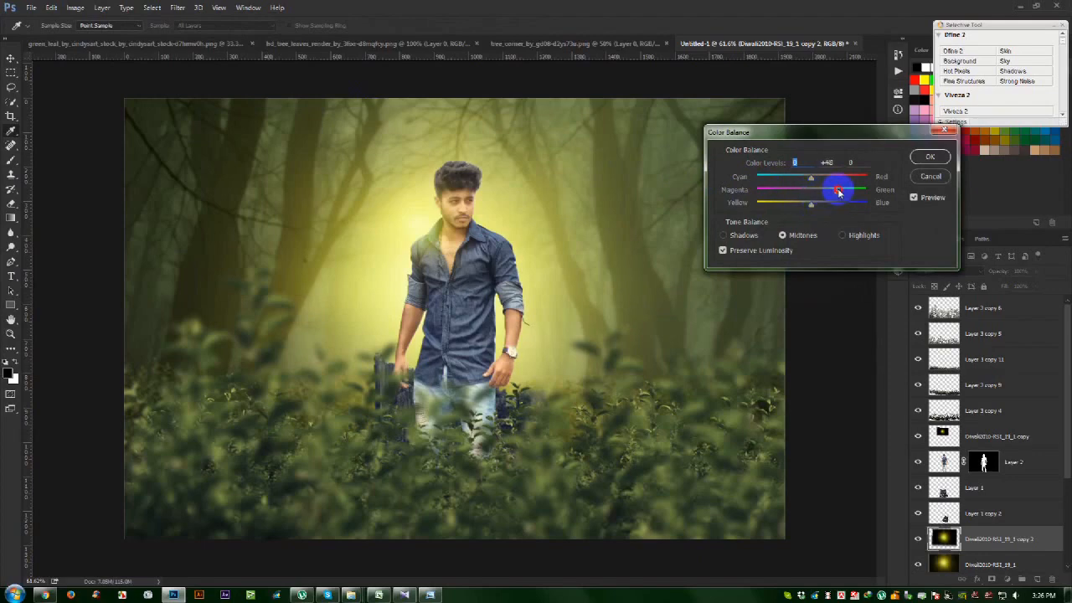
click(929, 155)
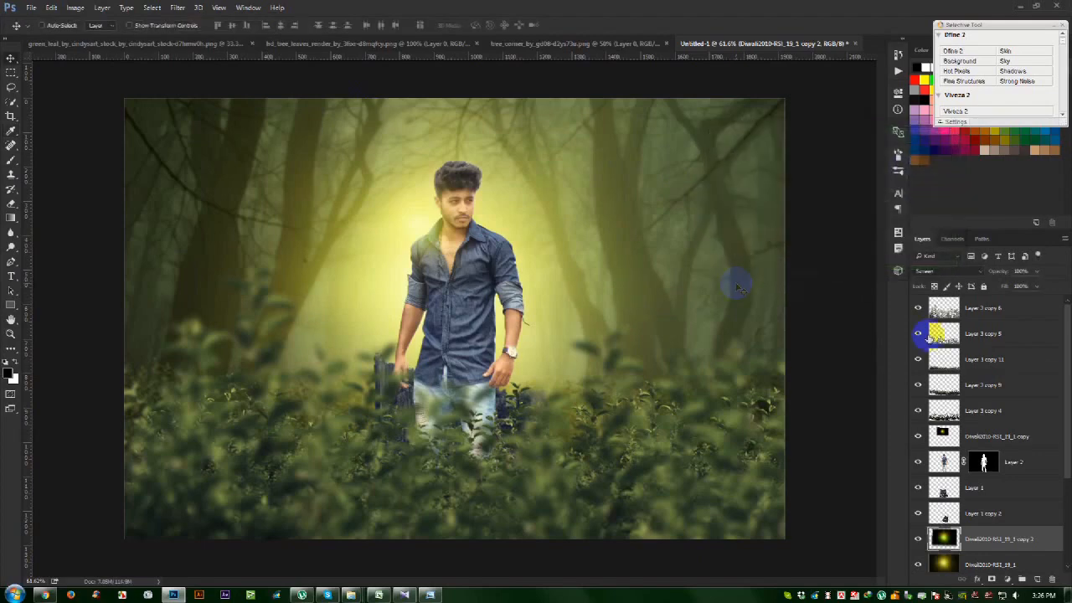
Add a Gradient fill layer above the topmost plant layer using the violet-to-orange preset
click(985, 311)
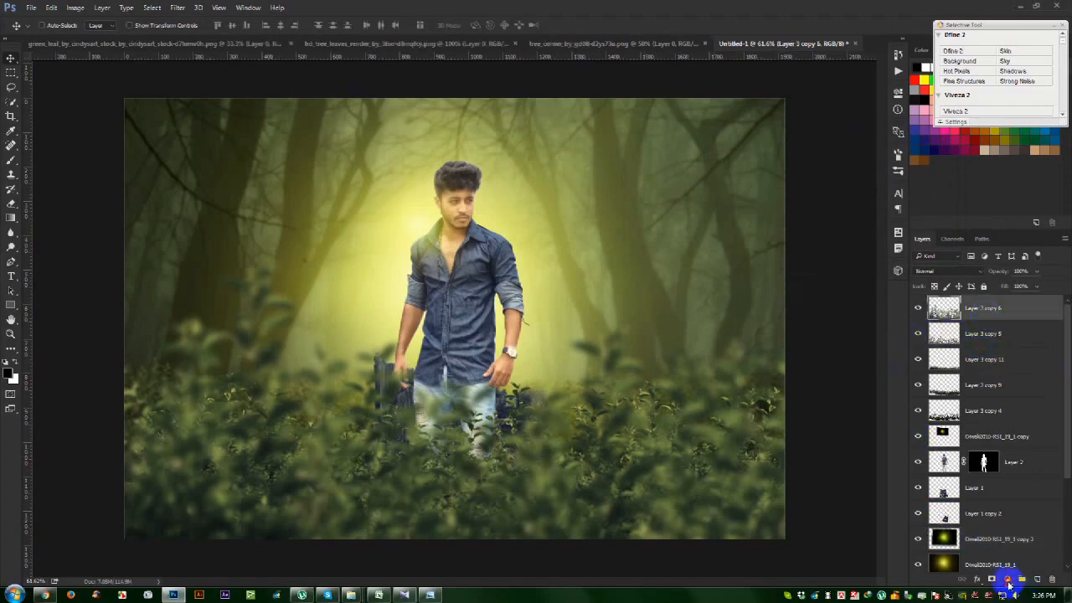
click(1008, 579)
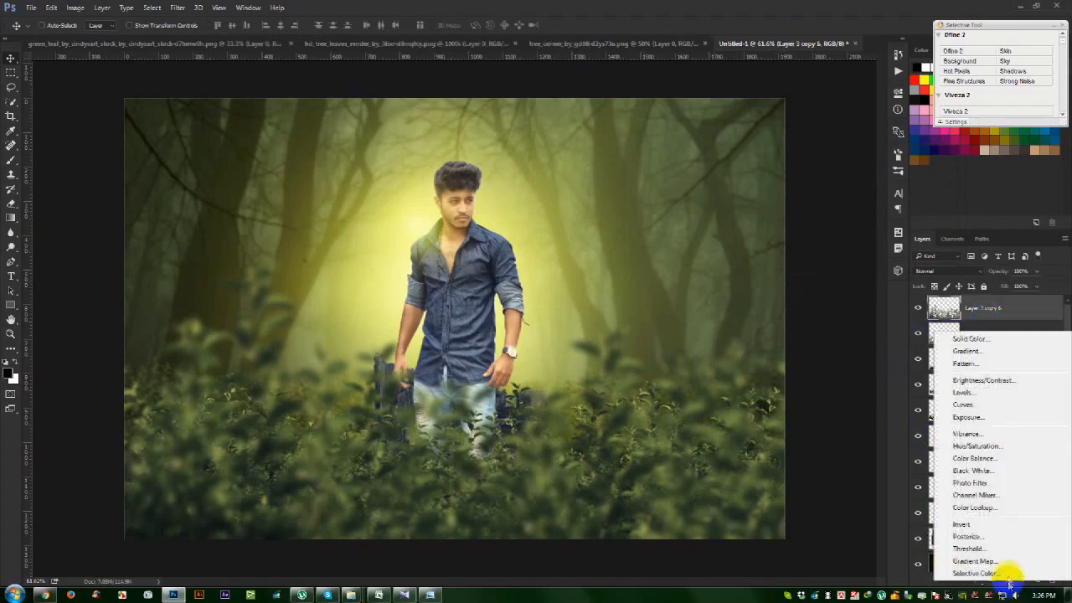
click(966, 351)
click(873, 216)
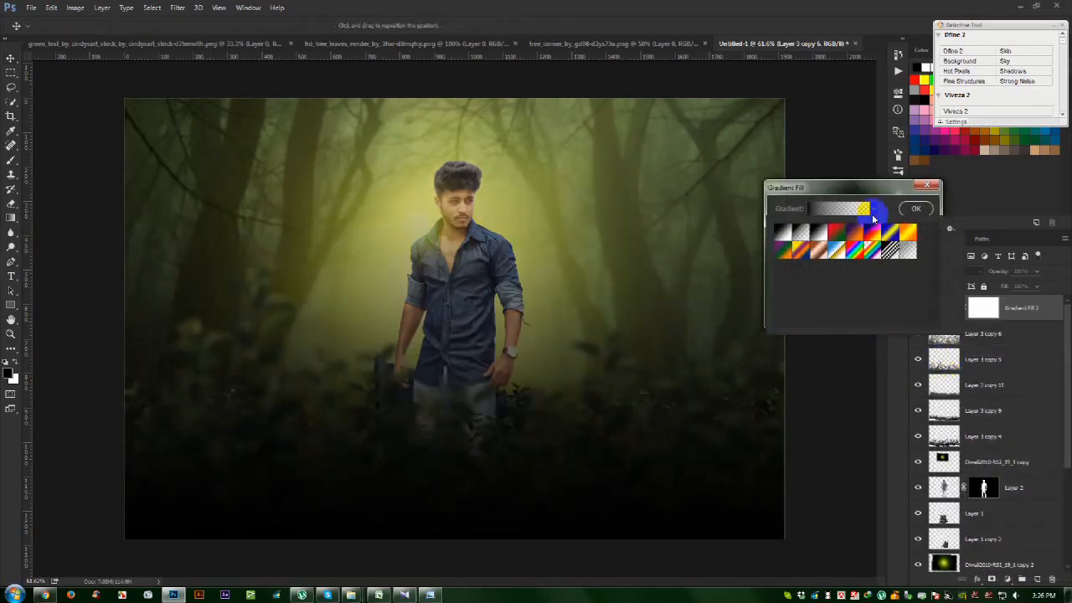
click(854, 235)
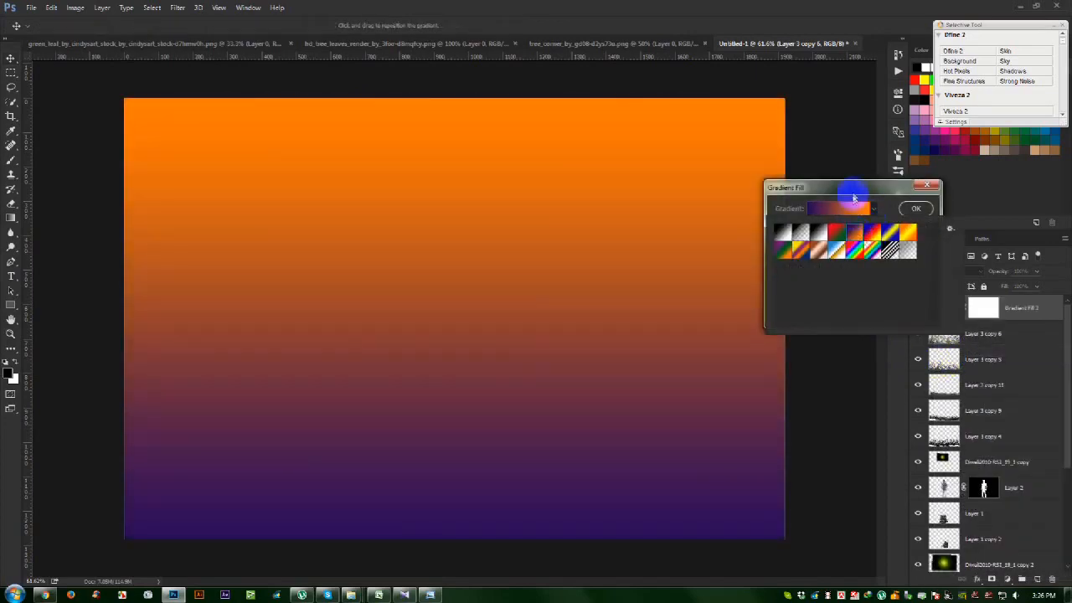
click(849, 186)
Make the gradient radial and reversed with an angle of 32.74, and shift its orange centre toward the glow beside the man
click(844, 227)
click(831, 244)
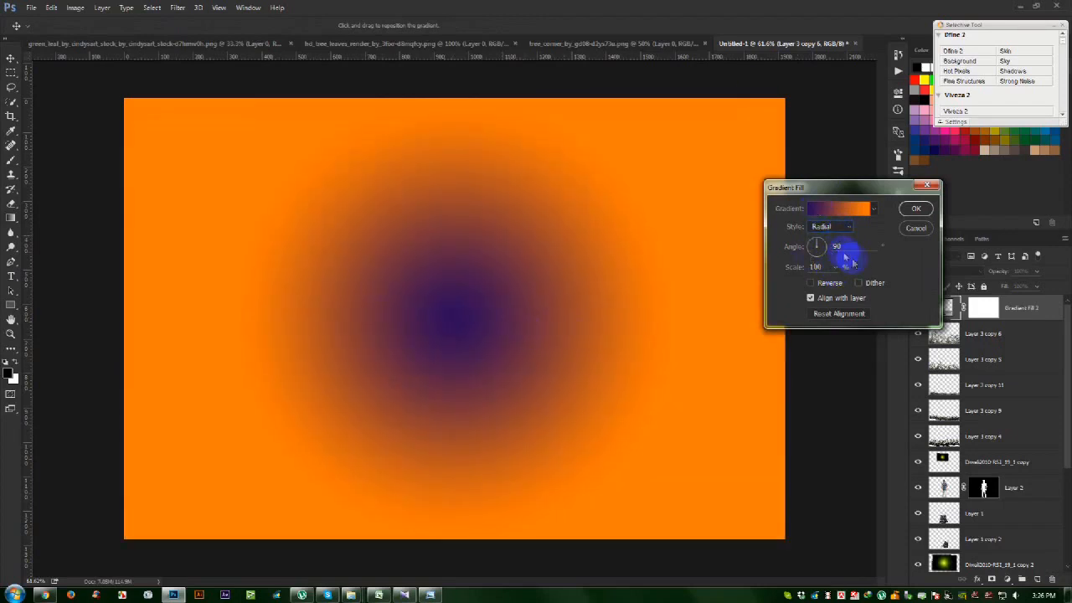
click(825, 285)
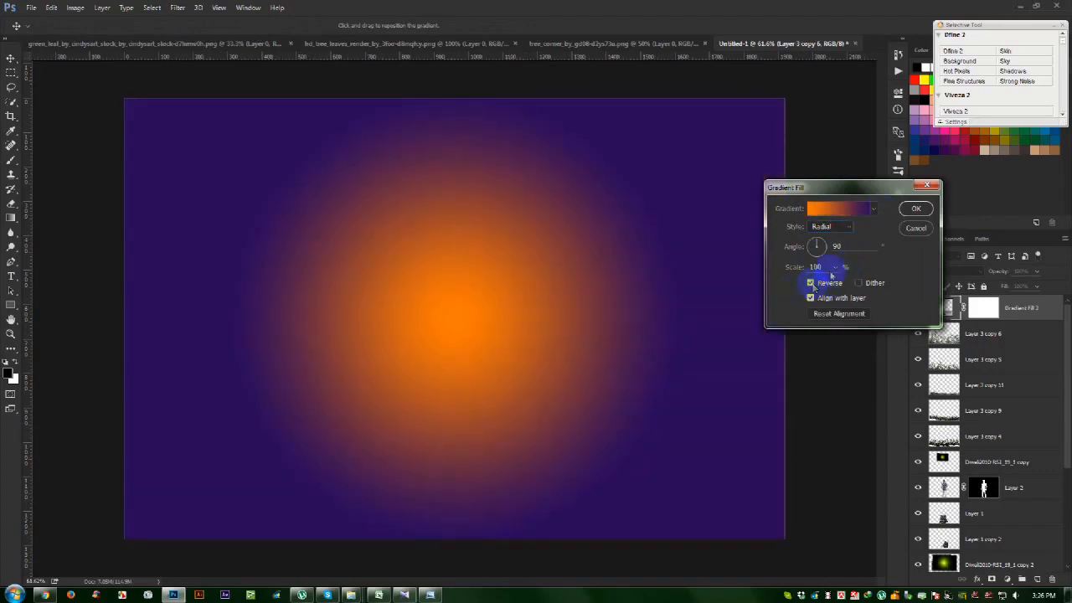
click(825, 243)
drag(470, 297, 408, 253)
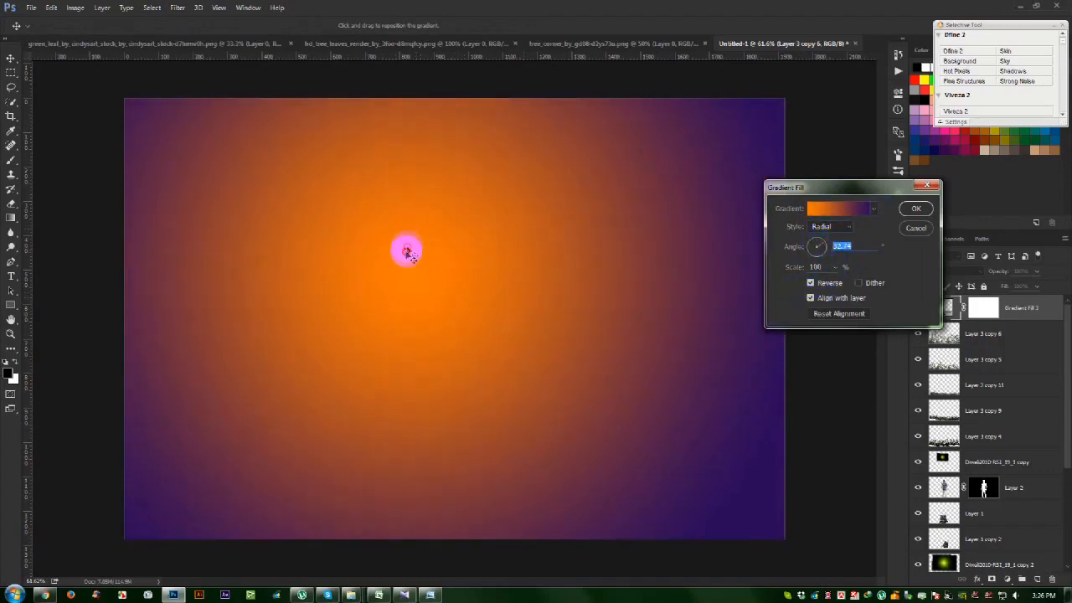
click(916, 209)
Set the gradient fill layer's blend mode to Soft Light after trying Multiply
click(942, 273)
click(936, 307)
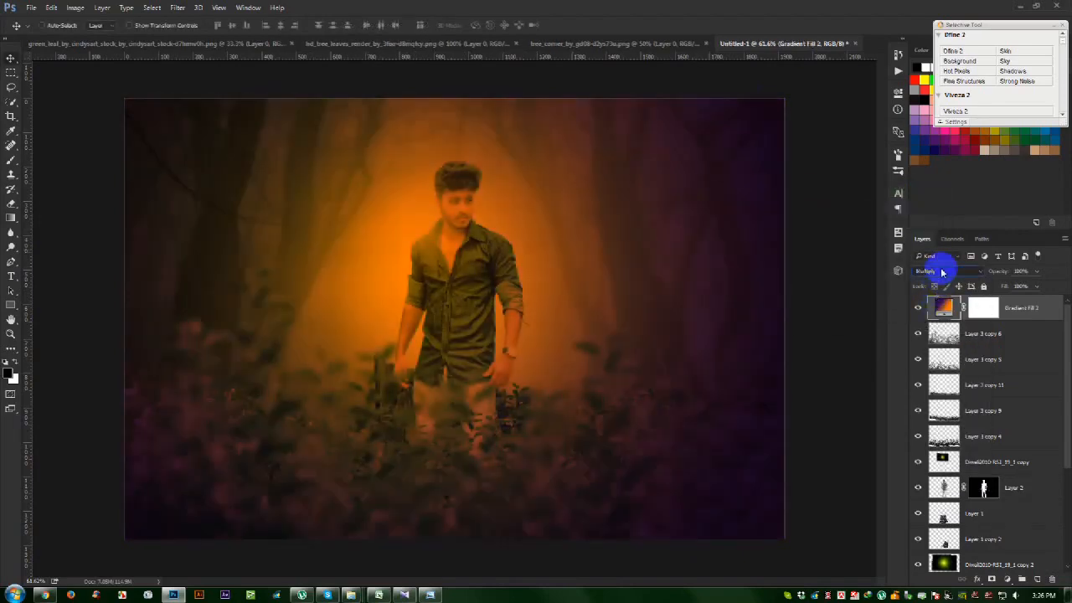
scroll(942, 272, down, 2)
click(942, 273)
click(925, 388)
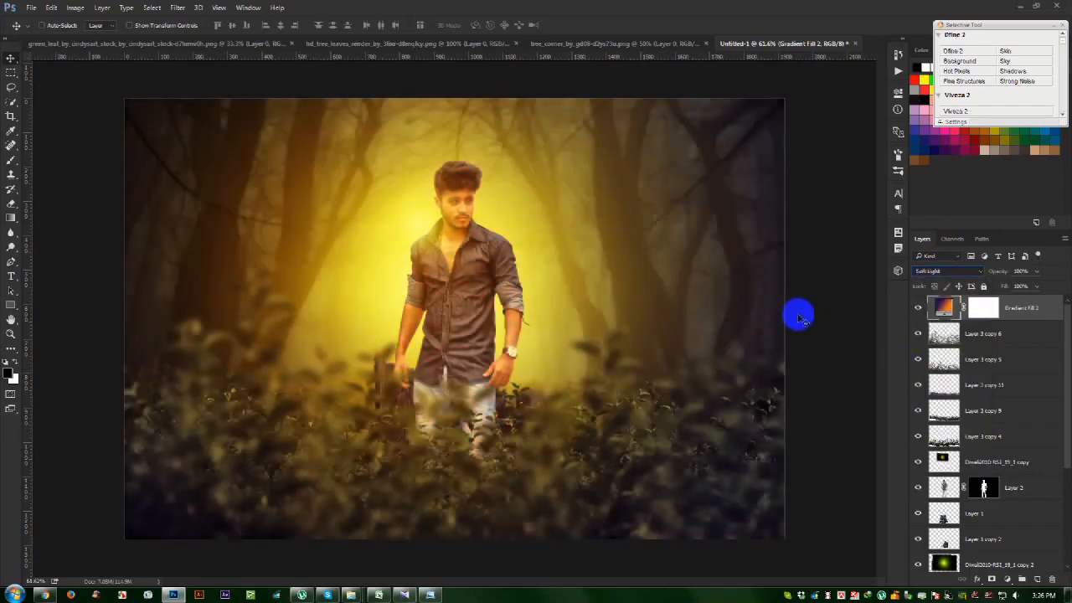
Lower the gradient fill's opacity to about 60% and move its centre up beside the man's head
drag(993, 272, 981, 274)
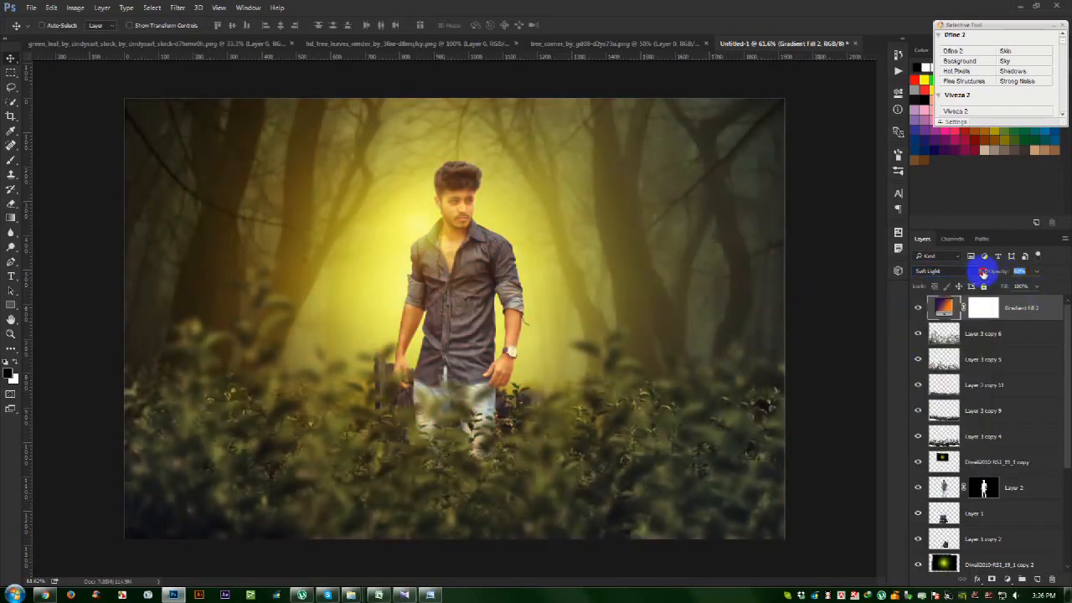
double_click(944, 308)
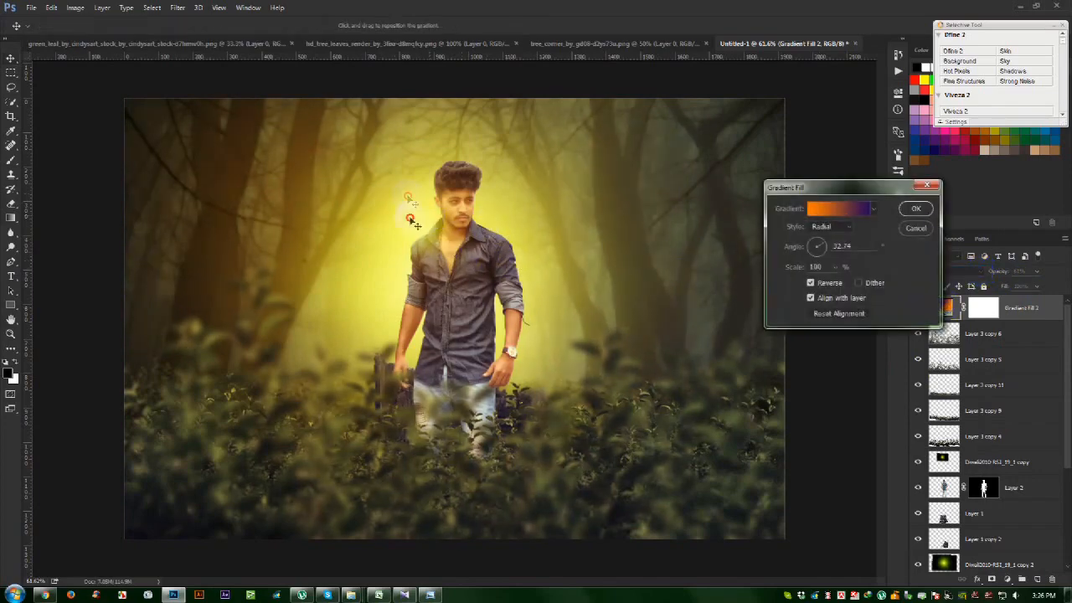
click(915, 209)
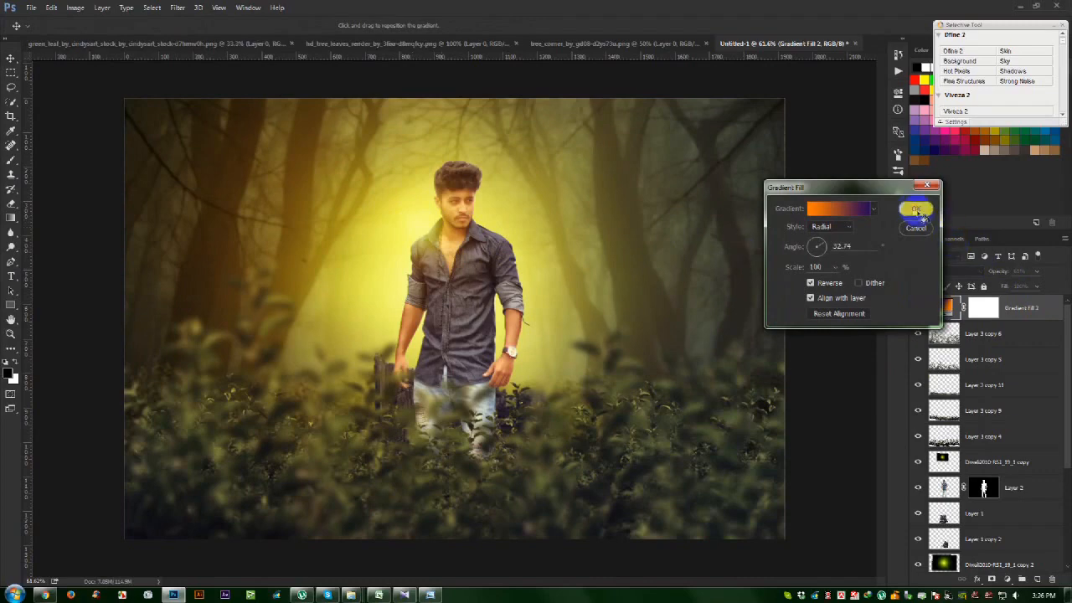
Add a Solid Color fill layer in yellow-green #84db13 above the gradient fill
click(1007, 578)
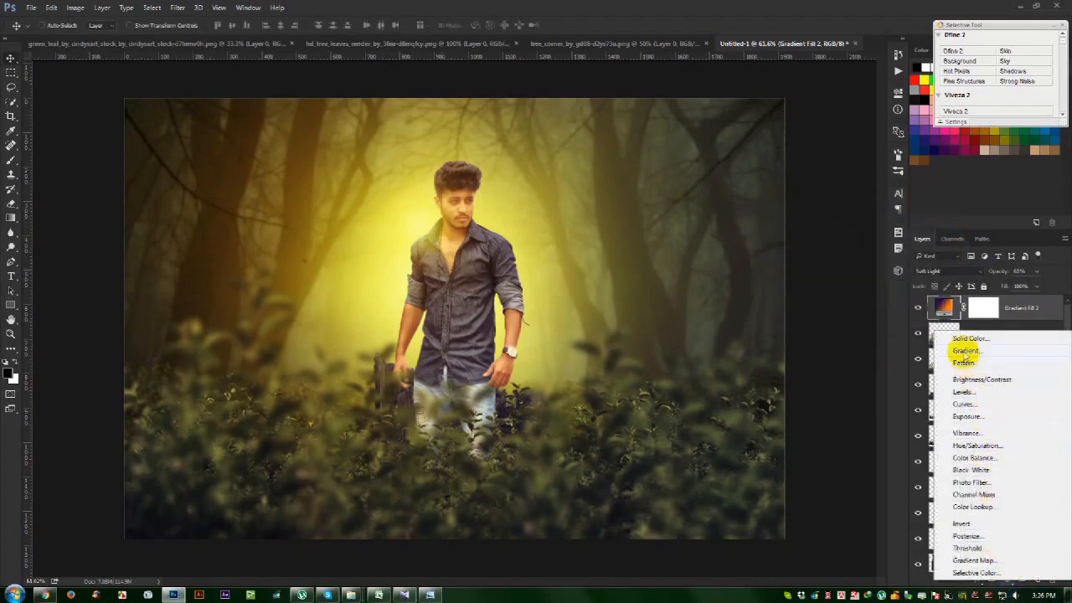
click(968, 338)
drag(894, 444, 897, 416)
click(861, 320)
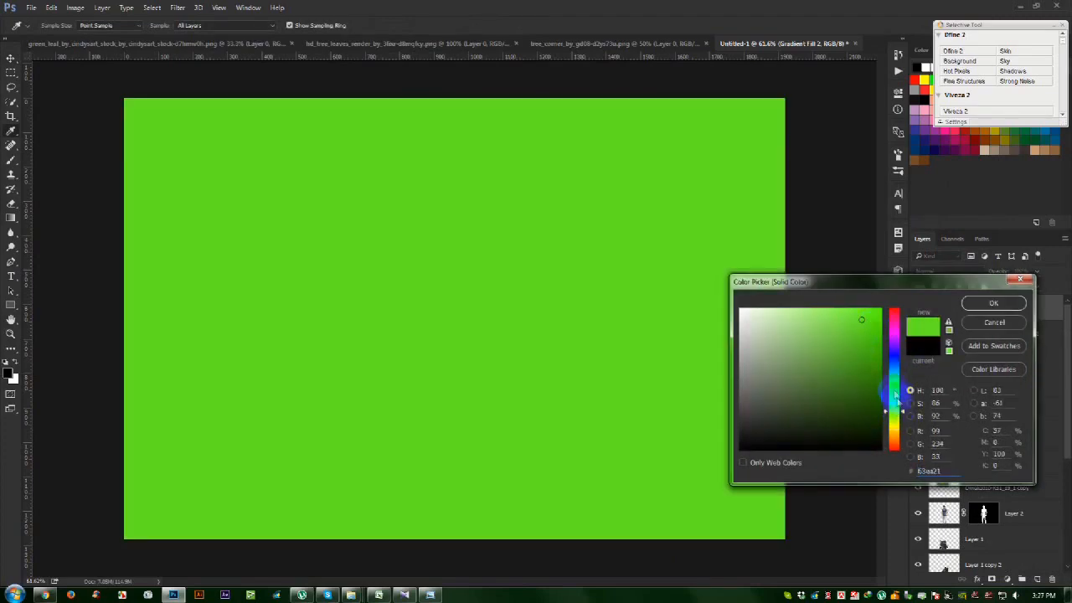
click(868, 338)
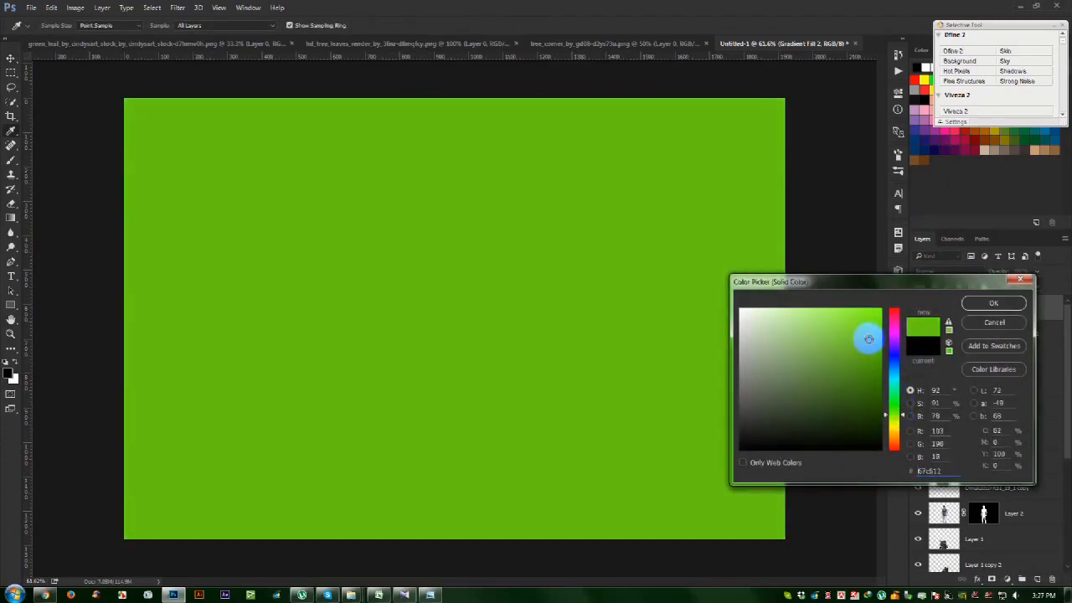
click(868, 328)
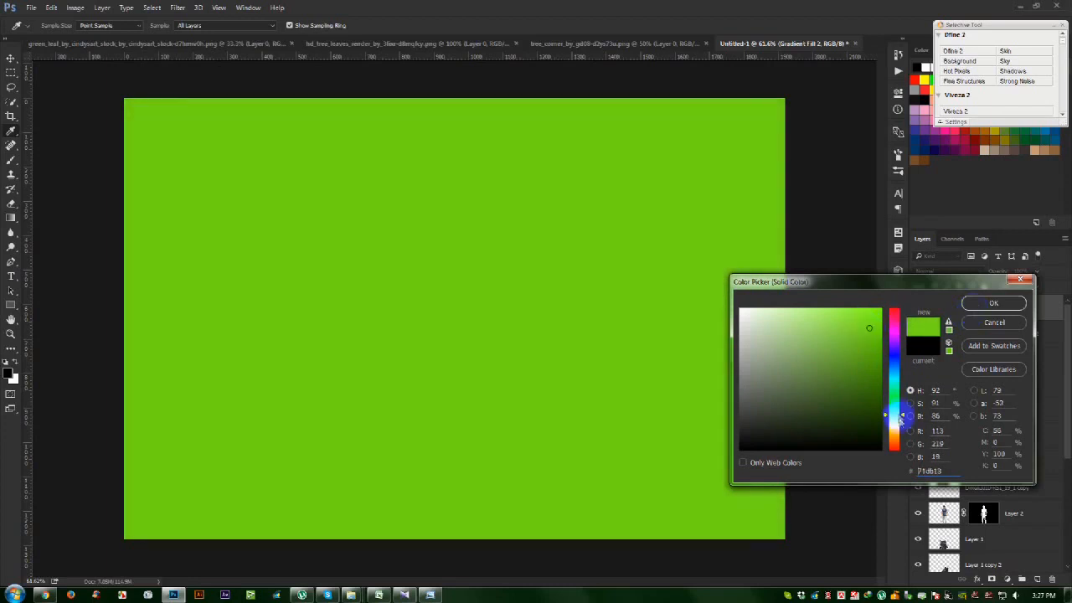
click(998, 304)
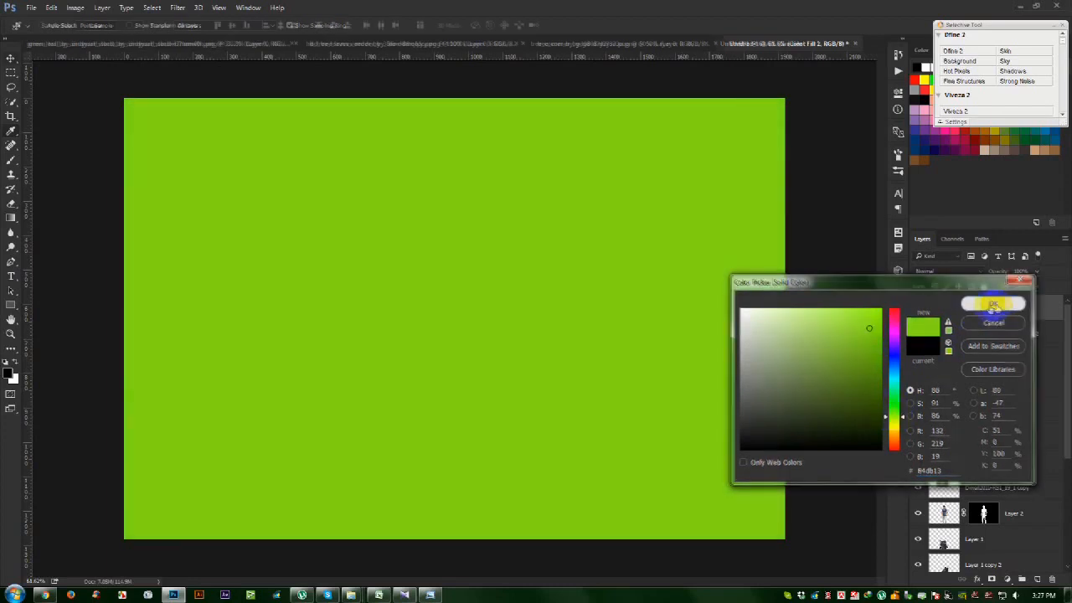
Cycle through the blend modes for the green color fill and settle on Soft Light
click(936, 277)
click(937, 274)
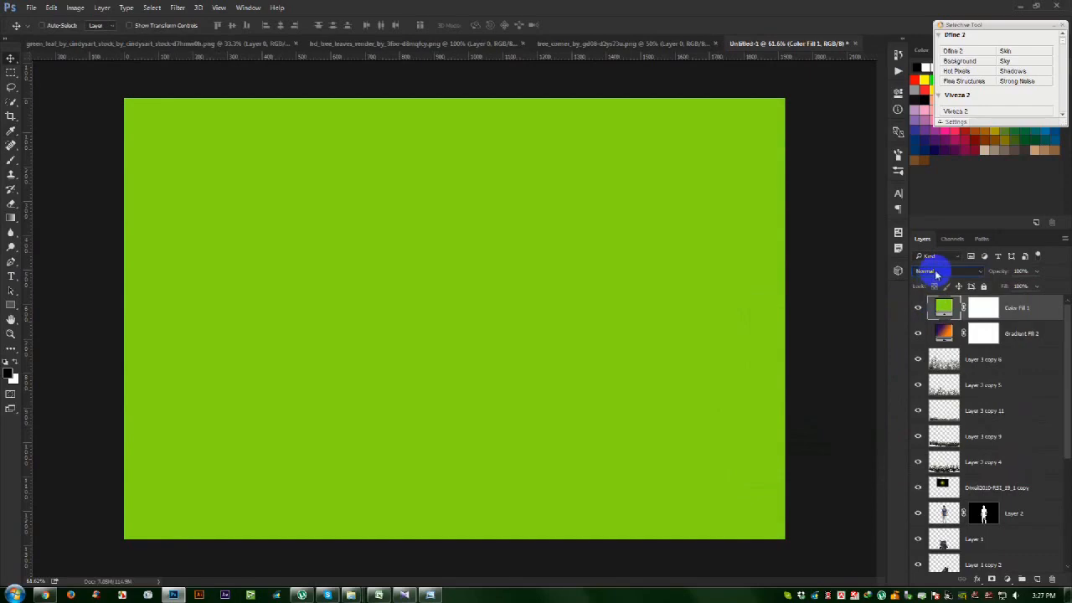
key(Down)
key(Down)
key(Down)
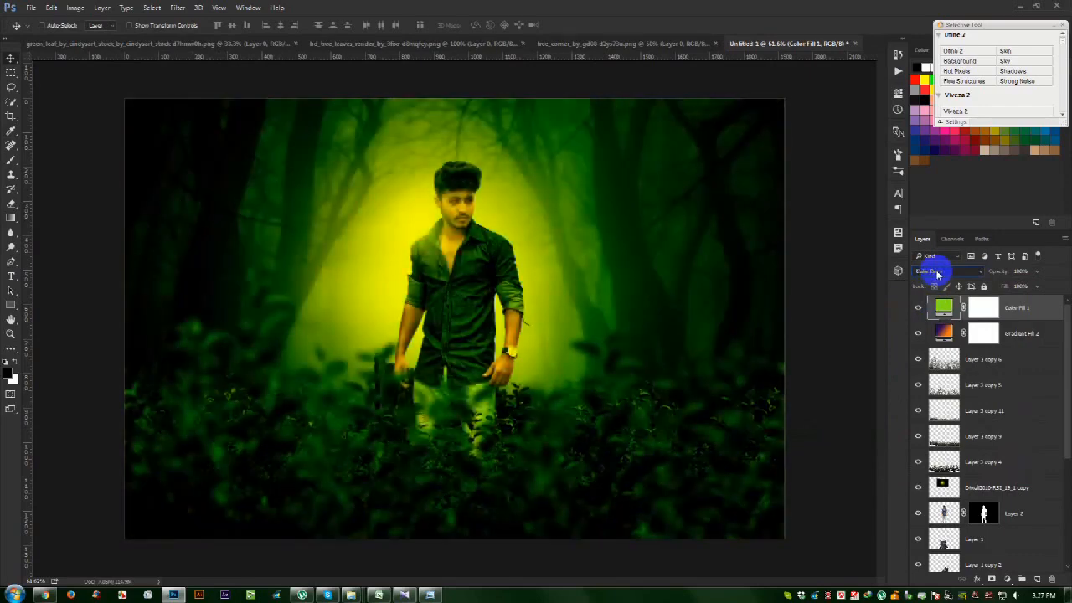
key(Down)
key(Down)
key(Down)
key(Down)
key(Down)
key(Down)
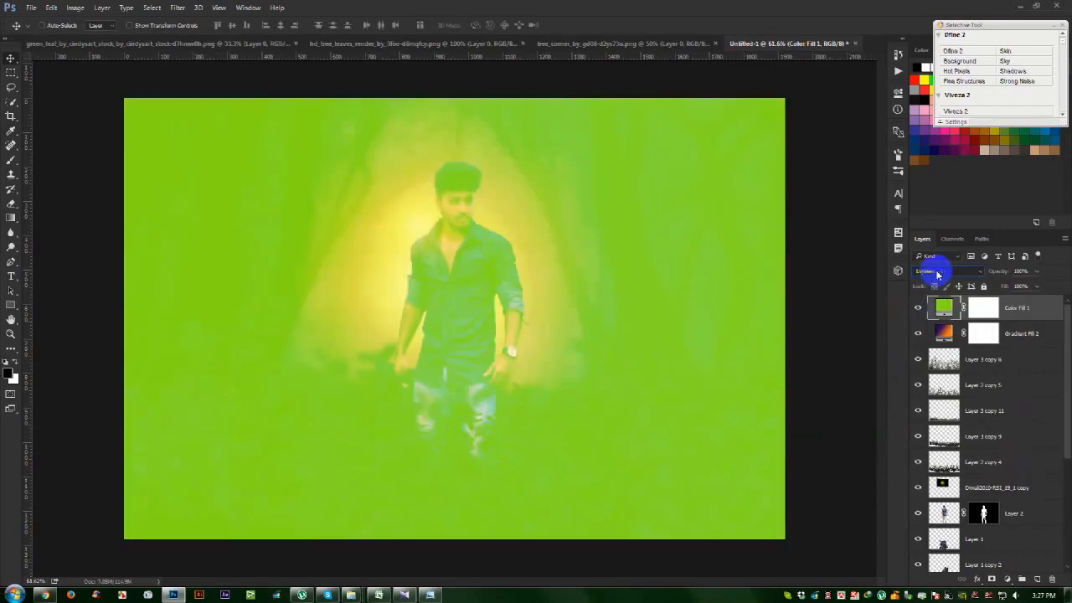
key(Down)
key(Down)
key(Down)
key(Down)
key(Down)
key(Down)
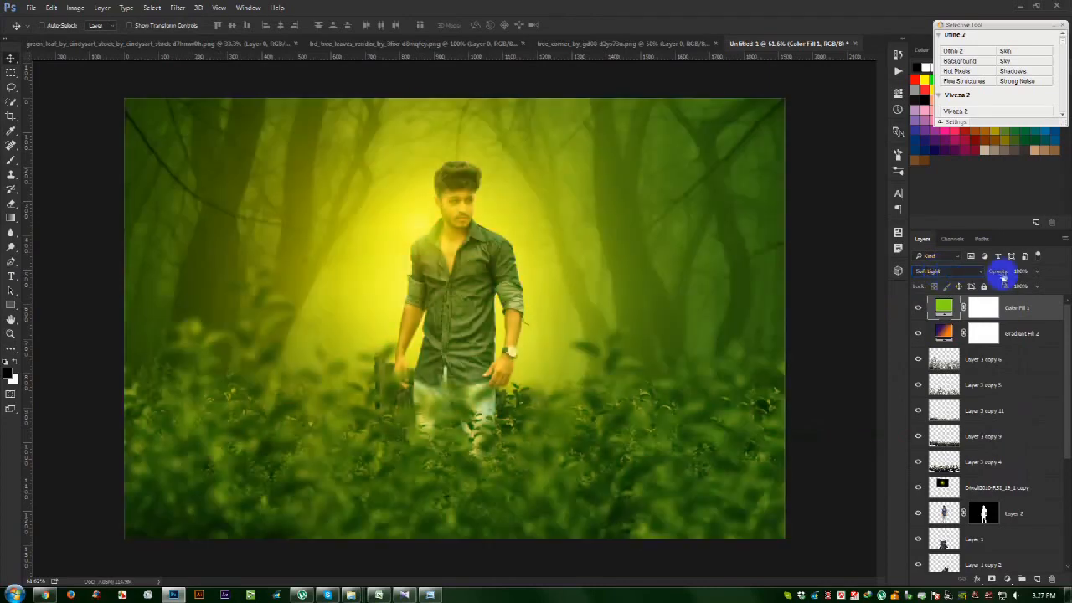
Reduce the green color fill's opacity to about 43%, comparing the image with the fill hidden and shown
drag(1000, 271, 971, 272)
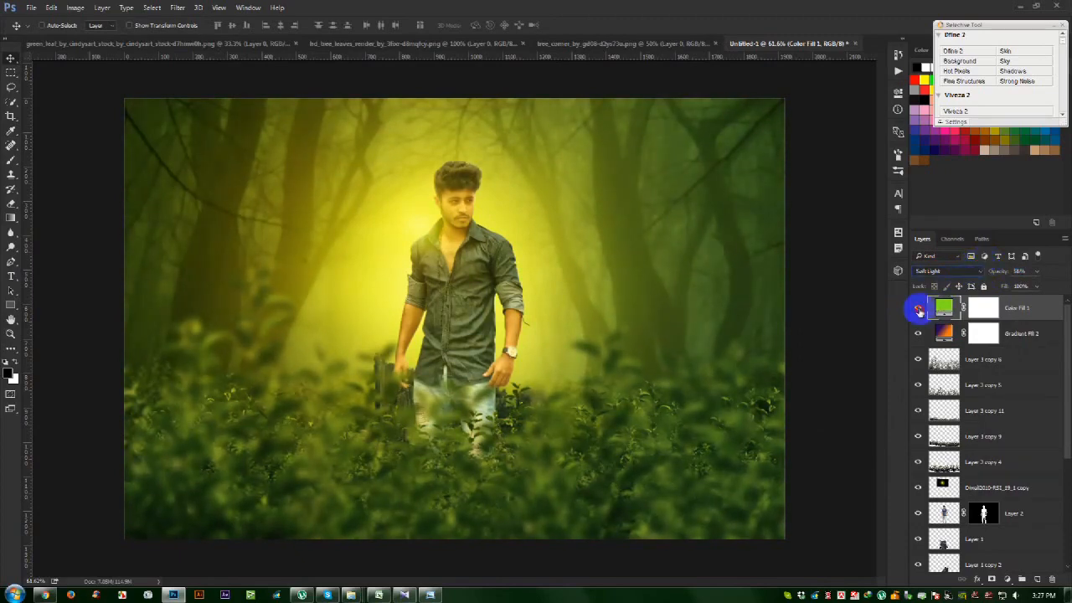
click(917, 310)
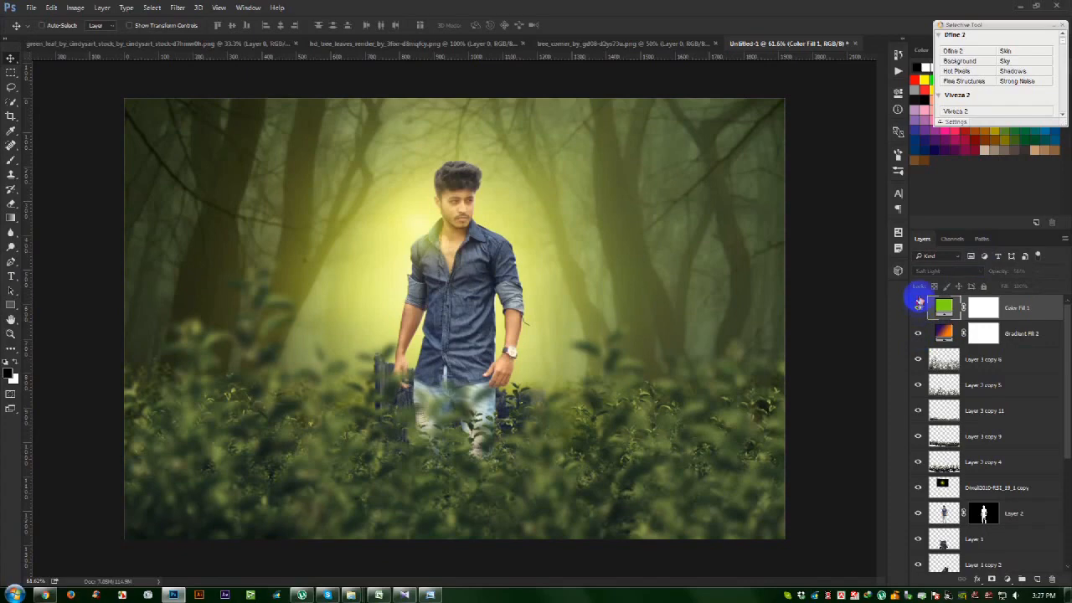
click(917, 307)
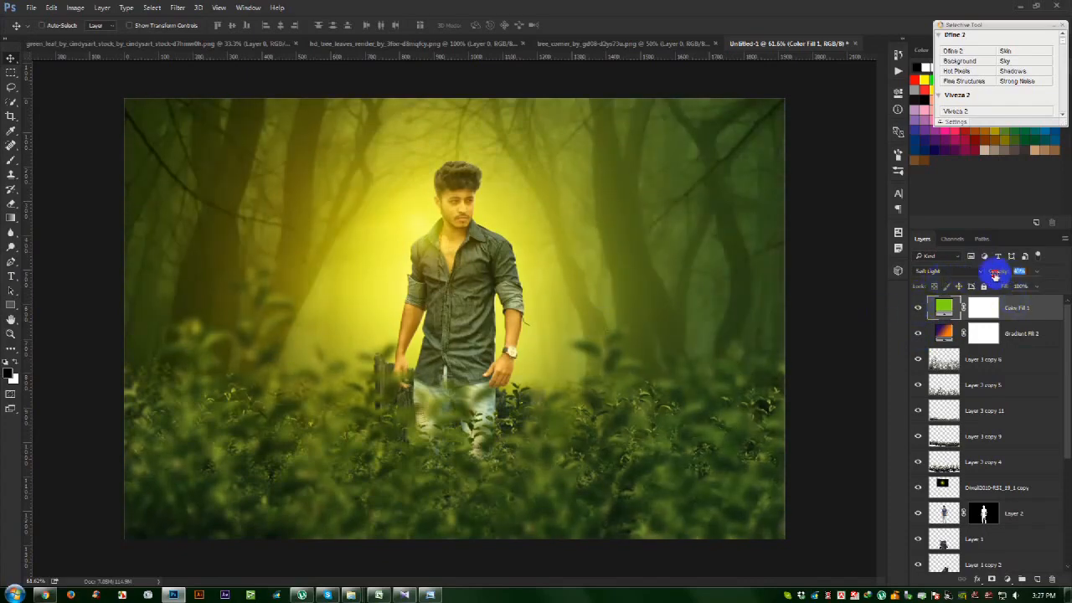
drag(992, 275, 993, 276)
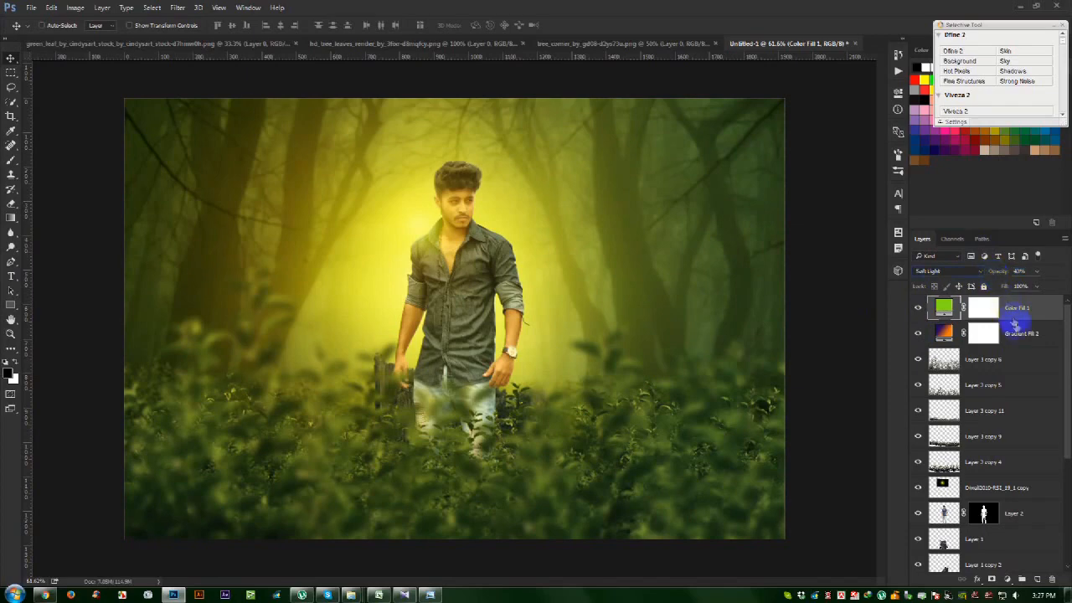
Enlarge the small glow copy above the man's layer with Free Transform and reposition it over his shoulder
click(1020, 333)
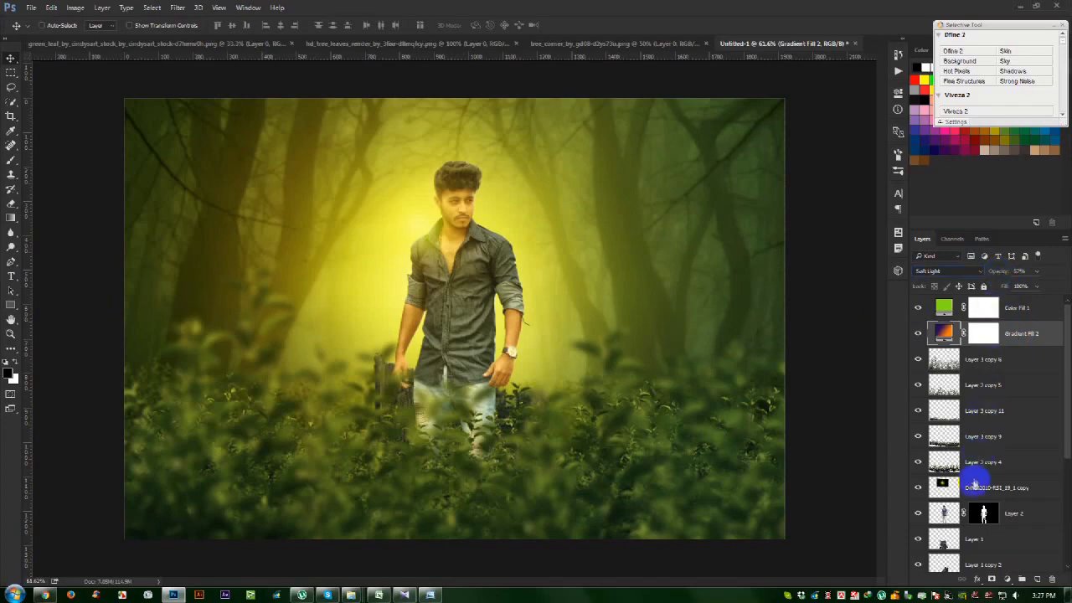
click(976, 486)
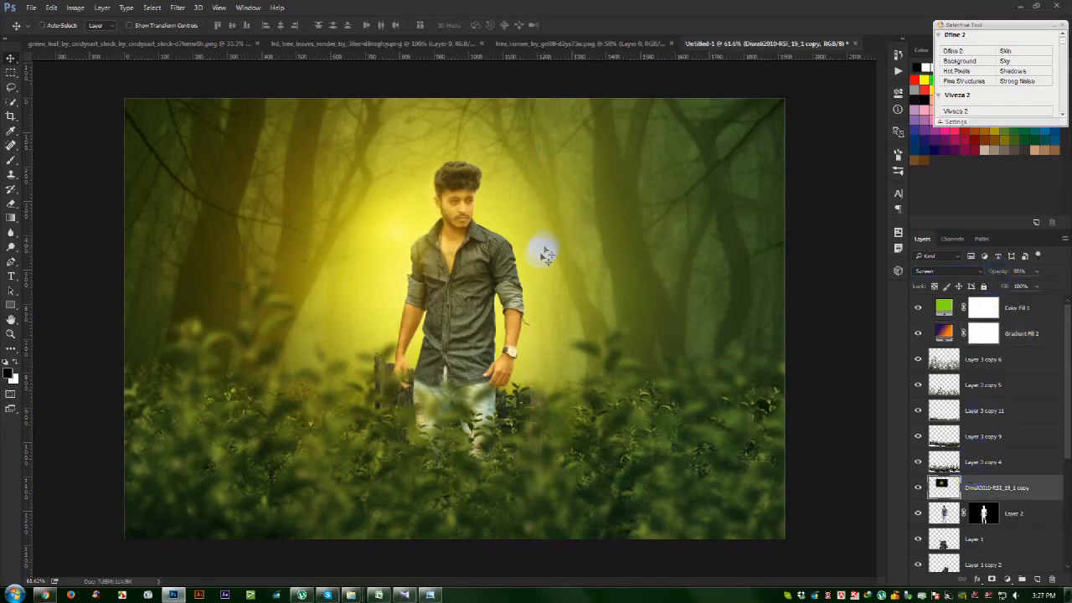
key(ctrl+t)
drag(530, 329, 629, 369)
mouse_move(463, 258)
mouse_down()
mouse_move(484, 258)
mouse_move(468, 259)
mouse_up()
key(Return)
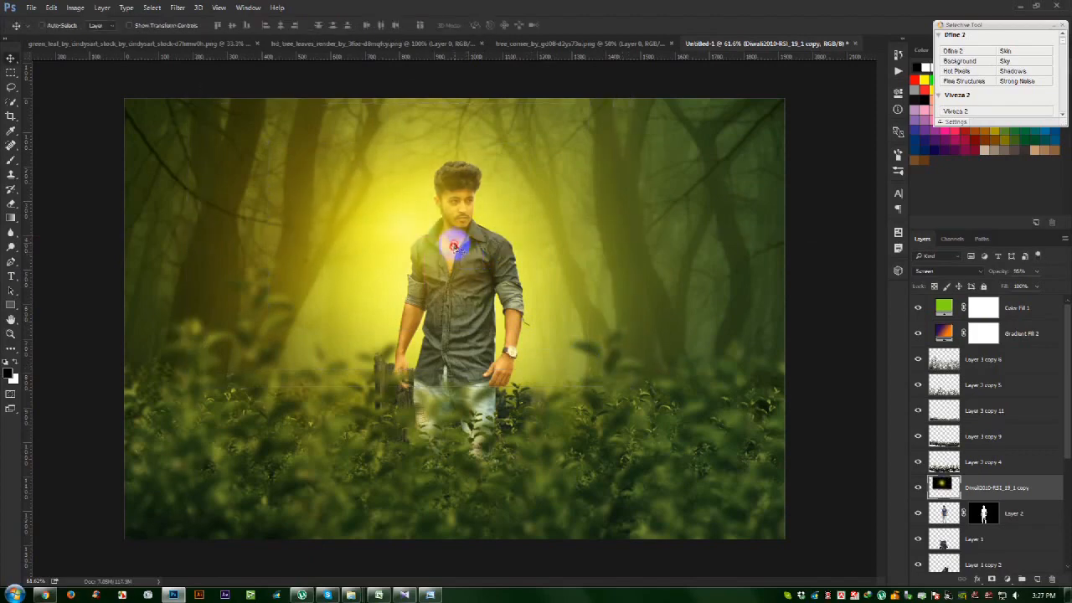
Raise the enlarged glow copy's opacity to 100%, then select the green color fill layer
drag(1000, 270, 1038, 275)
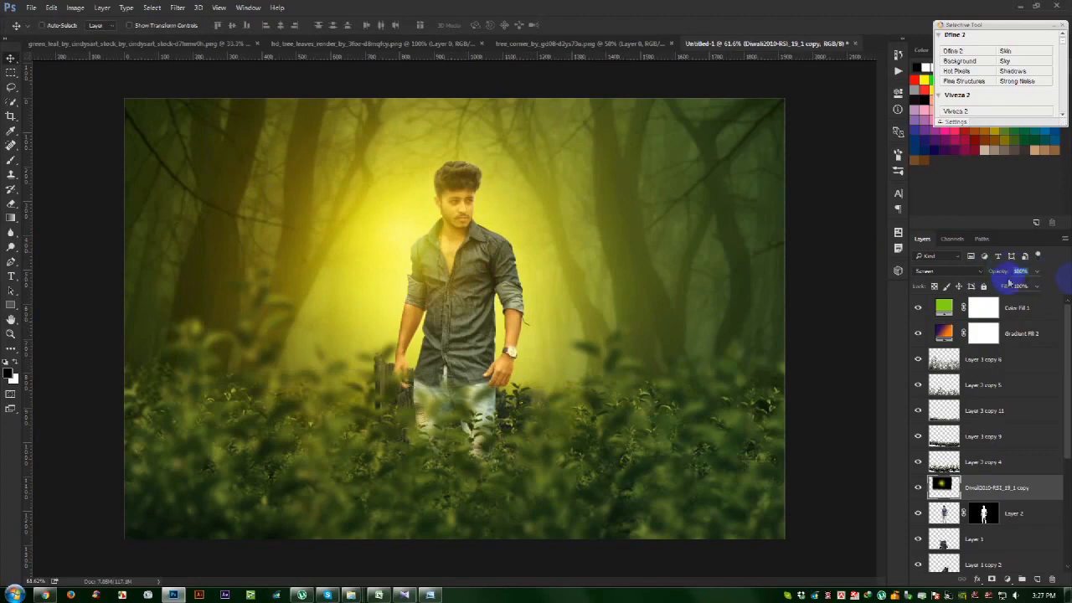
click(508, 219)
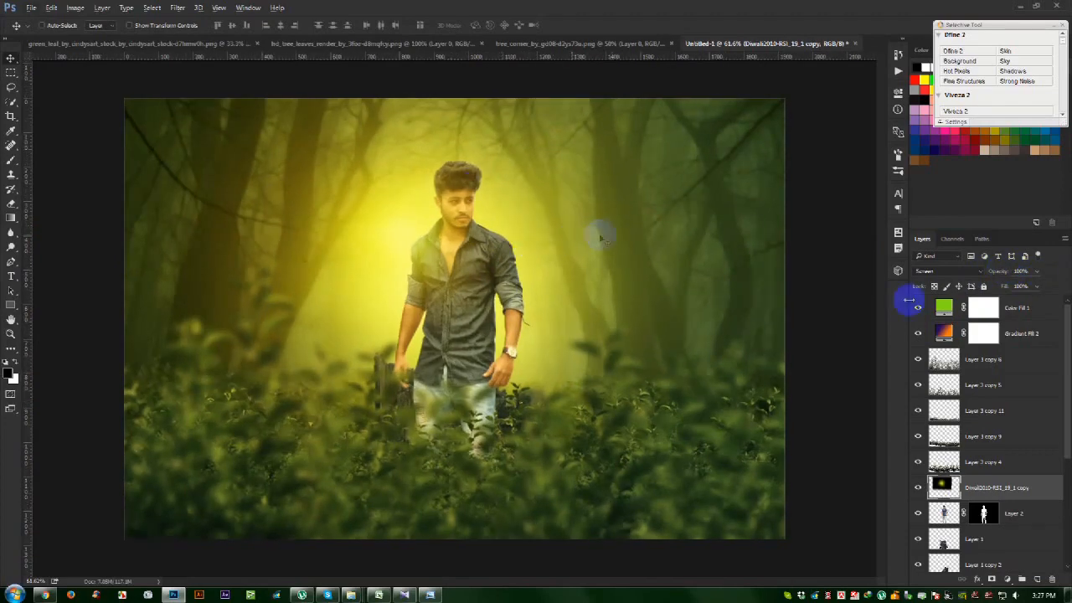
click(1028, 307)
click(1008, 578)
click(967, 336)
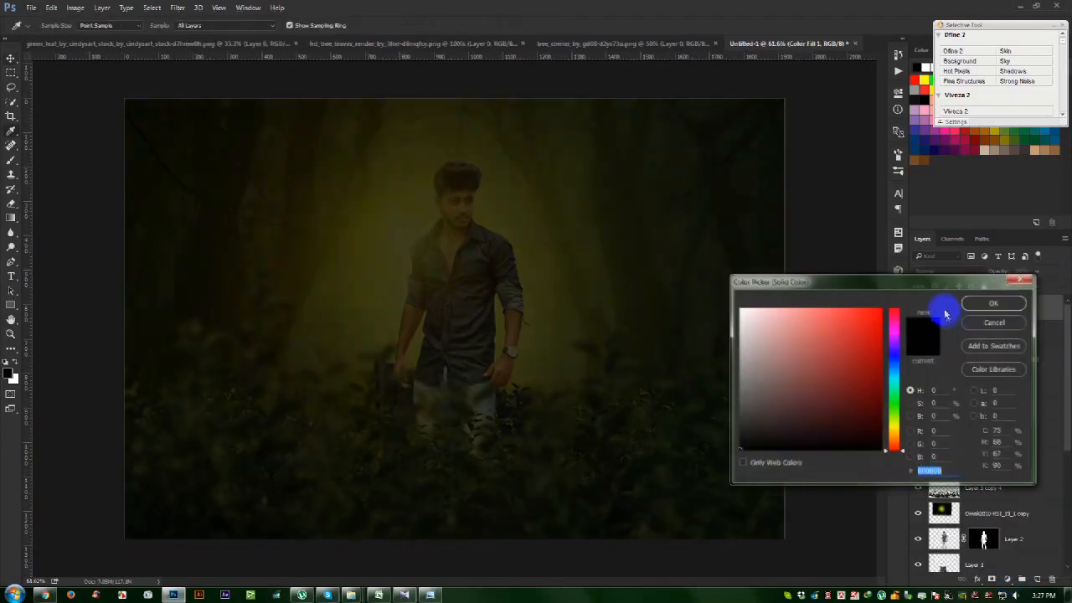
click(988, 308)
Add a black-to-transparent gradient fill layer with Radial style, Reverse enabled and the angle set to 0
click(1008, 578)
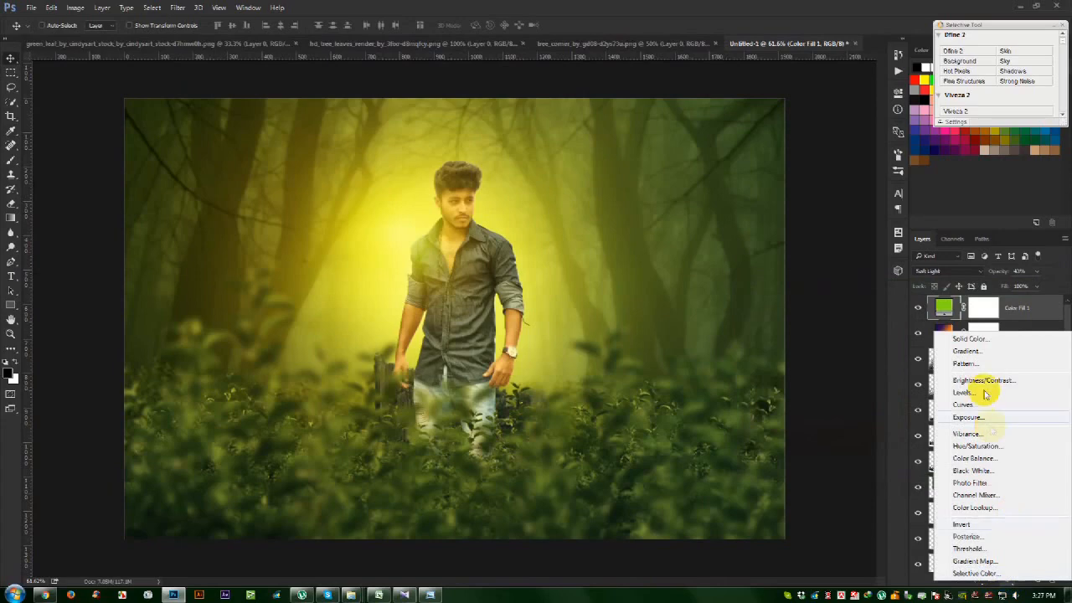
click(969, 350)
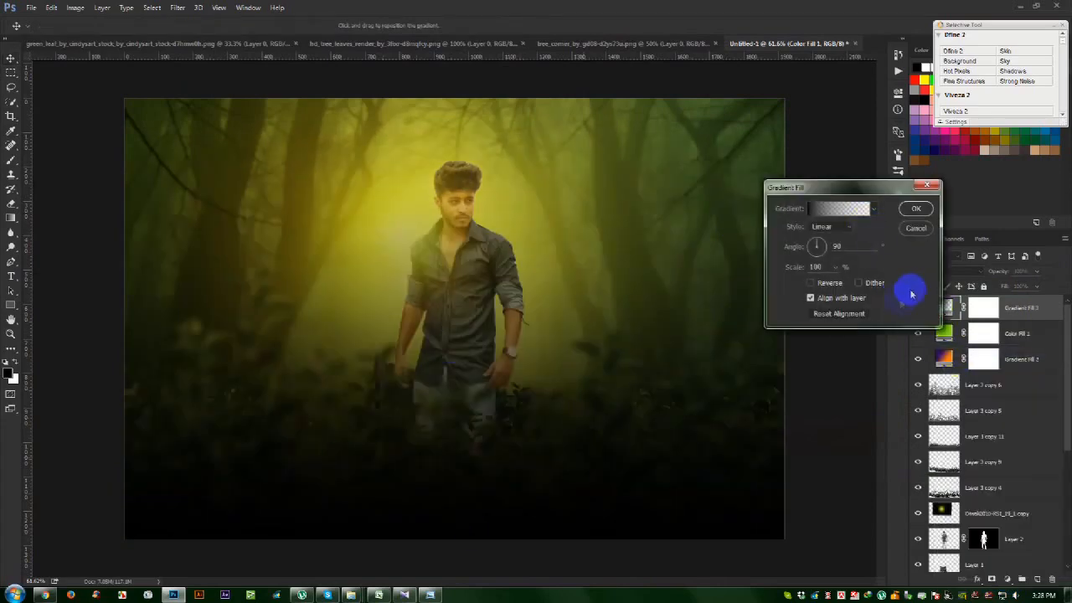
click(837, 227)
click(824, 238)
double_click(816, 266)
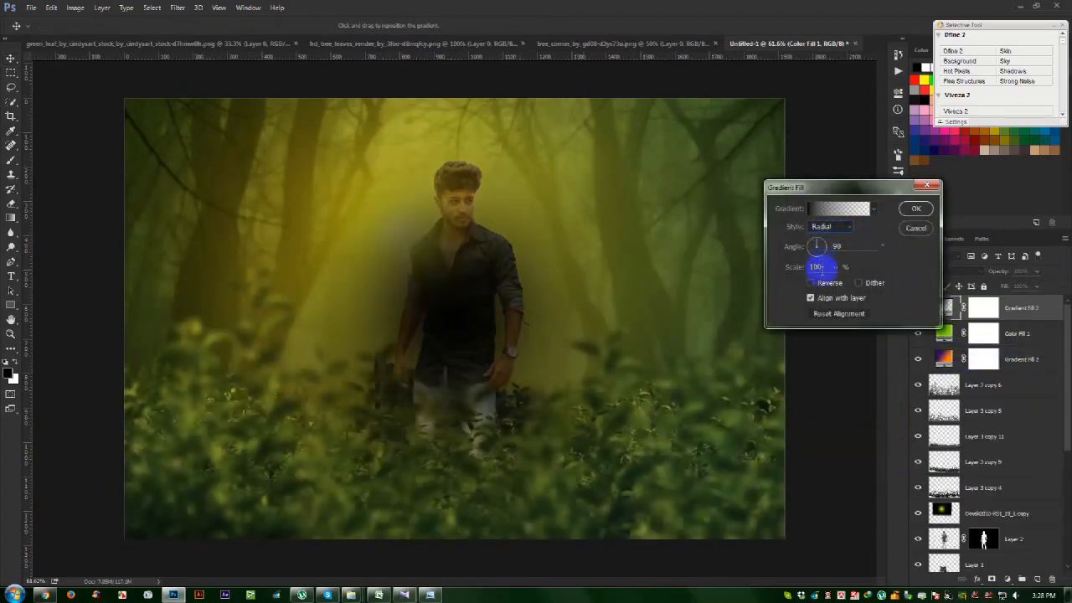
click(810, 283)
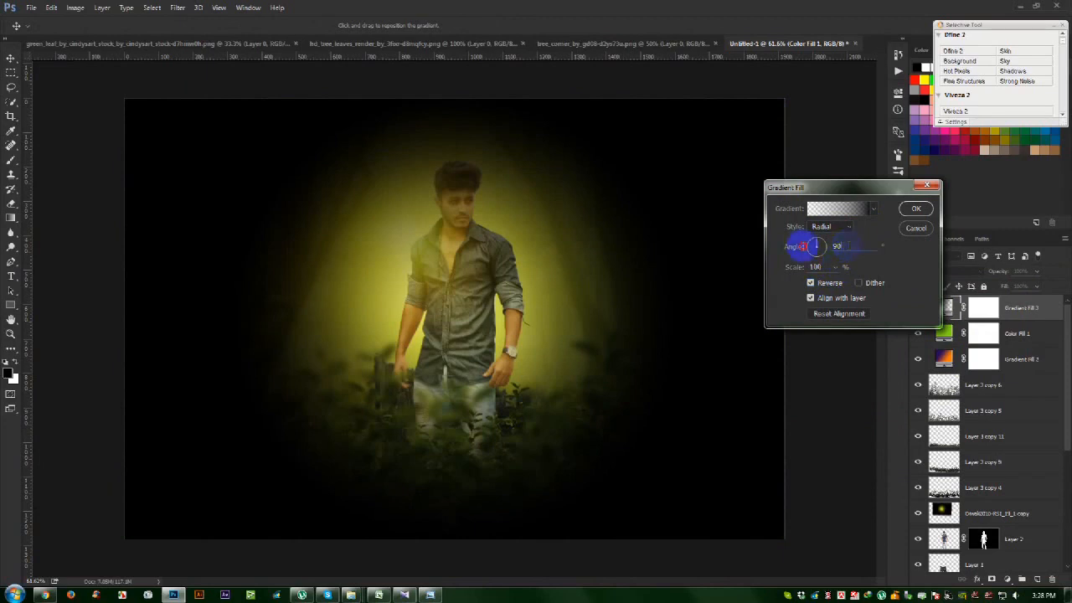
text(0)
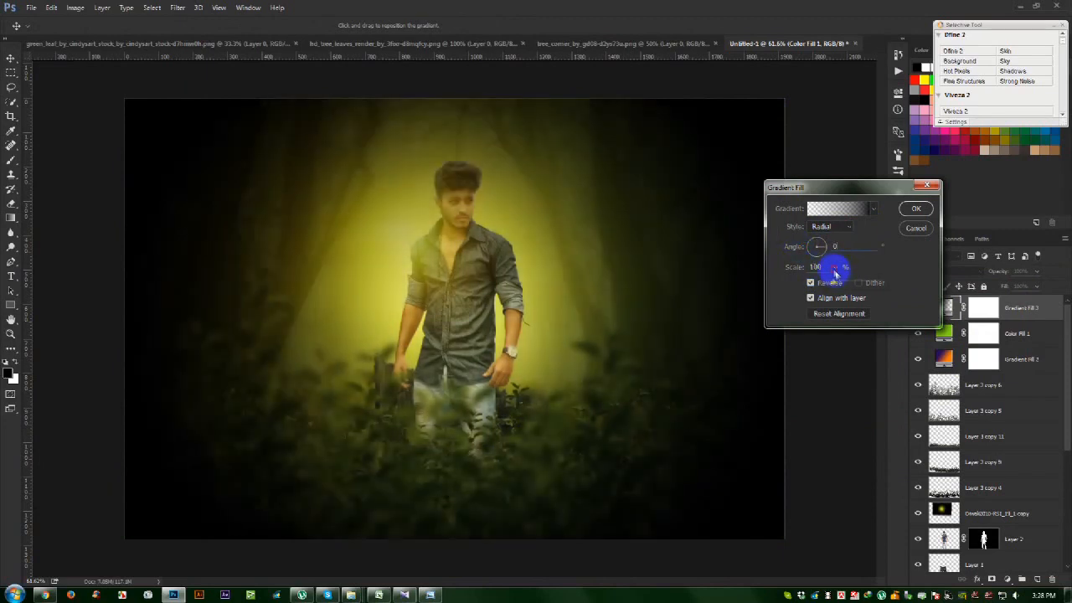
Enlarge the radial gradient's scale and centre its clear area around the man to form a dark vignette
drag(837, 282, 838, 283)
drag(486, 276, 462, 244)
click(913, 208)
key(ctrl+0)
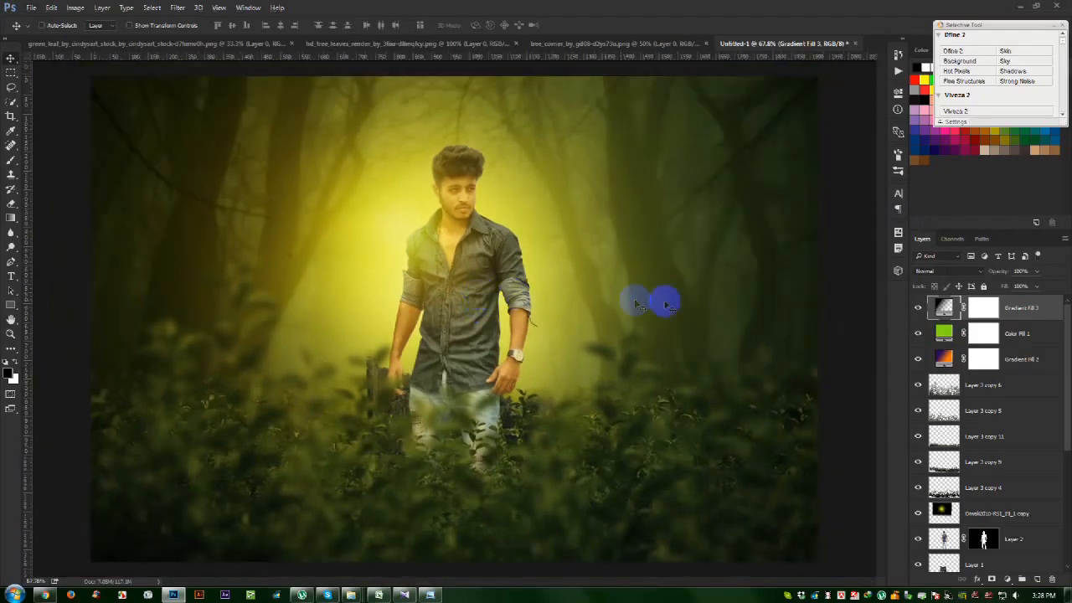
Fill a new top layer with the merged image using Apply Image, then duplicate that layer
click(1022, 579)
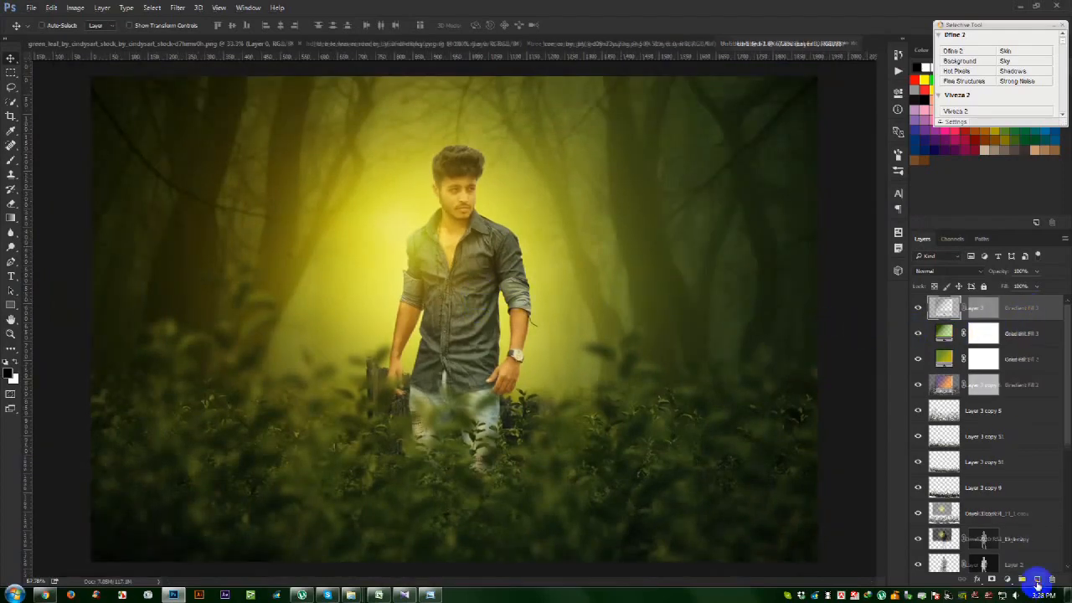
click(72, 10)
click(96, 174)
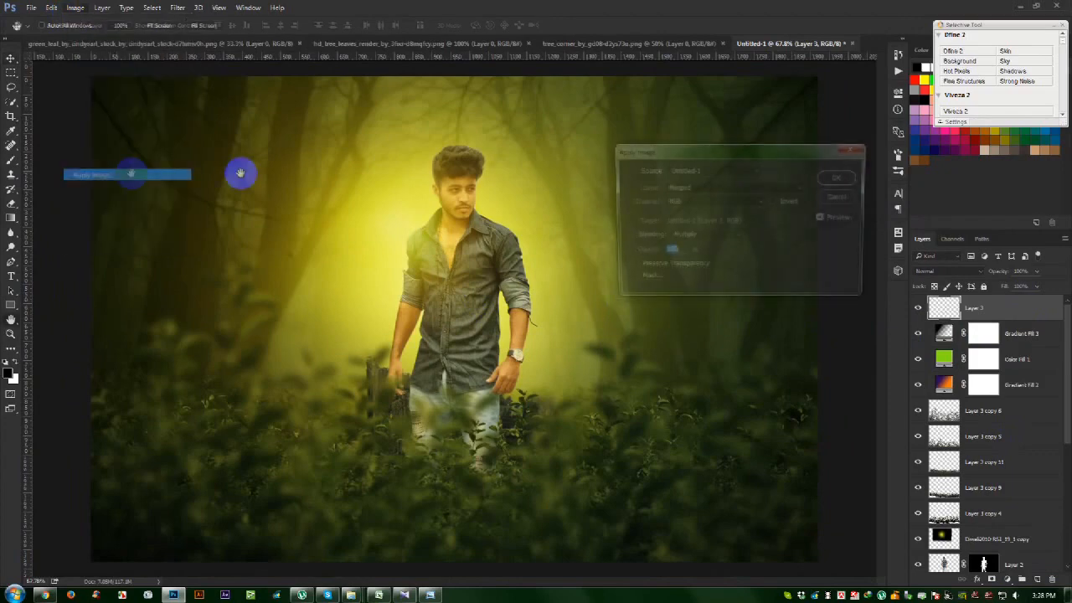
click(837, 180)
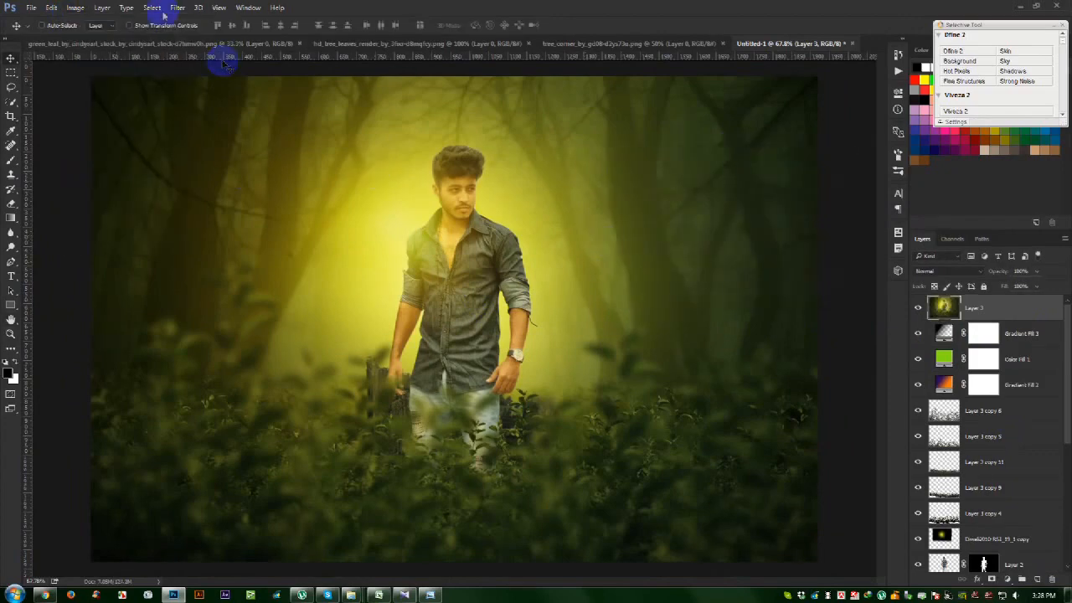
click(191, 9)
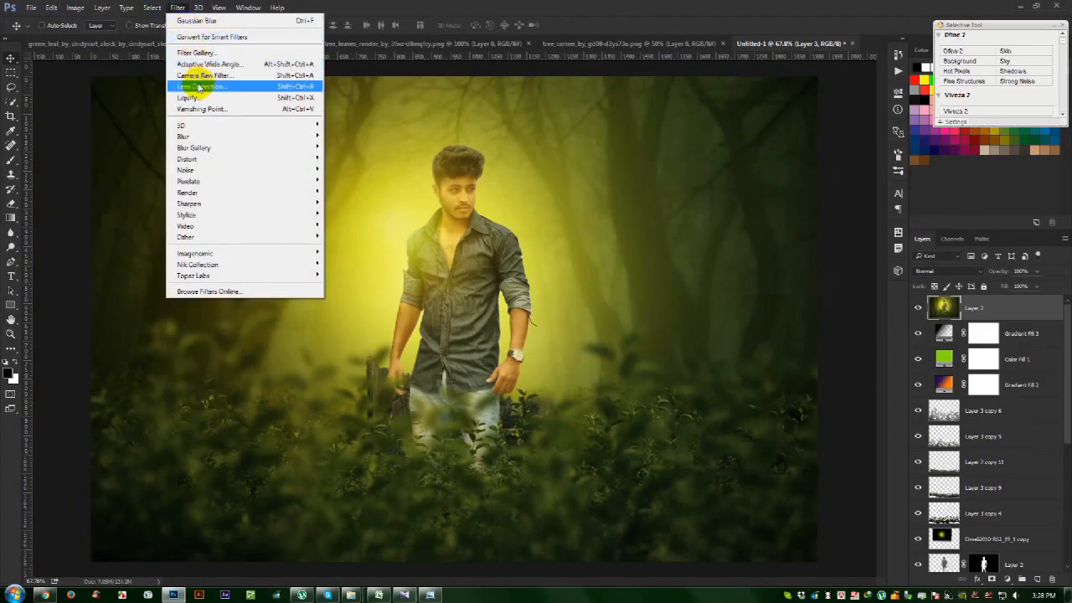
click(1001, 306)
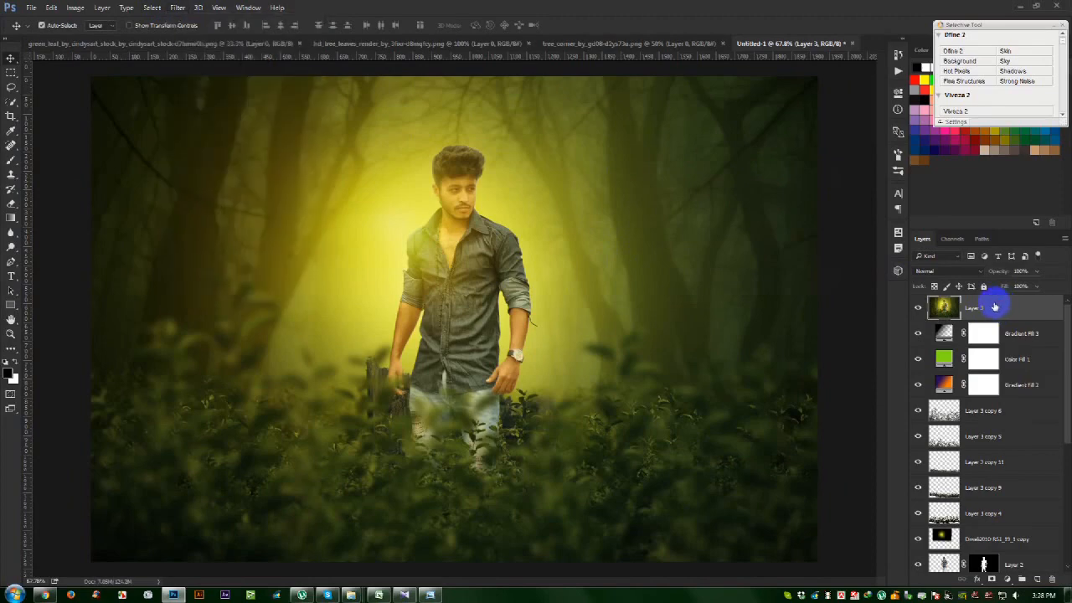
key(ctrl+j)
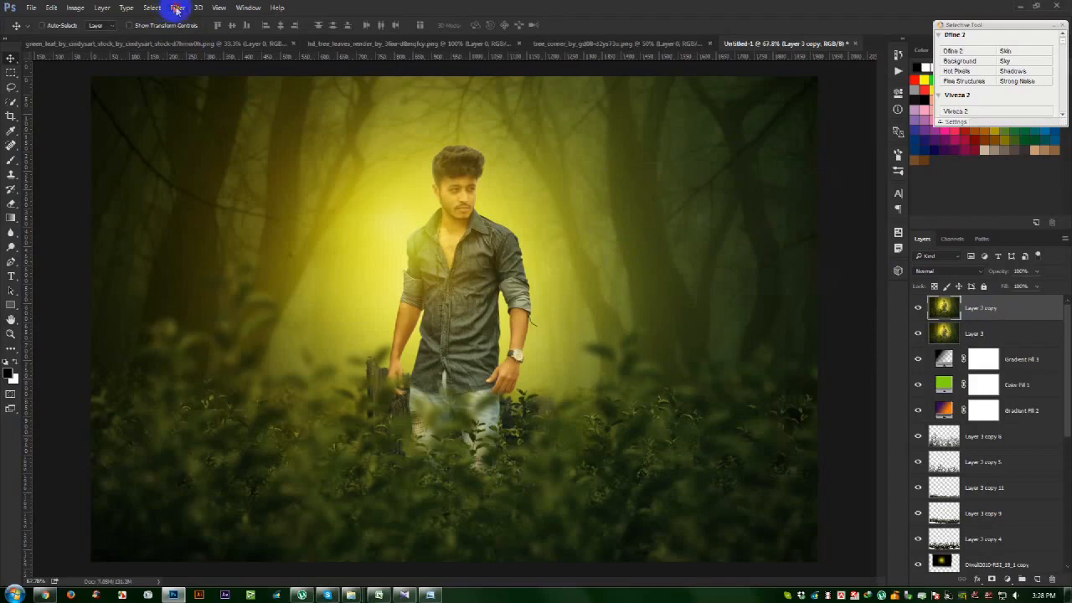
Apply a strong Radial Blur with the Zoom method and Good quality to the duplicated merged layer, shifting the blur centre
click(176, 9)
mouse_move(192, 136)
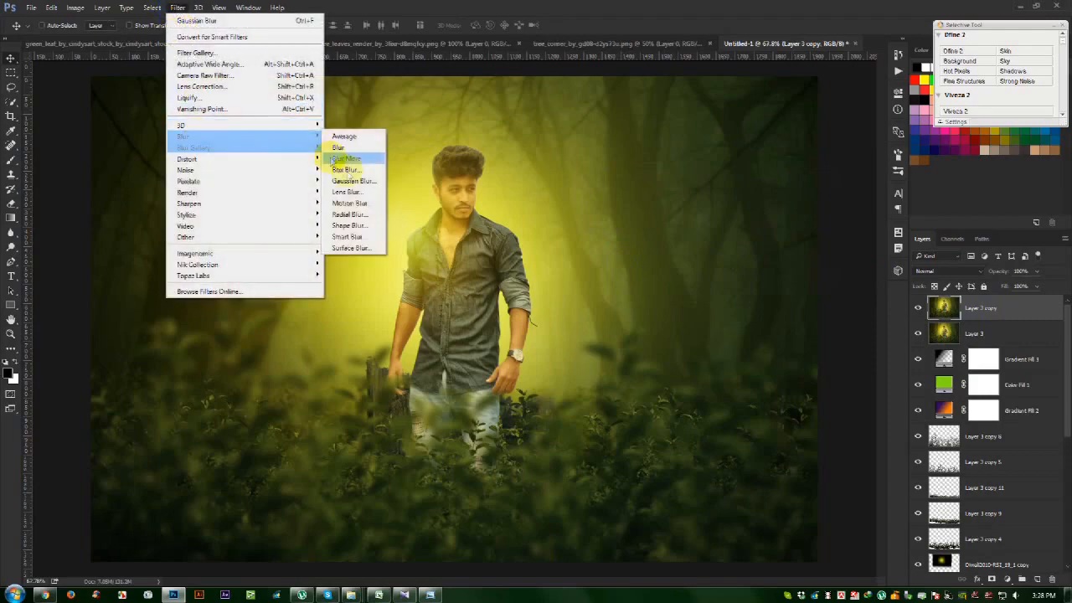
click(362, 214)
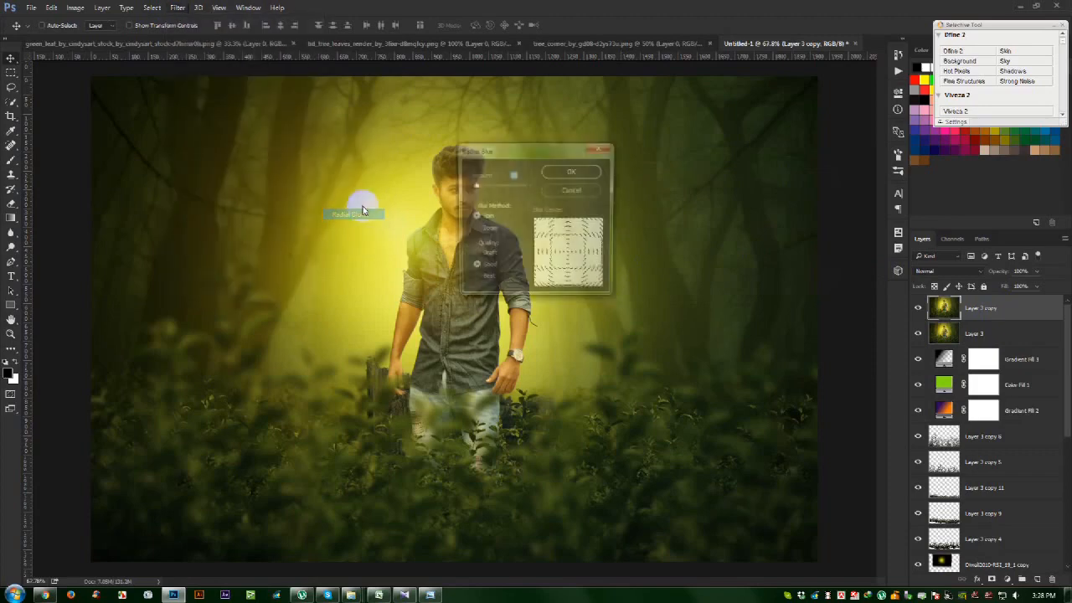
click(487, 230)
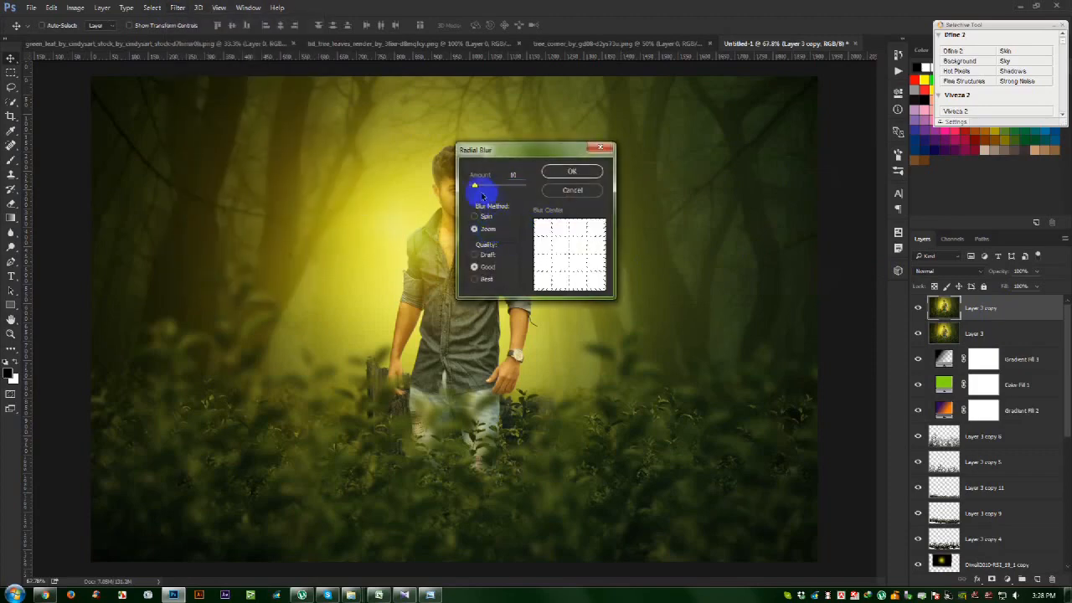
drag(490, 188, 497, 185)
drag(548, 240, 567, 262)
click(560, 170)
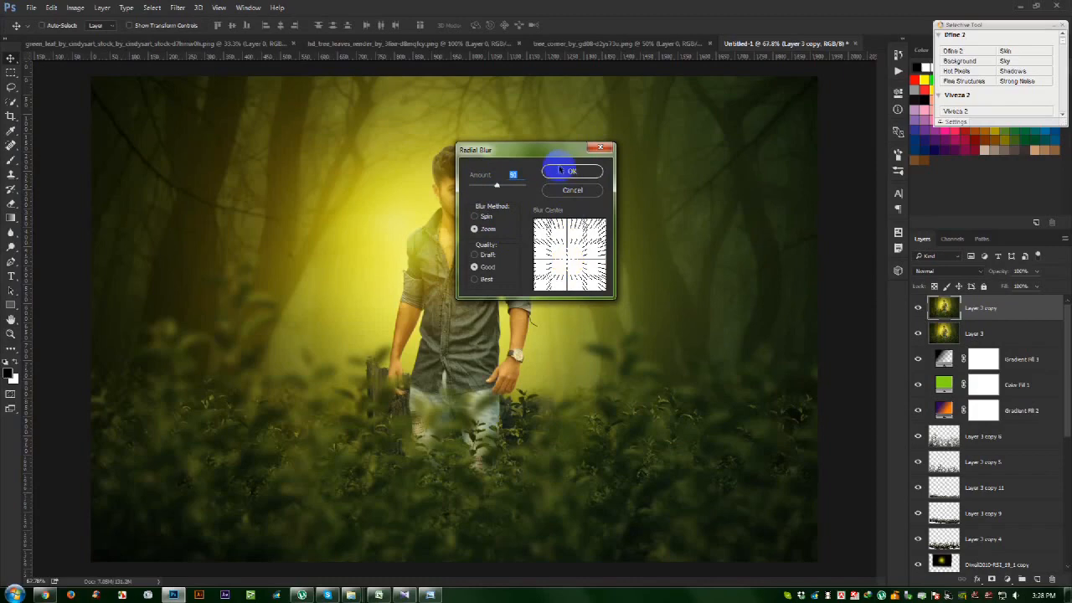
click(498, 188)
drag(502, 189, 506, 187)
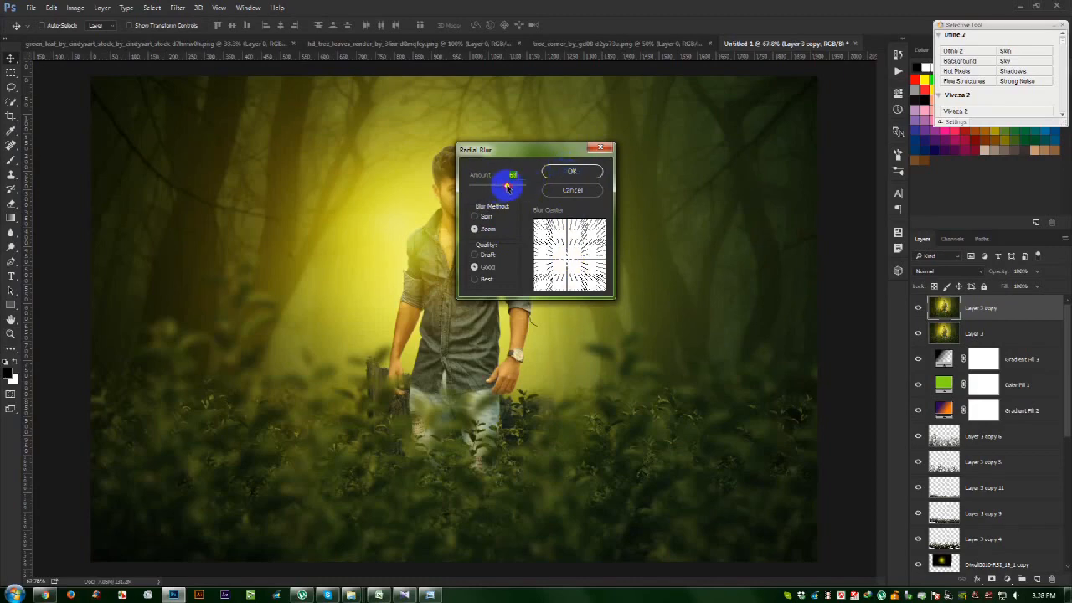
click(574, 172)
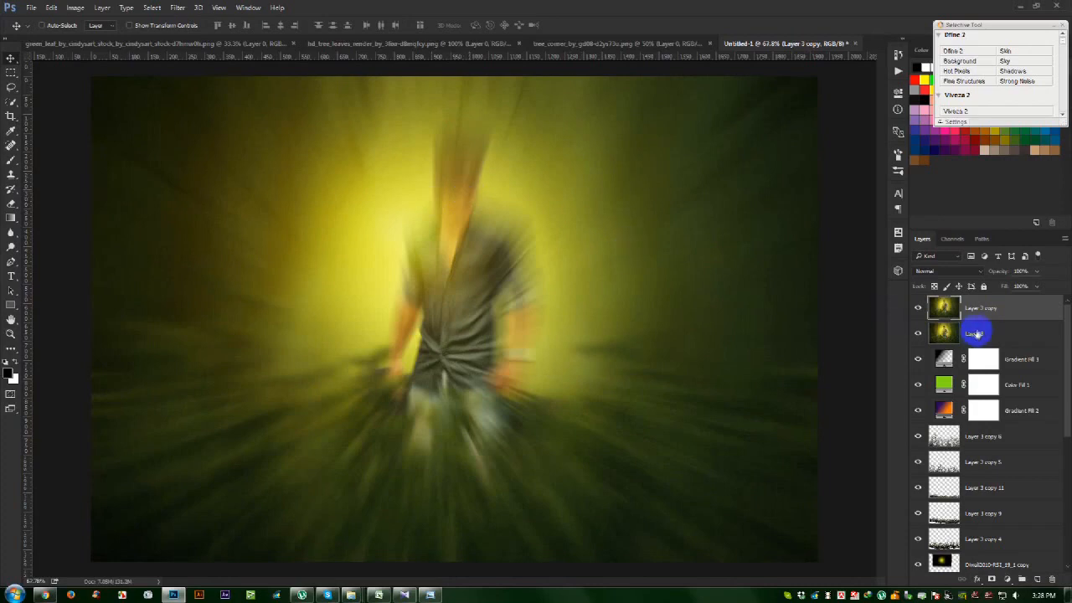
Add a layer mask to the blurred copy and paint black over the middle to reveal the sharp man and surroundings
click(1005, 578)
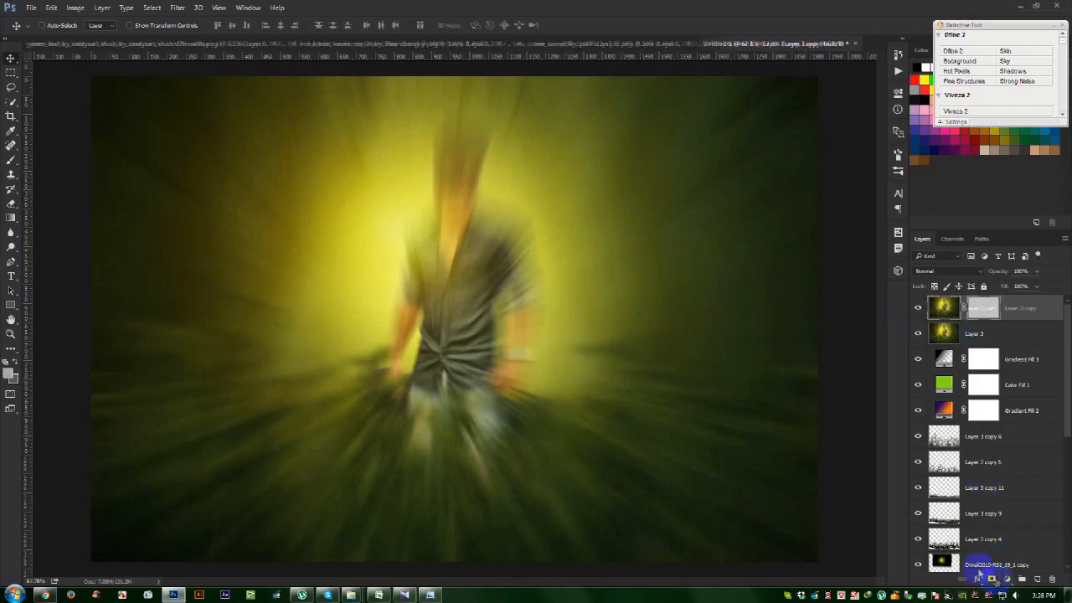
click(10, 160)
click(17, 361)
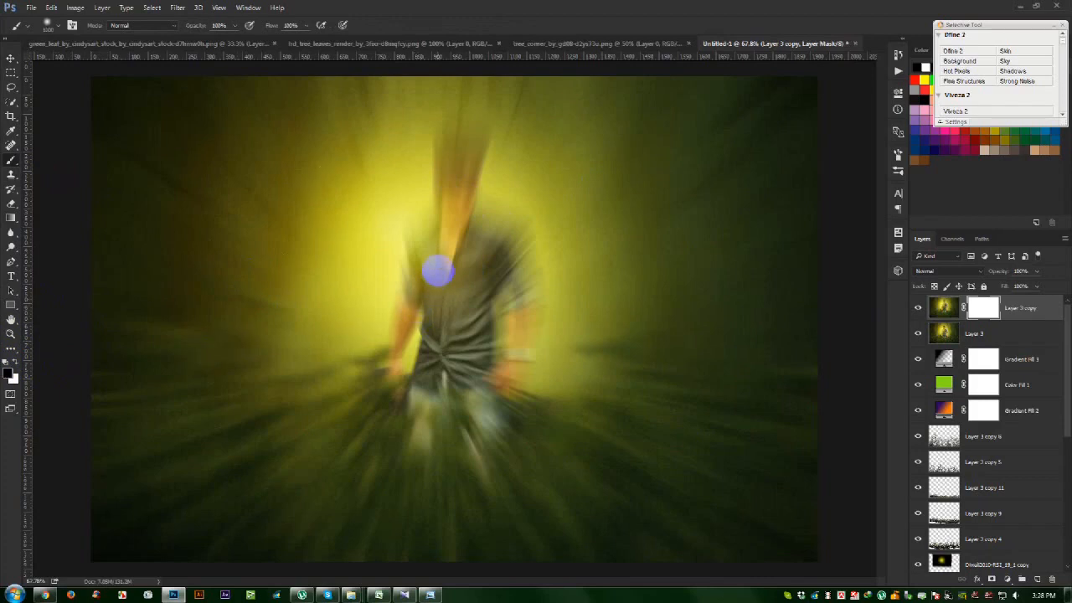
drag(457, 289, 452, 308)
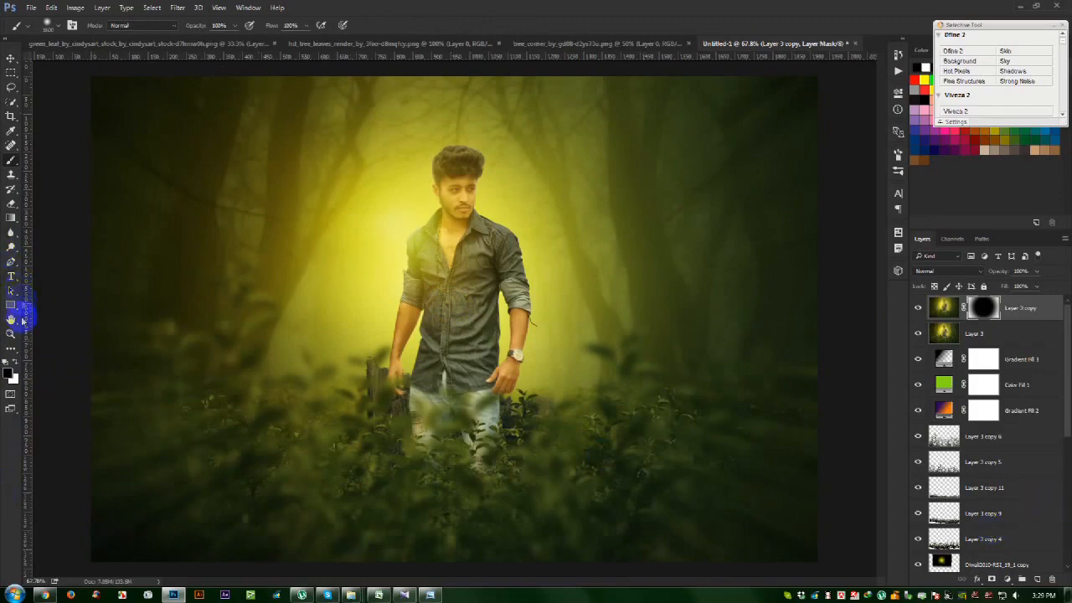
Paint white with a smaller brush on the blurred copy's mask to restore the zoom blur around the outer edges
click(14, 362)
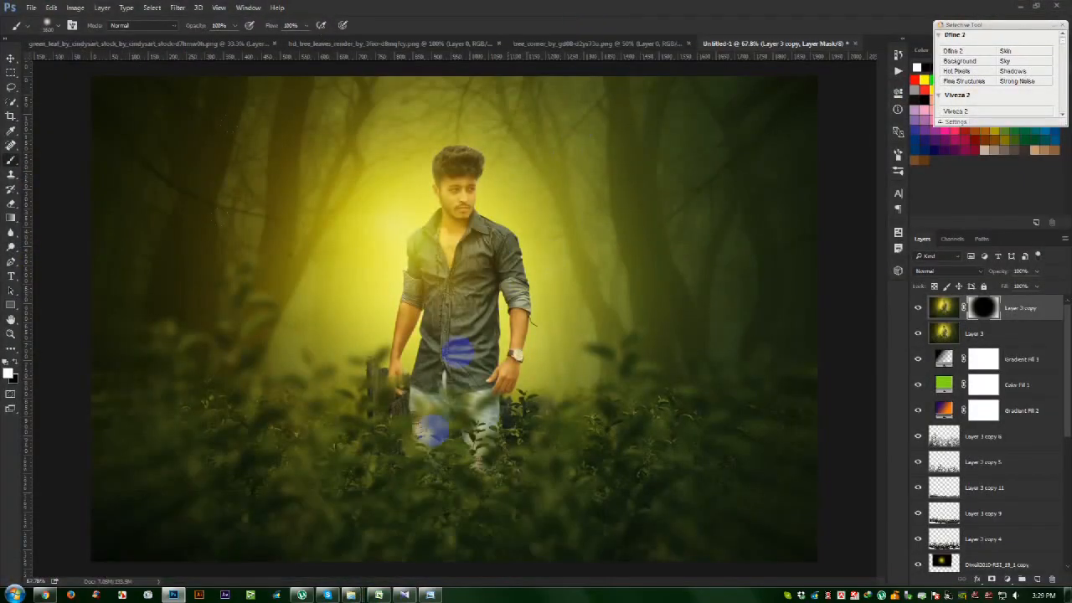
click(356, 489)
key(ctrl+z)
key(bracketleft)
key(bracketleft)
key(bracketleft)
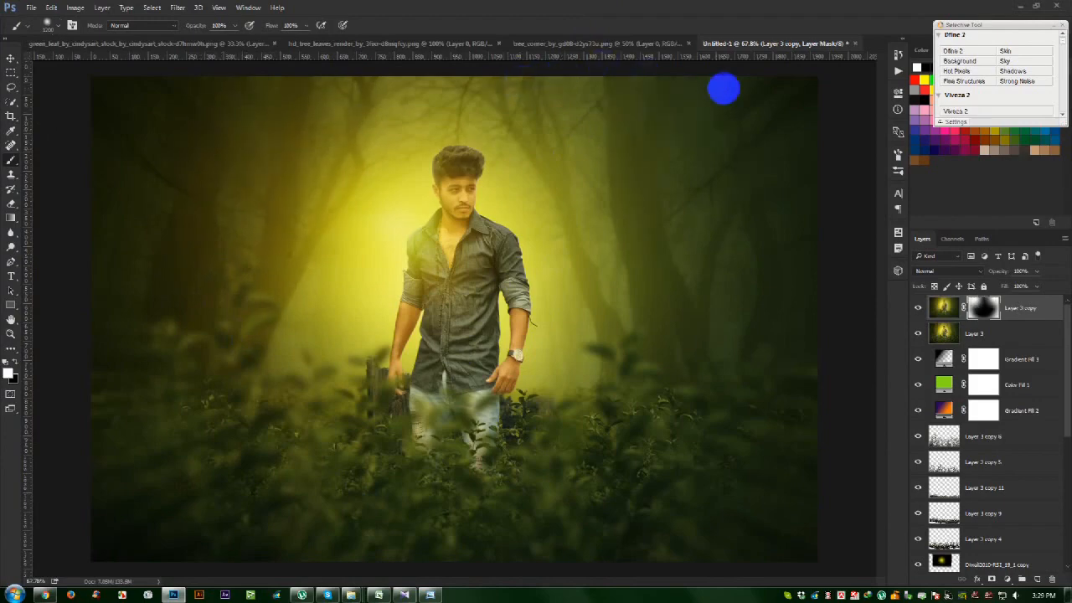
mouse_move(871, 323)
mouse_down()
mouse_move(906, 349)
mouse_move(766, 293)
mouse_up()
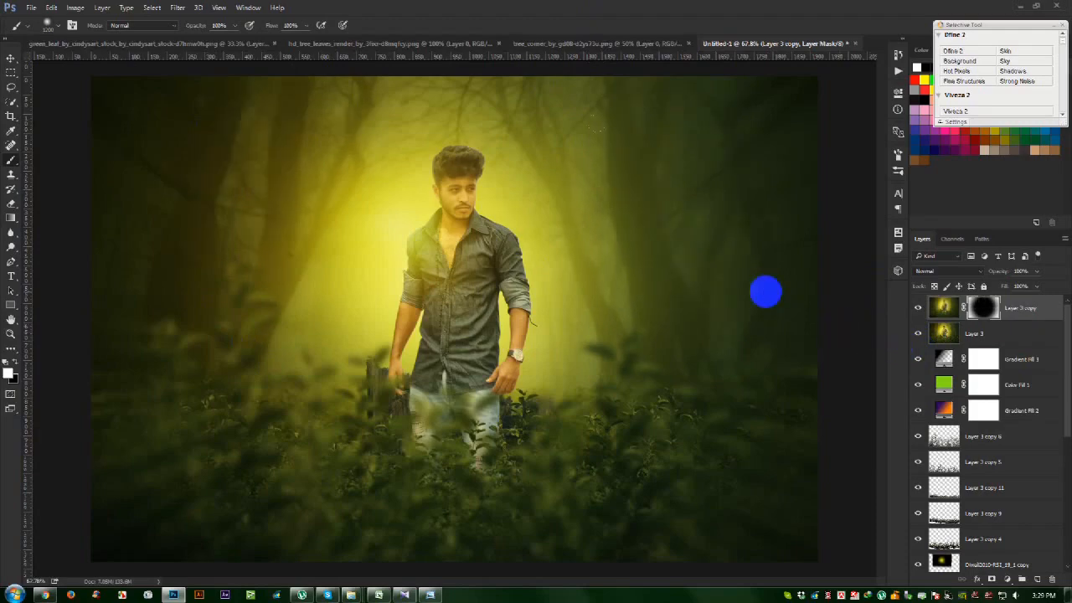
Toggle the blurred copy's visibility to compare, then merge it down into the merged layer below
click(919, 308)
click(1023, 310)
key(ctrl+e)
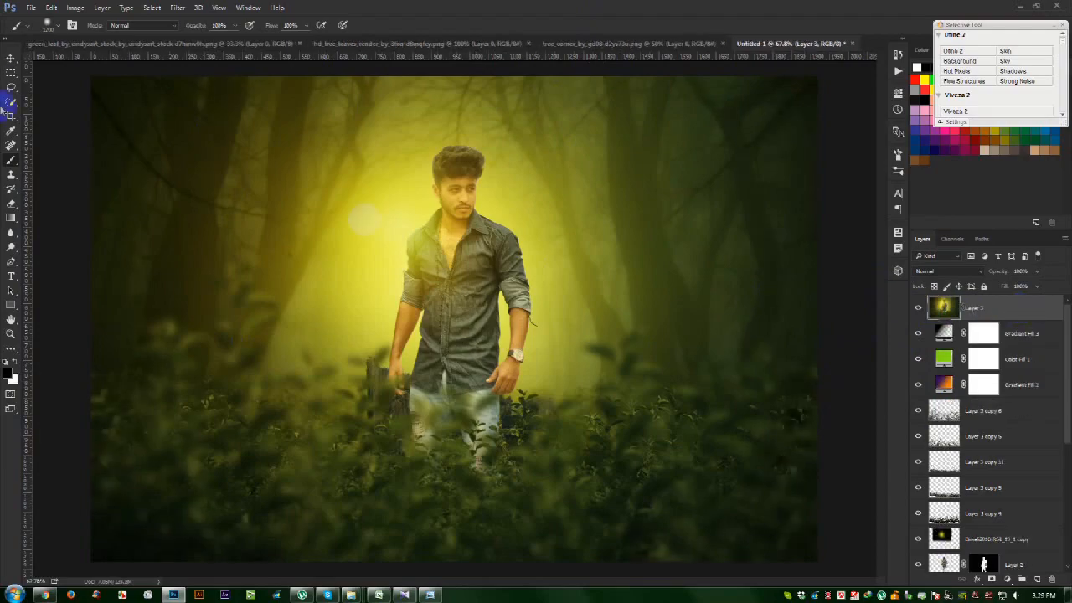
Save the document to the Desktop in Photoshop format under the file name Fantaci Manipulation
key(ctrl+s)
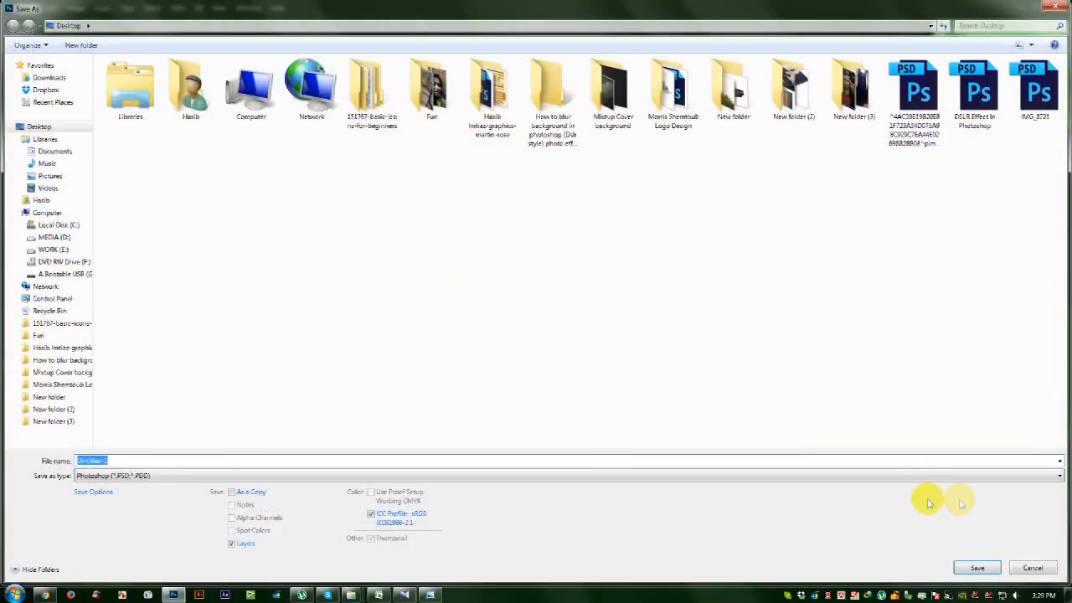
text(F)
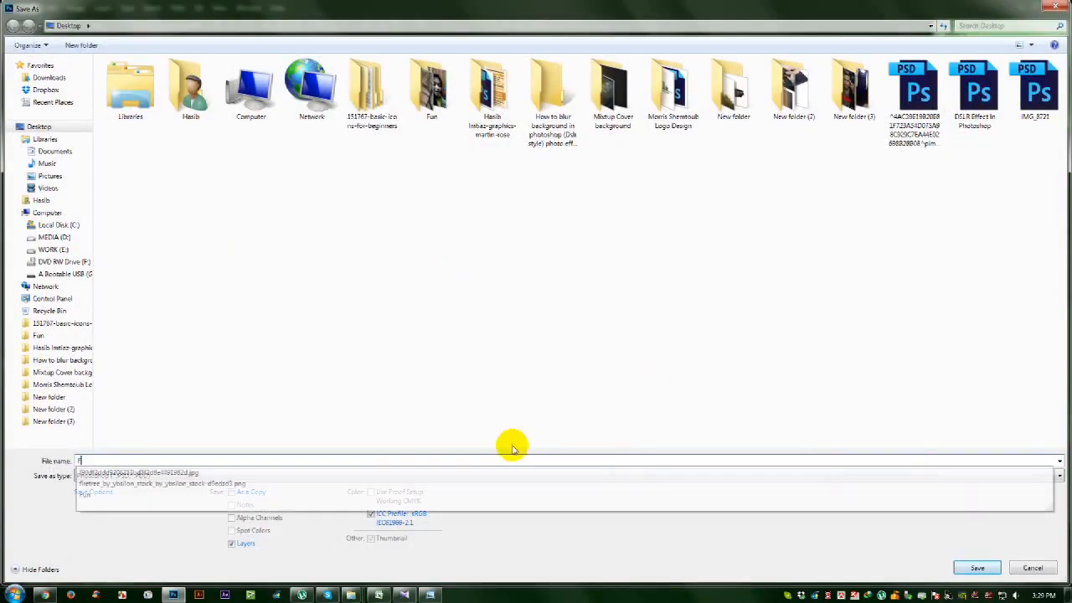
text(antaci)
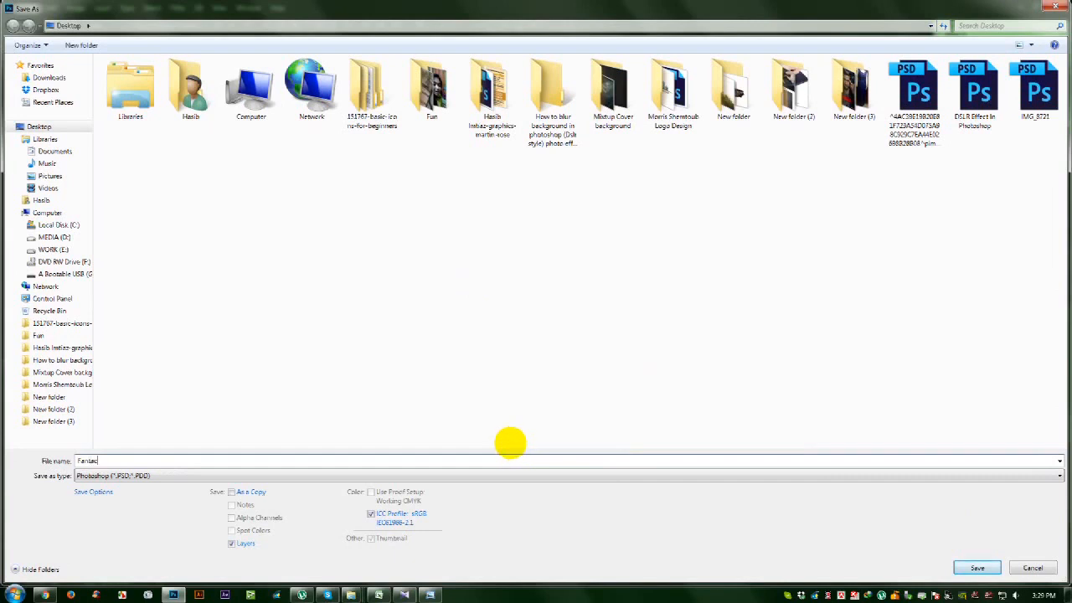
text( Manipulation)
click(971, 566)
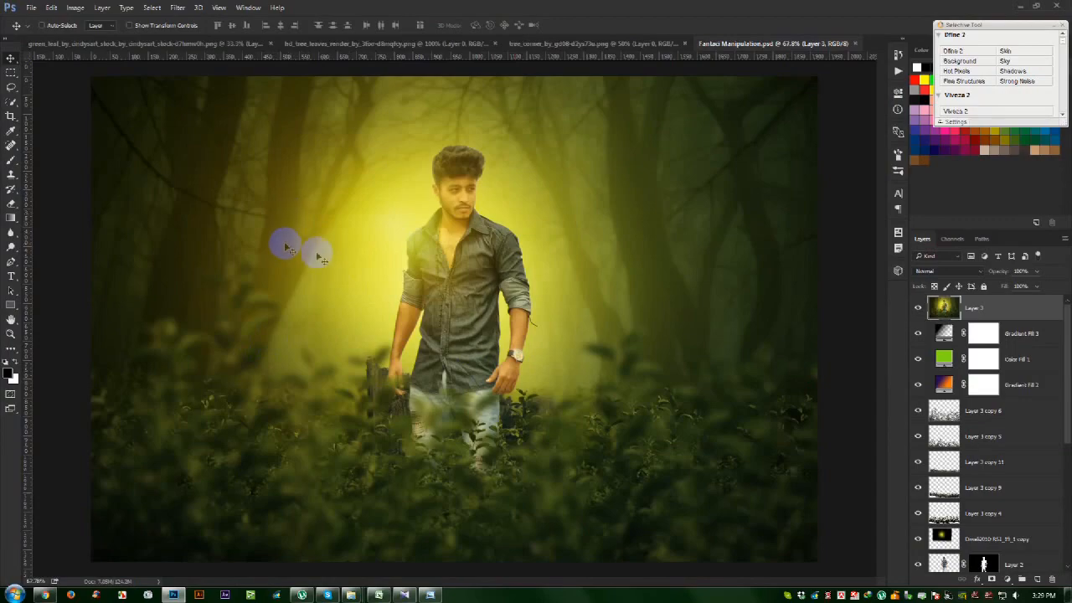
scroll(432, 170, up, 8)
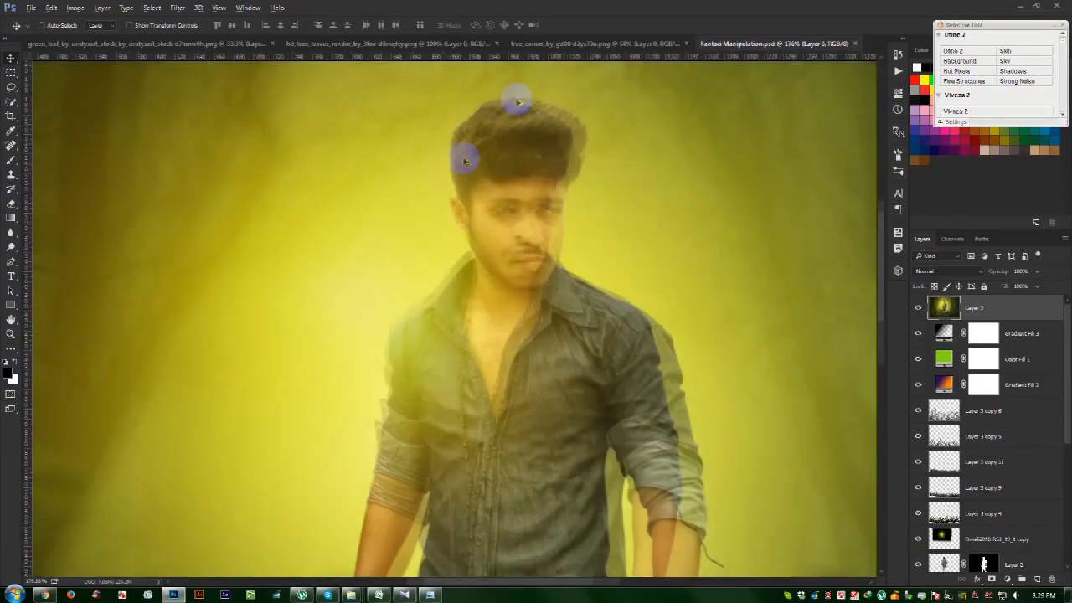
scroll(517, 99, down, 6)
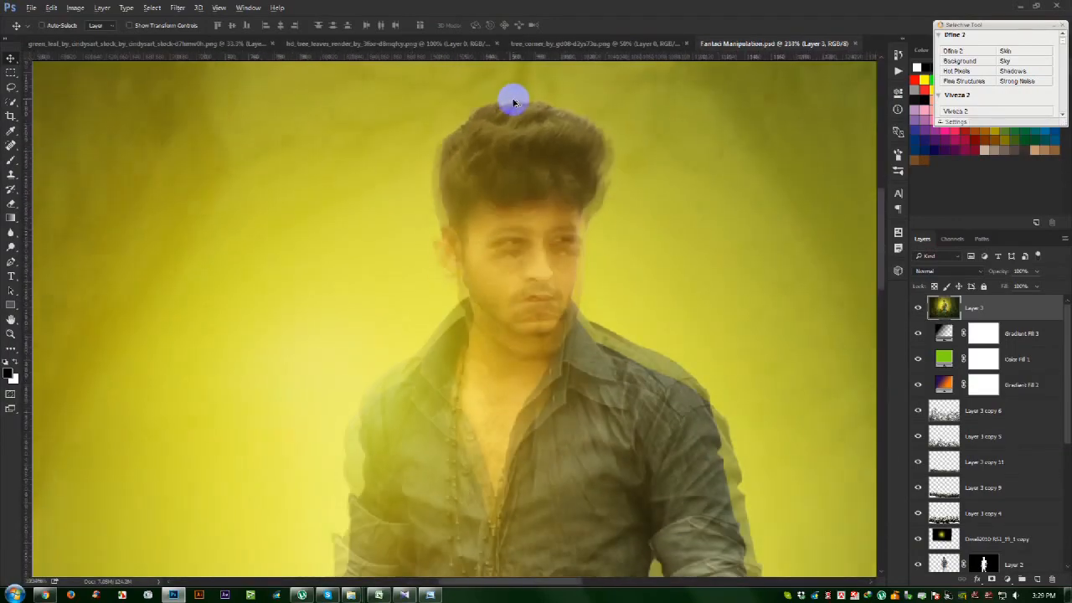
scroll(509, 107, down, 2)
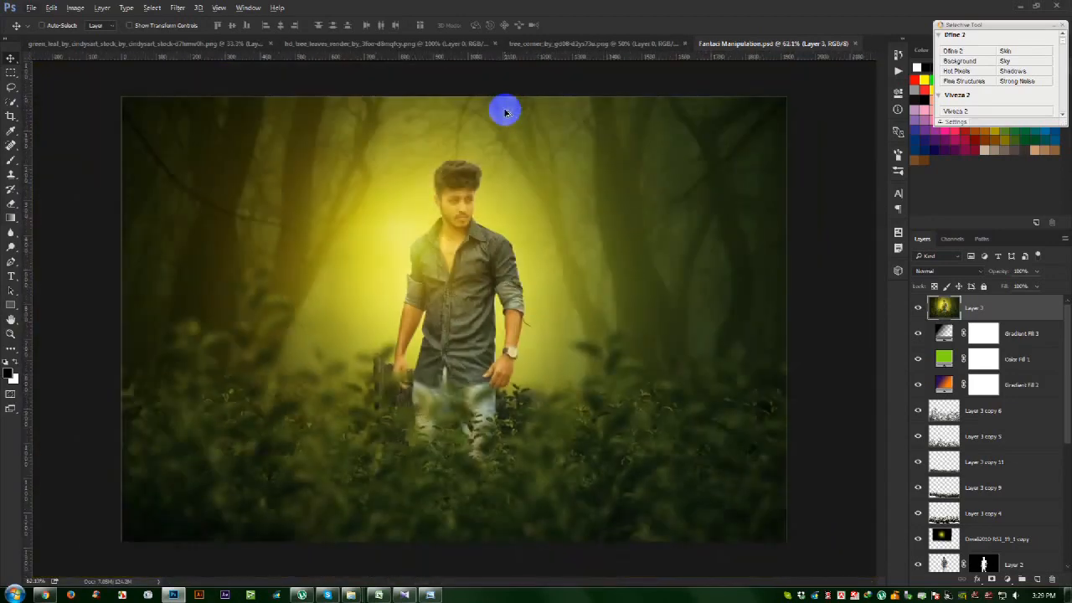
key(ctrl)
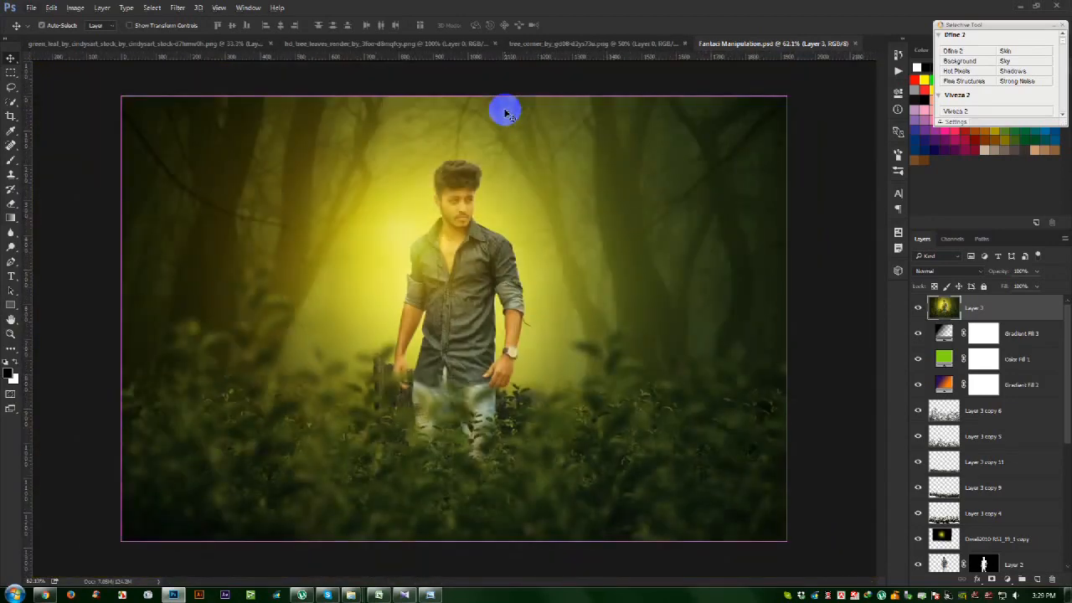